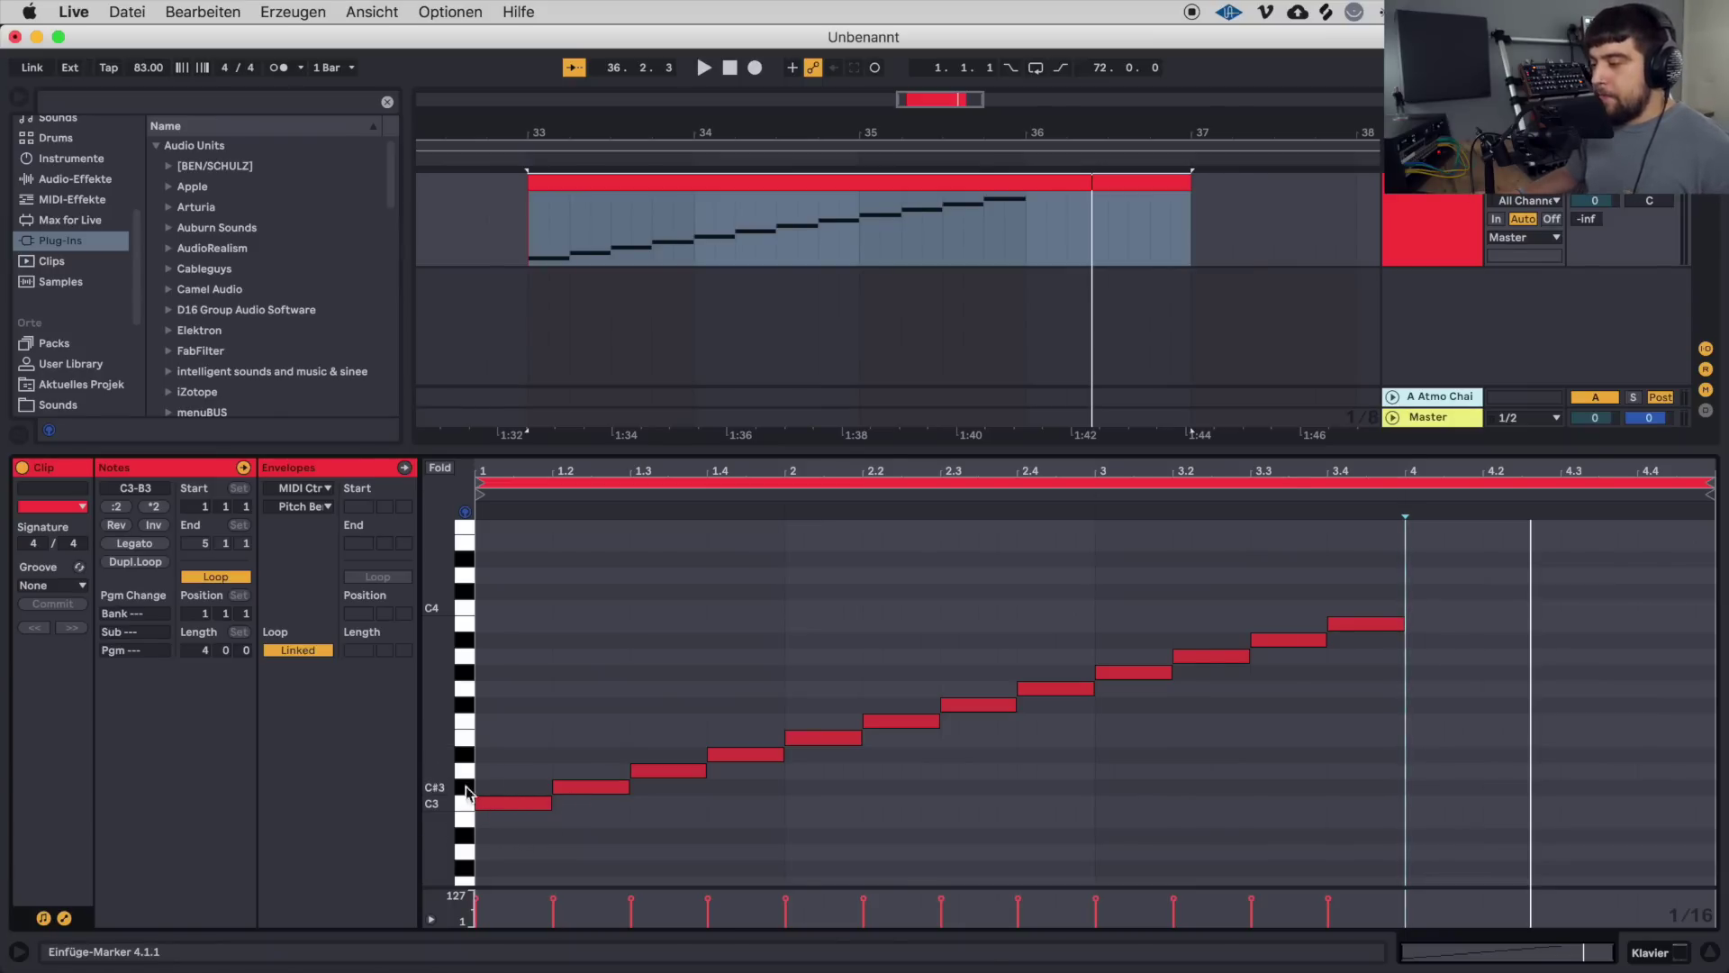
Audition the chromatic notes in the MIDI clip one by one in ascending order, from C#3 up to B3.
{"action": "left_click", "coordinate": [587, 789]}
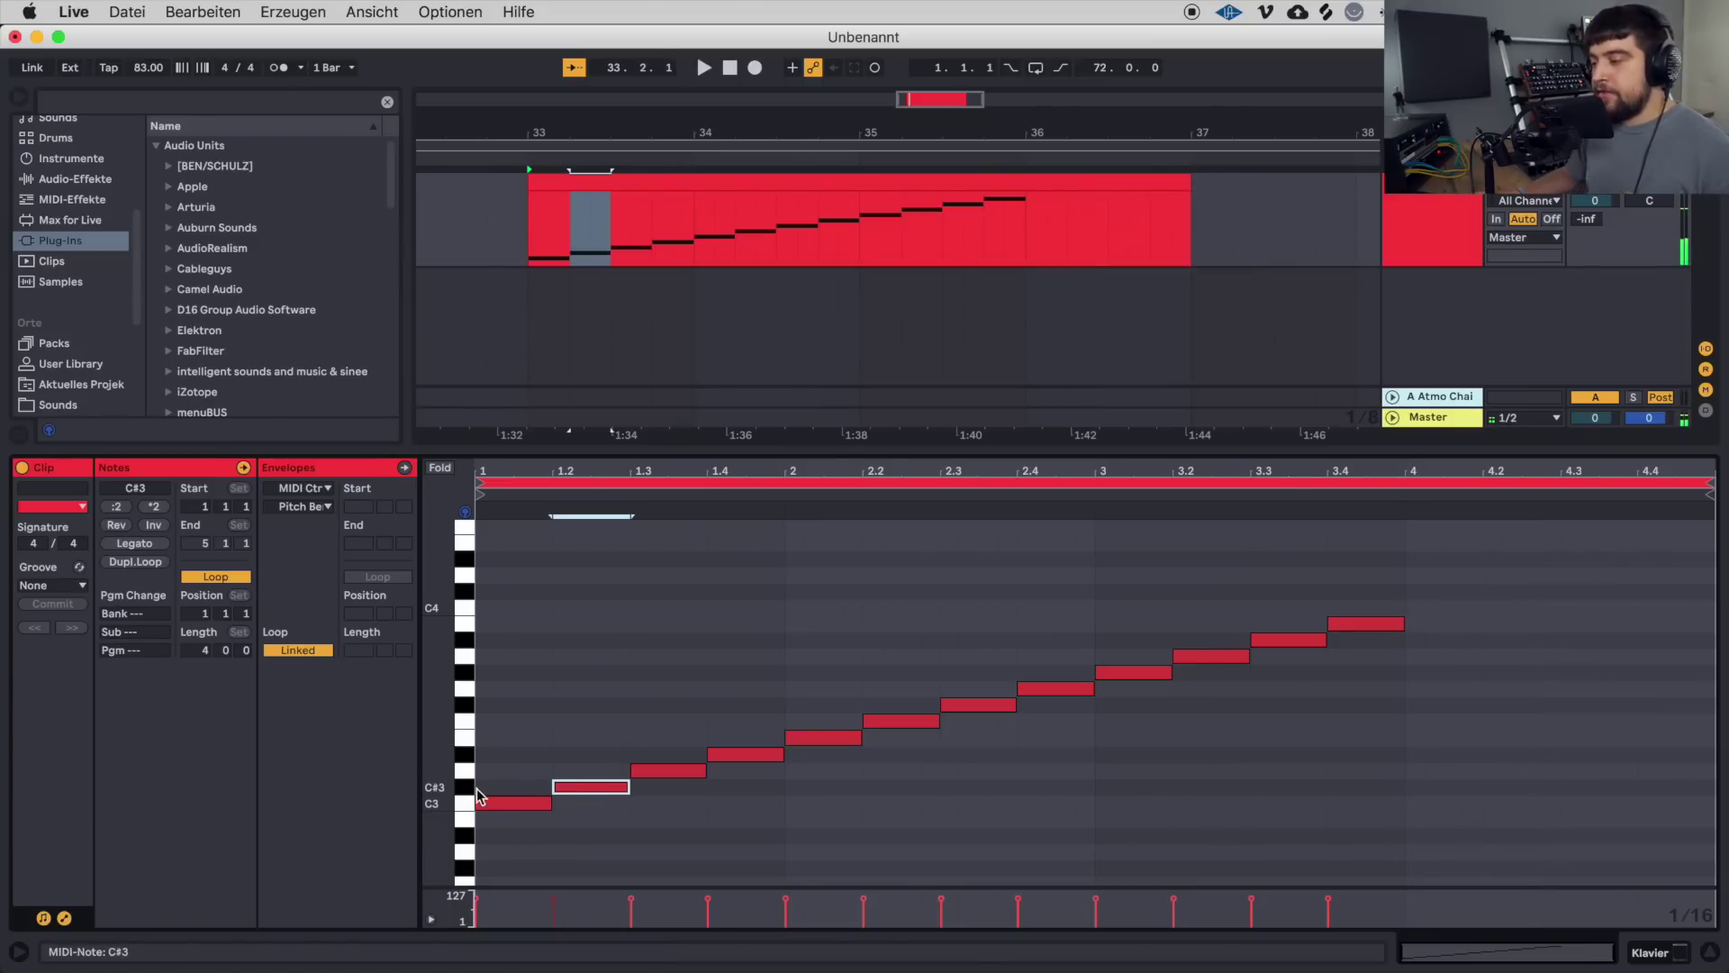
{"action": "left_click", "coordinate": [671, 773]}
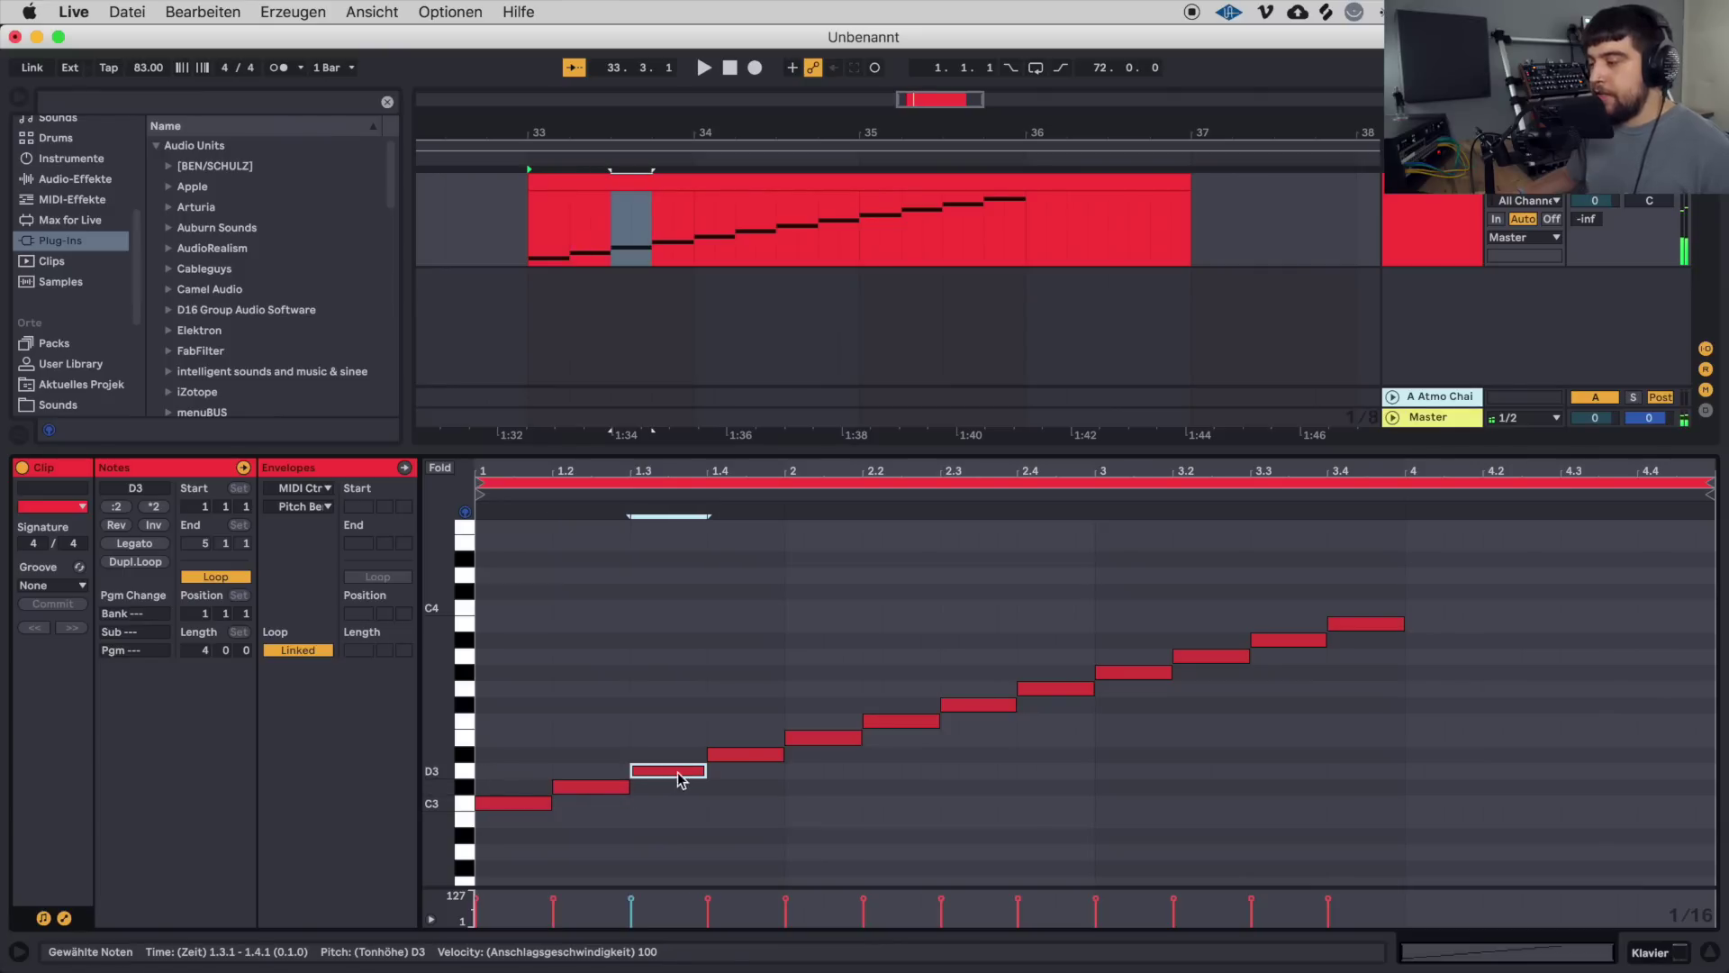
{"action": "left_click", "coordinate": [738, 760]}
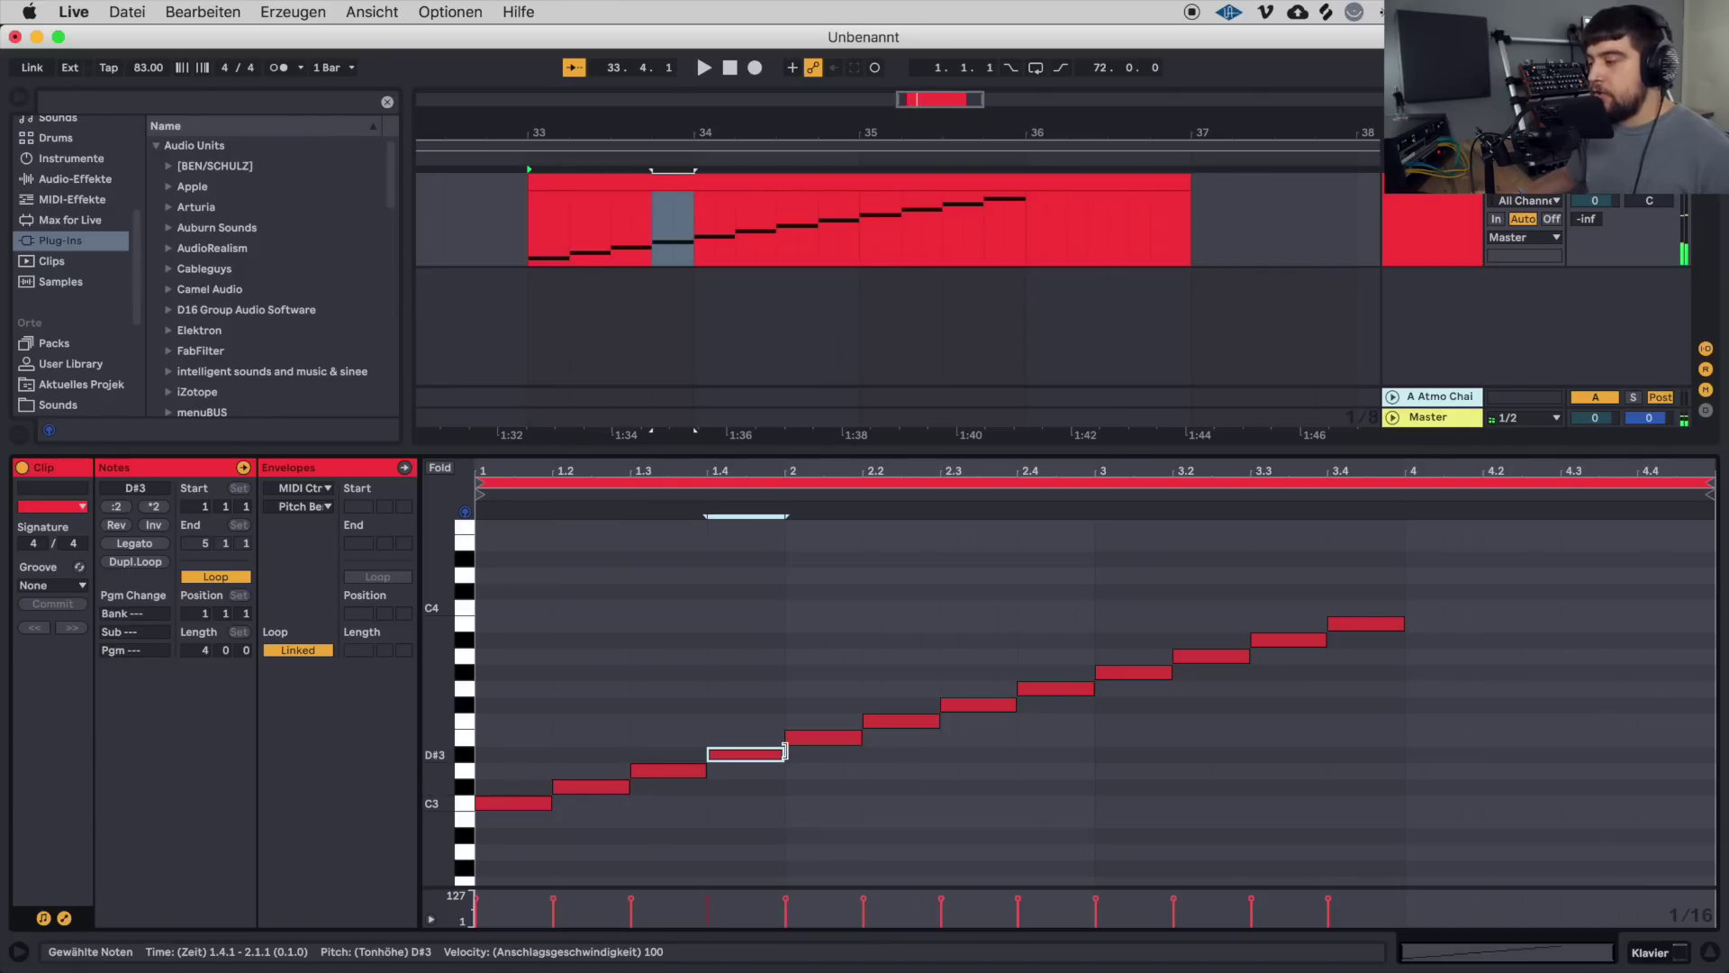
{"action": "left_click", "coordinate": [827, 739]}
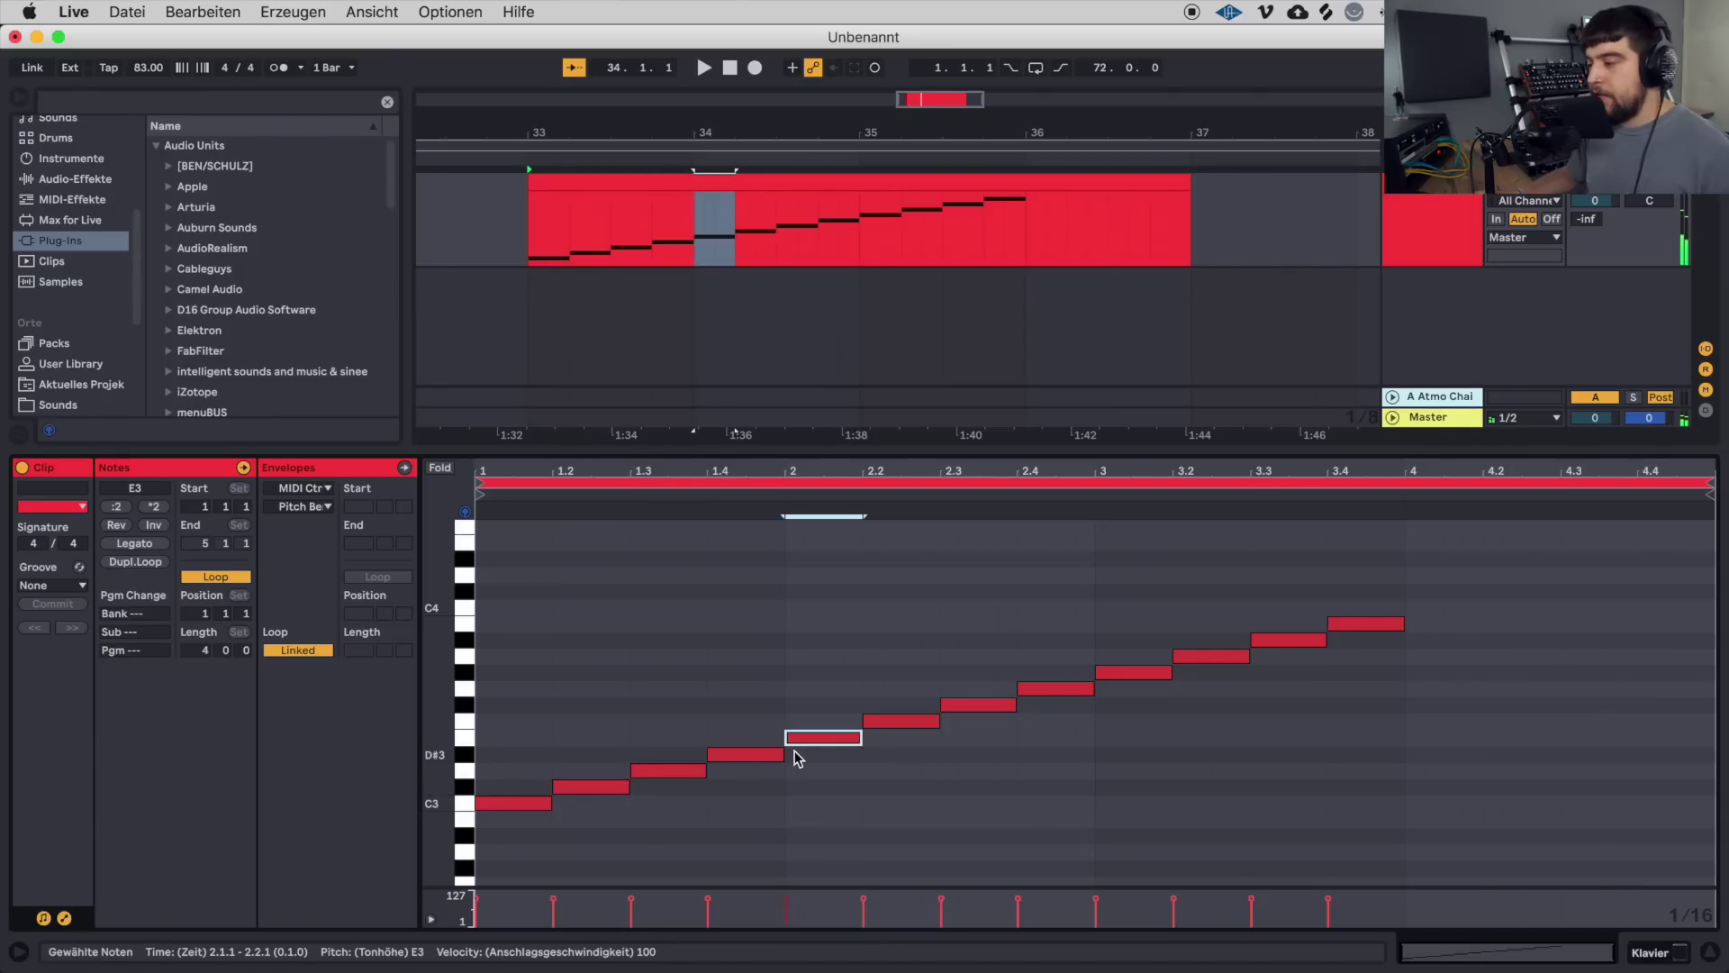
{"action": "left_click", "coordinate": [908, 725]}
{"action": "left_click", "coordinate": [968, 706]}
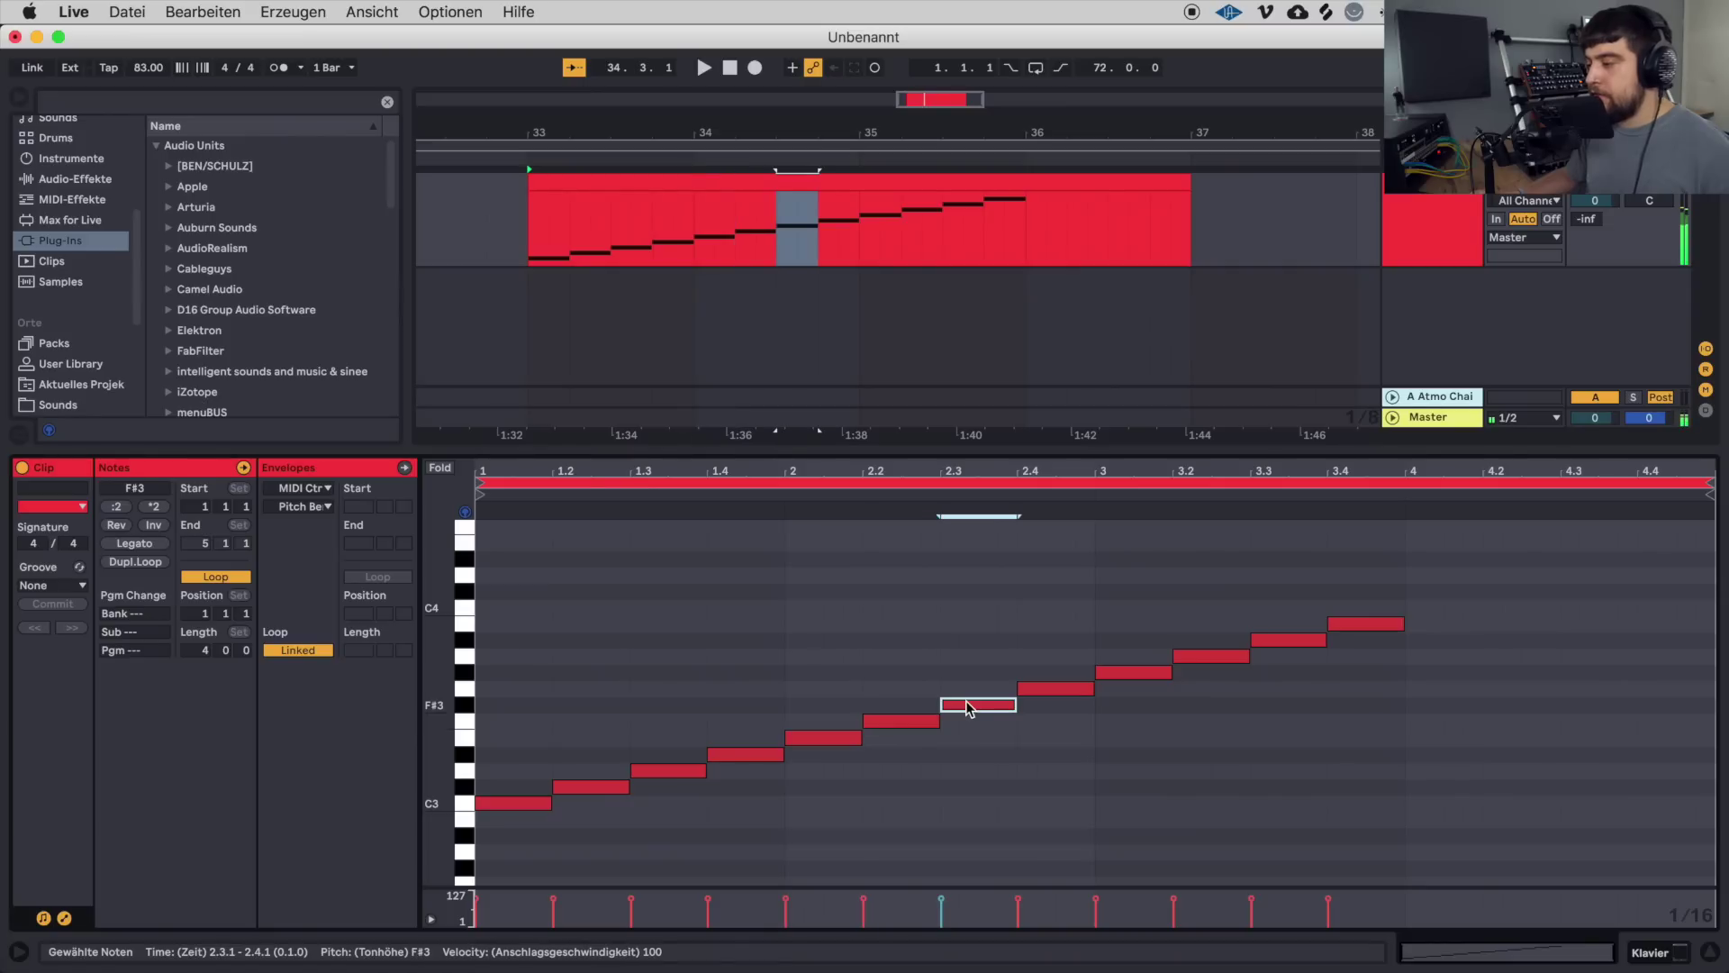
{"action": "left_click", "coordinate": [1055, 690]}
{"action": "left_click", "coordinate": [1134, 673]}
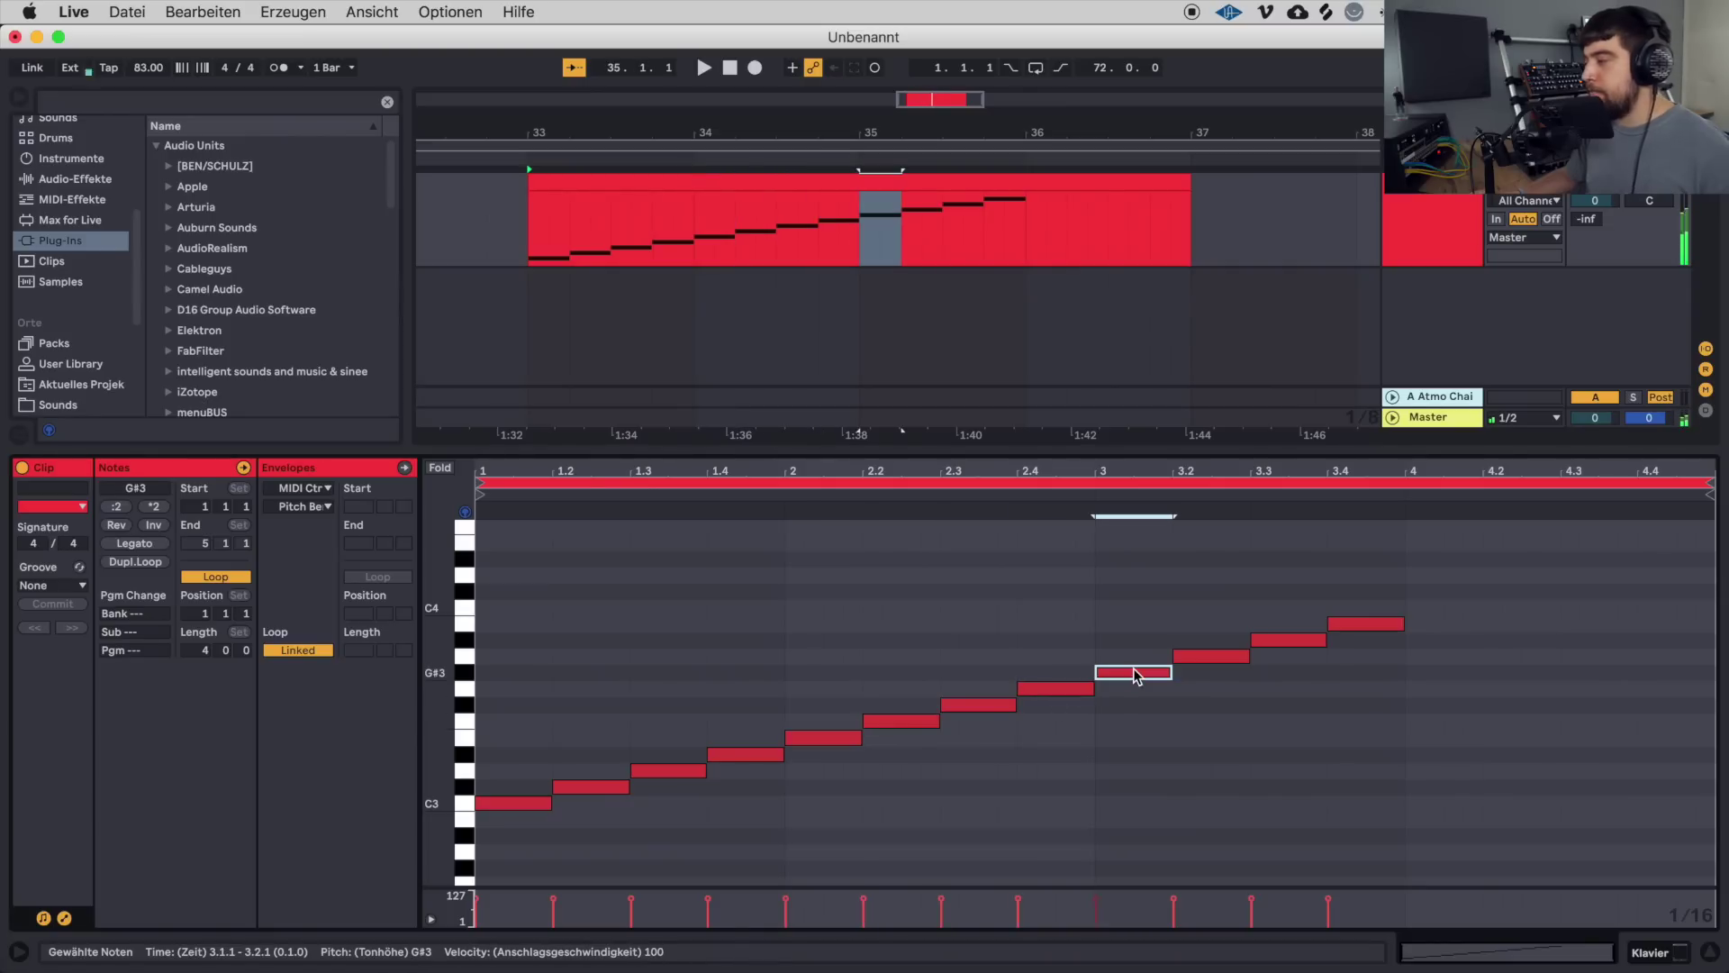
{"action": "left_click", "coordinate": [1195, 663]}
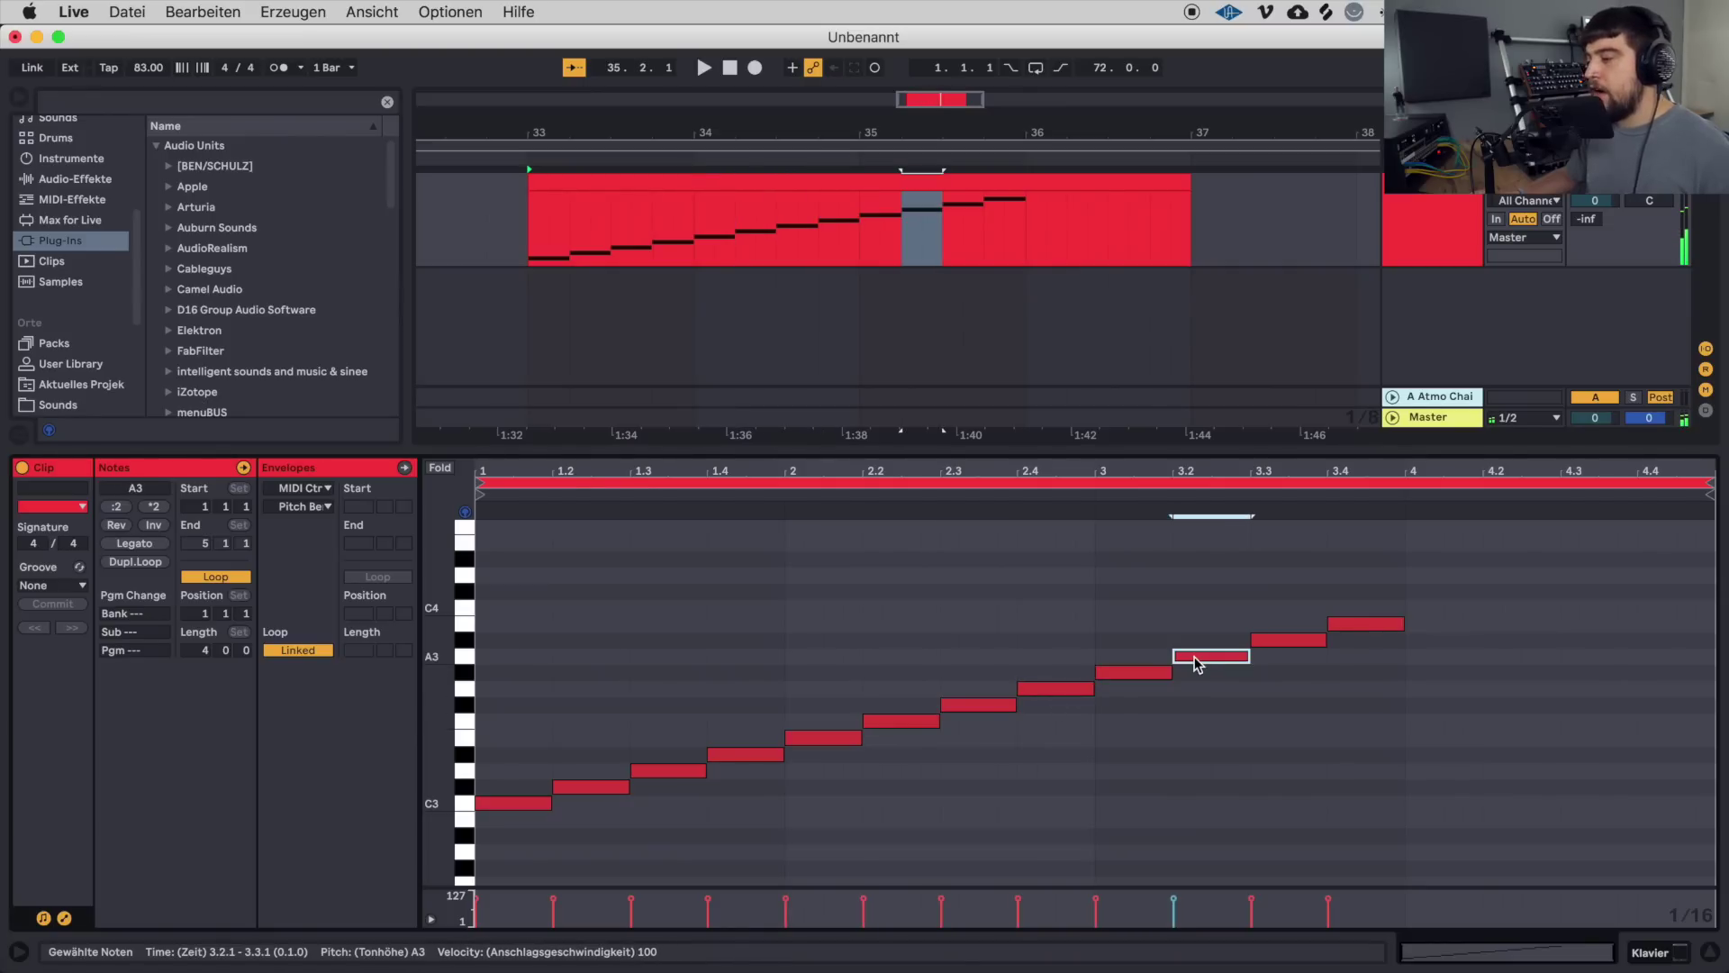
{"action": "left_click", "coordinate": [1284, 640]}
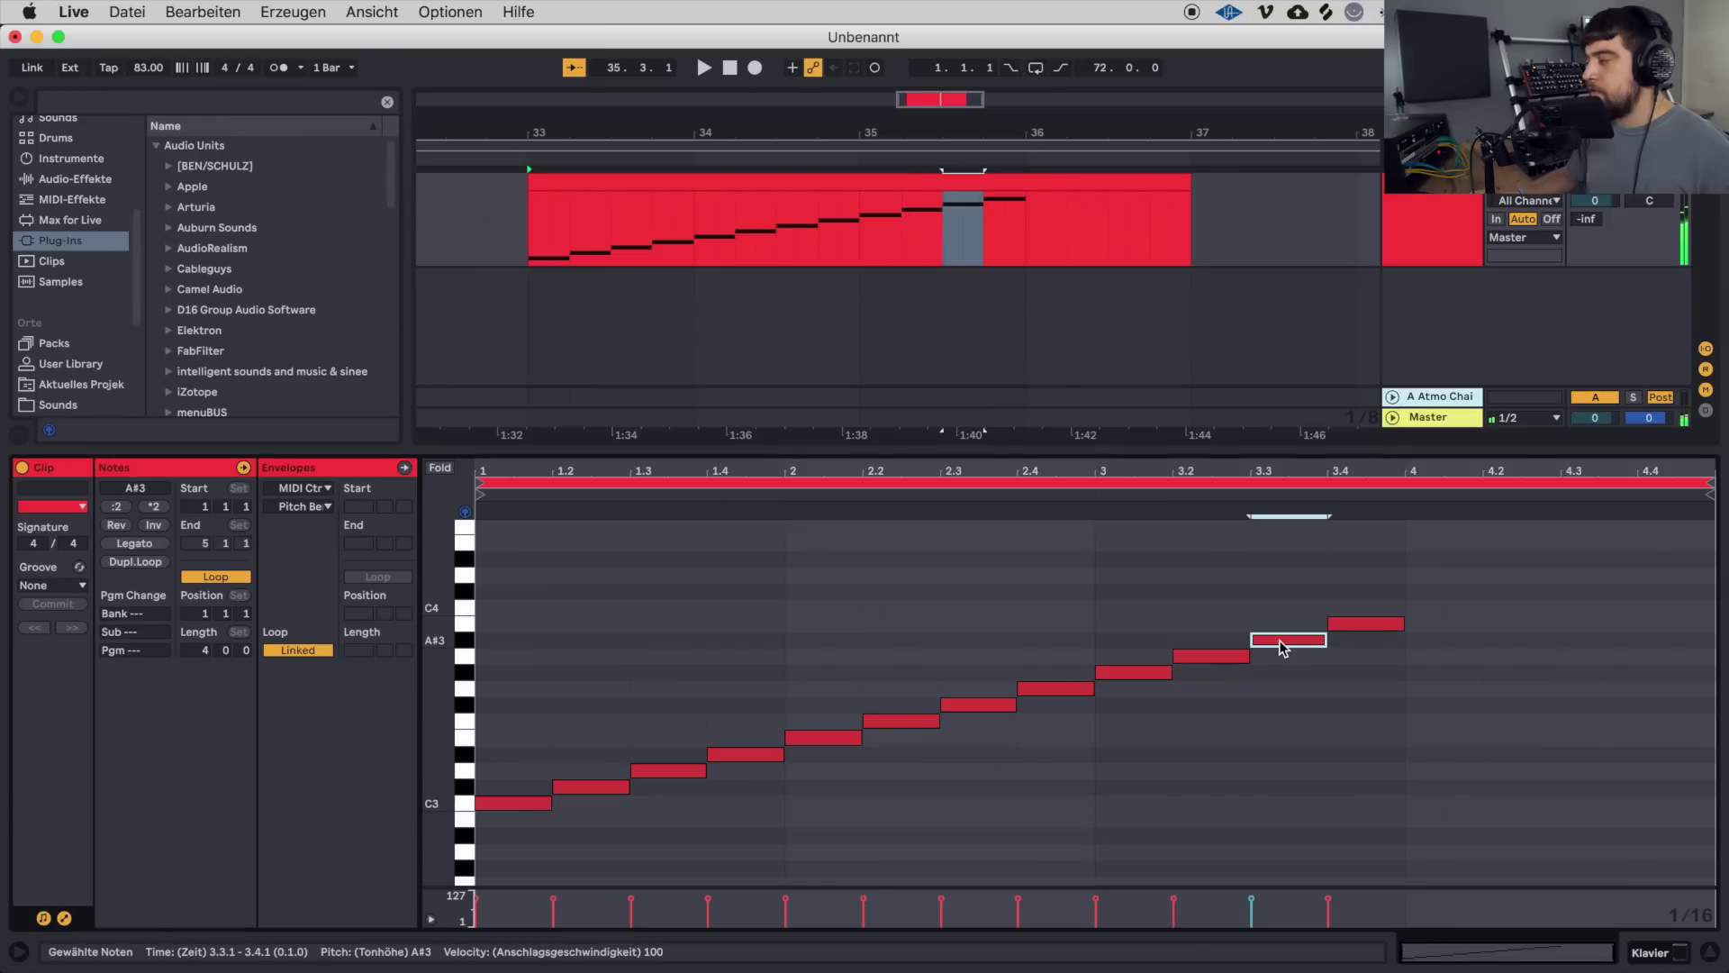
{"action": "left_click", "coordinate": [1359, 624]}
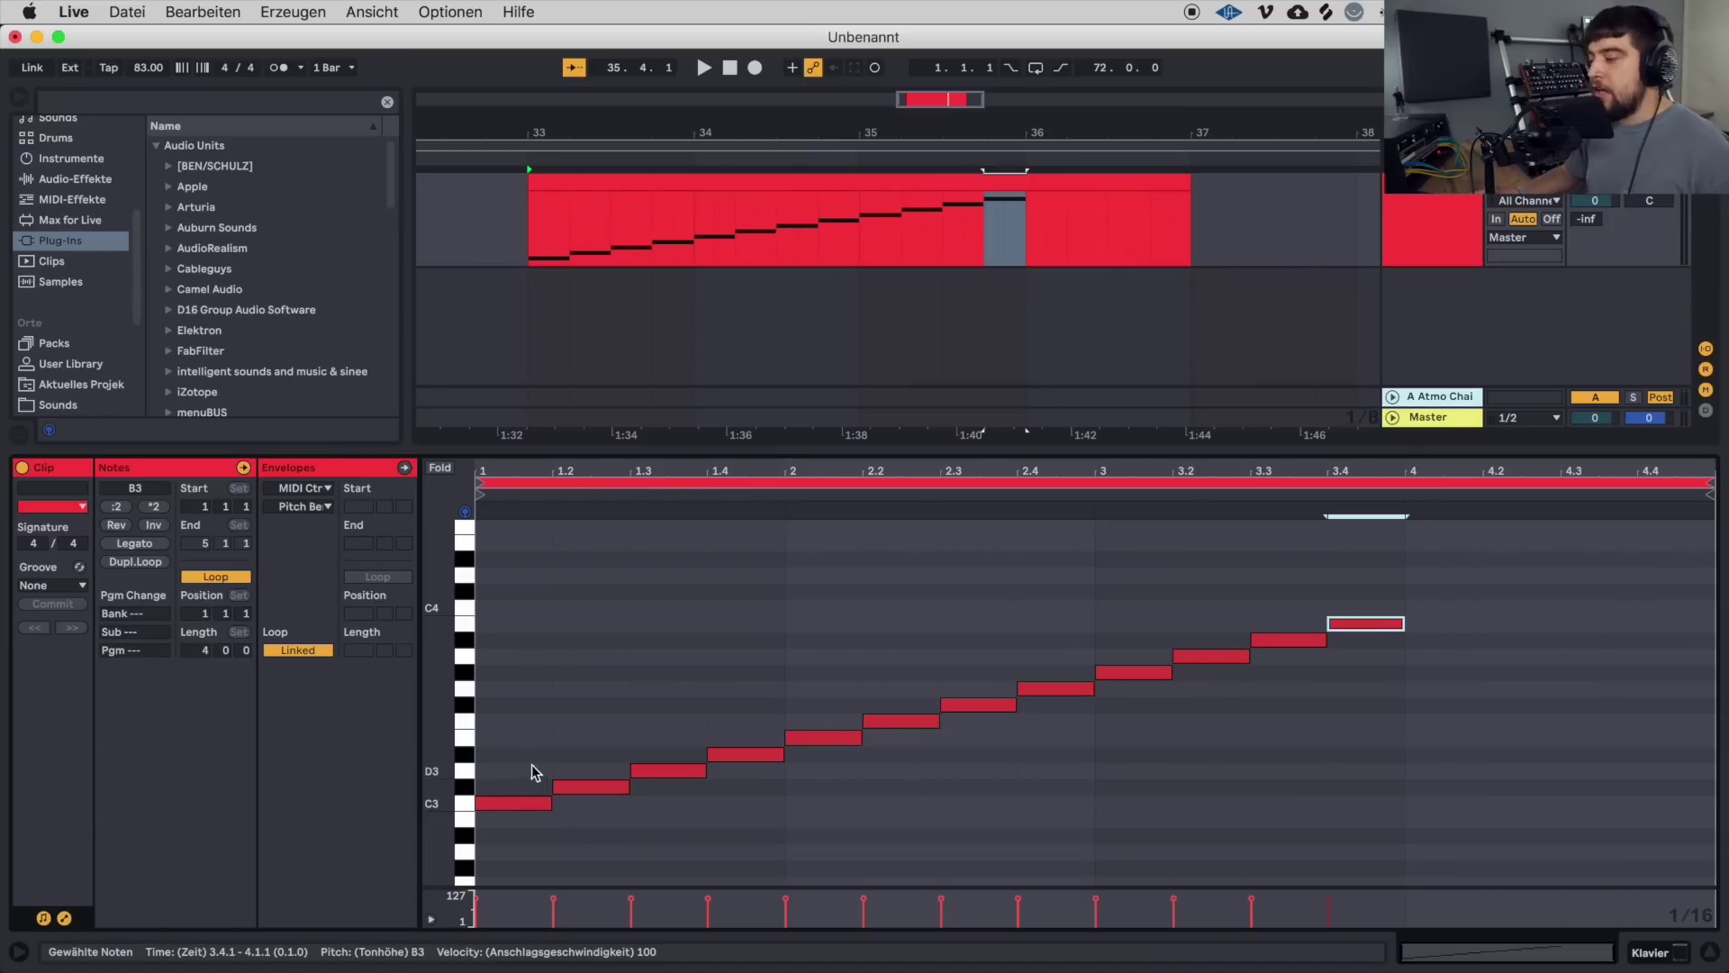
Raise the first note an octave to C4 and add a one-beat C3 note below it at the clip's start.
{"action": "left_click", "coordinate": [505, 803]}
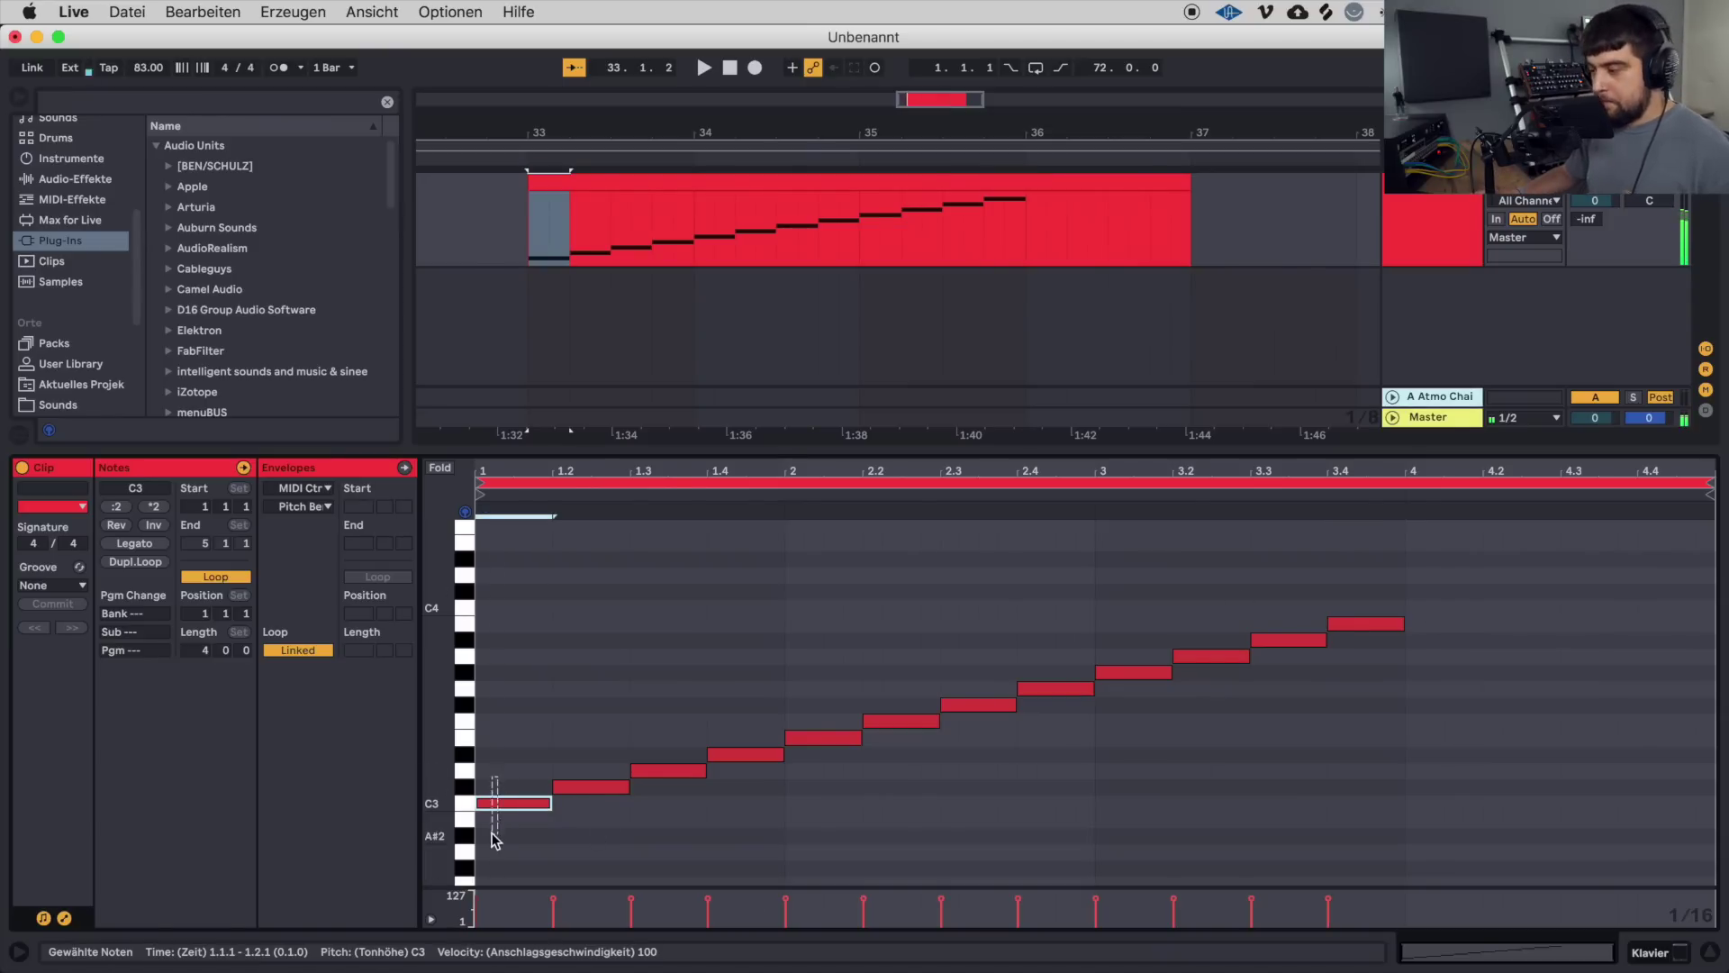
{"action": "key", "text": "shift+Up"}
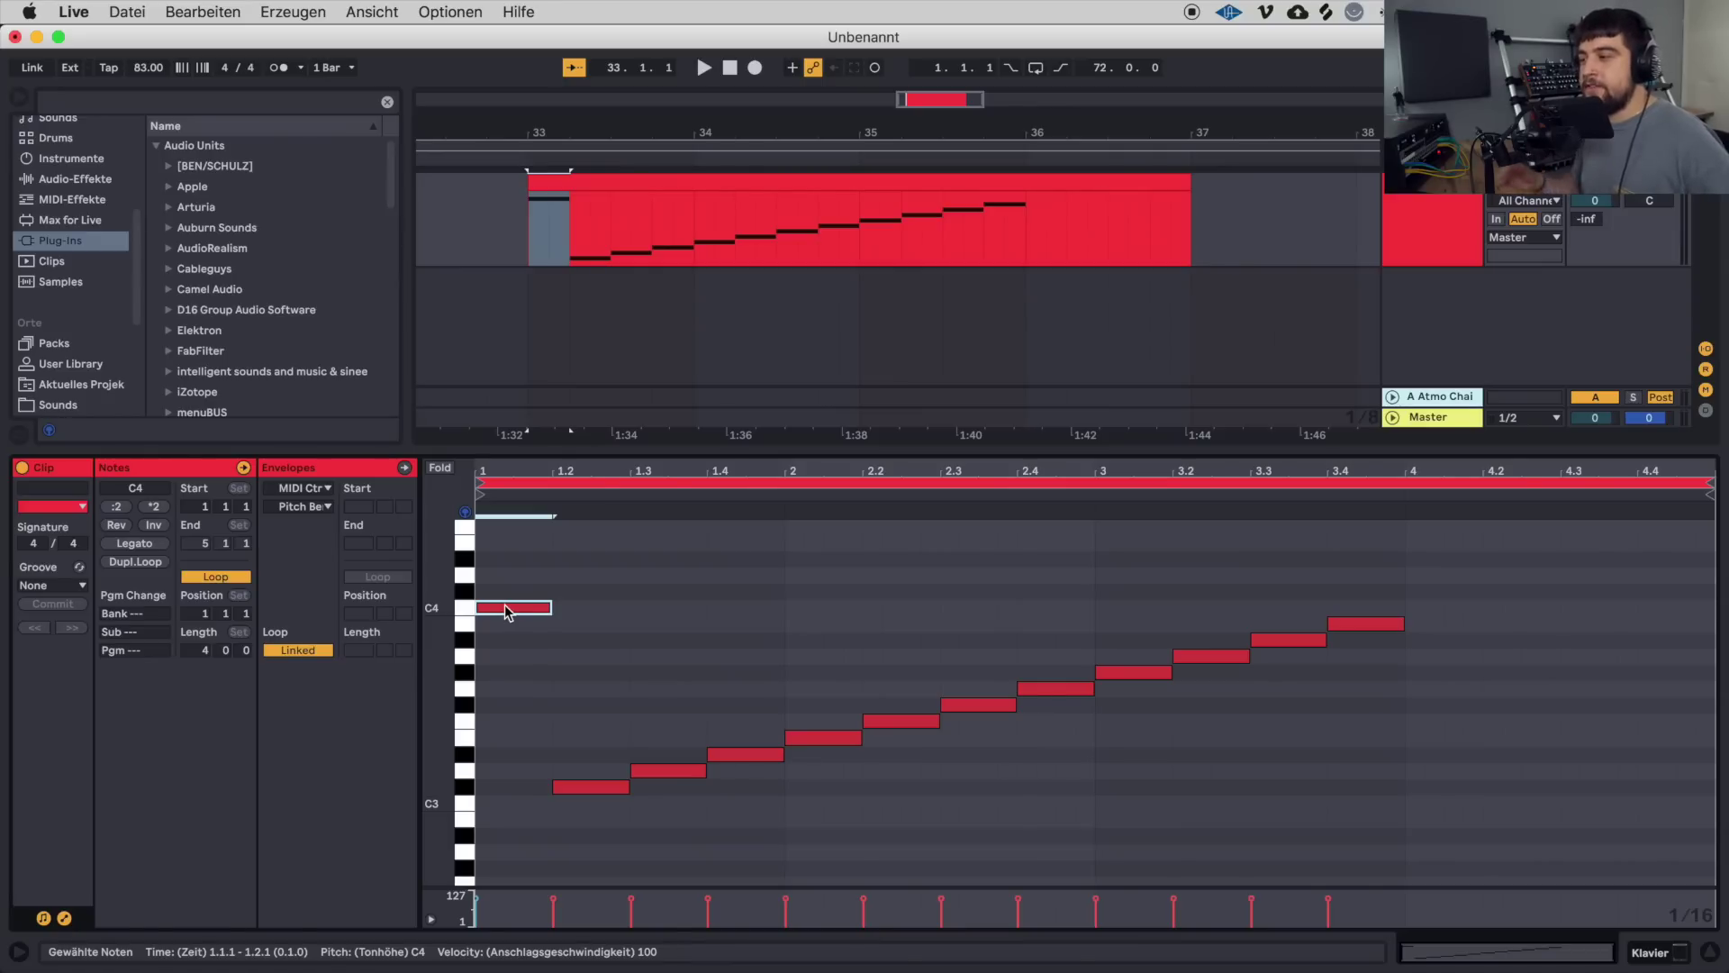
{"action": "double_click", "coordinate": [488, 803]}
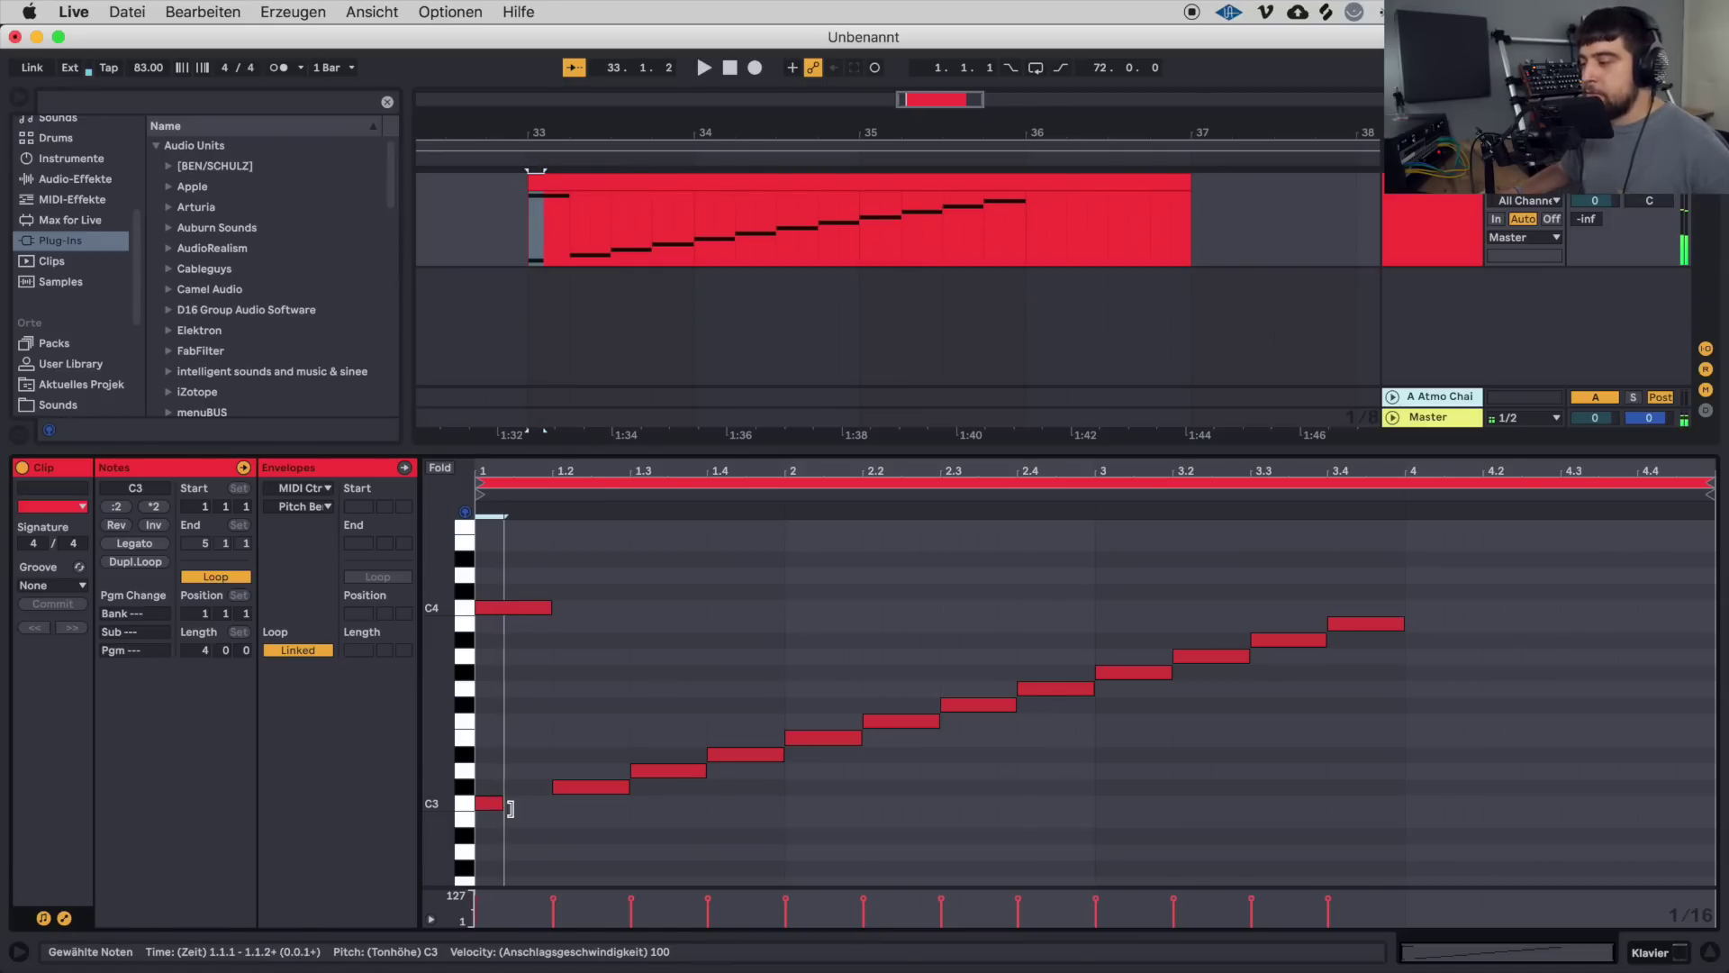
{"action": "left_click_drag", "start_coordinate": [536, 553], "coordinate": [506, 887]}
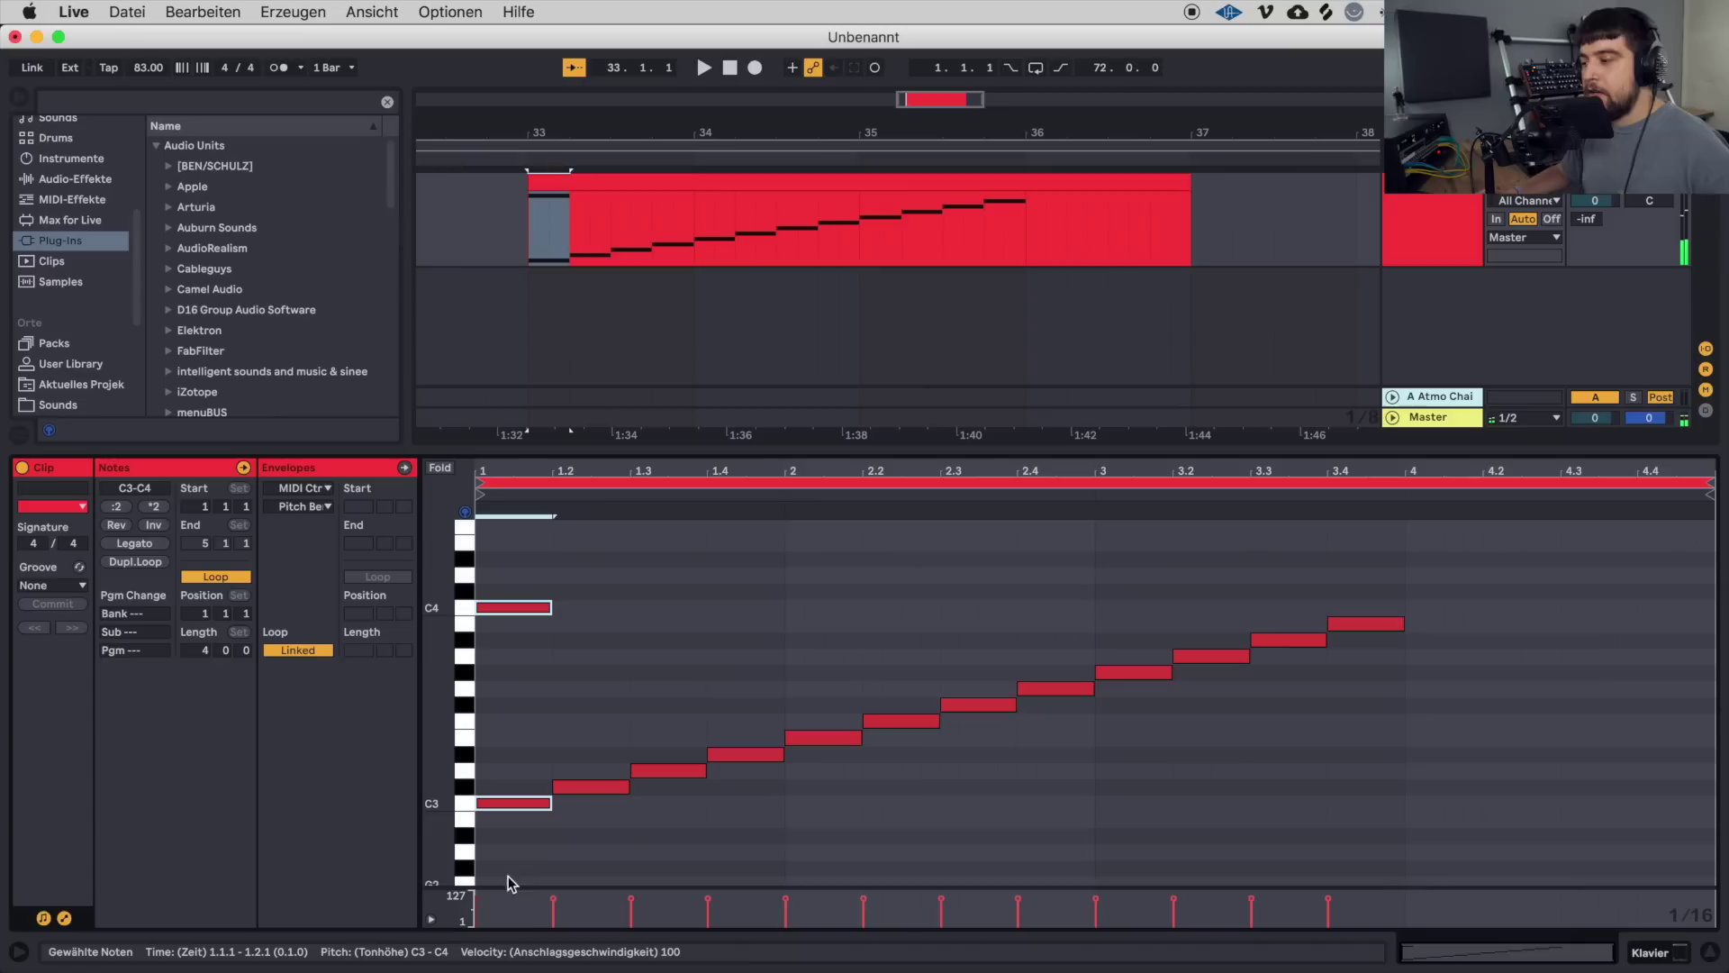
{"action": "left_click", "coordinate": [520, 519]}
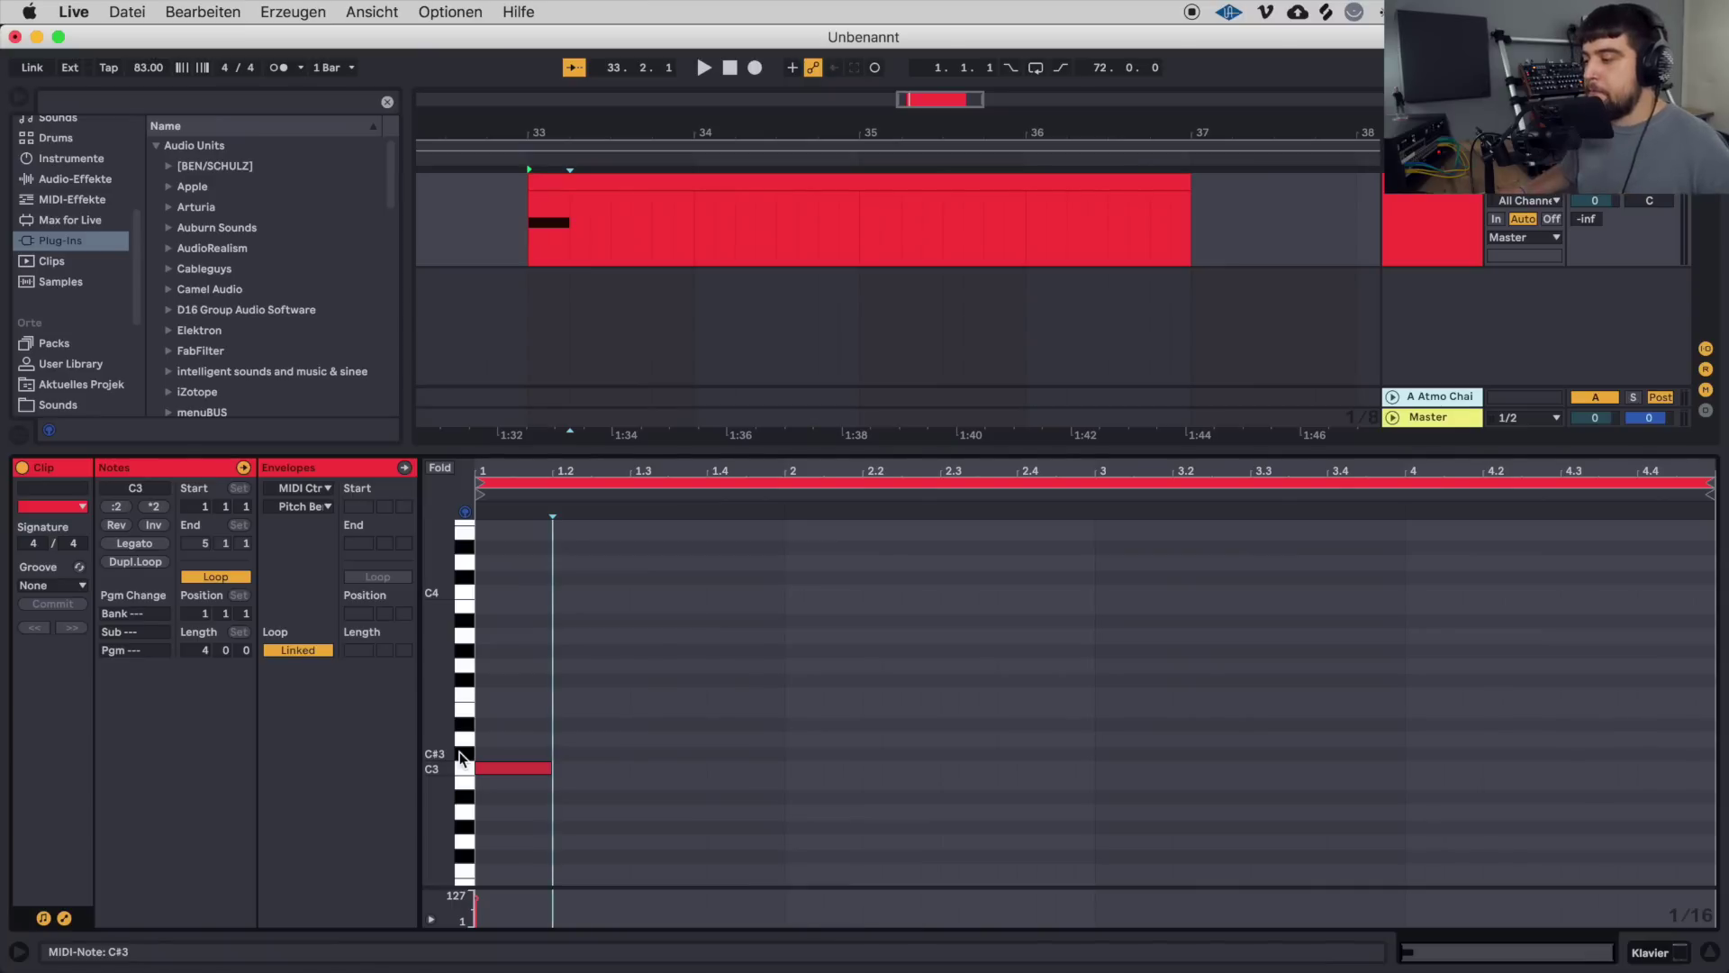
Draw ascending one-beat notes C#3, D3 and D#3 at positions 1.2, 1.3 and 1.4, following the C3 note.
{"action": "double_click", "coordinate": [560, 753]}
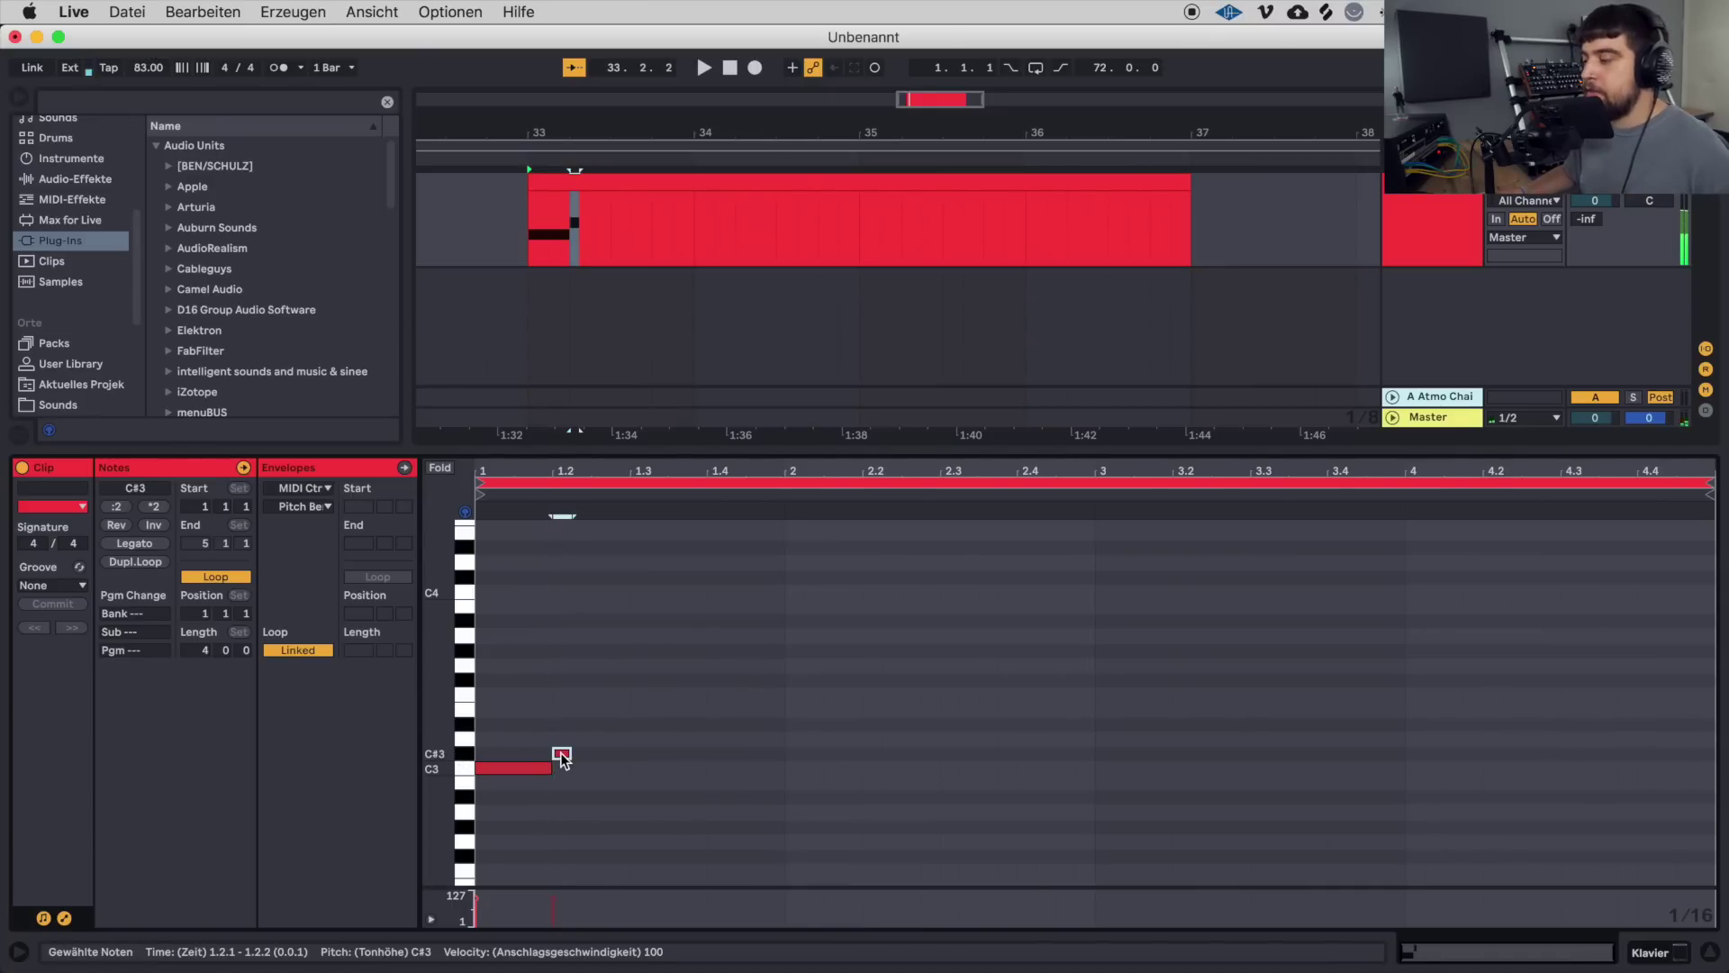
{"action": "double_click", "coordinate": [638, 738]}
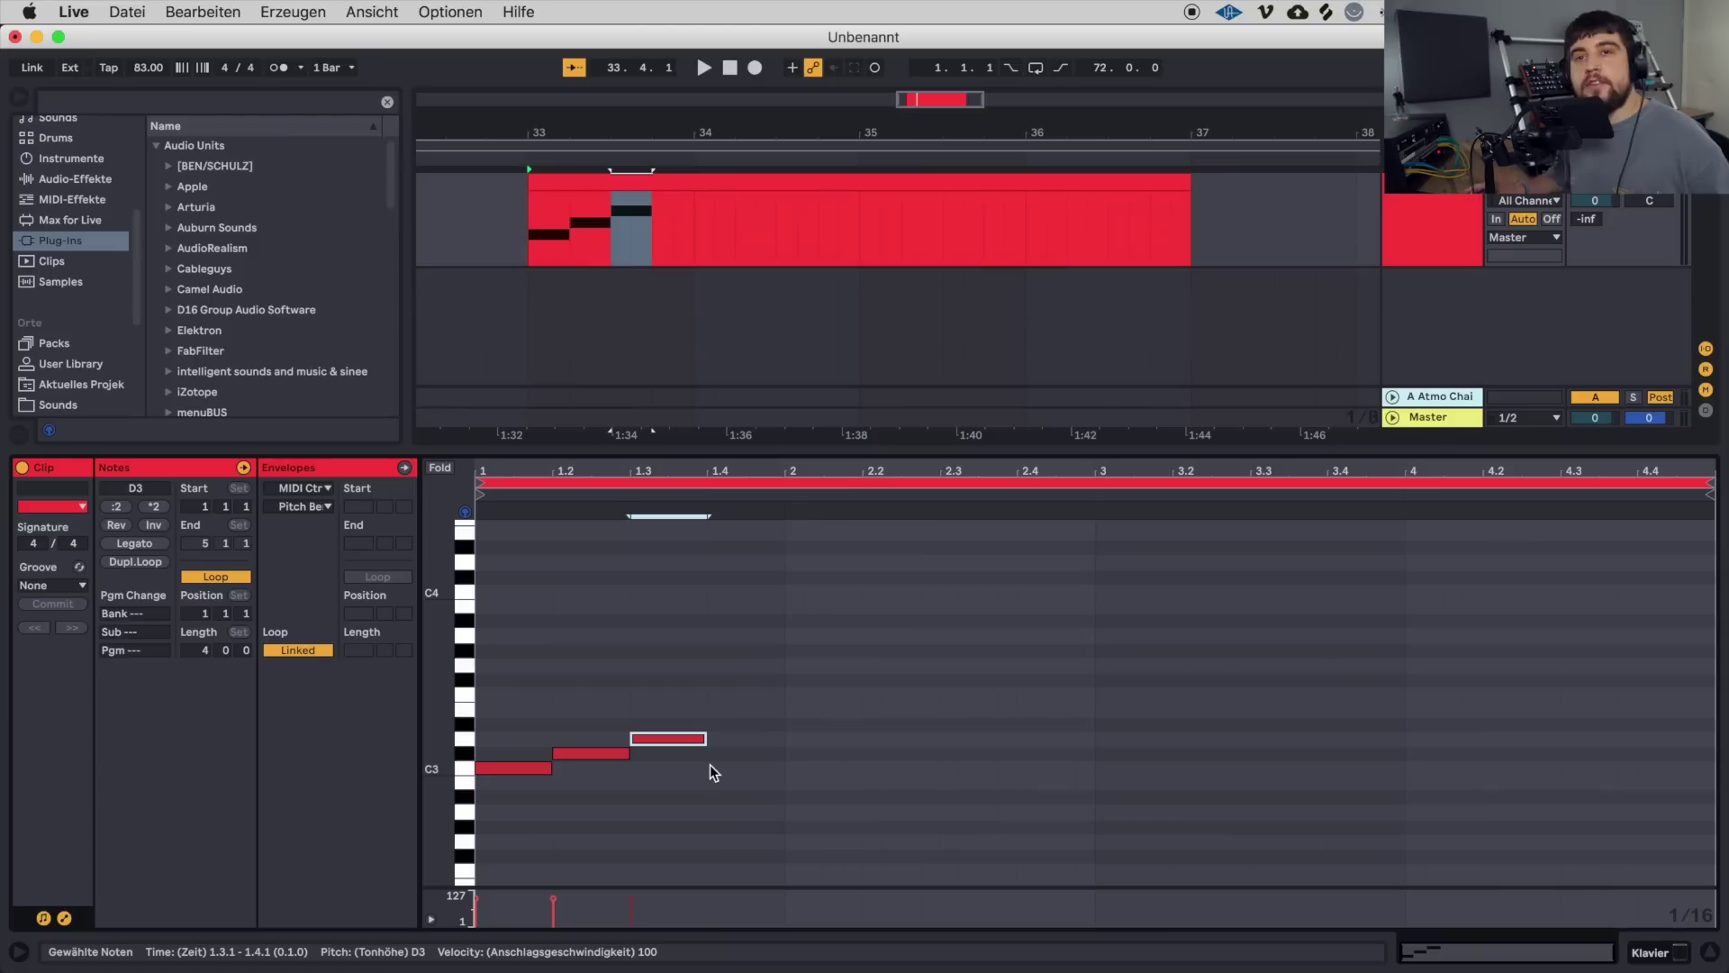
{"action": "double_click", "coordinate": [716, 725]}
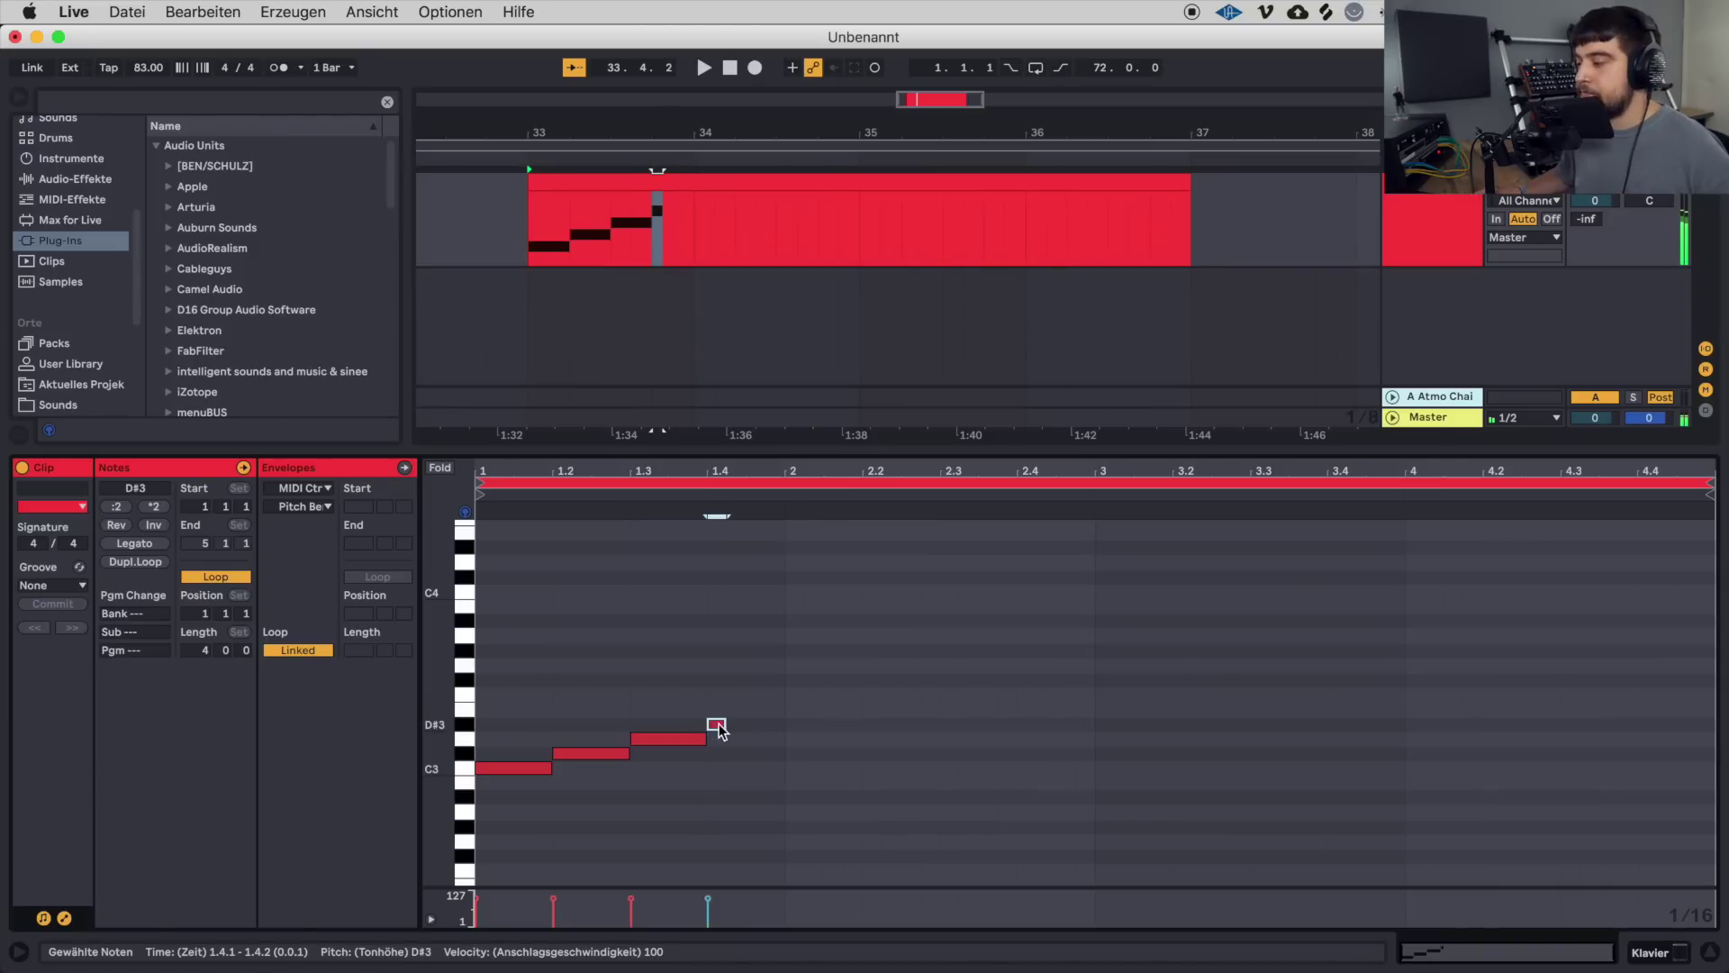
{"action": "left_click_drag", "start_coordinate": [717, 724], "coordinate": [789, 738]}
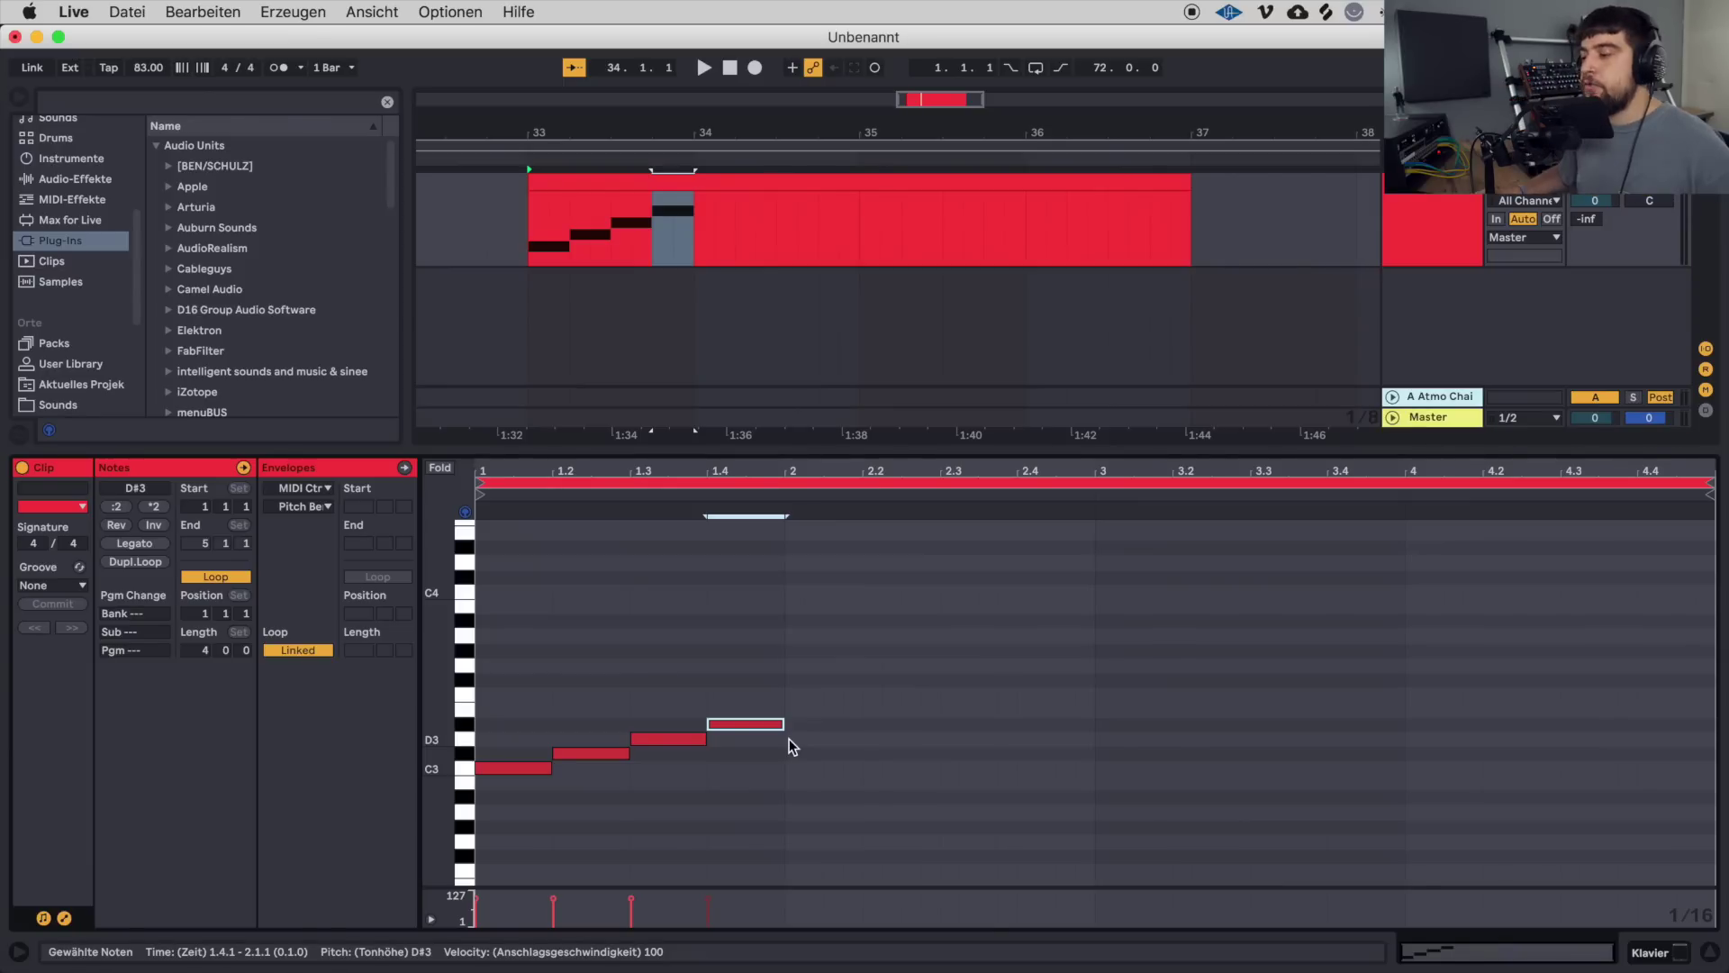
Undo the recent note entries and draw a one-beat C#3 note at position 1.4, following the D3 note.
{"action": "key", "text": "super+z"}
{"action": "key", "text": "super+z"}
{"action": "key", "text": "super+z"}
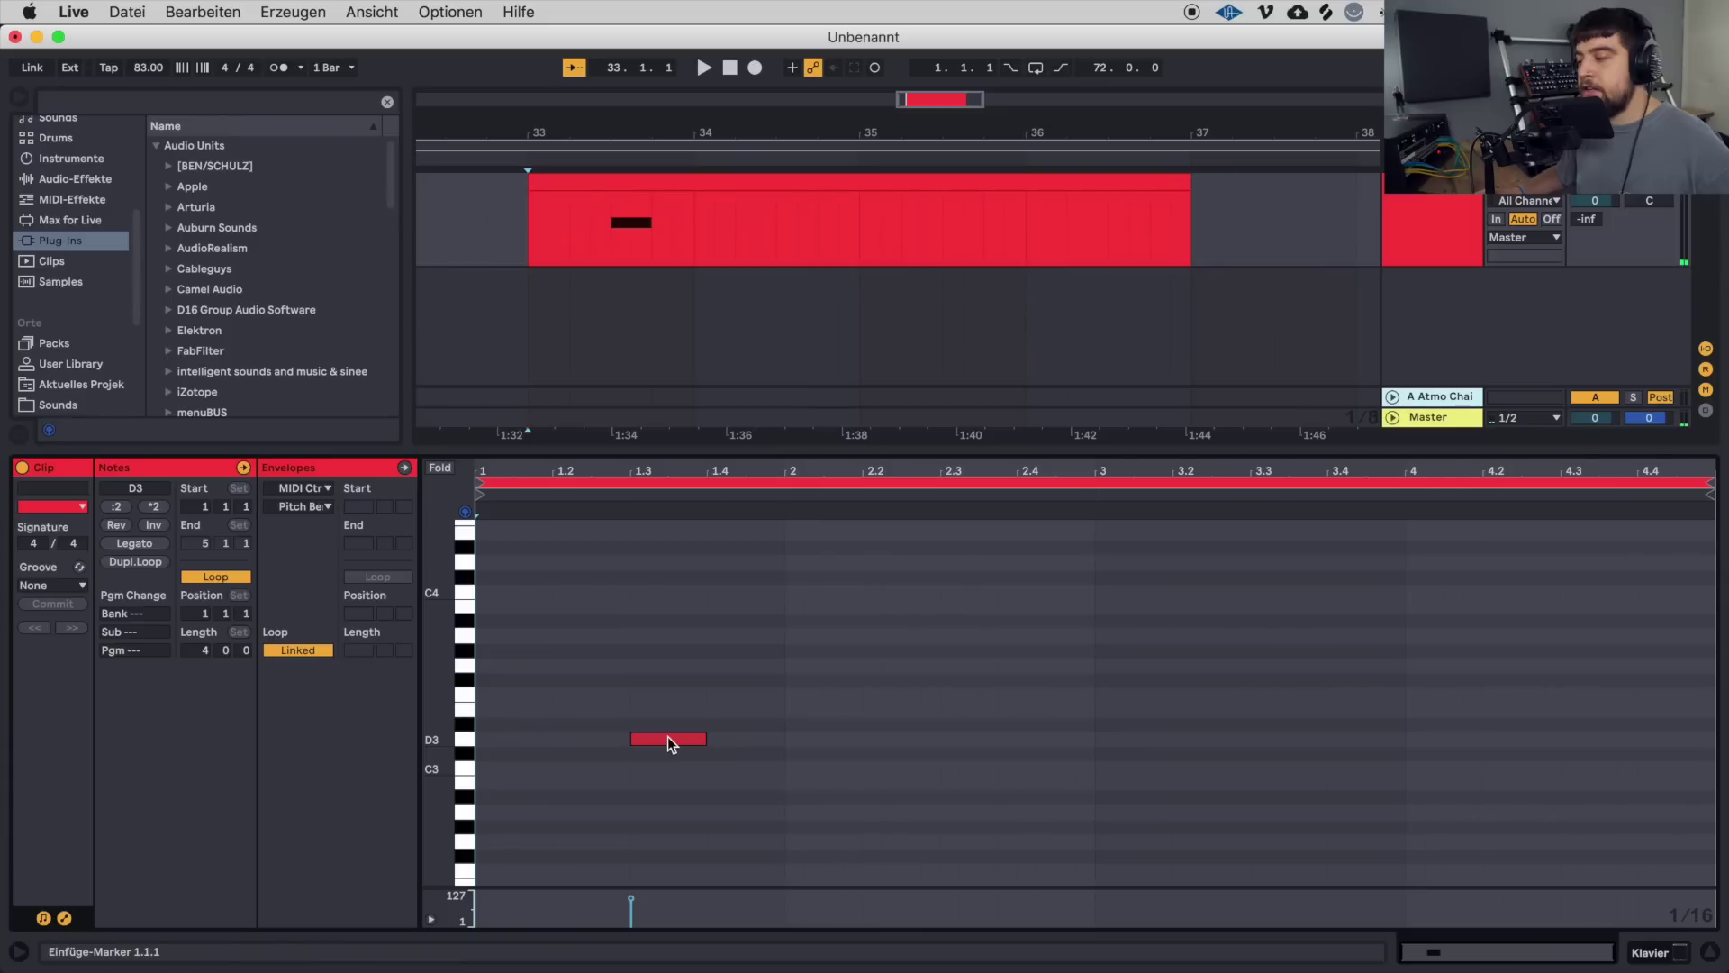
{"action": "double_click", "coordinate": [715, 754]}
{"action": "left_click_drag", "start_coordinate": [726, 754], "coordinate": [779, 772]}
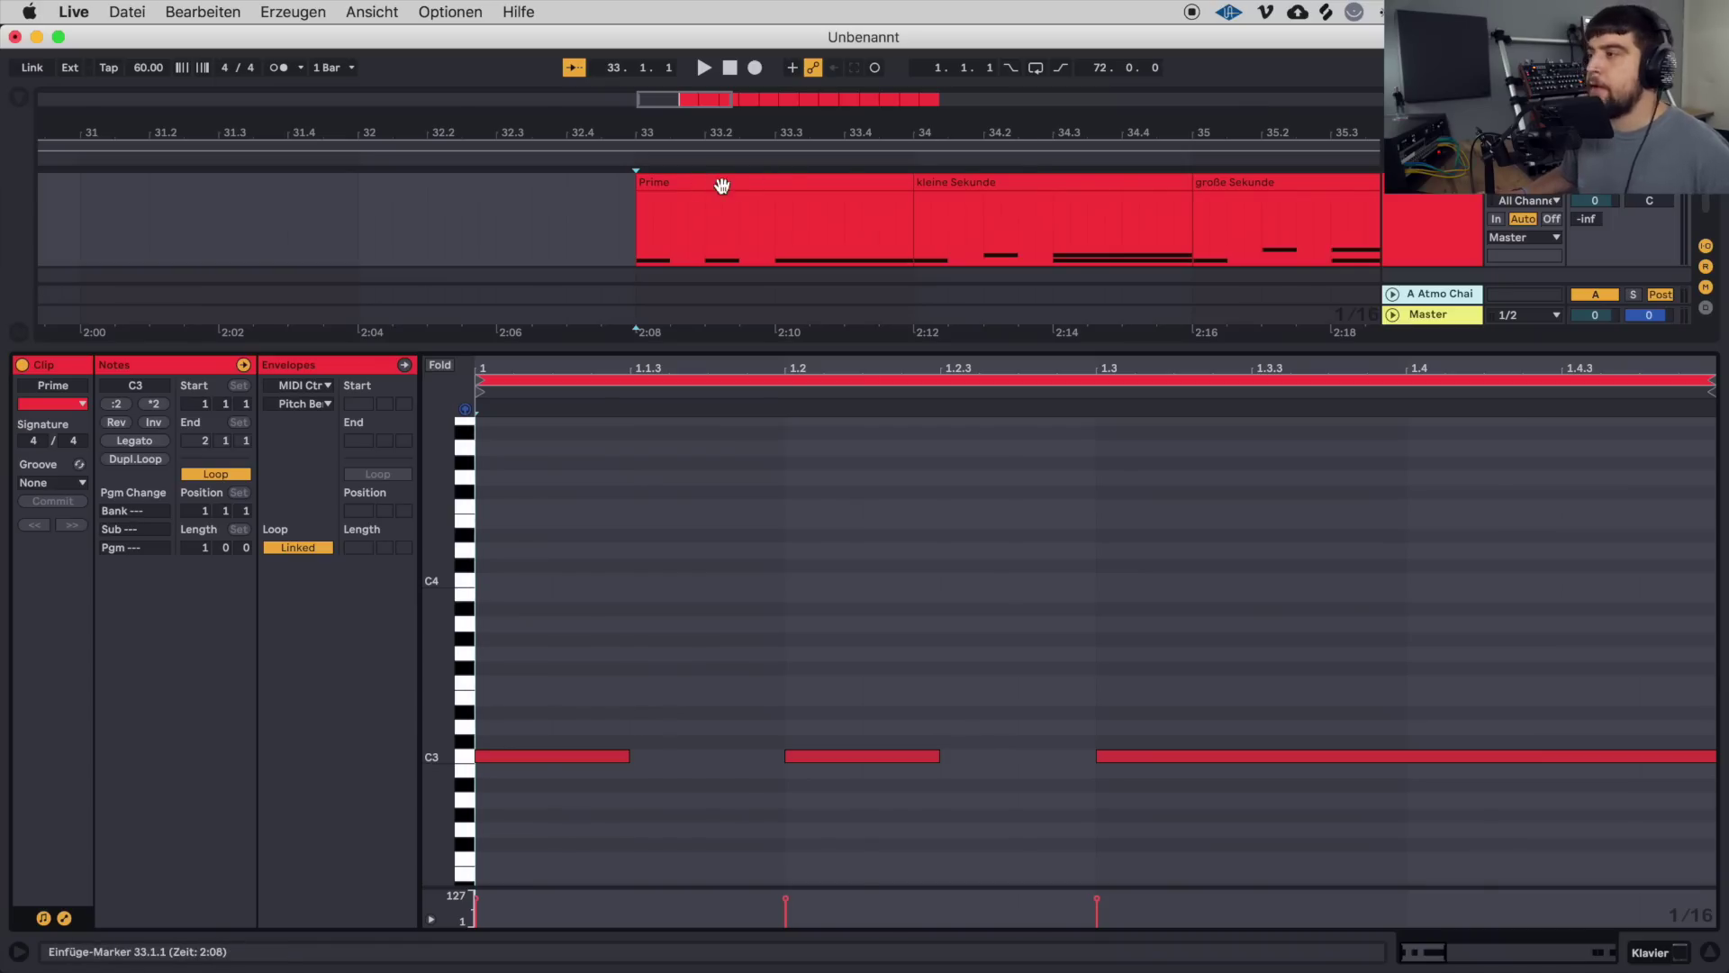
Play the Prime clip to hear its two C3 notes and the held note, and stop playback.
{"action": "left_click", "coordinate": [678, 182]}
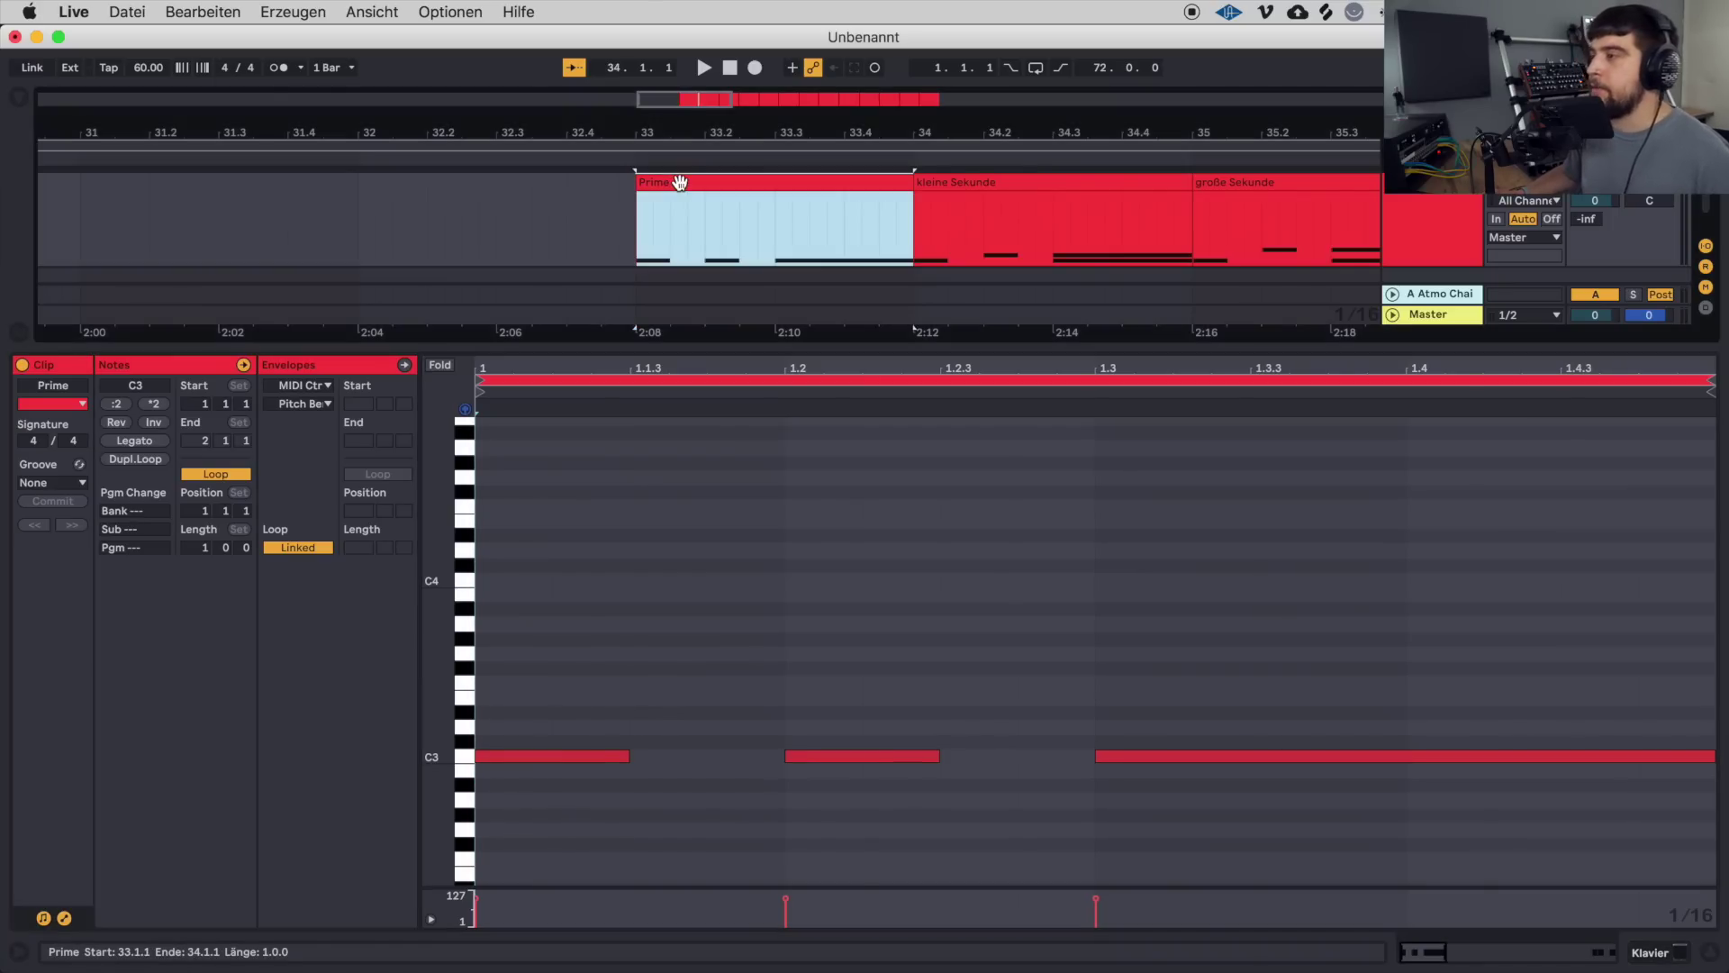
{"action": "key", "text": "space"}
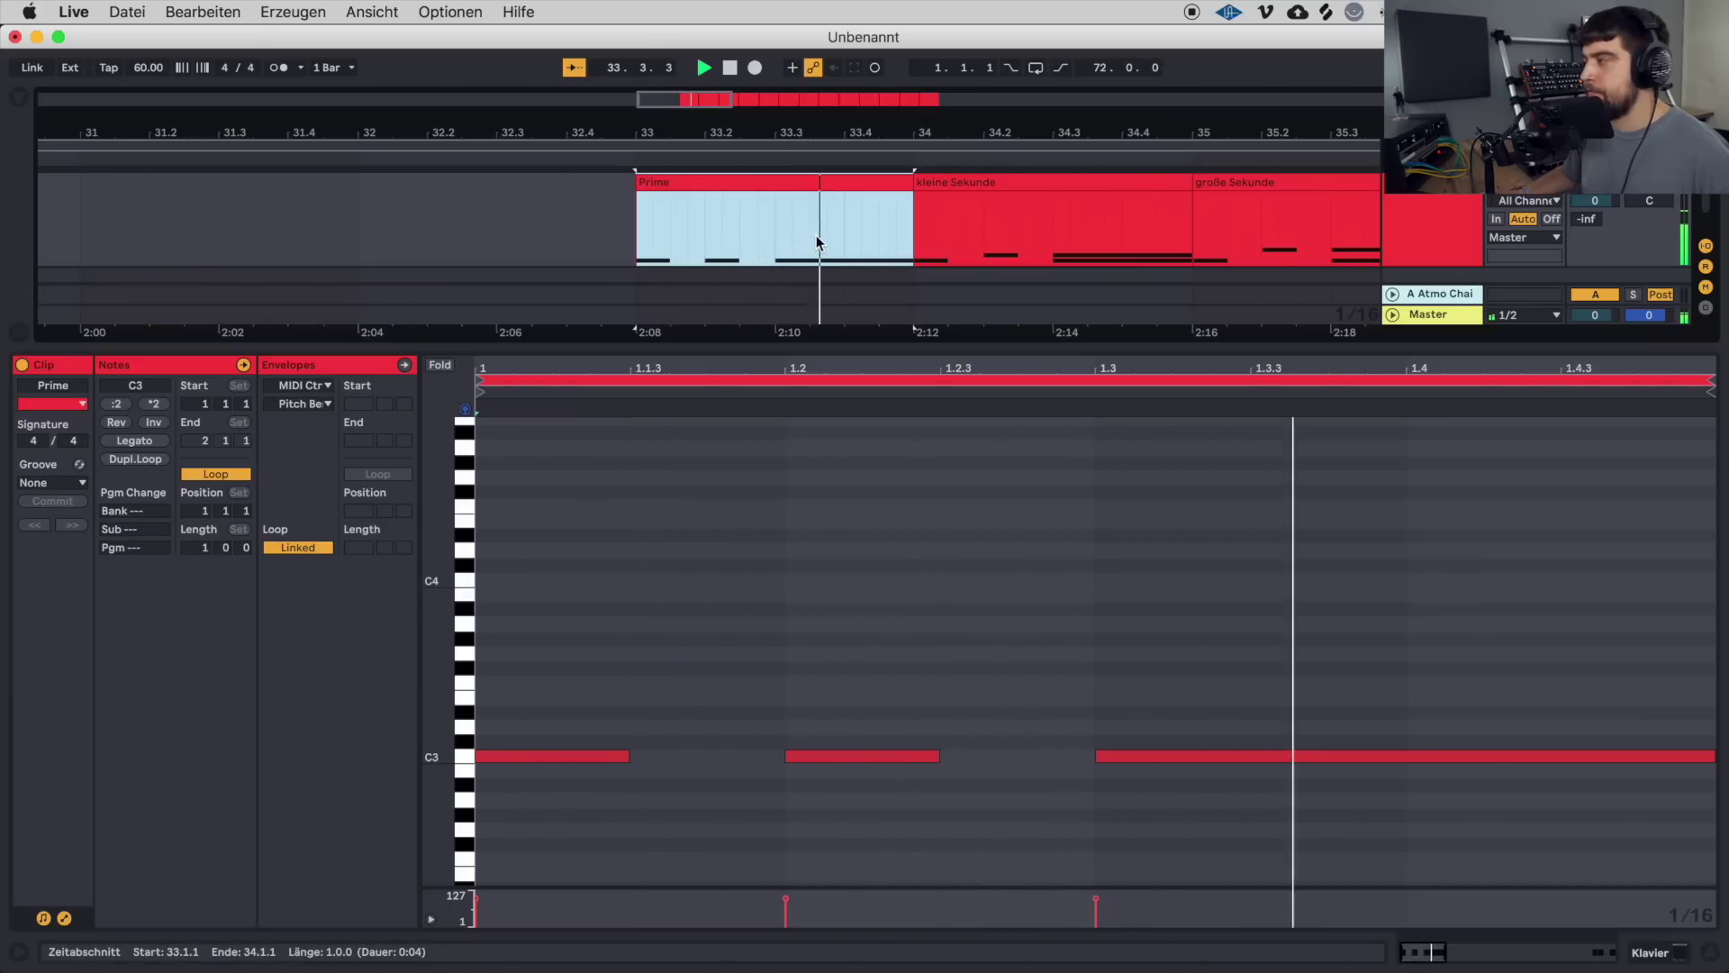
{"action": "key", "text": "space"}
{"action": "left_click", "coordinate": [604, 679]}
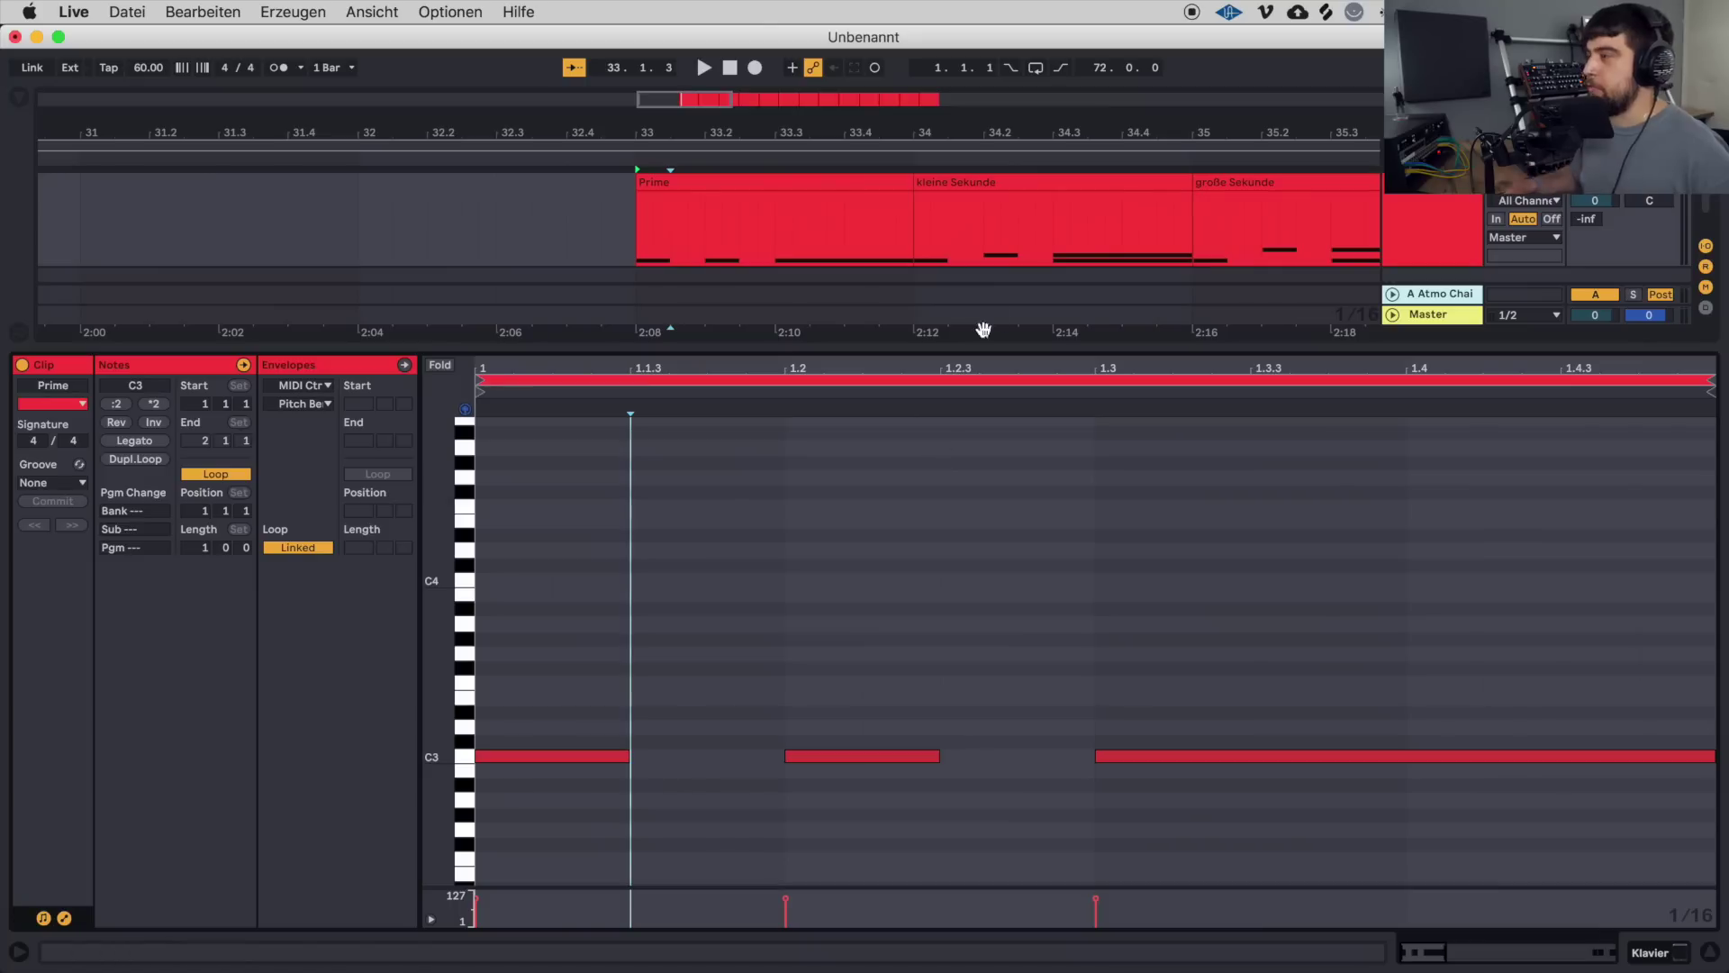
Play the kleine Sekunde clip to hear C3 and C#3 one after the other and together.
{"action": "left_click", "coordinate": [958, 187]}
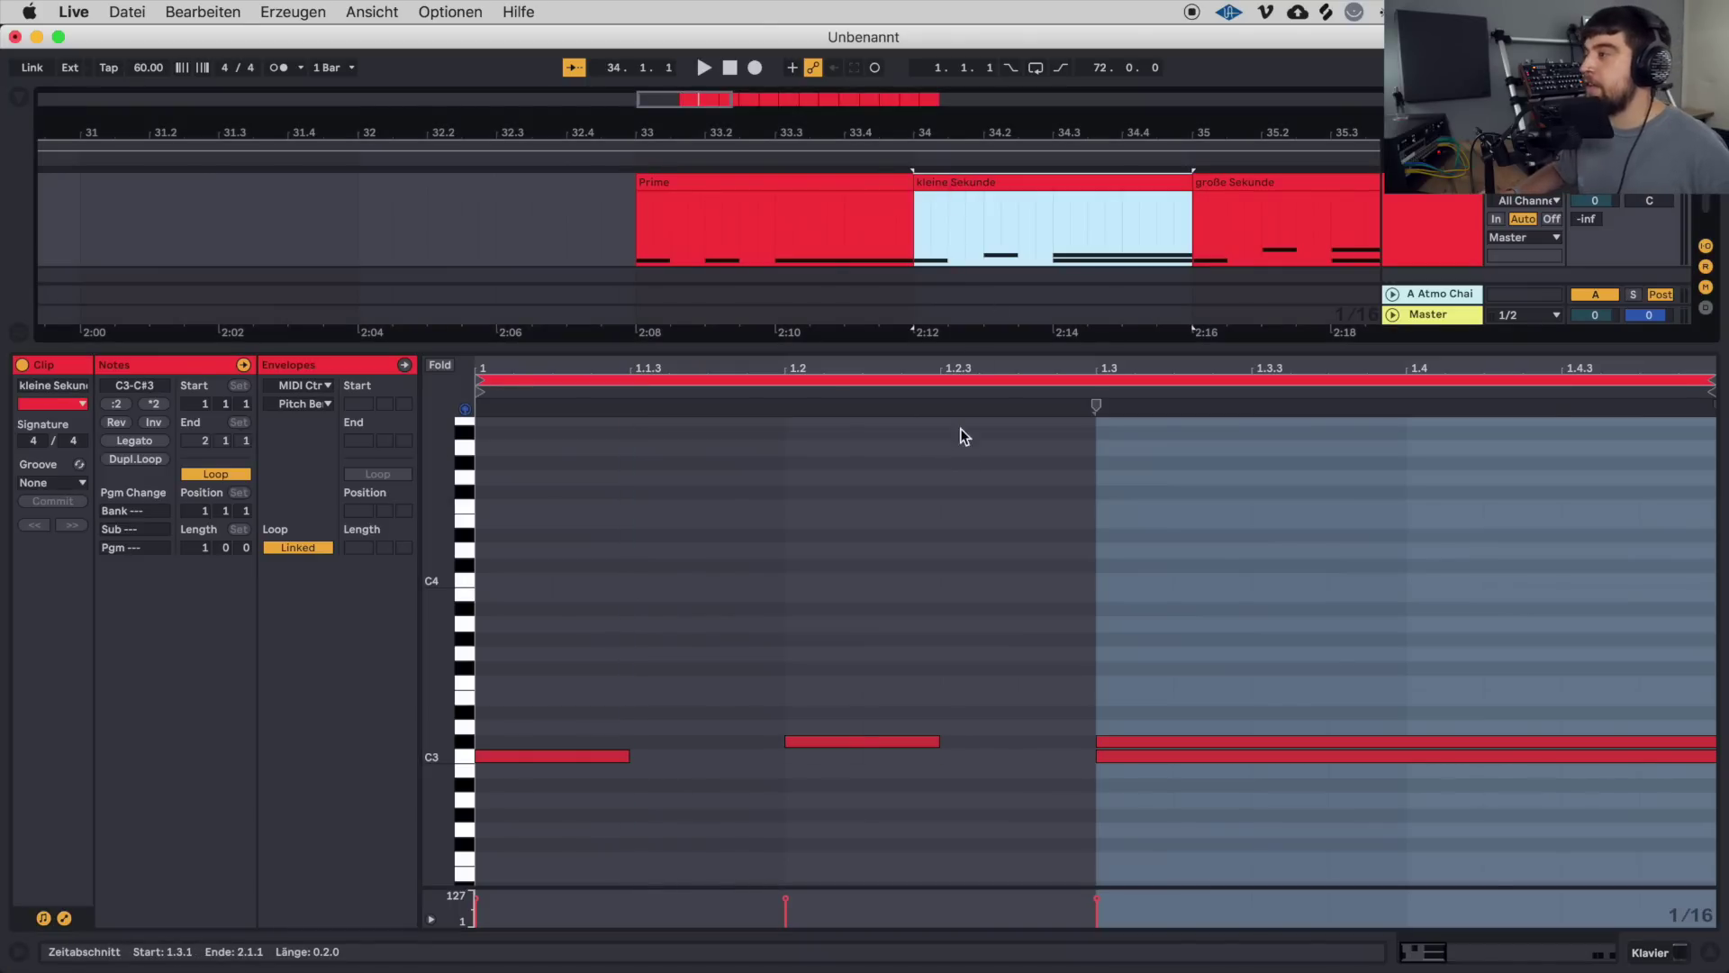
{"action": "left_click", "coordinate": [958, 450]}
{"action": "left_click", "coordinate": [966, 186]}
{"action": "key", "text": "space"}
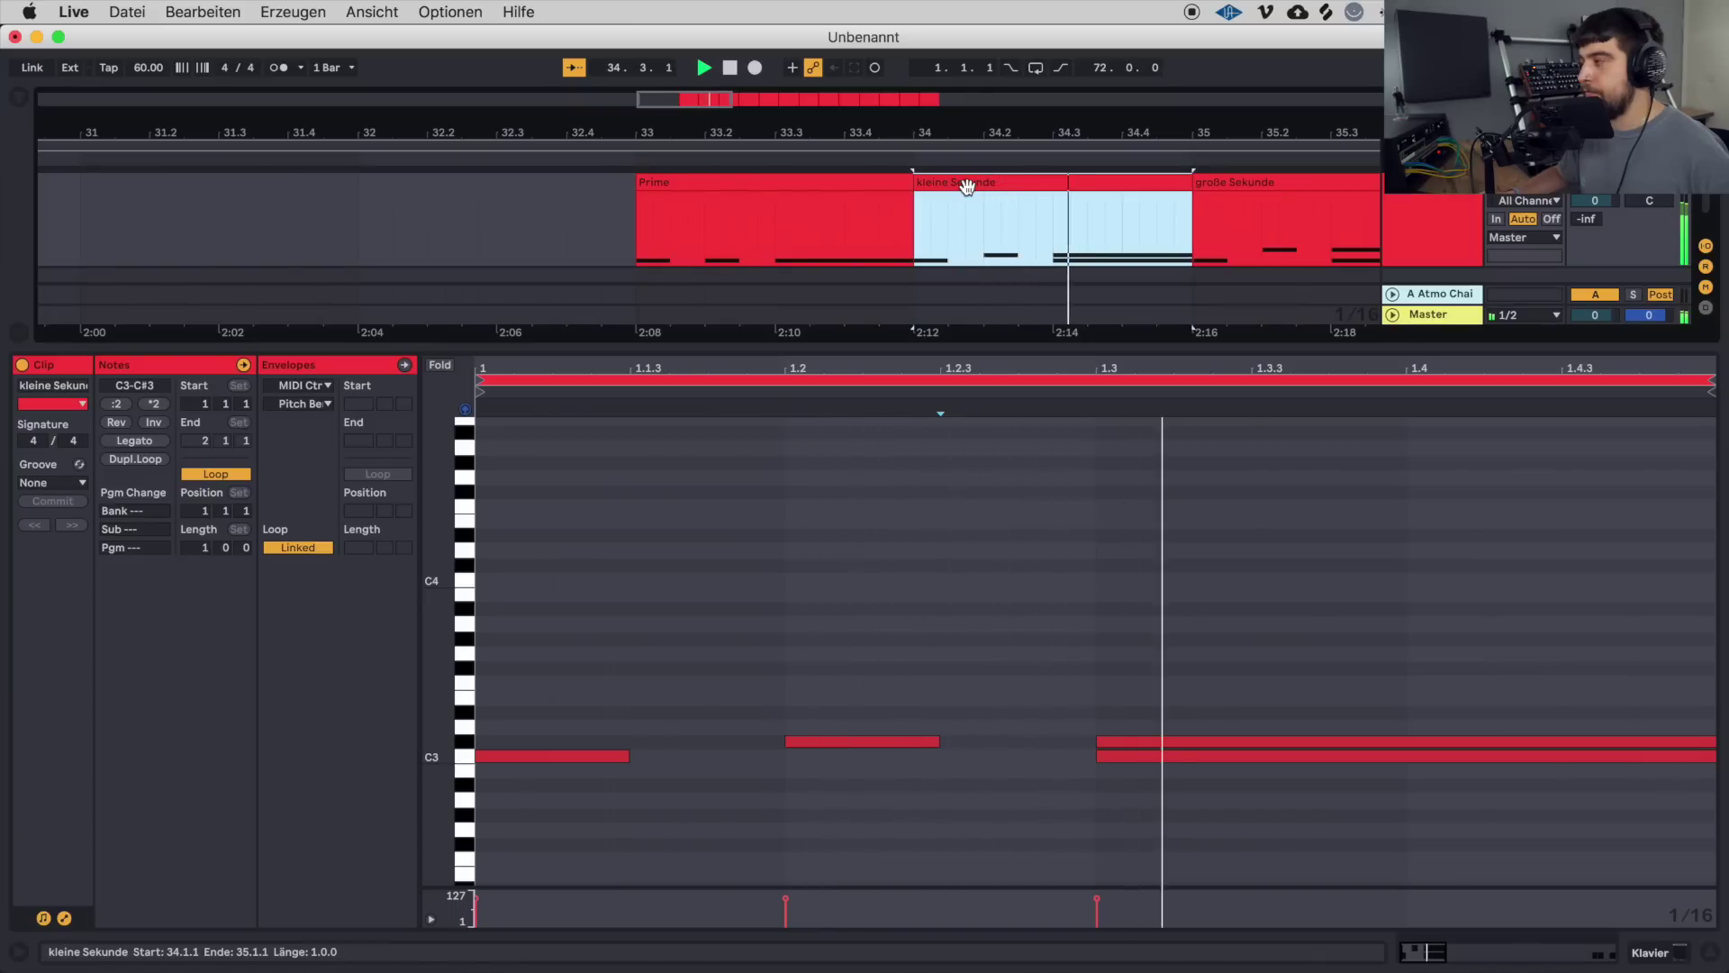
{"action": "key", "text": "space"}
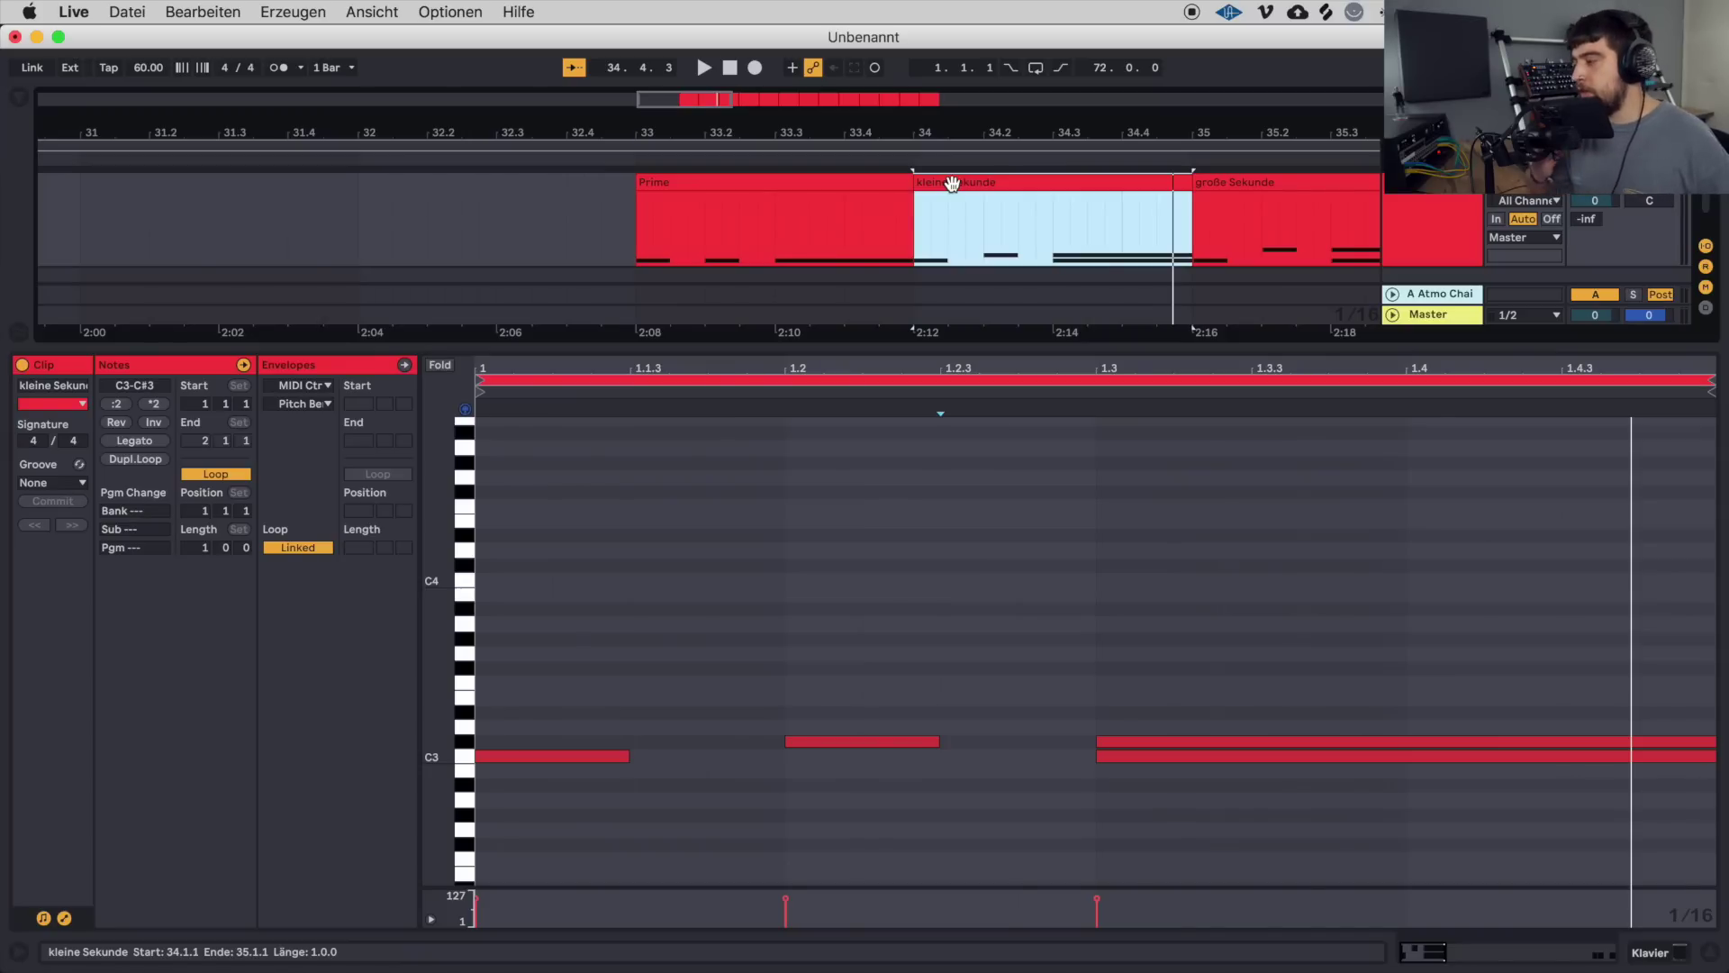
{"action": "key", "text": "space"}
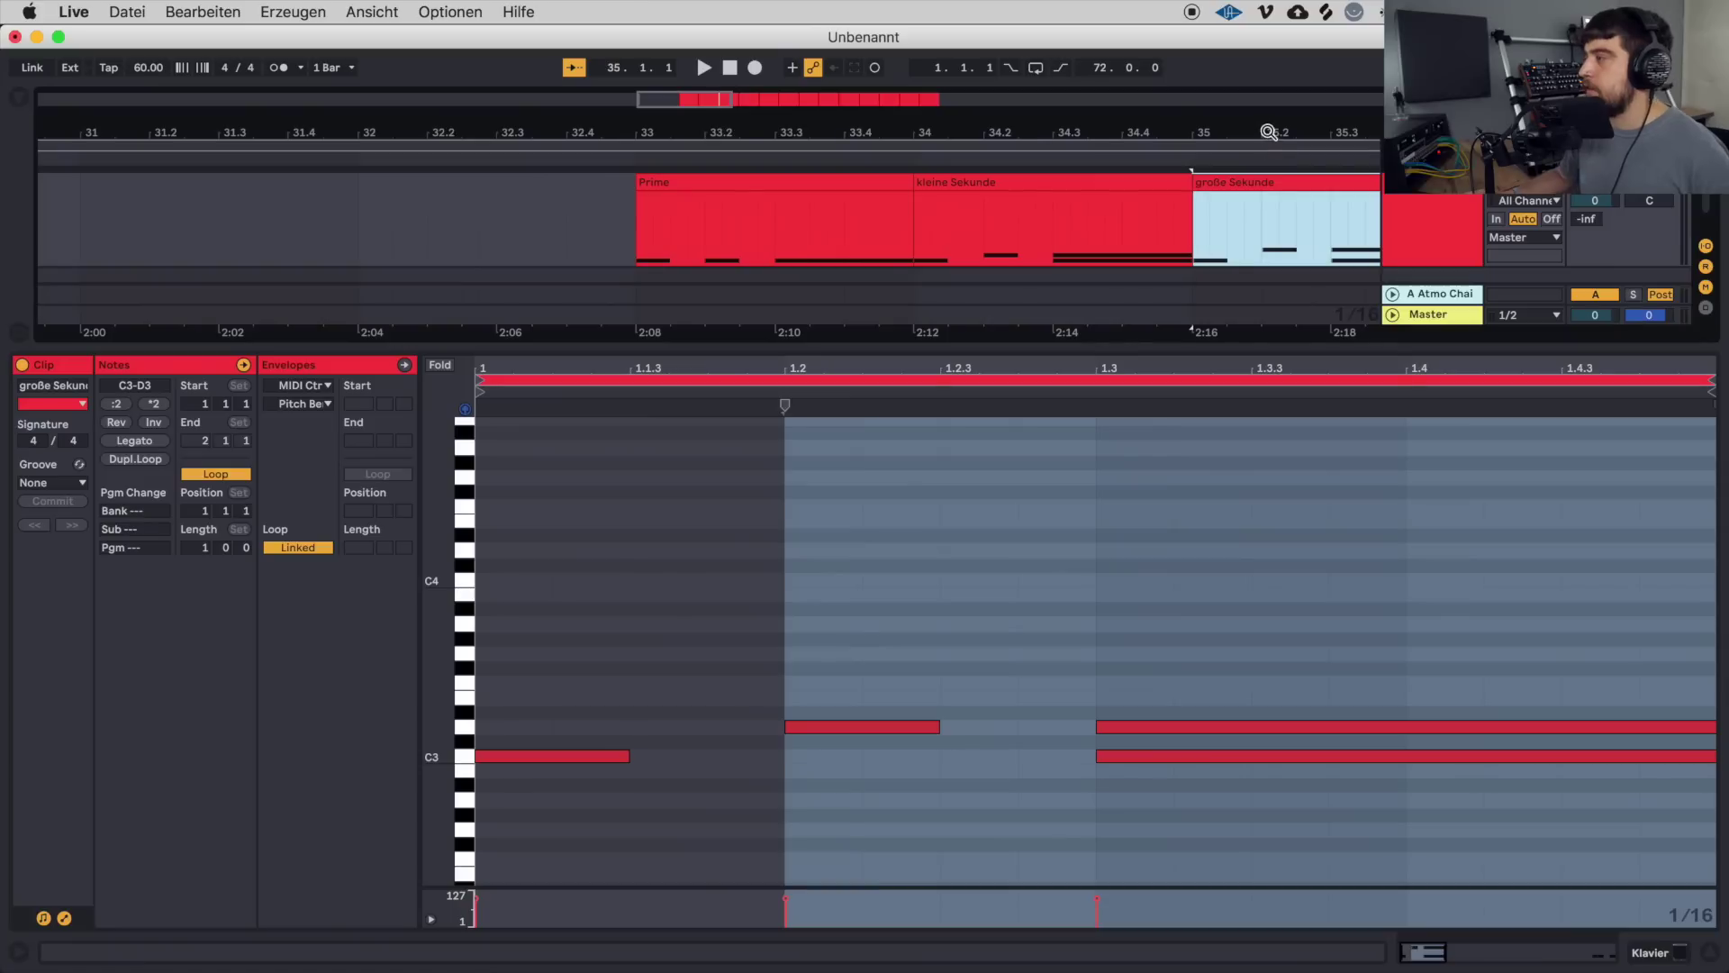
Play the große Sekunde clip to hear C3 and D3 separately and together, and stop playback.
{"action": "key", "text": "space"}
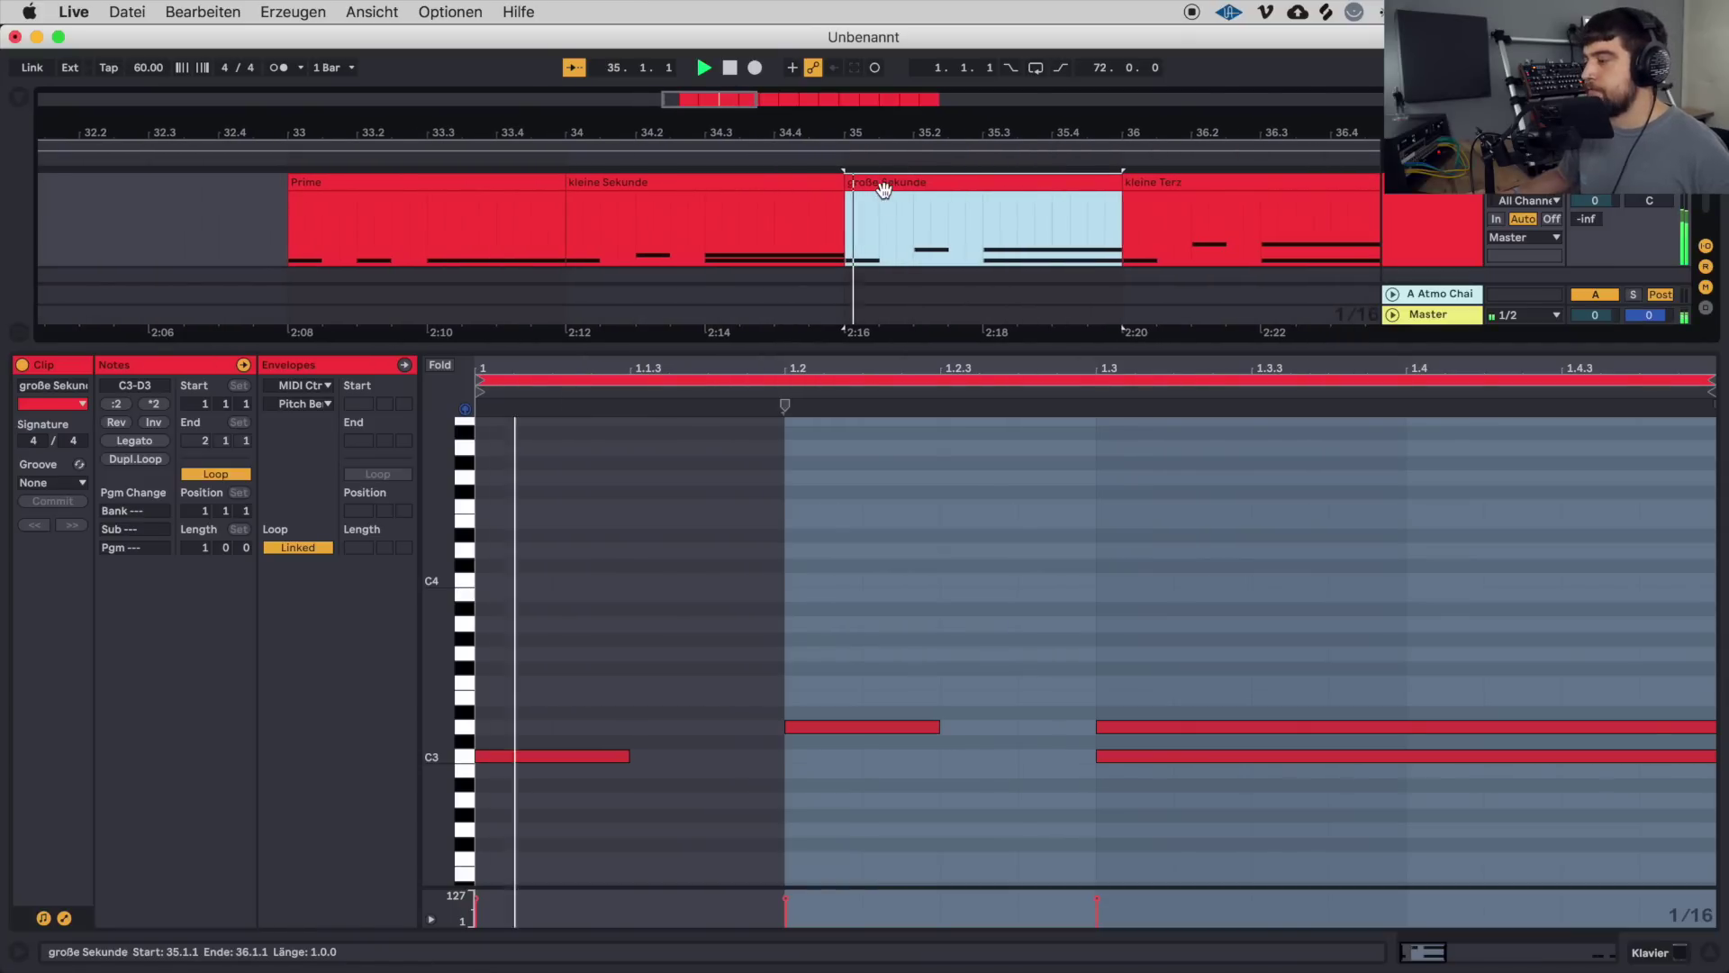
{"action": "left_click", "coordinate": [811, 459]}
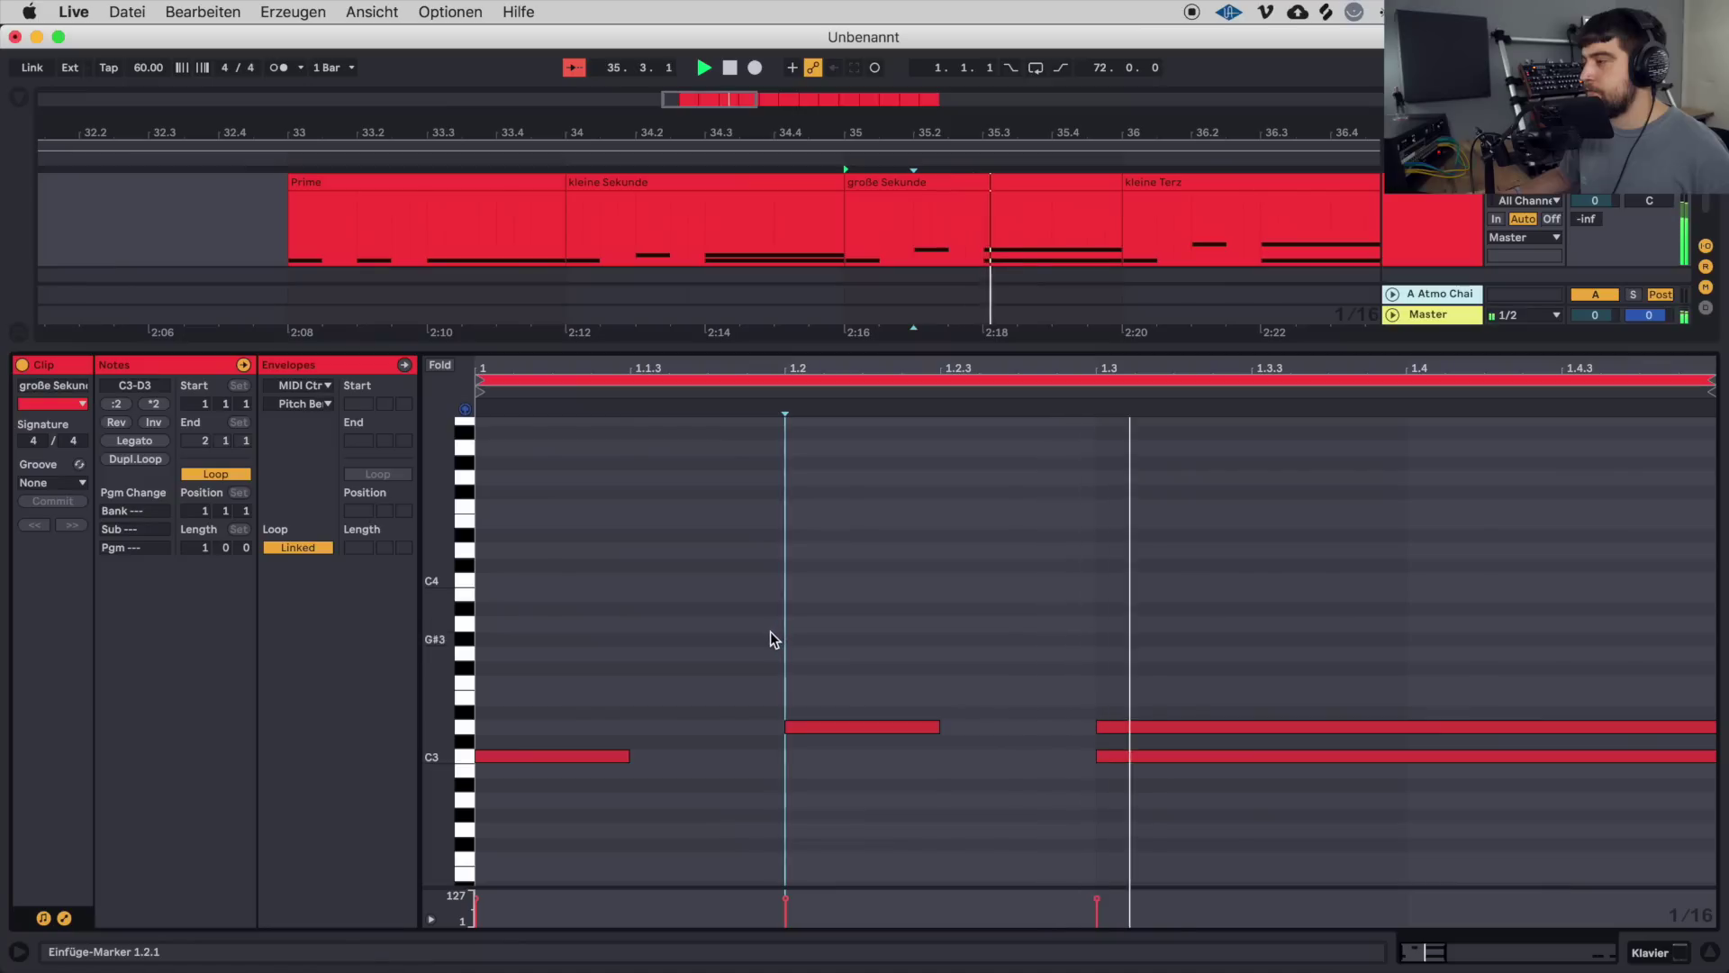
{"action": "key", "text": "space"}
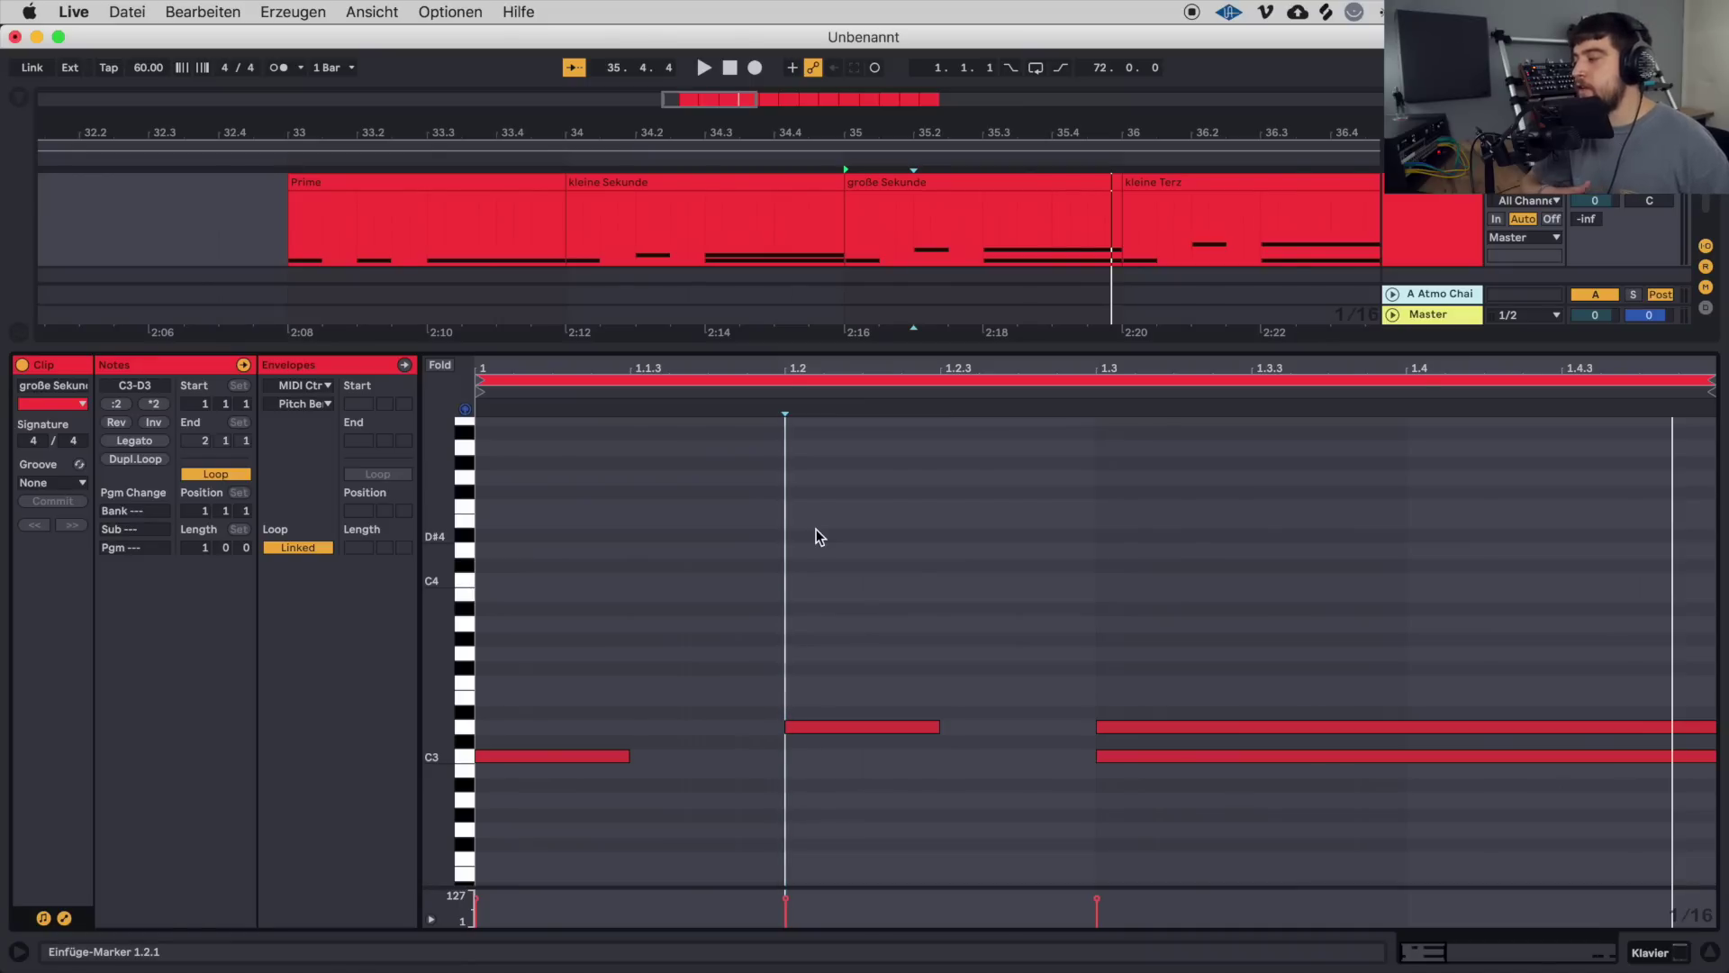
Select the kleine Terz clip and play its C3 and D#3 interval.
{"action": "key", "text": "Right"}
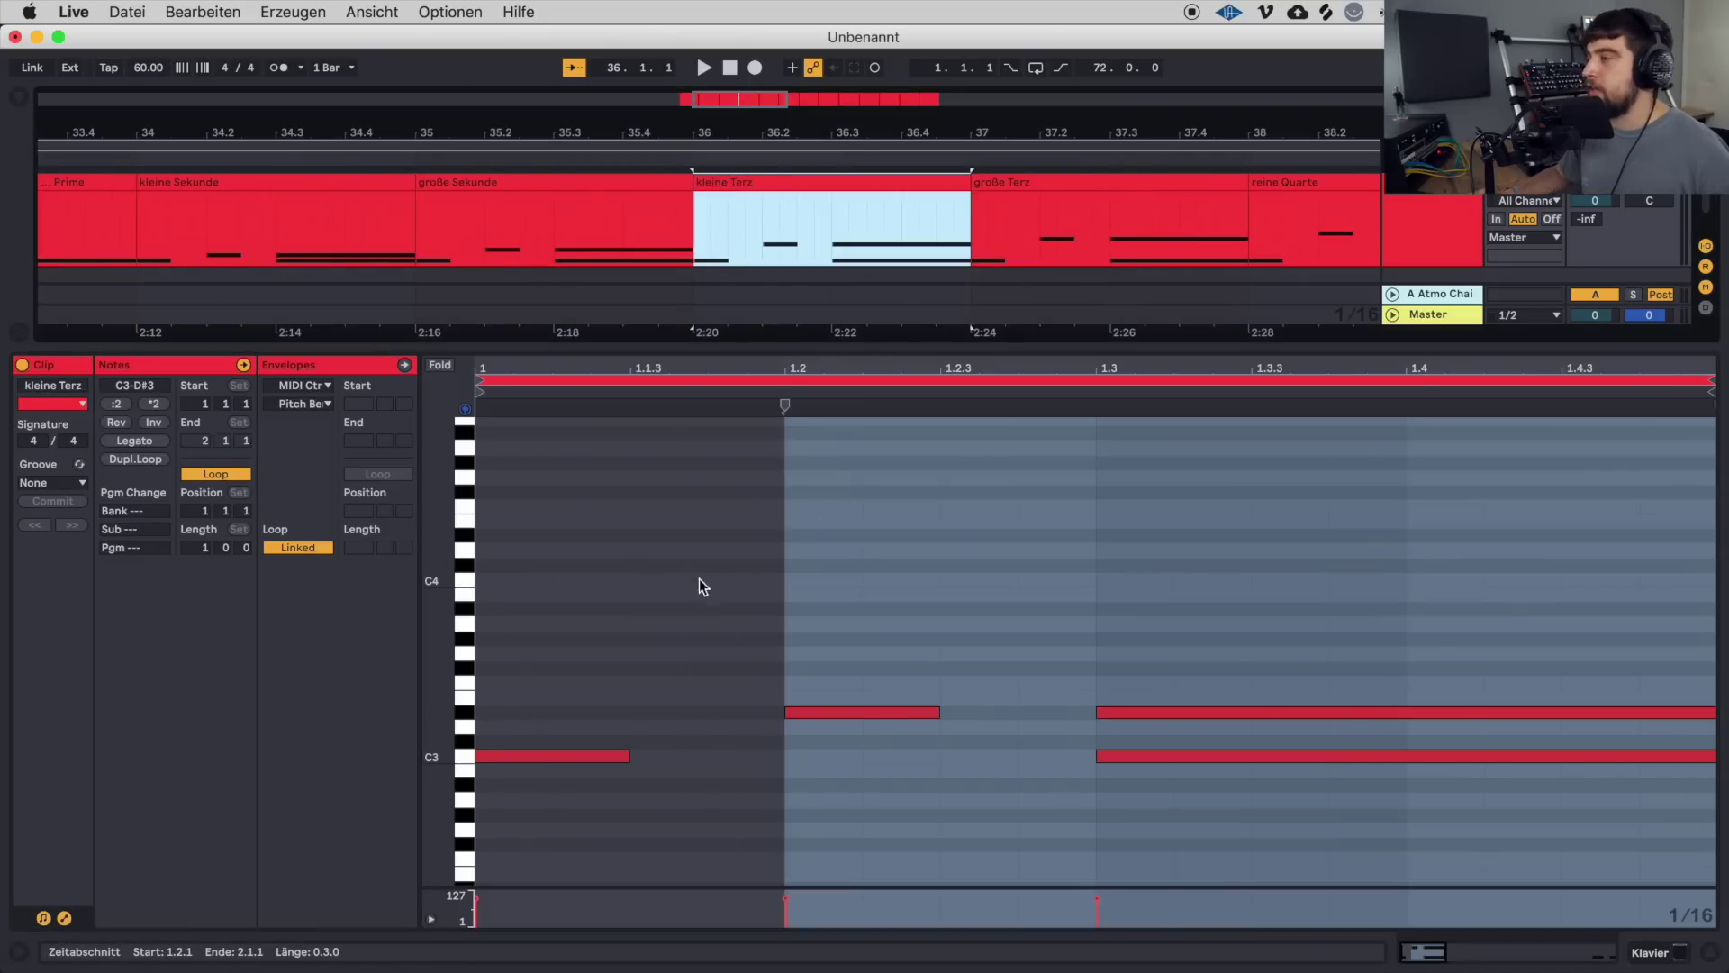
{"action": "left_click", "coordinate": [708, 582]}
{"action": "key", "text": "space"}
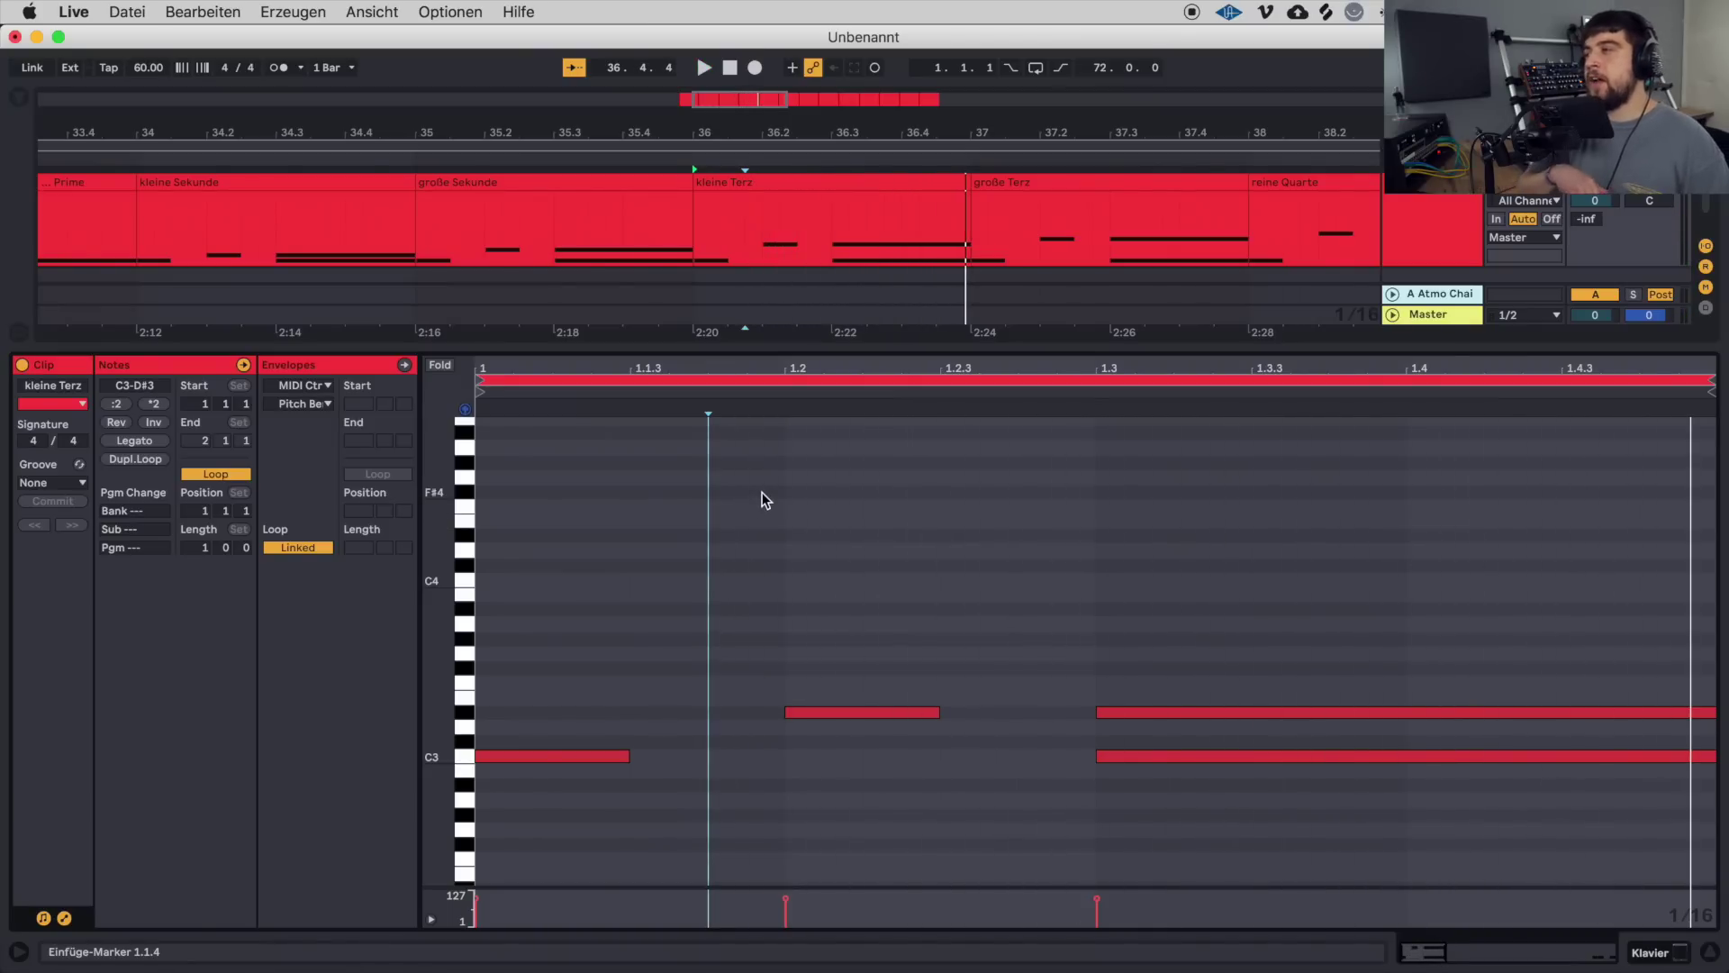
Play the große Terz clip to hear C3 and E3 separately and together, and stop playback.
{"action": "left_click", "coordinate": [1000, 184]}
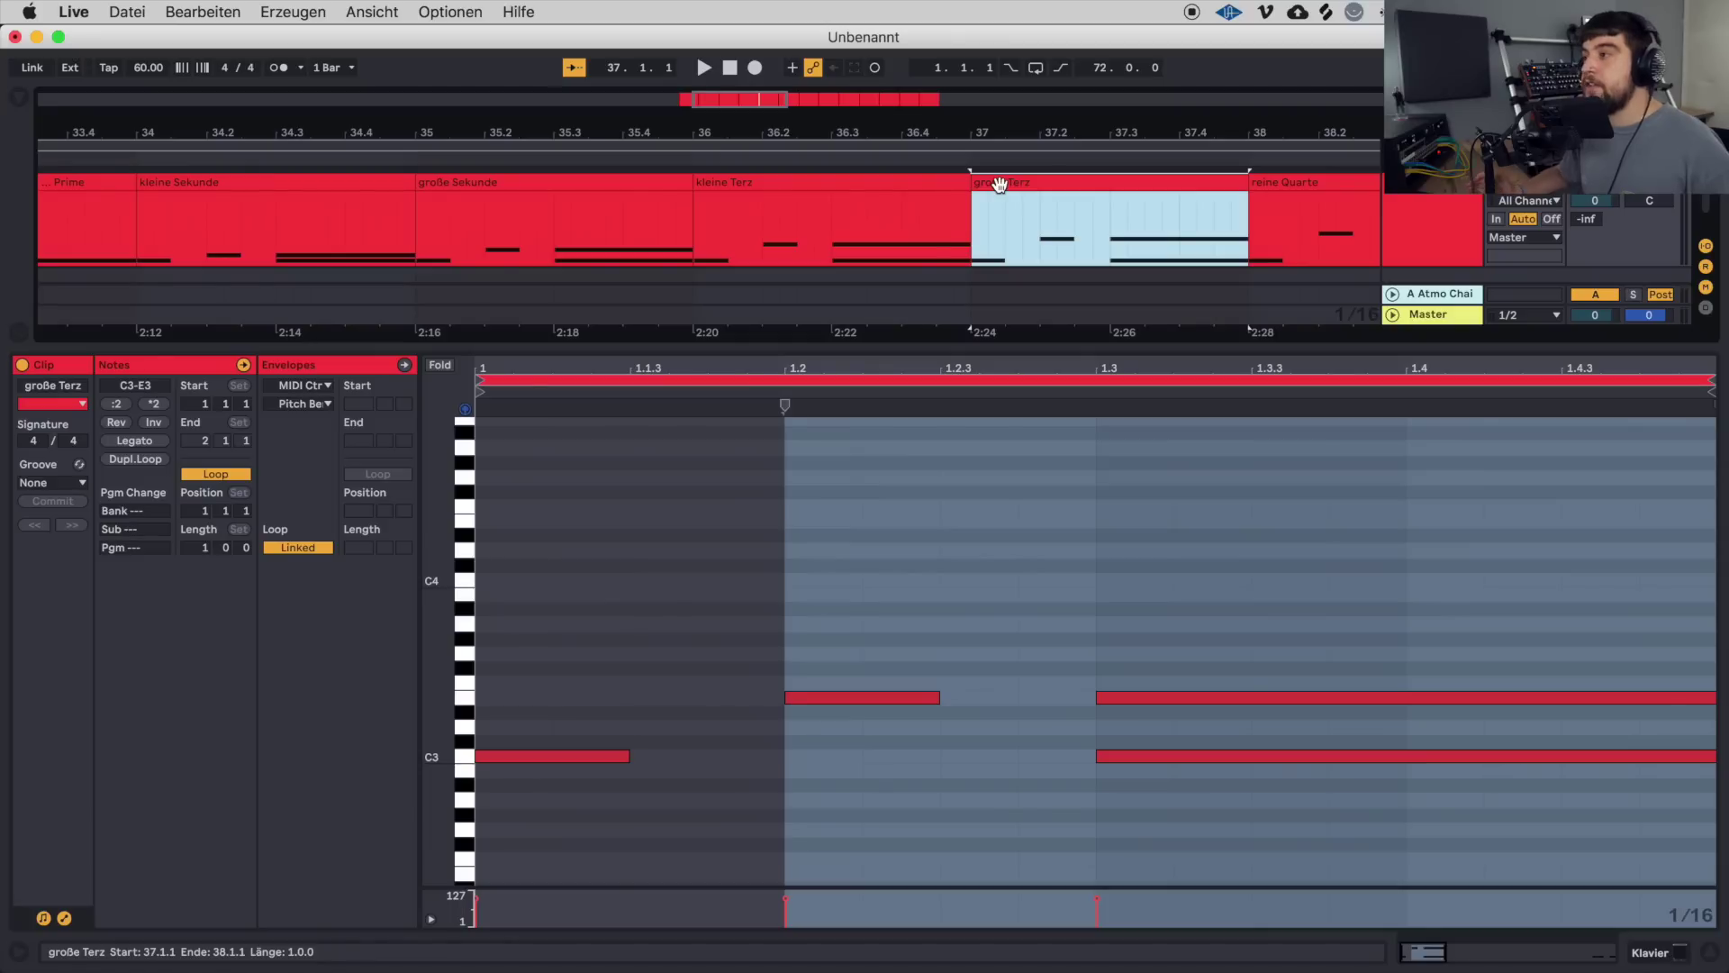
{"action": "key", "text": "space"}
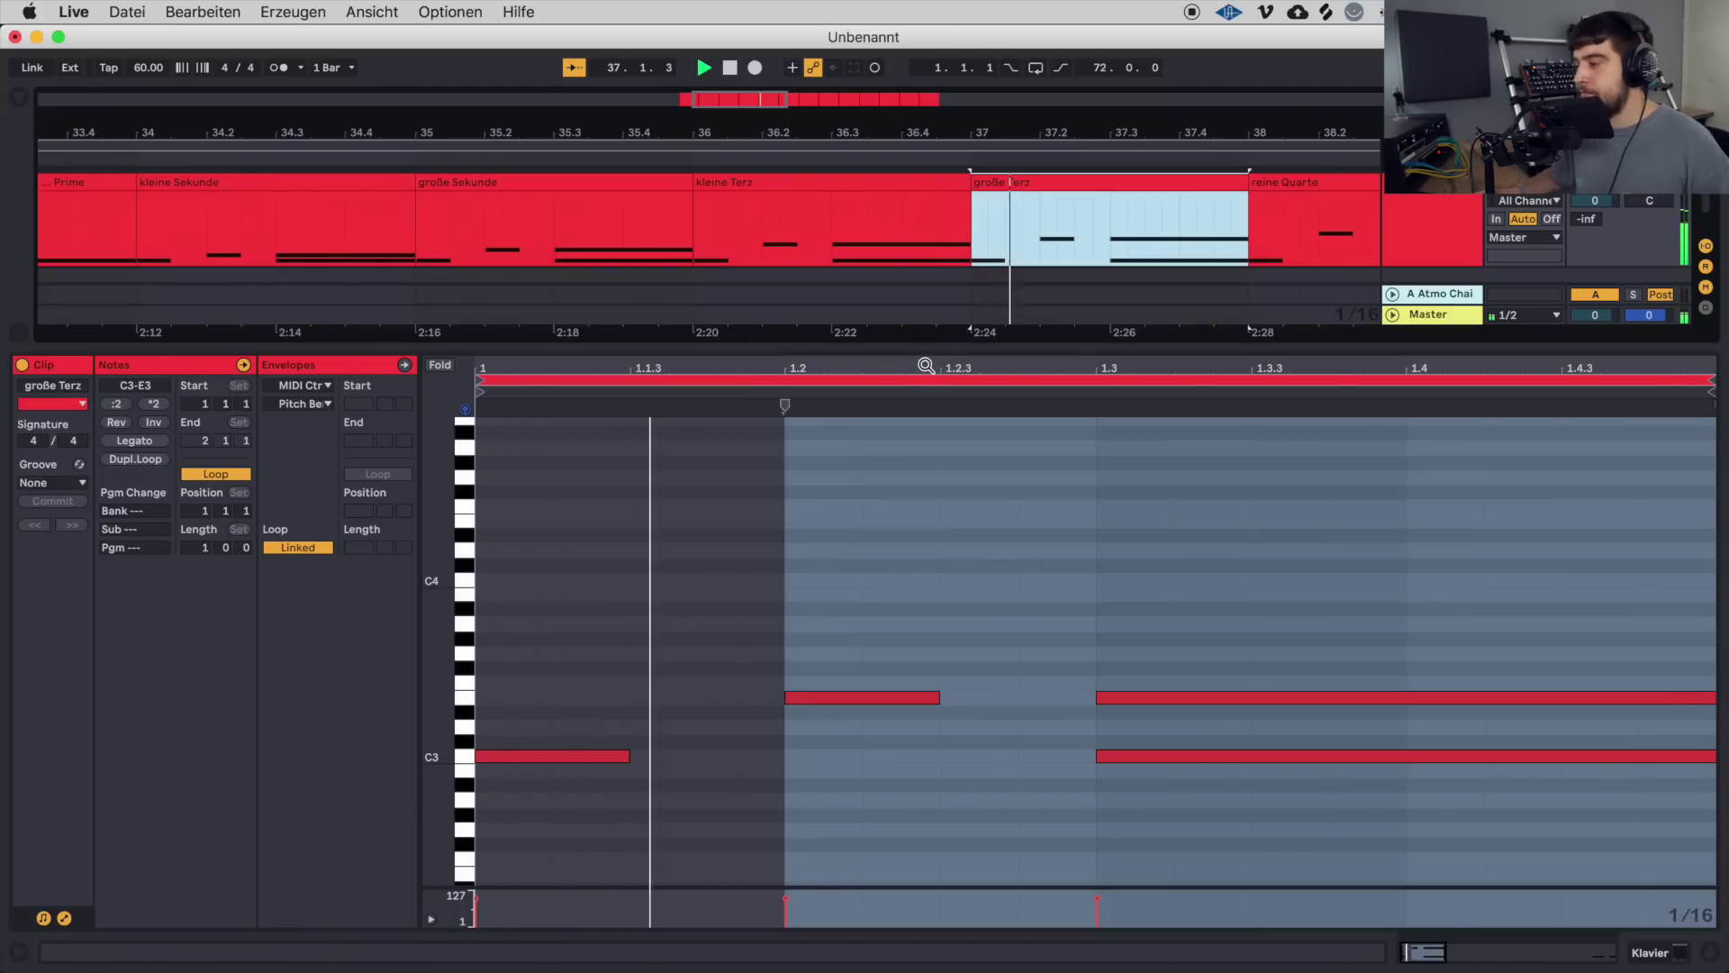
{"action": "left_click", "coordinate": [974, 566]}
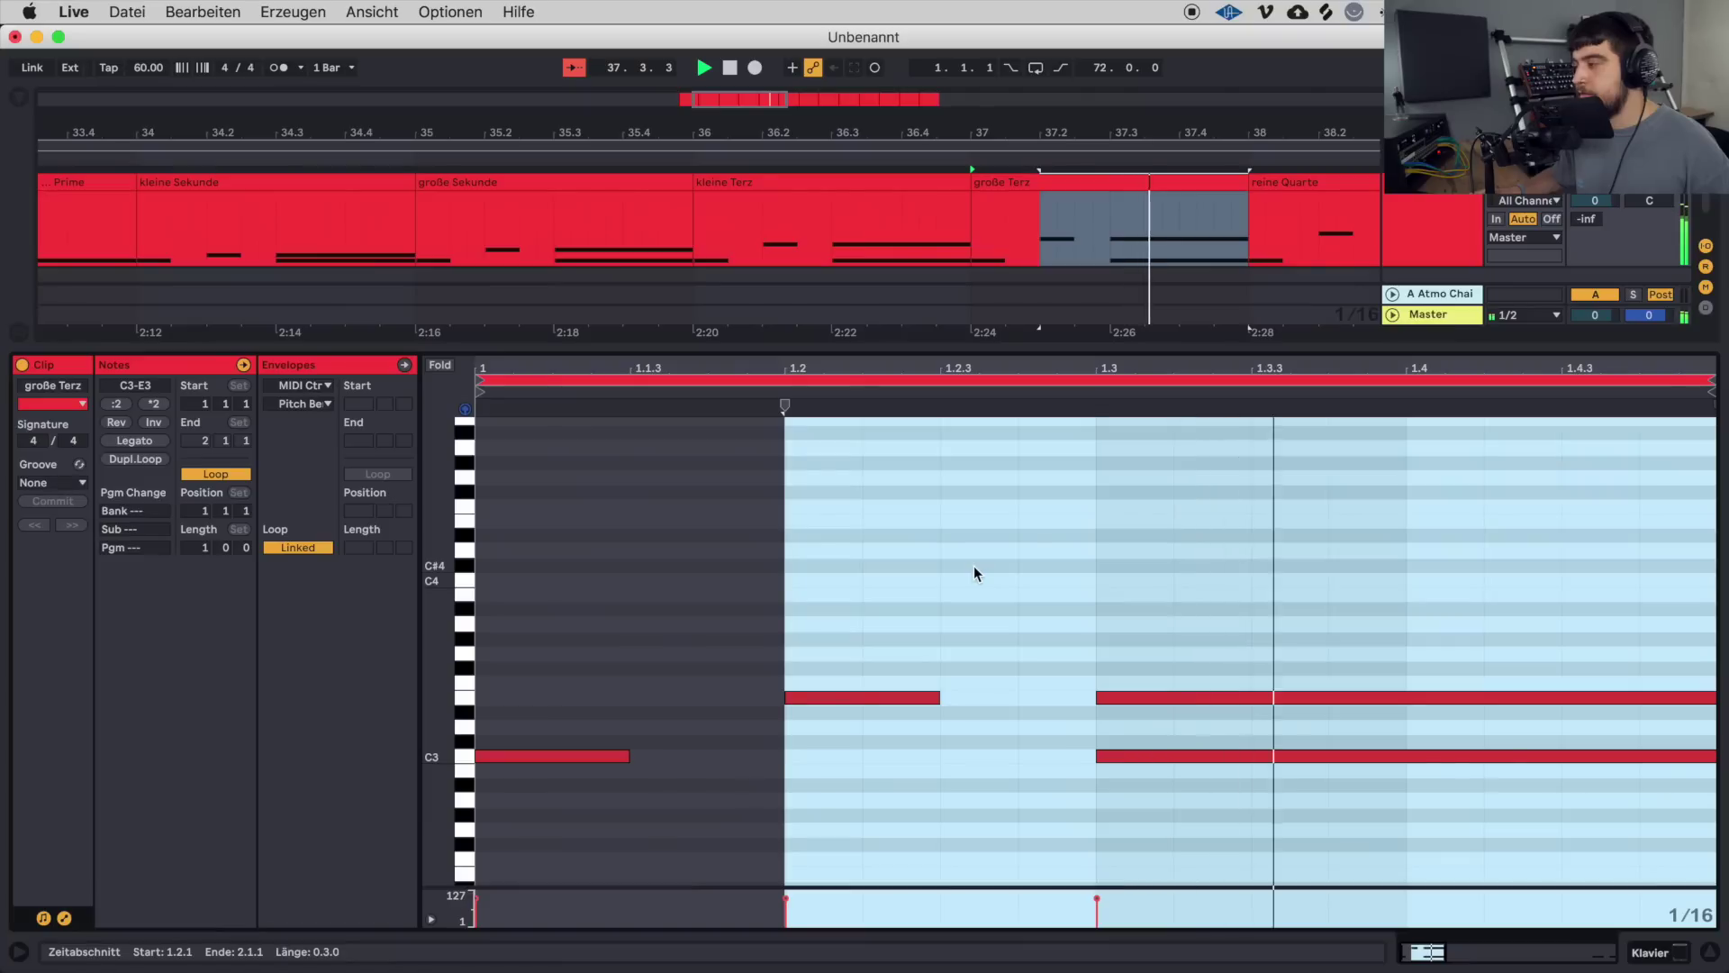
{"action": "left_click", "coordinate": [627, 608]}
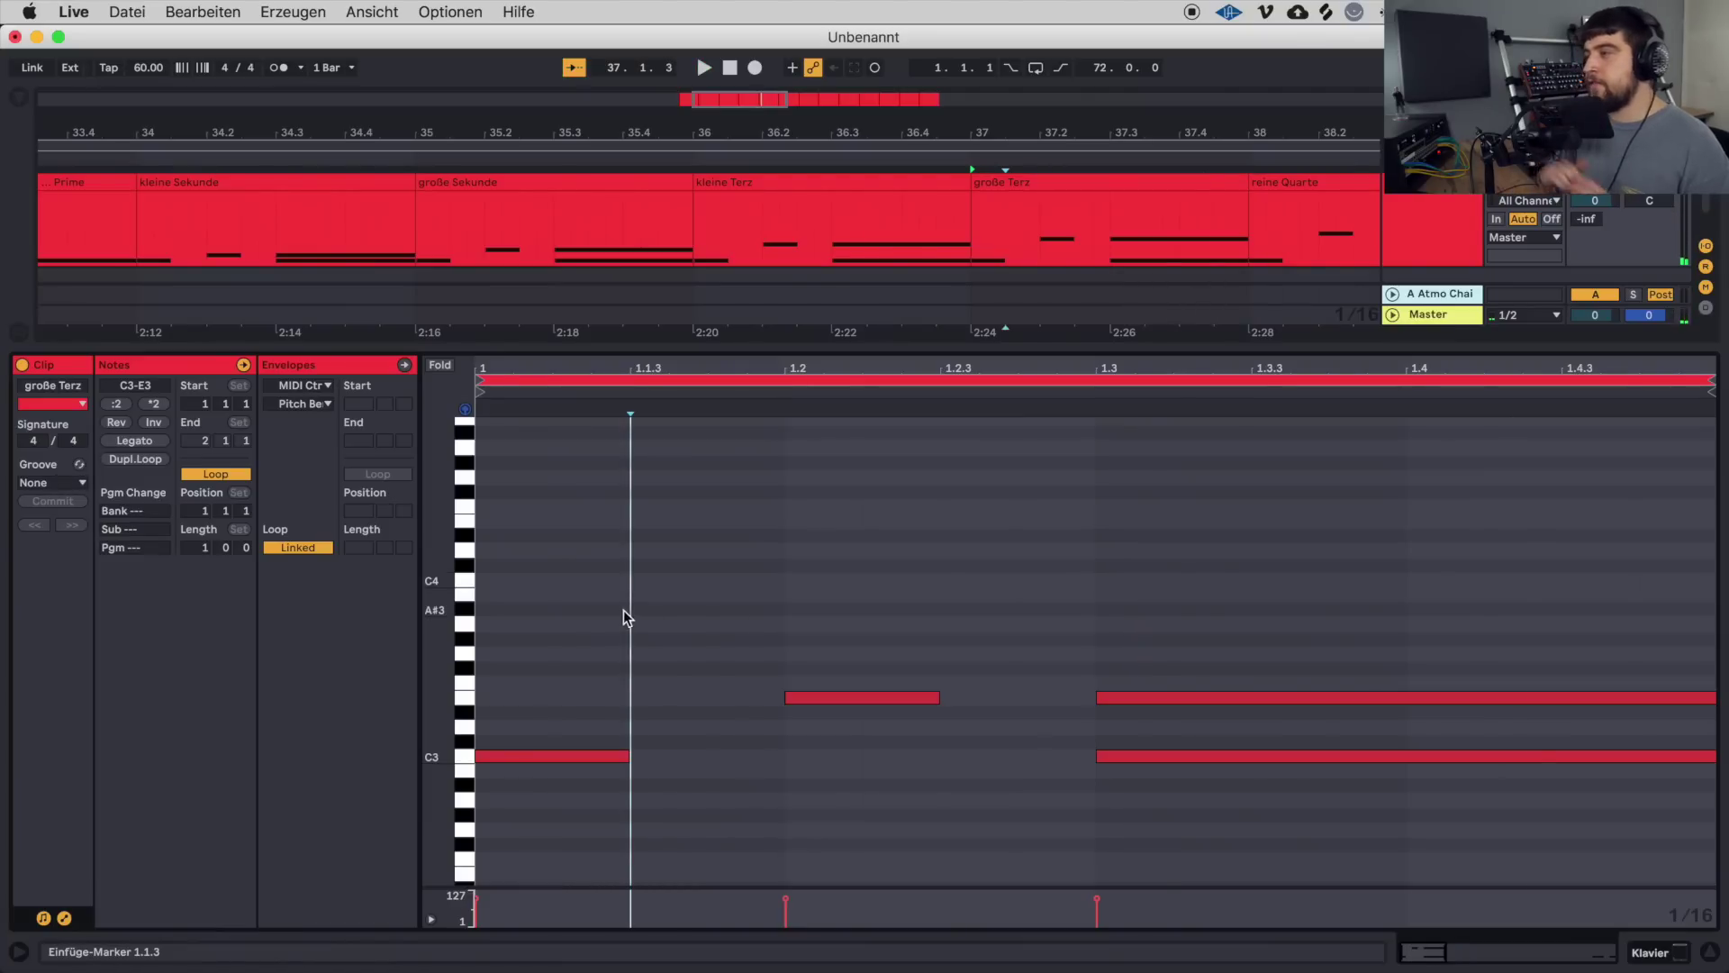
Play the held notes of the kleine Terz clip from 36.3.1 and those of the große Terz clip to compare them.
{"action": "left_click", "coordinate": [832, 225]}
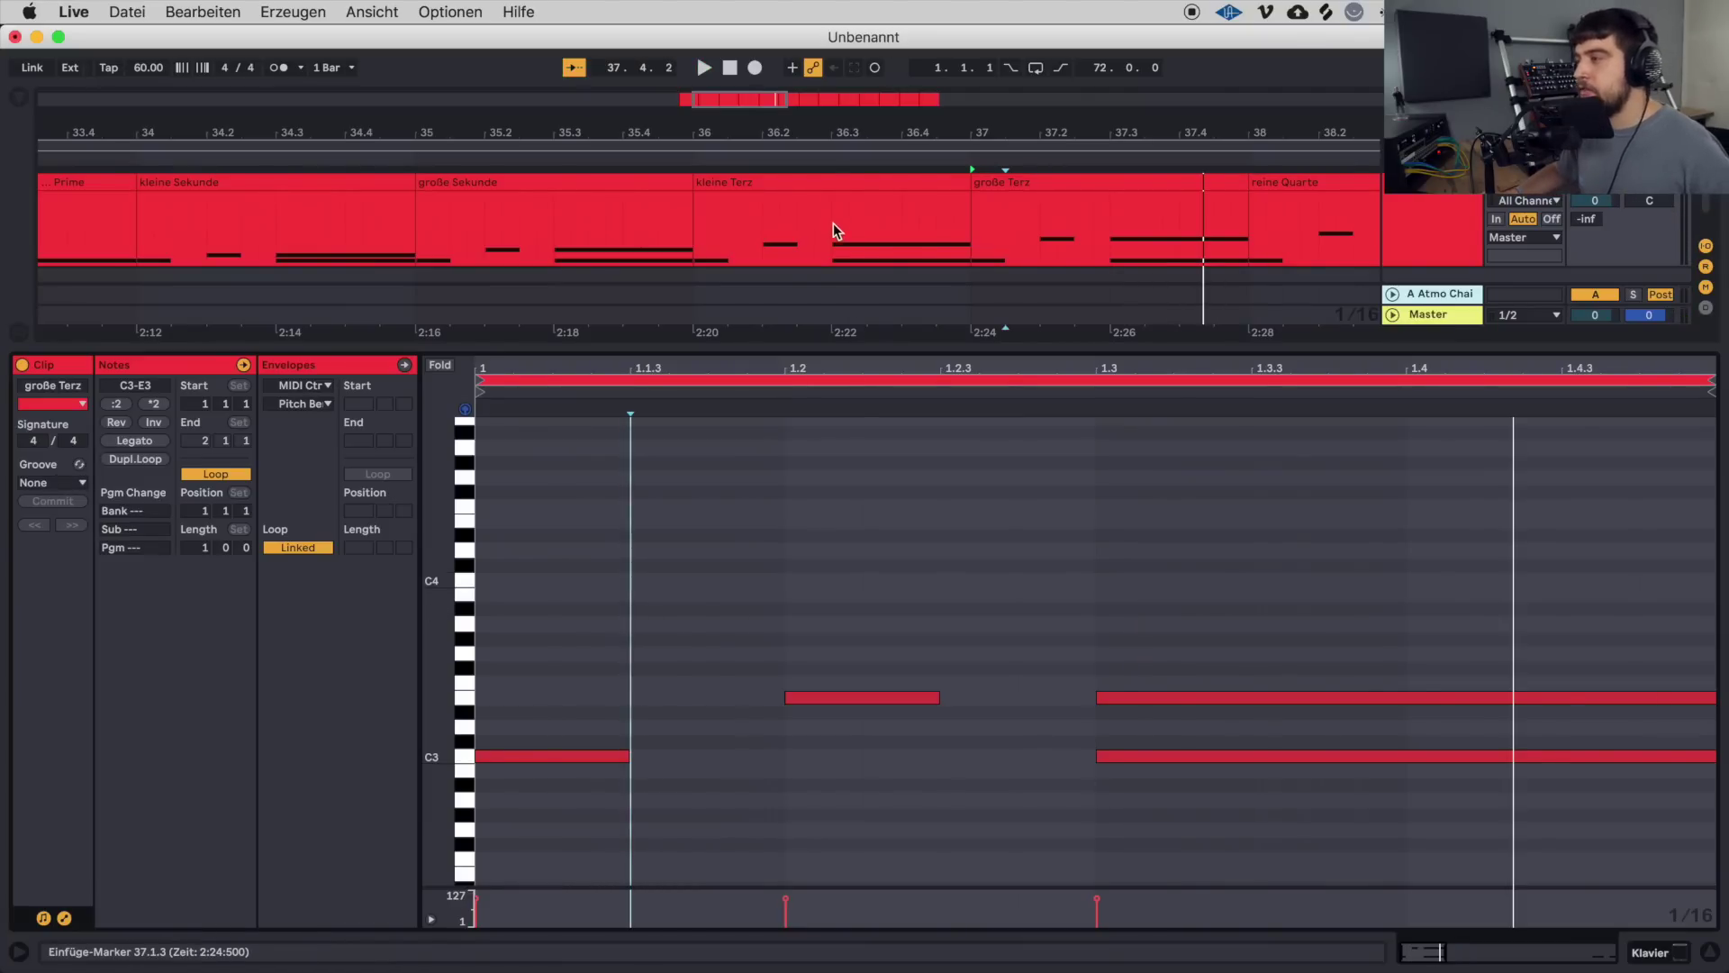
{"action": "key", "text": "space"}
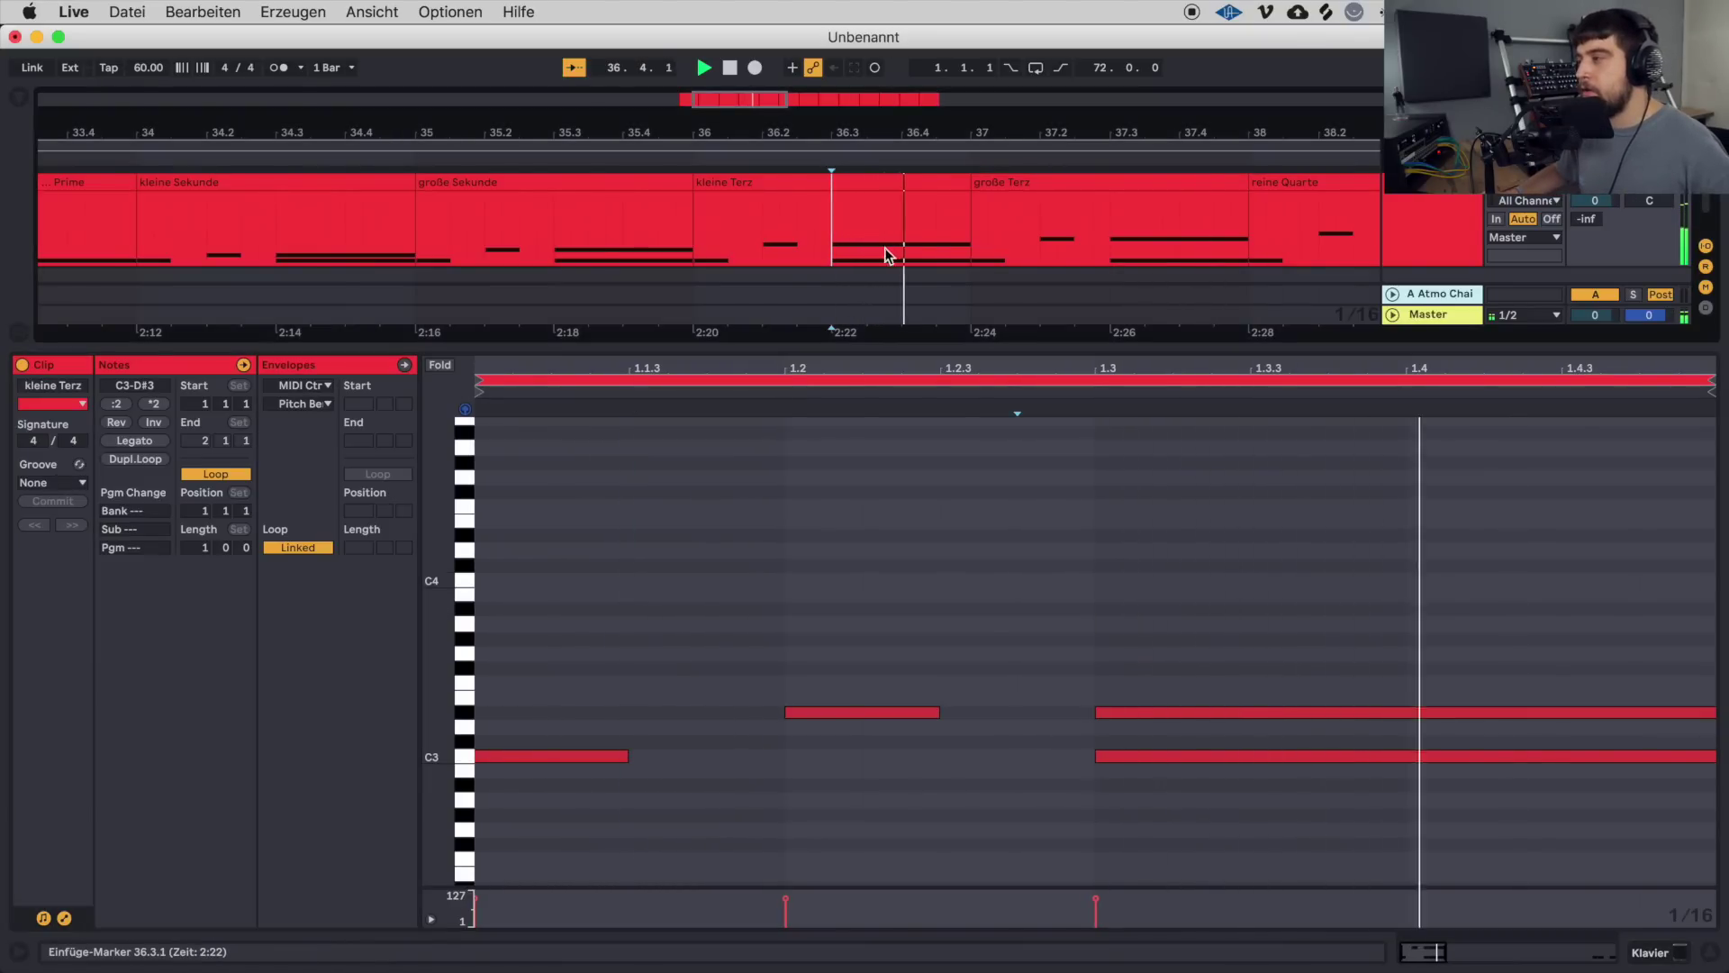
{"action": "left_click", "coordinate": [1110, 221]}
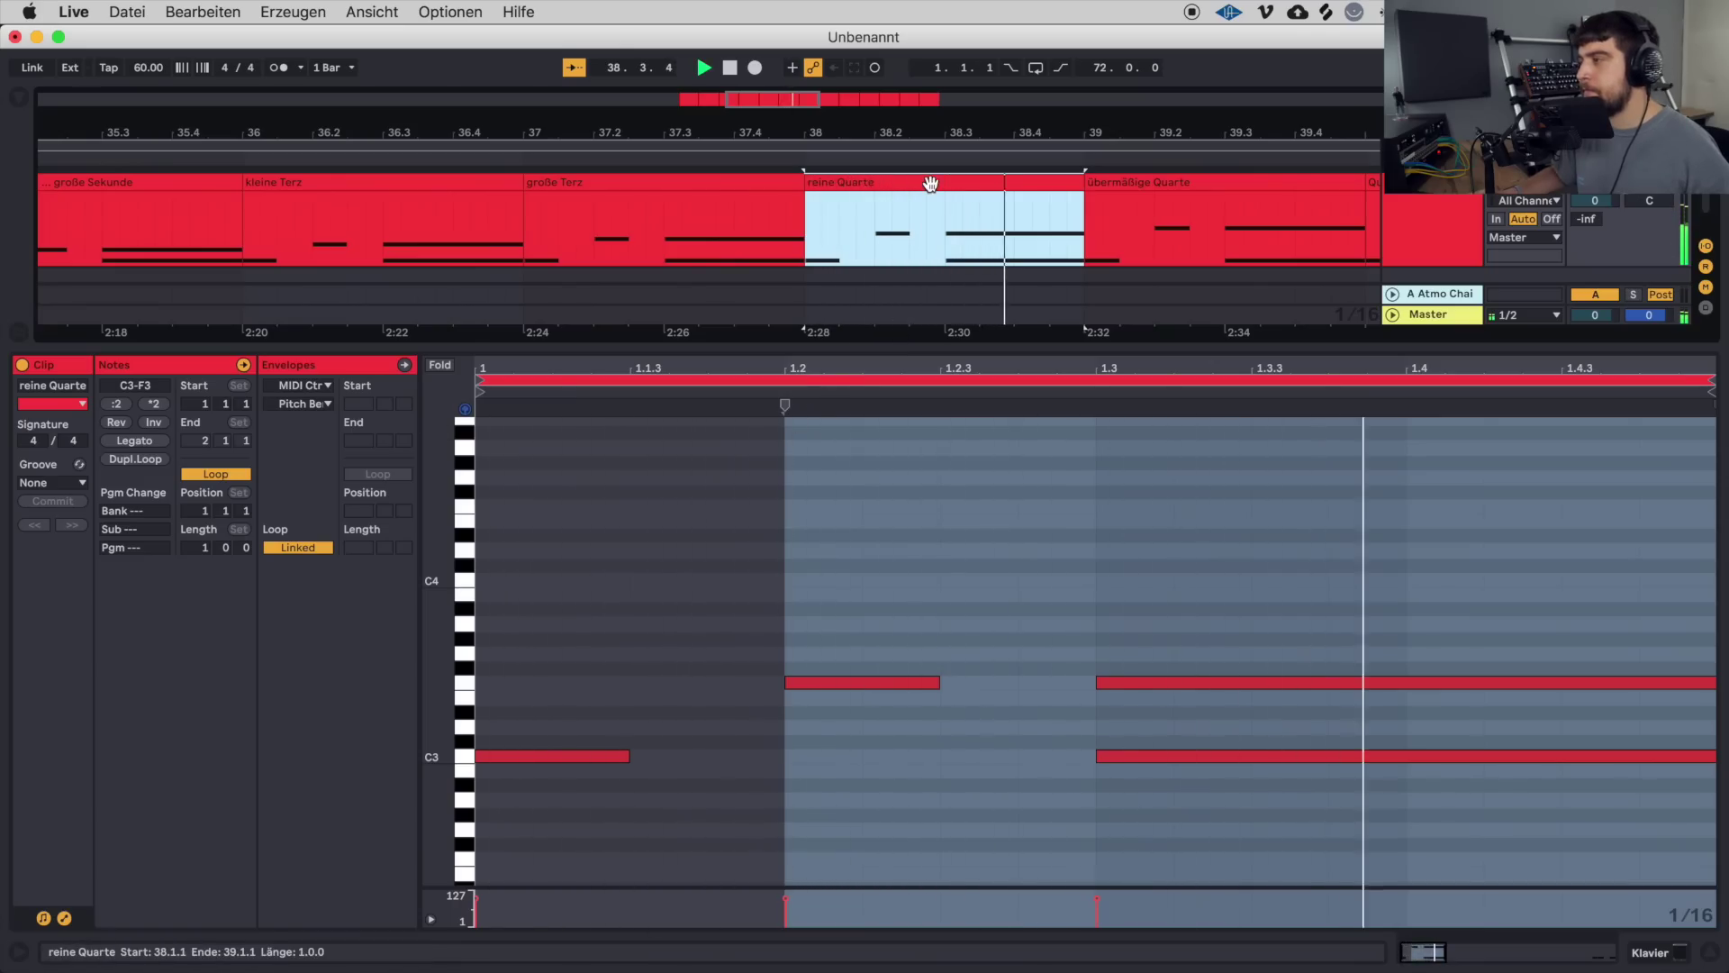
Play the reine Quarte clip to hear its C3 and F3 interval, and stop playback.
{"action": "key", "text": "space"}
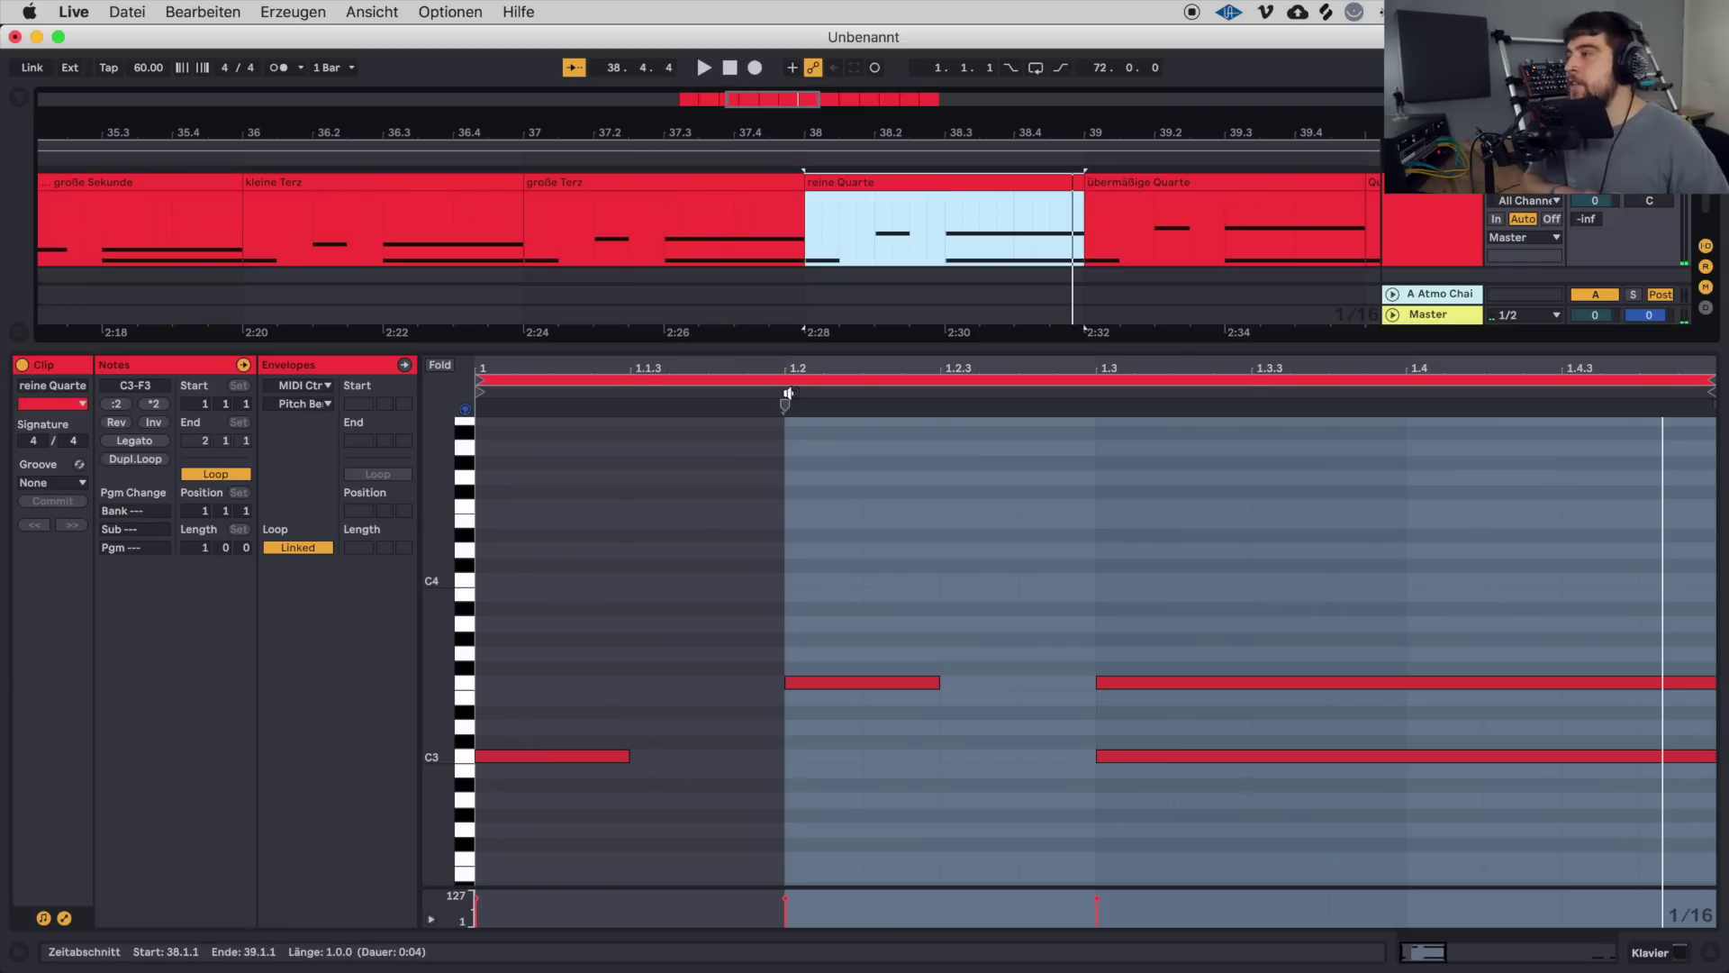
{"action": "left_click", "coordinate": [486, 521]}
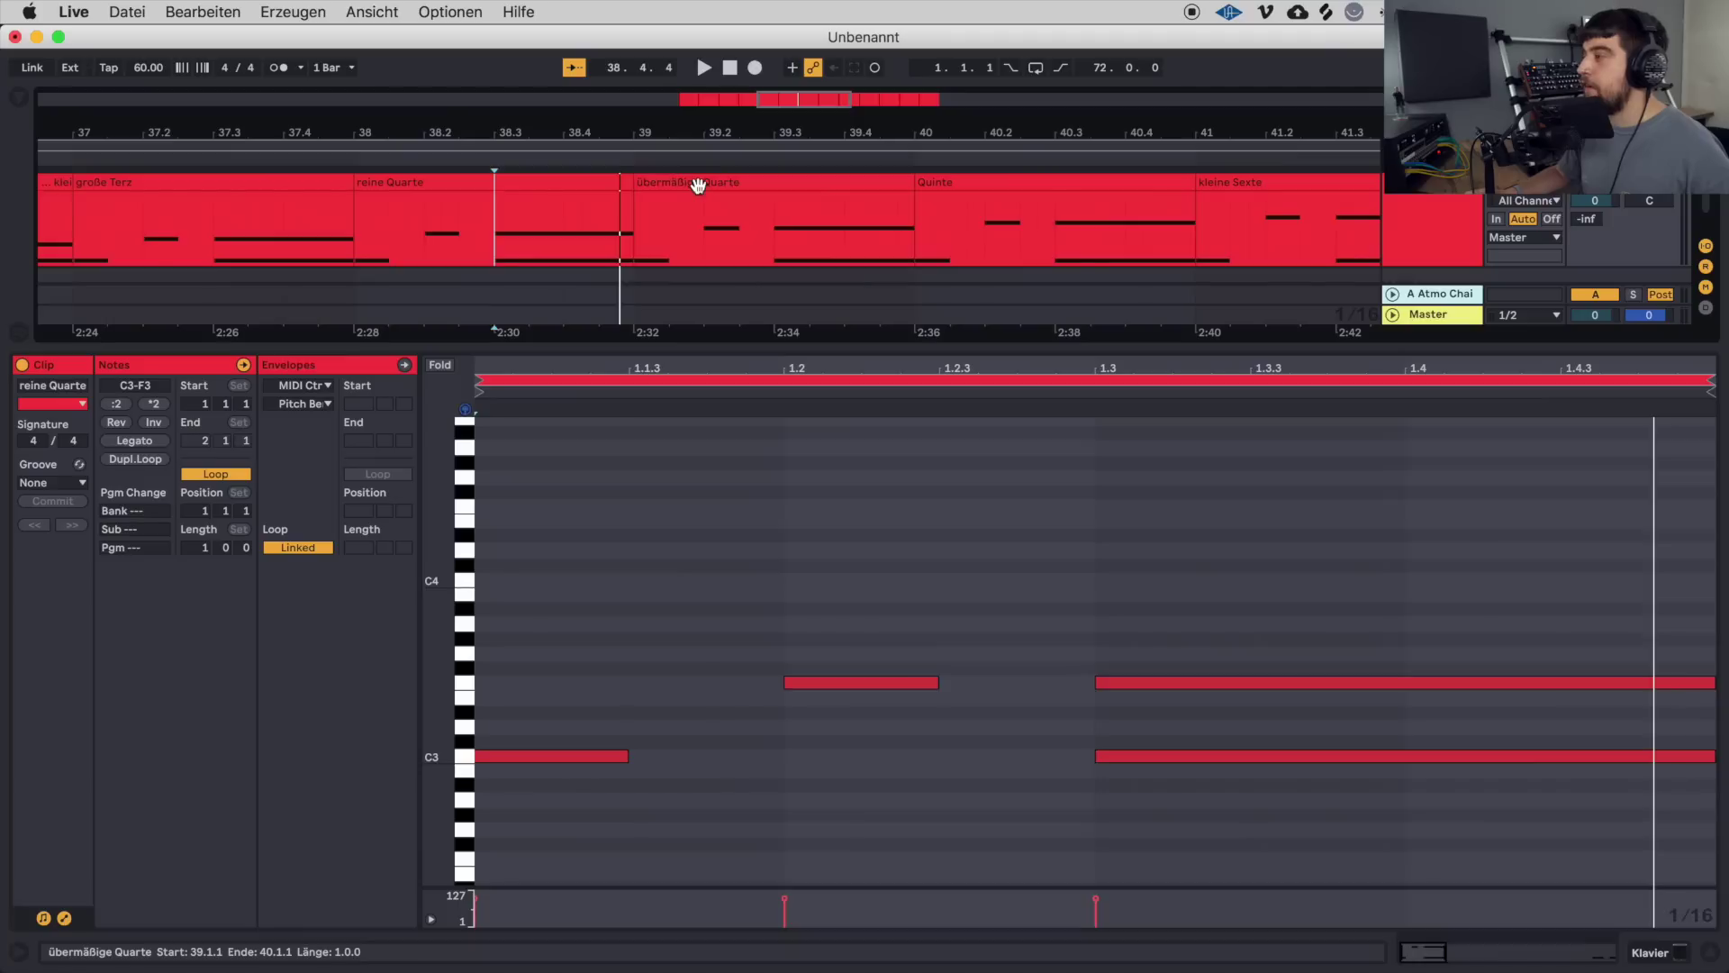
Select the übermäßige Quarte clip and play its C3 and F#3 interval from the beginning.
{"action": "left_click", "coordinate": [698, 185]}
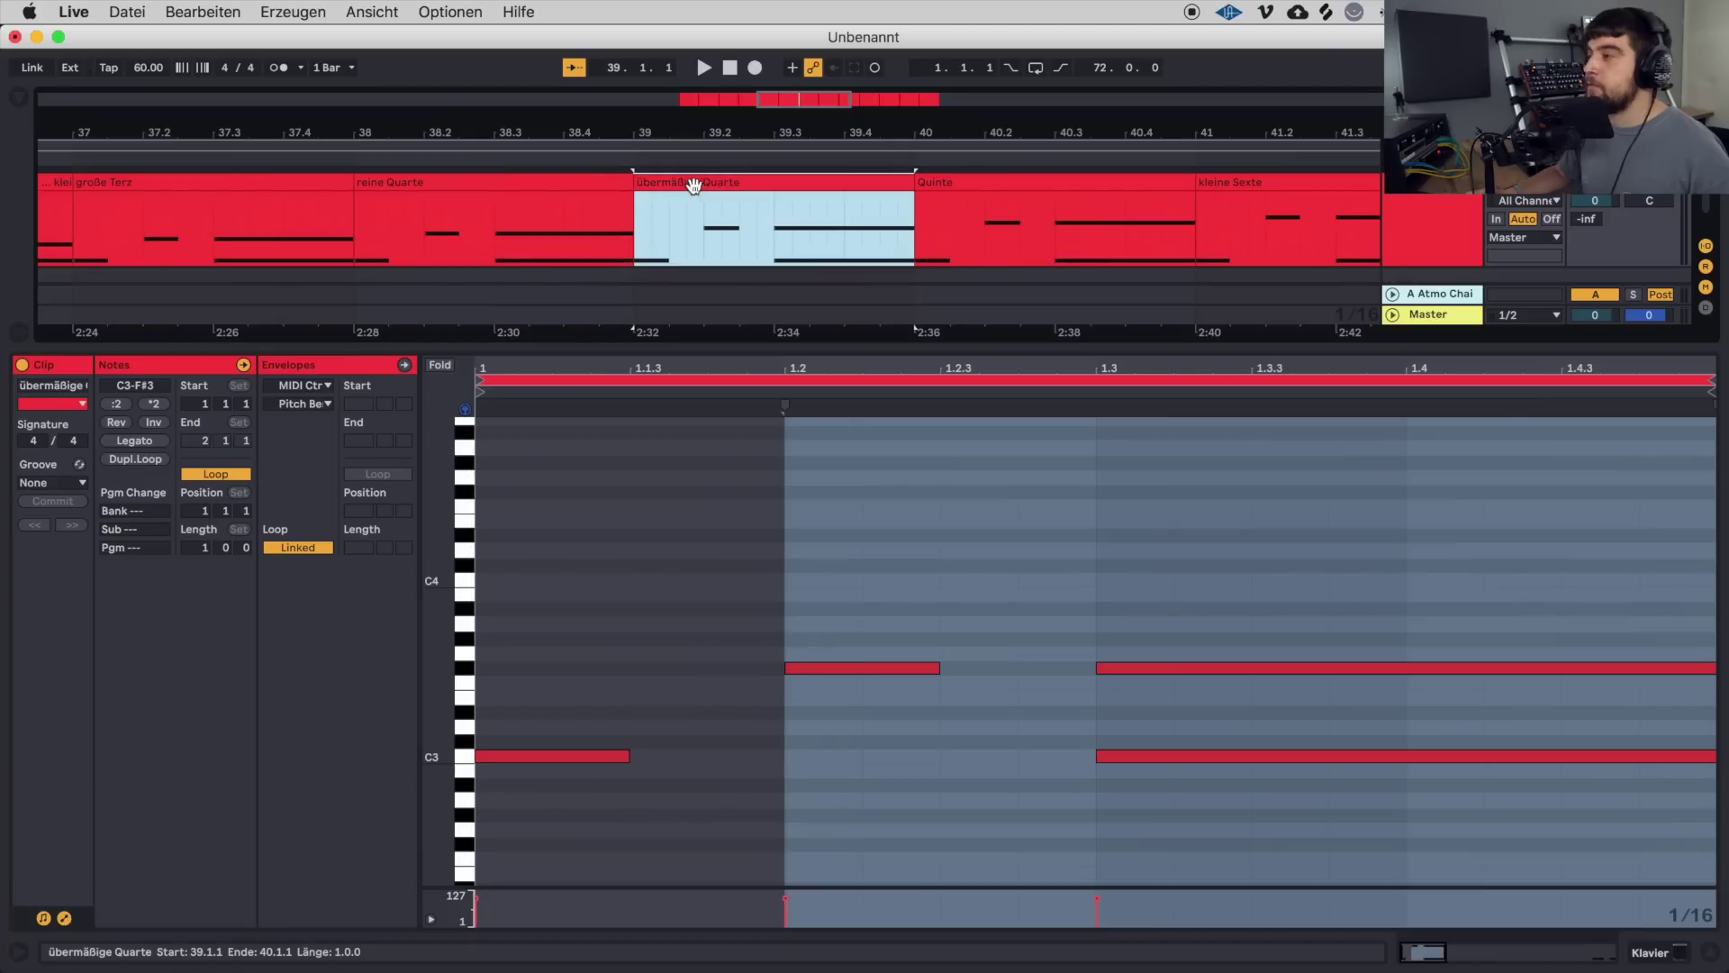
{"action": "left_click", "coordinate": [479, 490]}
{"action": "key", "text": "space"}
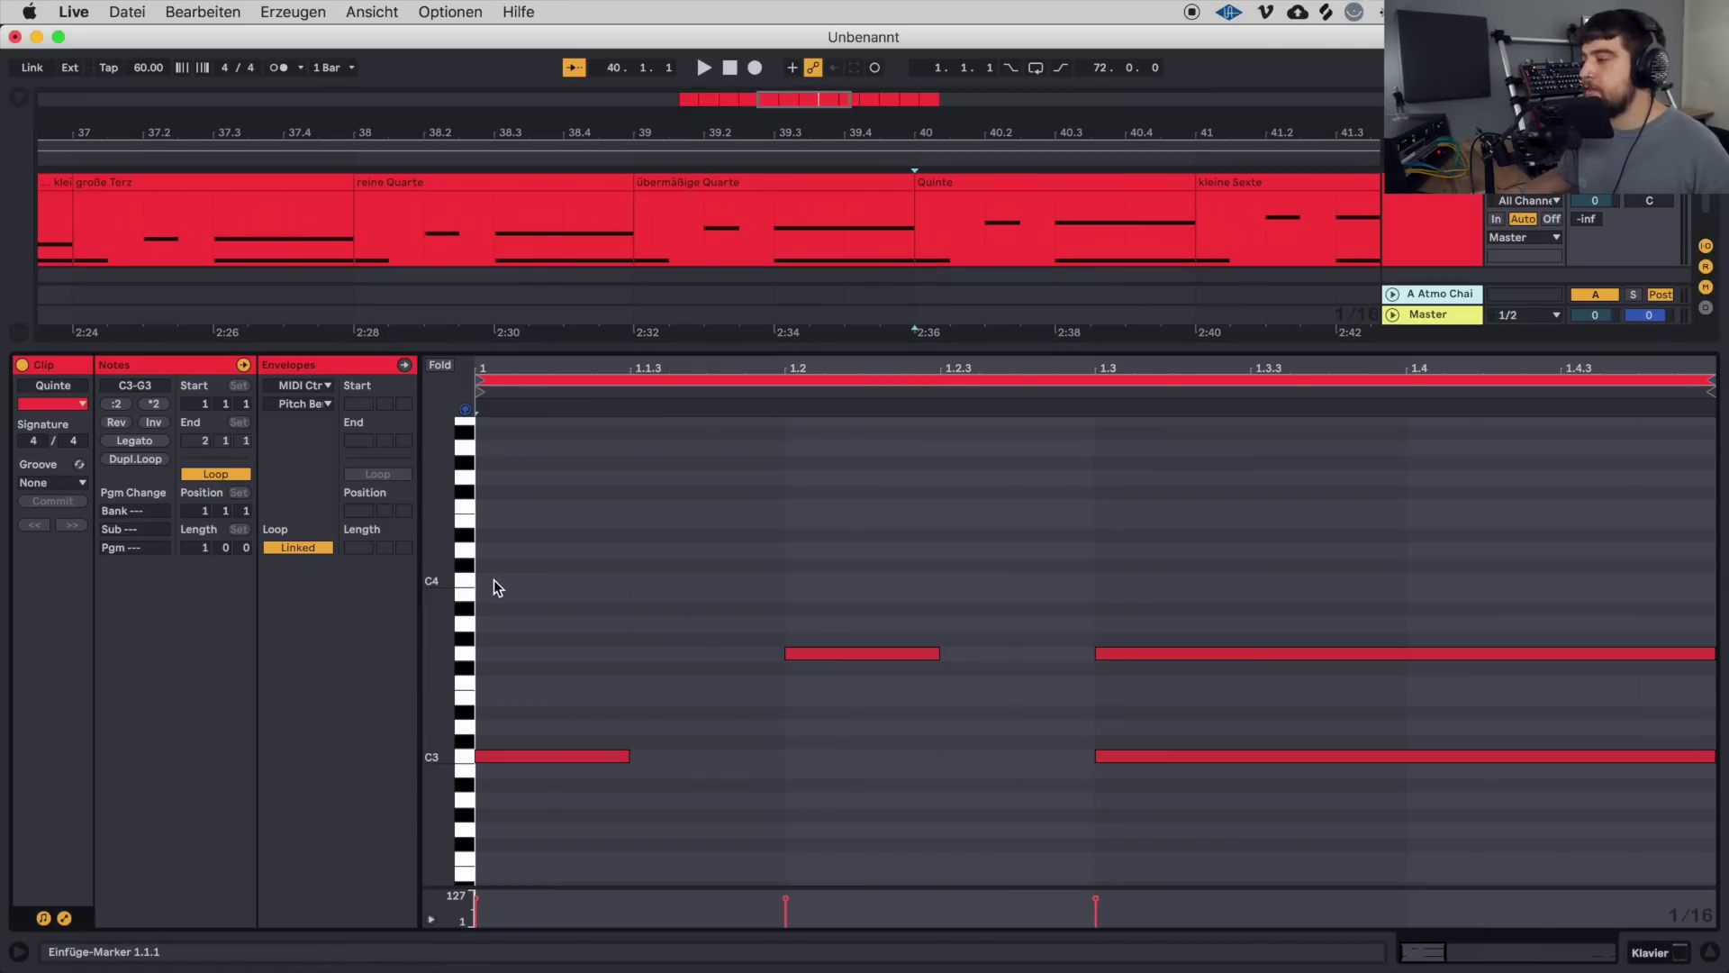
Select the Quinte clip, play its C3 and G3 interval, and place the insert marker at 1.1.3.
{"action": "left_click", "coordinate": [1002, 183]}
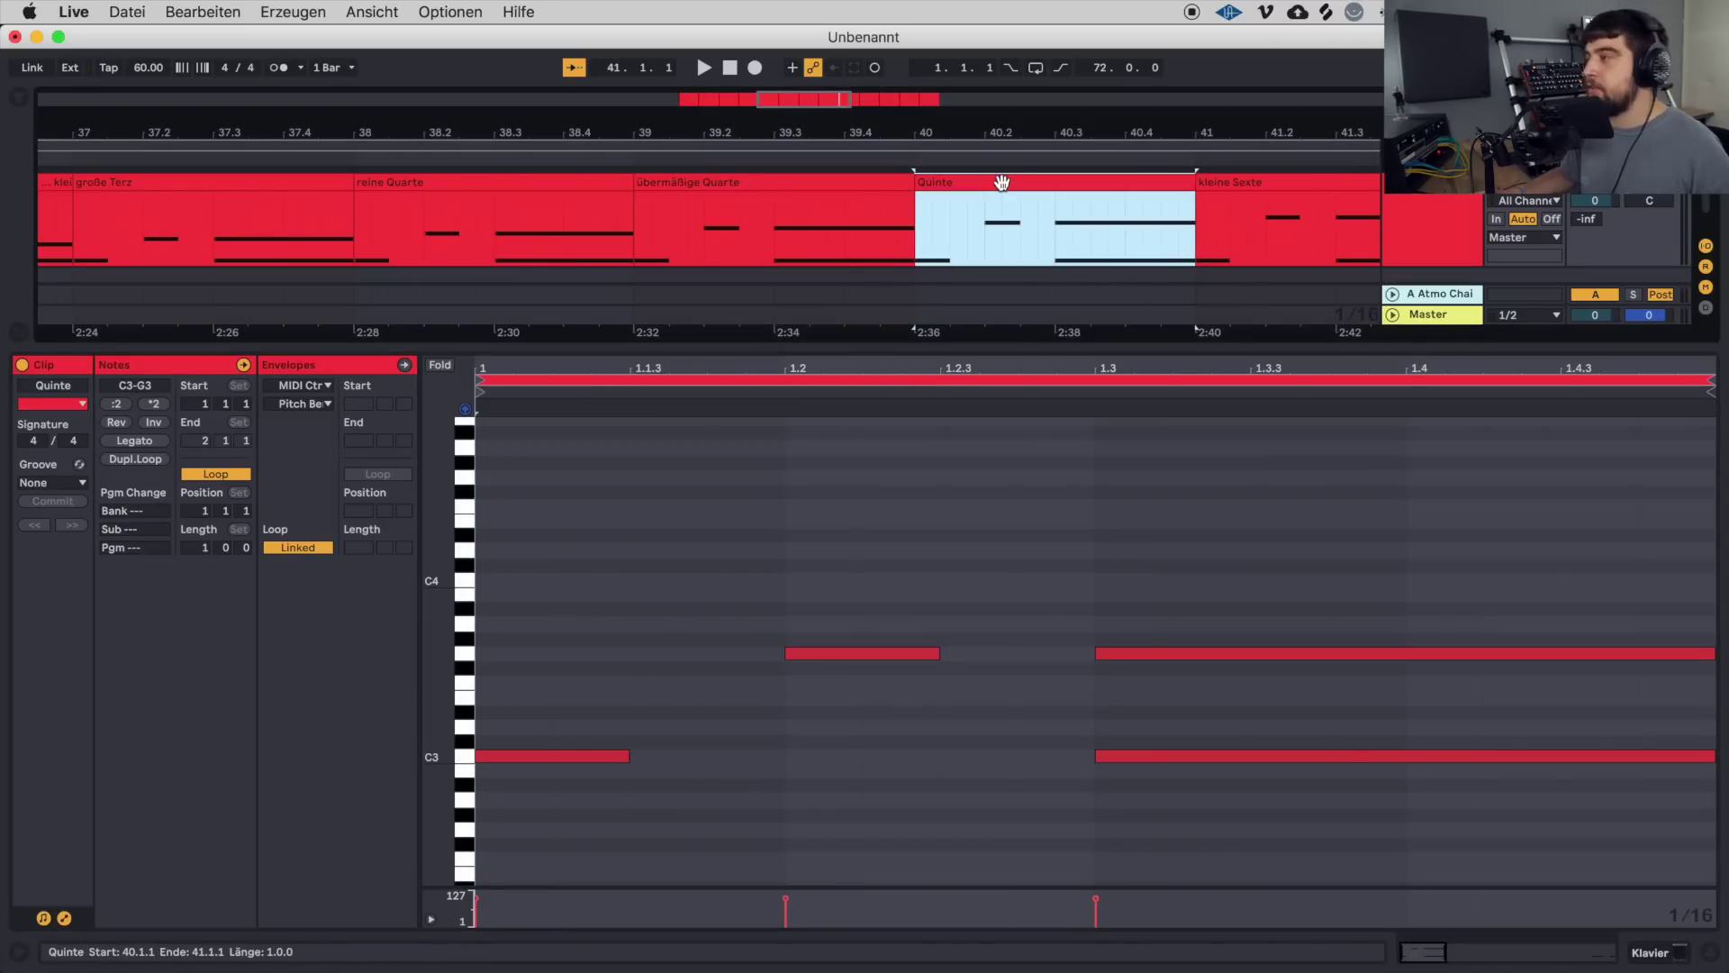
{"action": "key", "text": "space"}
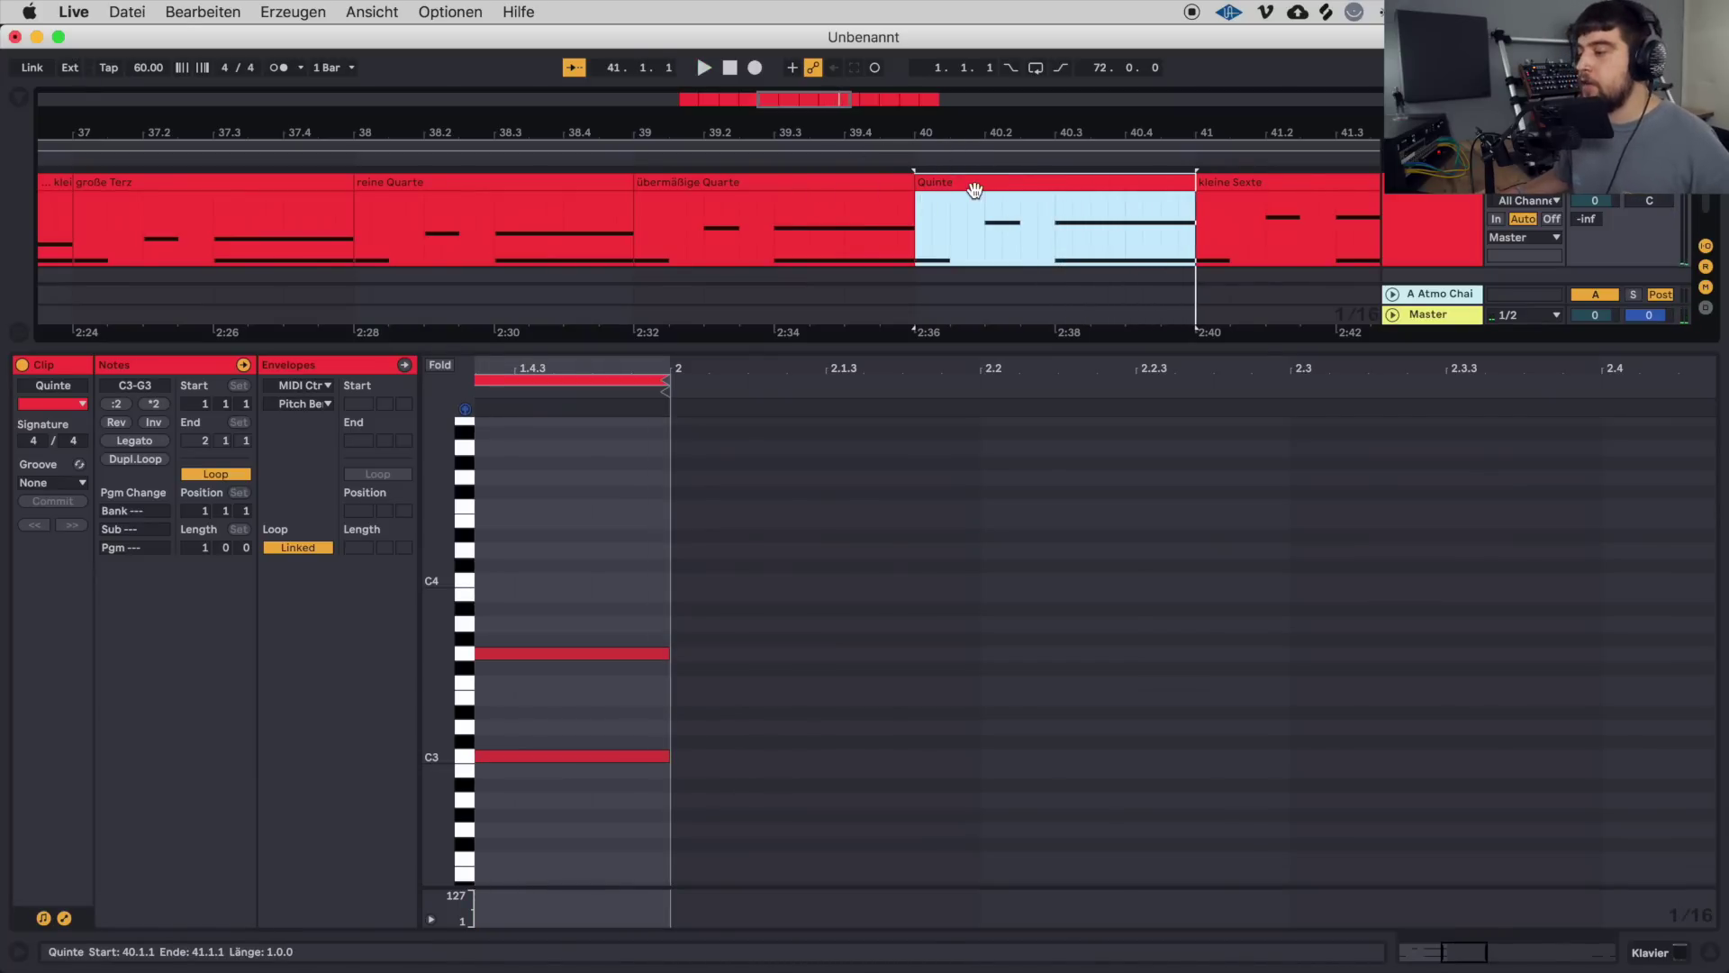
{"action": "left_click", "coordinate": [950, 225]}
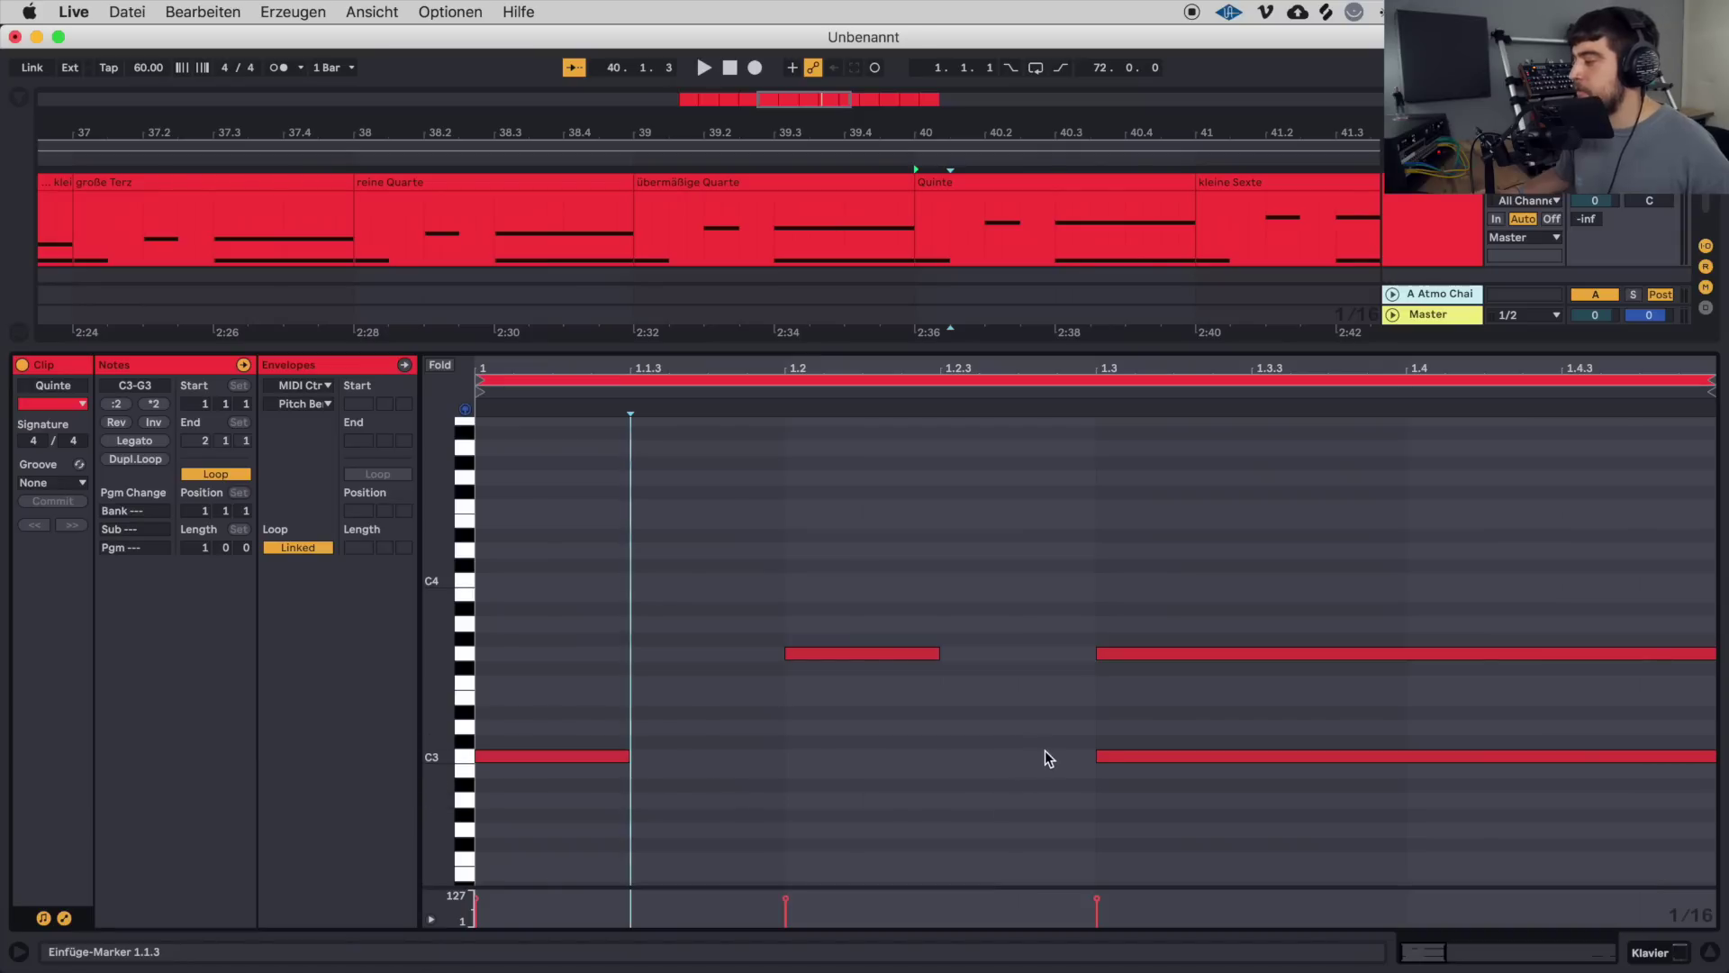
Add a short note before beat 1.3 in the Quinte clip, raise it by semitones to G3, and delete it.
{"action": "double_click", "coordinate": [1045, 753]}
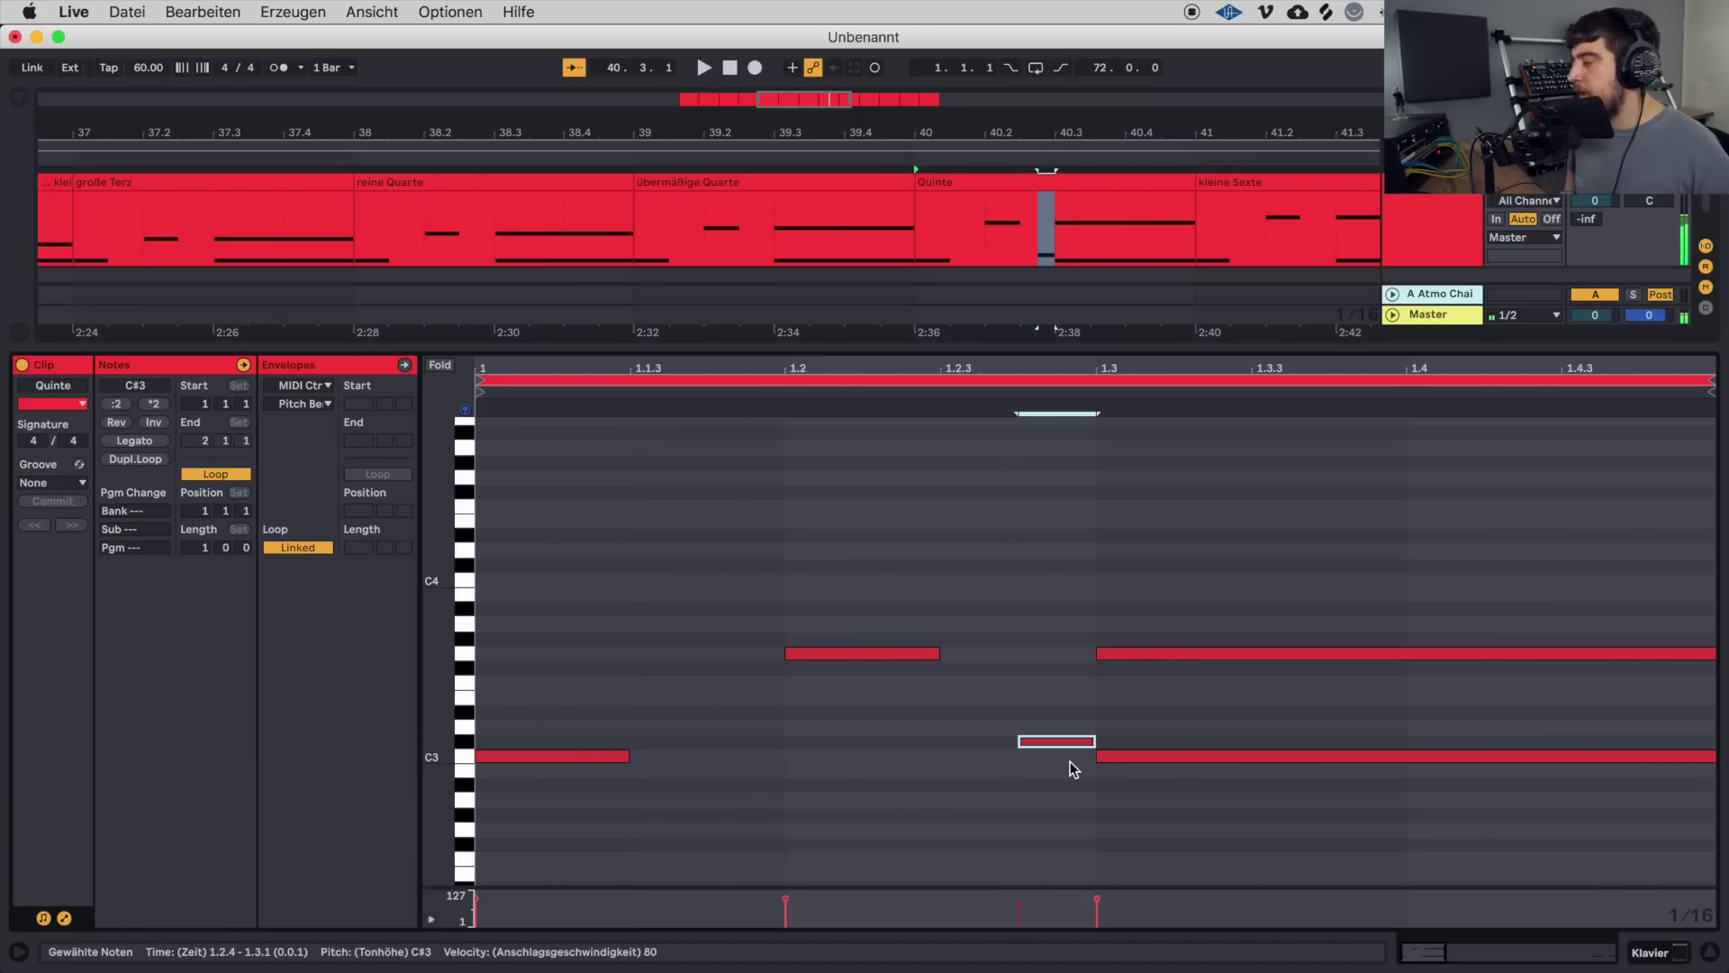
{"action": "key", "text": "Up"}
{"action": "key", "text": "Up"}
{"action": "key", "text": "Up"}
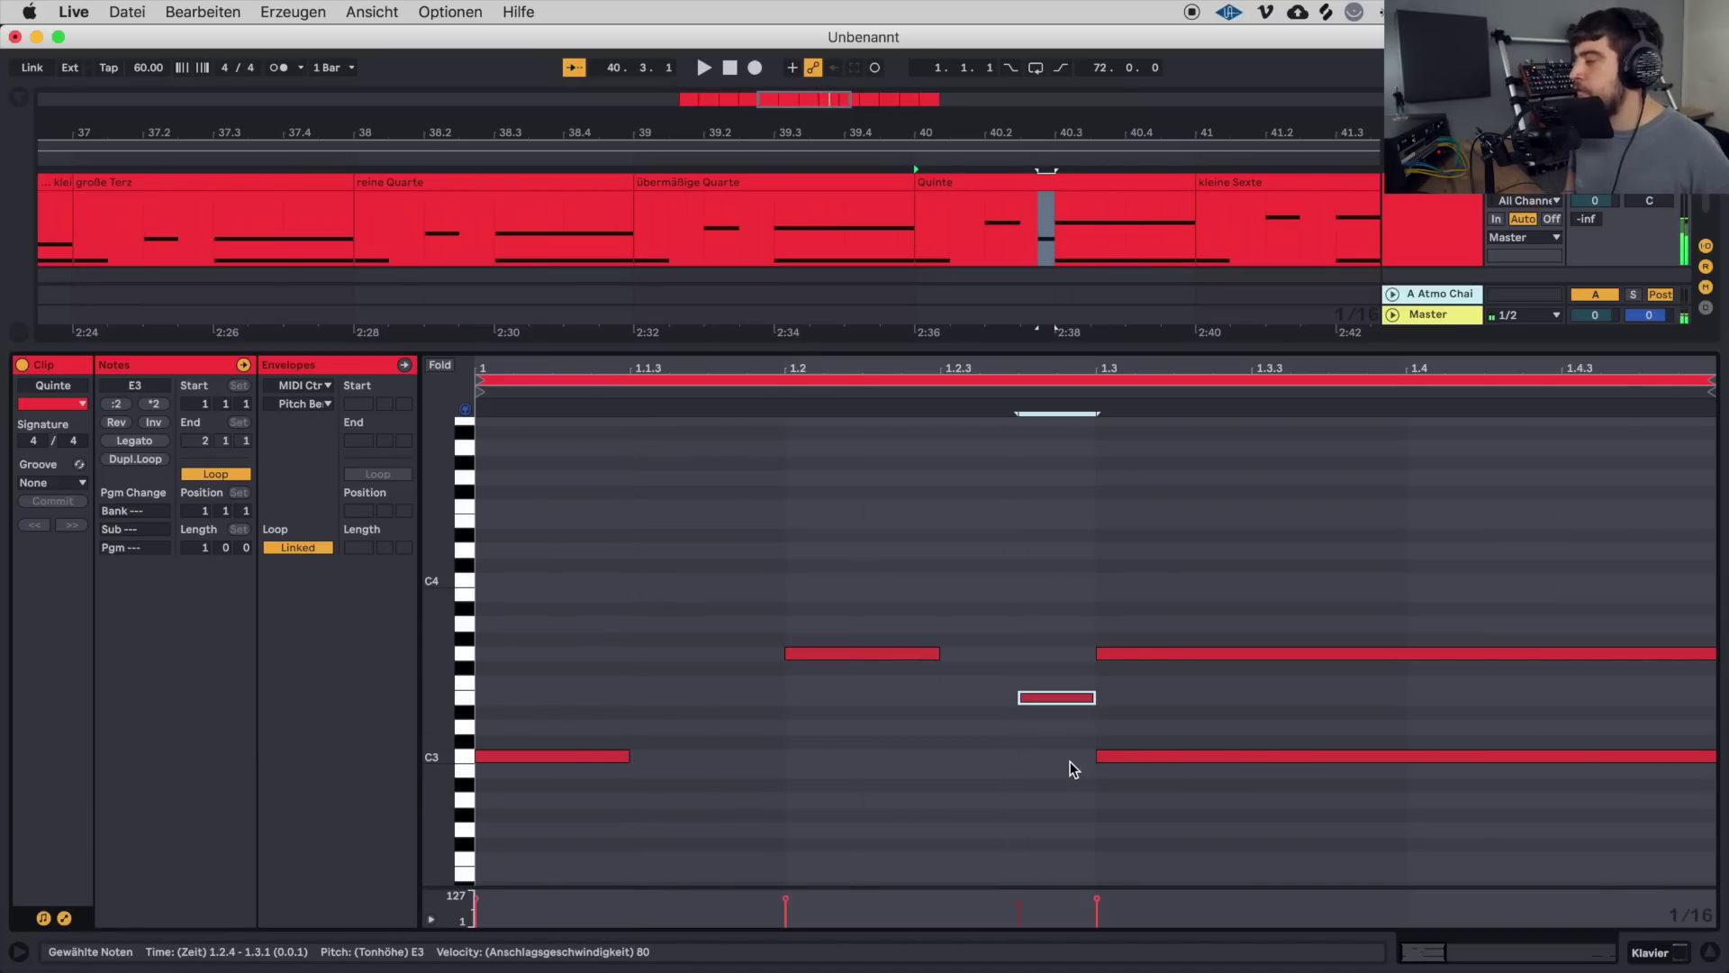
{"action": "key", "text": "Up"}
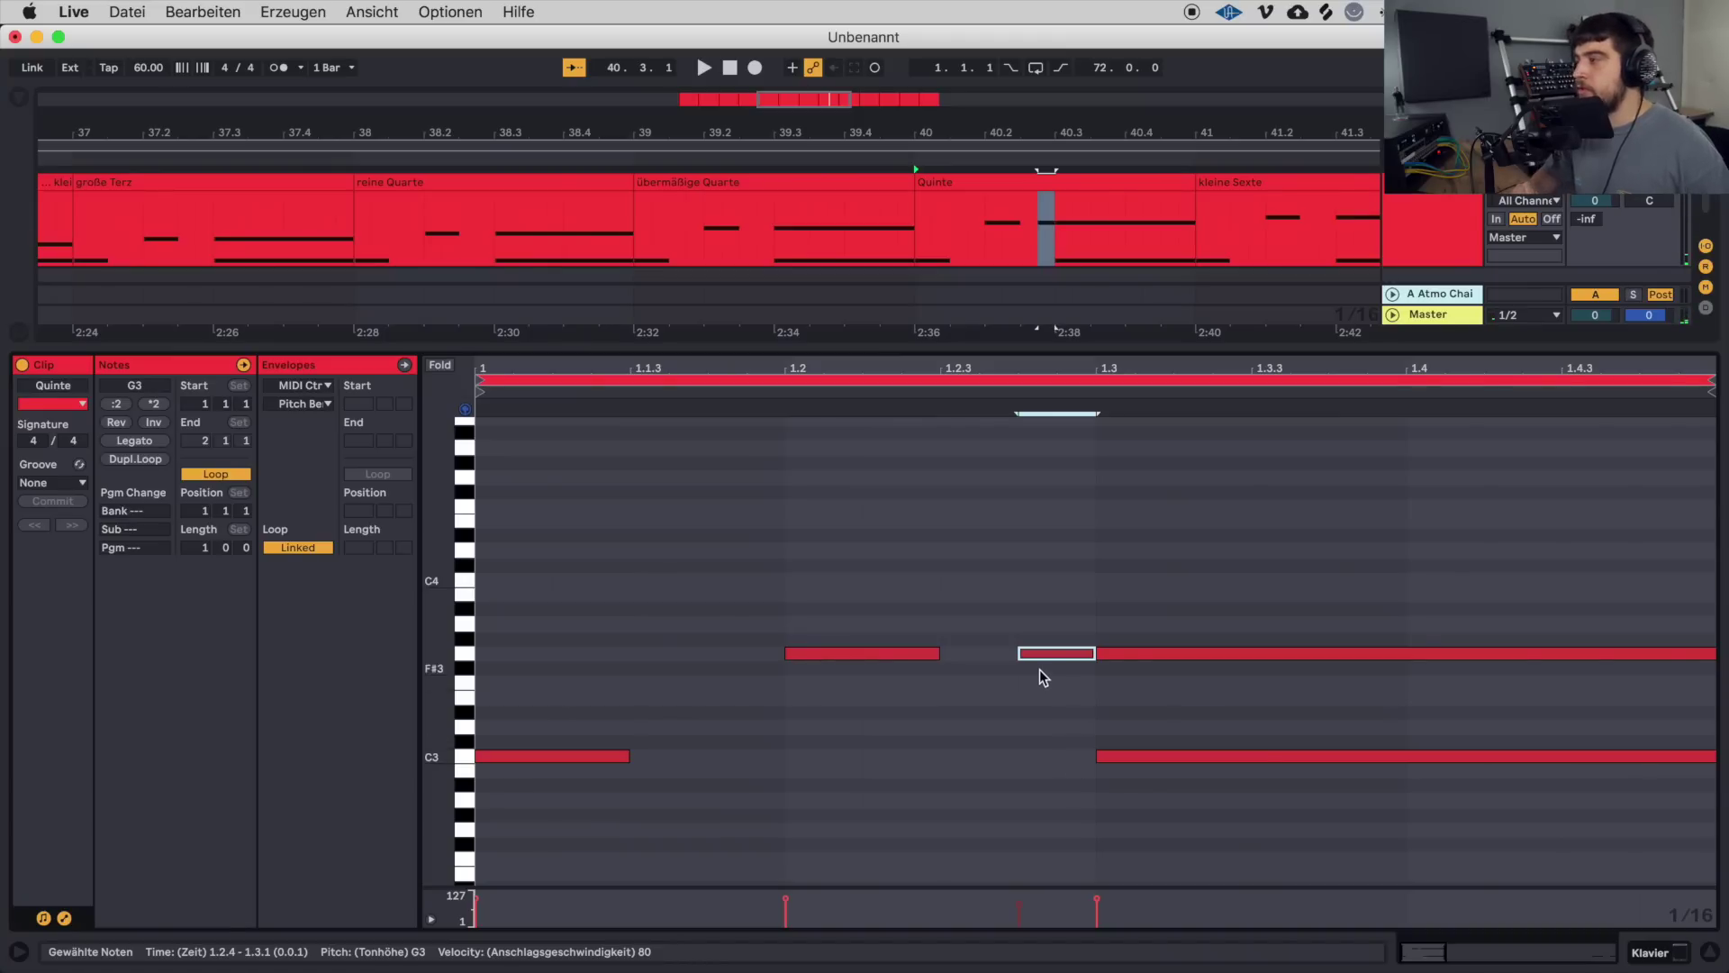
{"action": "key", "text": "Delete"}
Play the Quinte clip again and the kleine Sexte clip with its C3 and G#3 interval, and stop playback.
{"action": "left_click", "coordinate": [970, 183]}
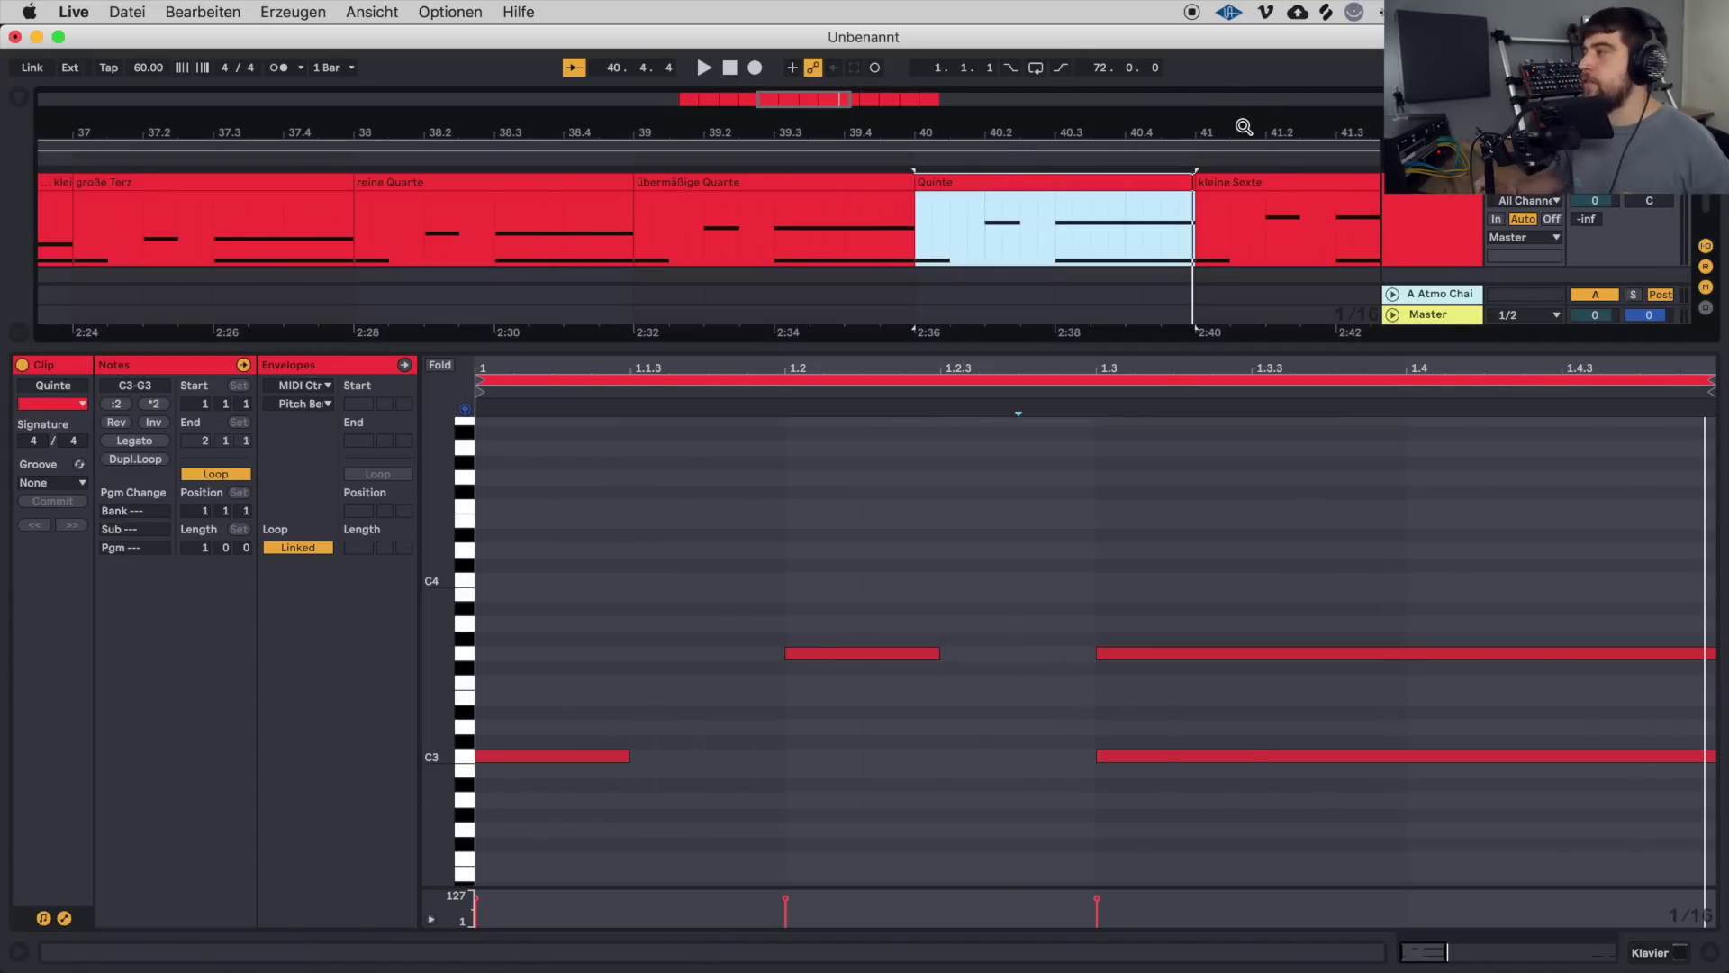
{"action": "left_click_drag", "start_coordinate": [1244, 127], "coordinate": [680, 127]}
{"action": "left_click", "coordinate": [721, 189]}
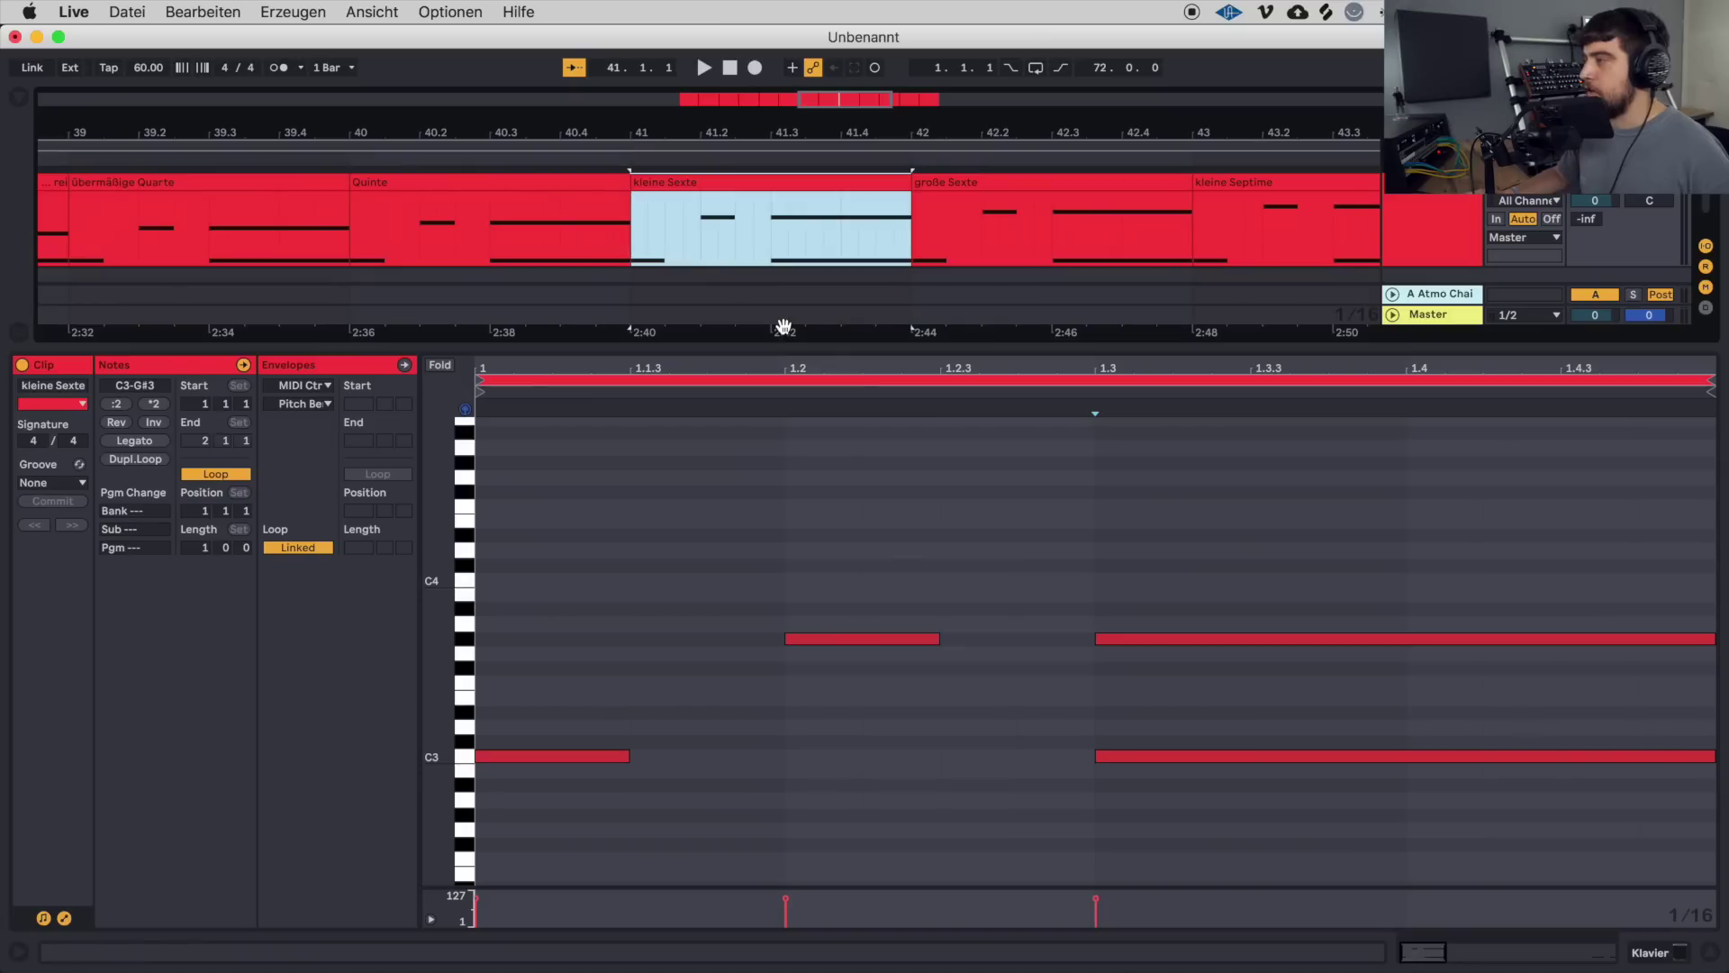
{"action": "key", "text": "space"}
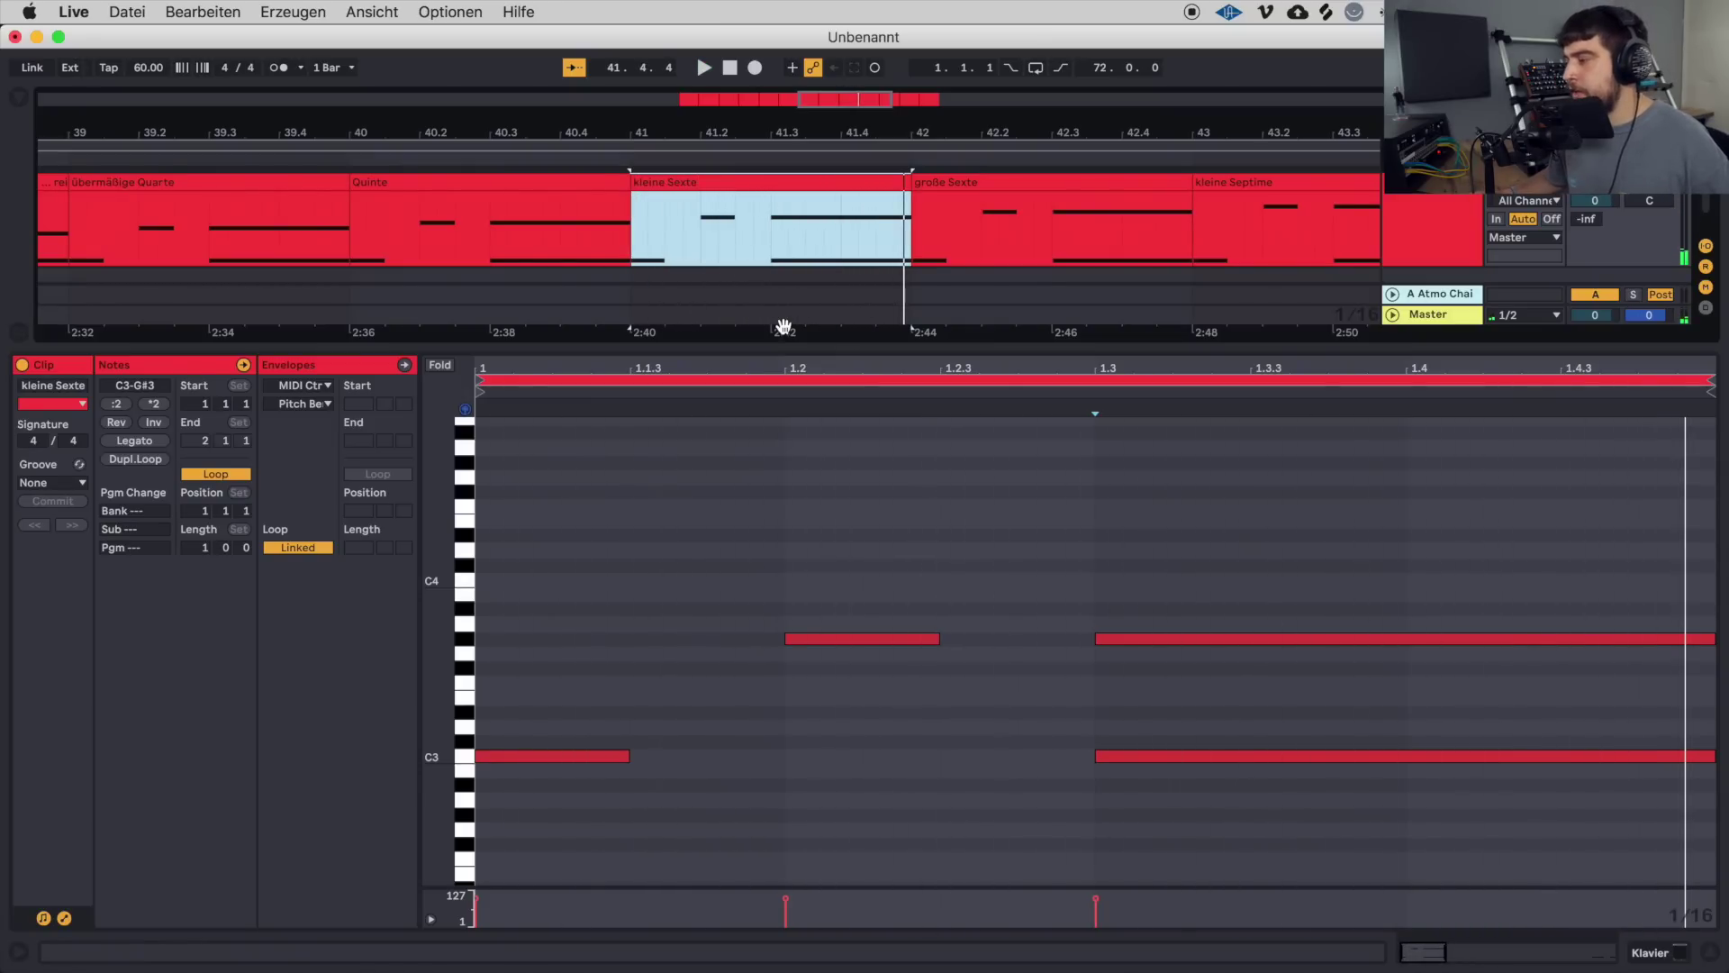
Play the große Sexte clip with C3 and A3, return to the kleine Sexte clip, and stop playback.
{"action": "left_click", "coordinate": [899, 260]}
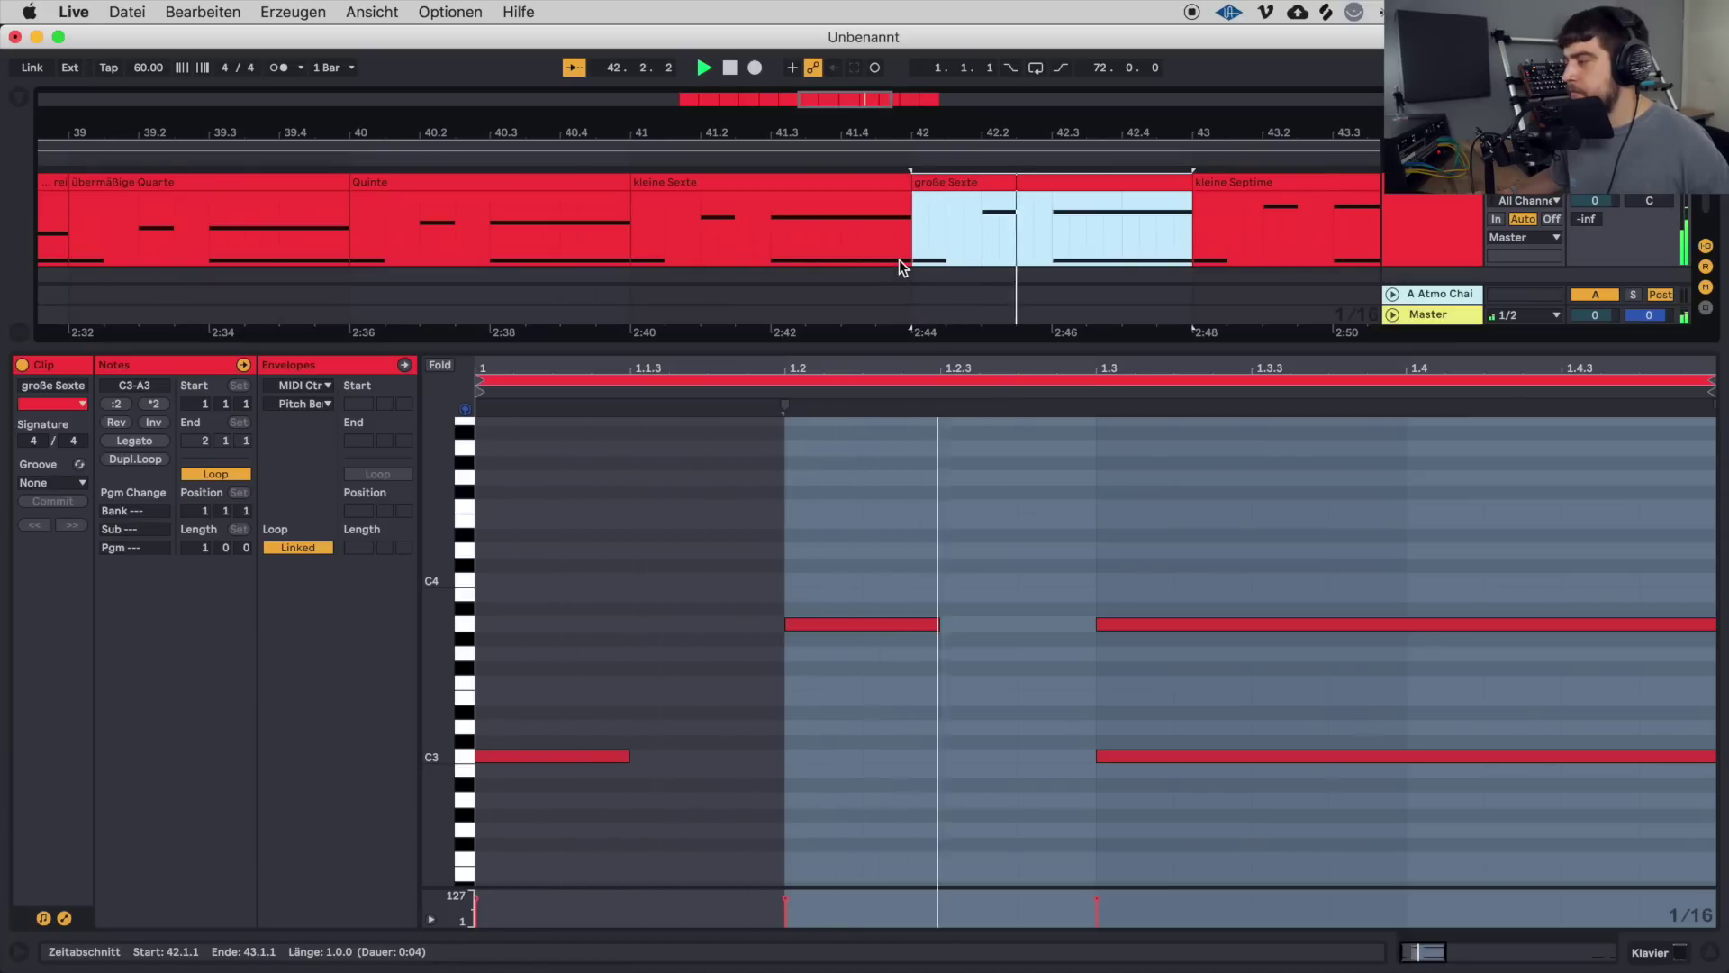
{"action": "left_click", "coordinate": [768, 185]}
{"action": "key", "text": "space"}
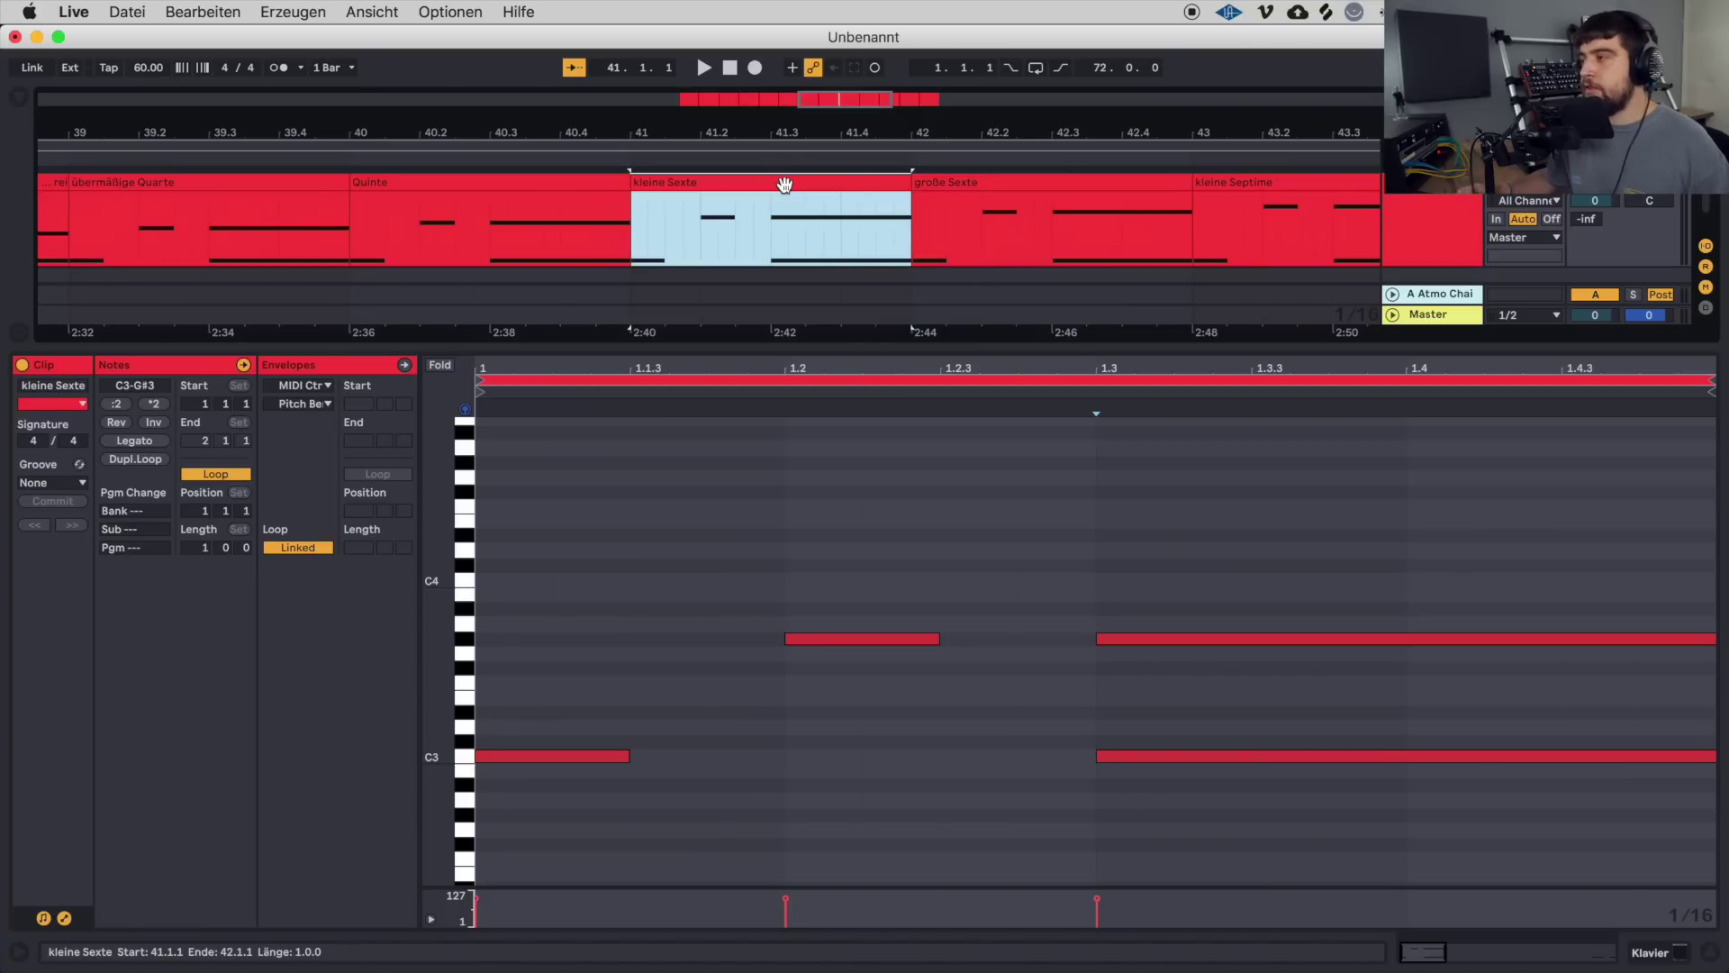
Place the insert marker at 43.1.1 and play the kleine Septime and große Septime clips.
{"action": "left_click", "coordinate": [1244, 180]}
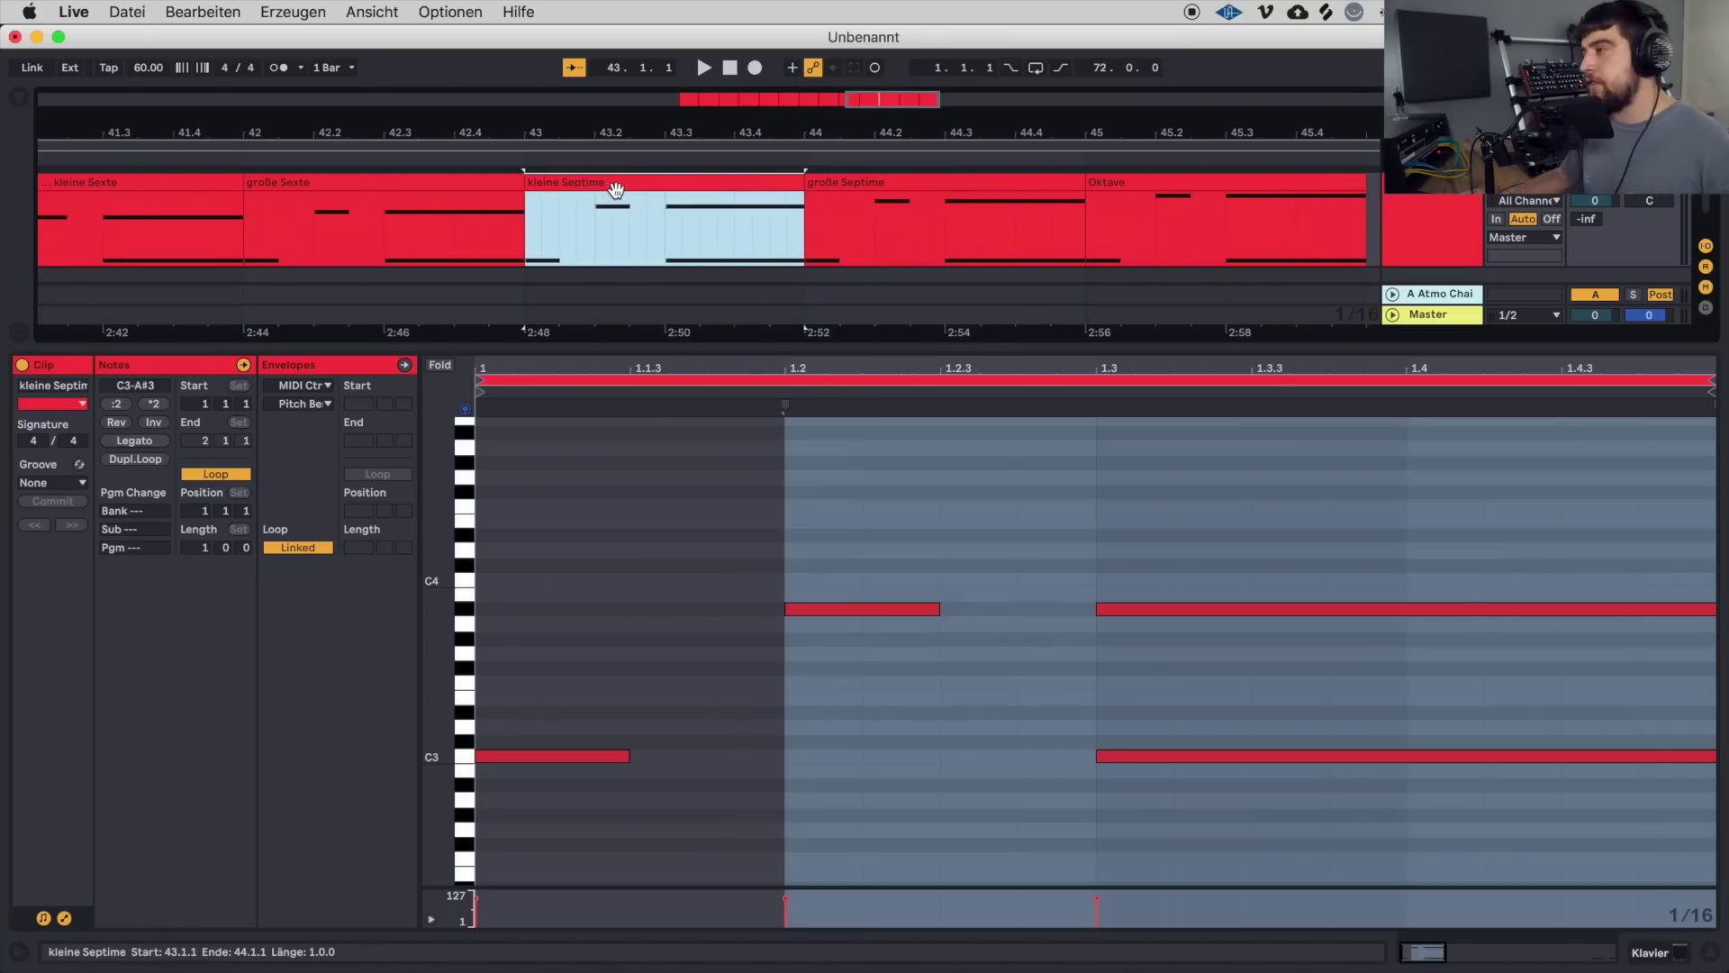
{"action": "left_click", "coordinate": [901, 187]}
{"action": "left_click", "coordinate": [560, 187]}
{"action": "left_click", "coordinate": [526, 225]}
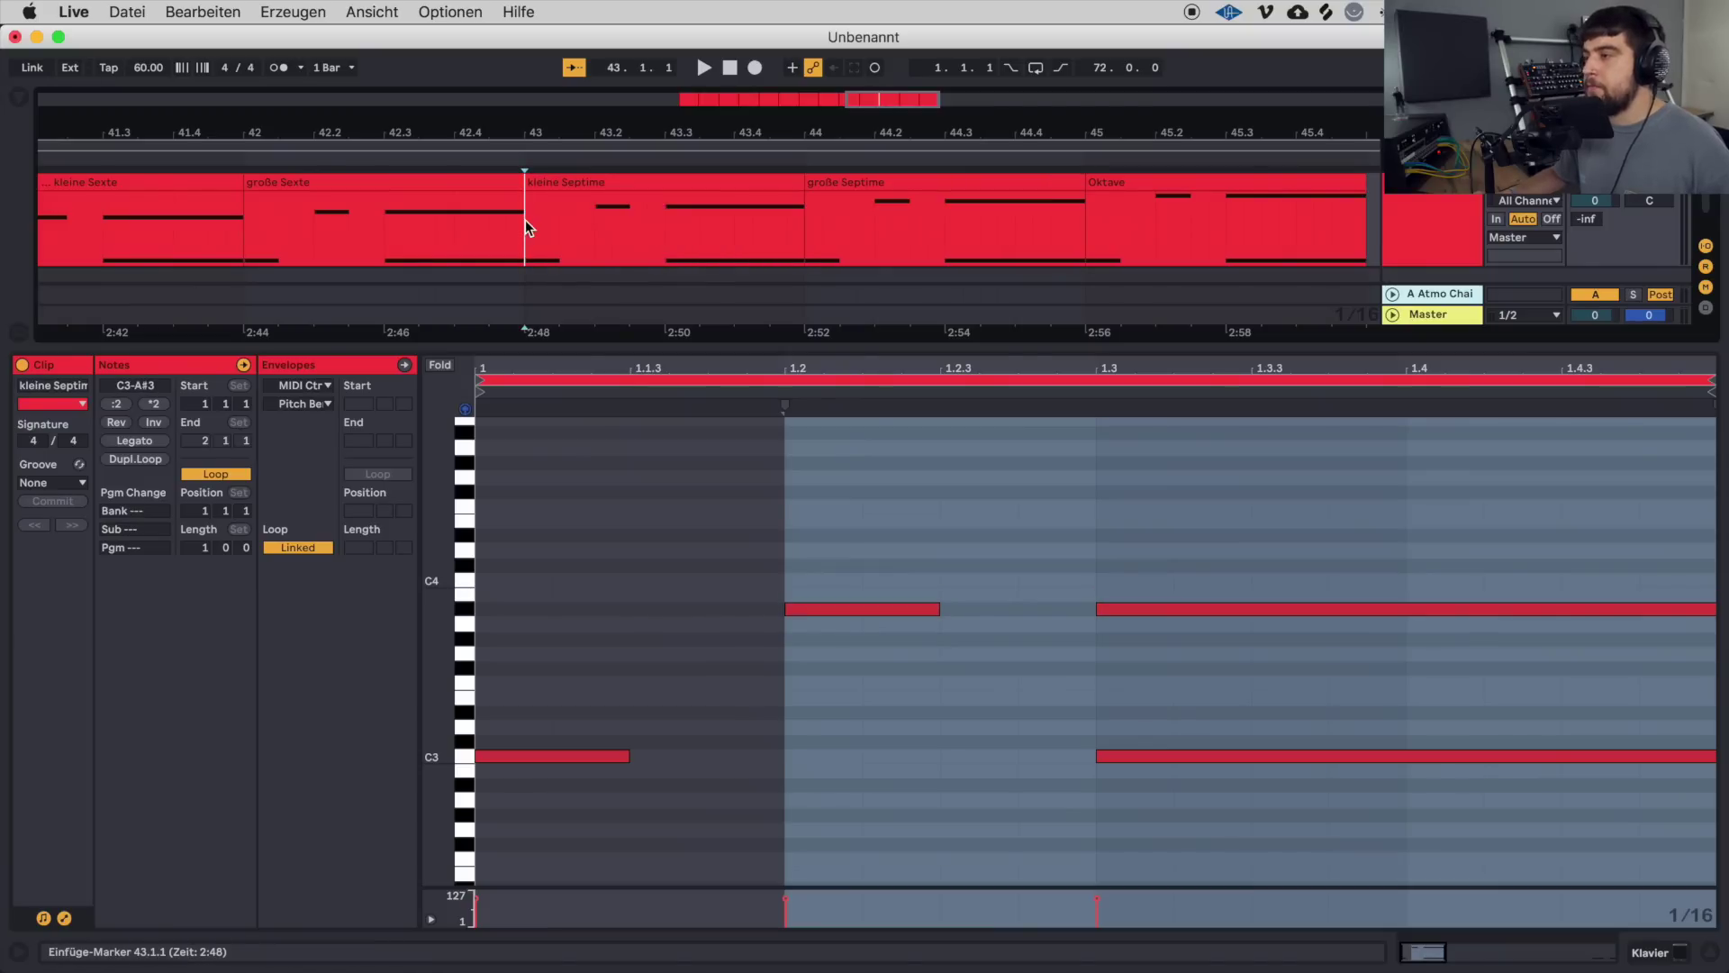
{"action": "key", "text": "space"}
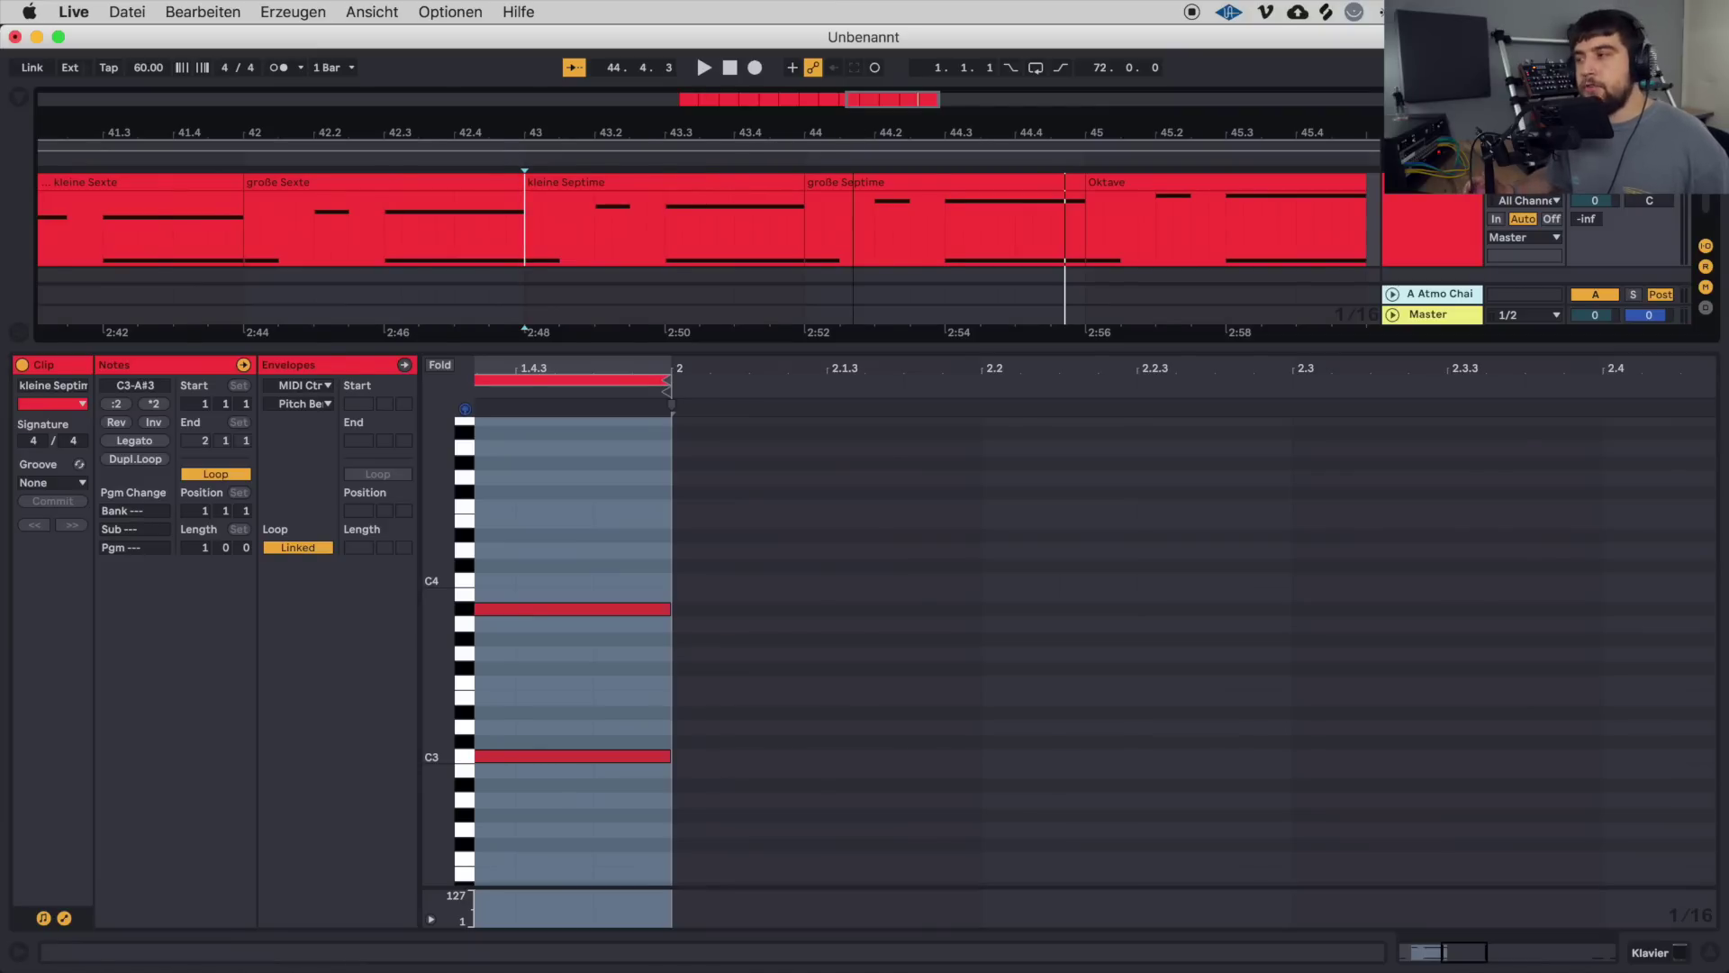
Replay from 43.1.1 through both Septime clips and the Oktave clip, and stop playback.
{"action": "left_click_drag", "start_coordinate": [858, 133], "coordinate": [855, 117]}
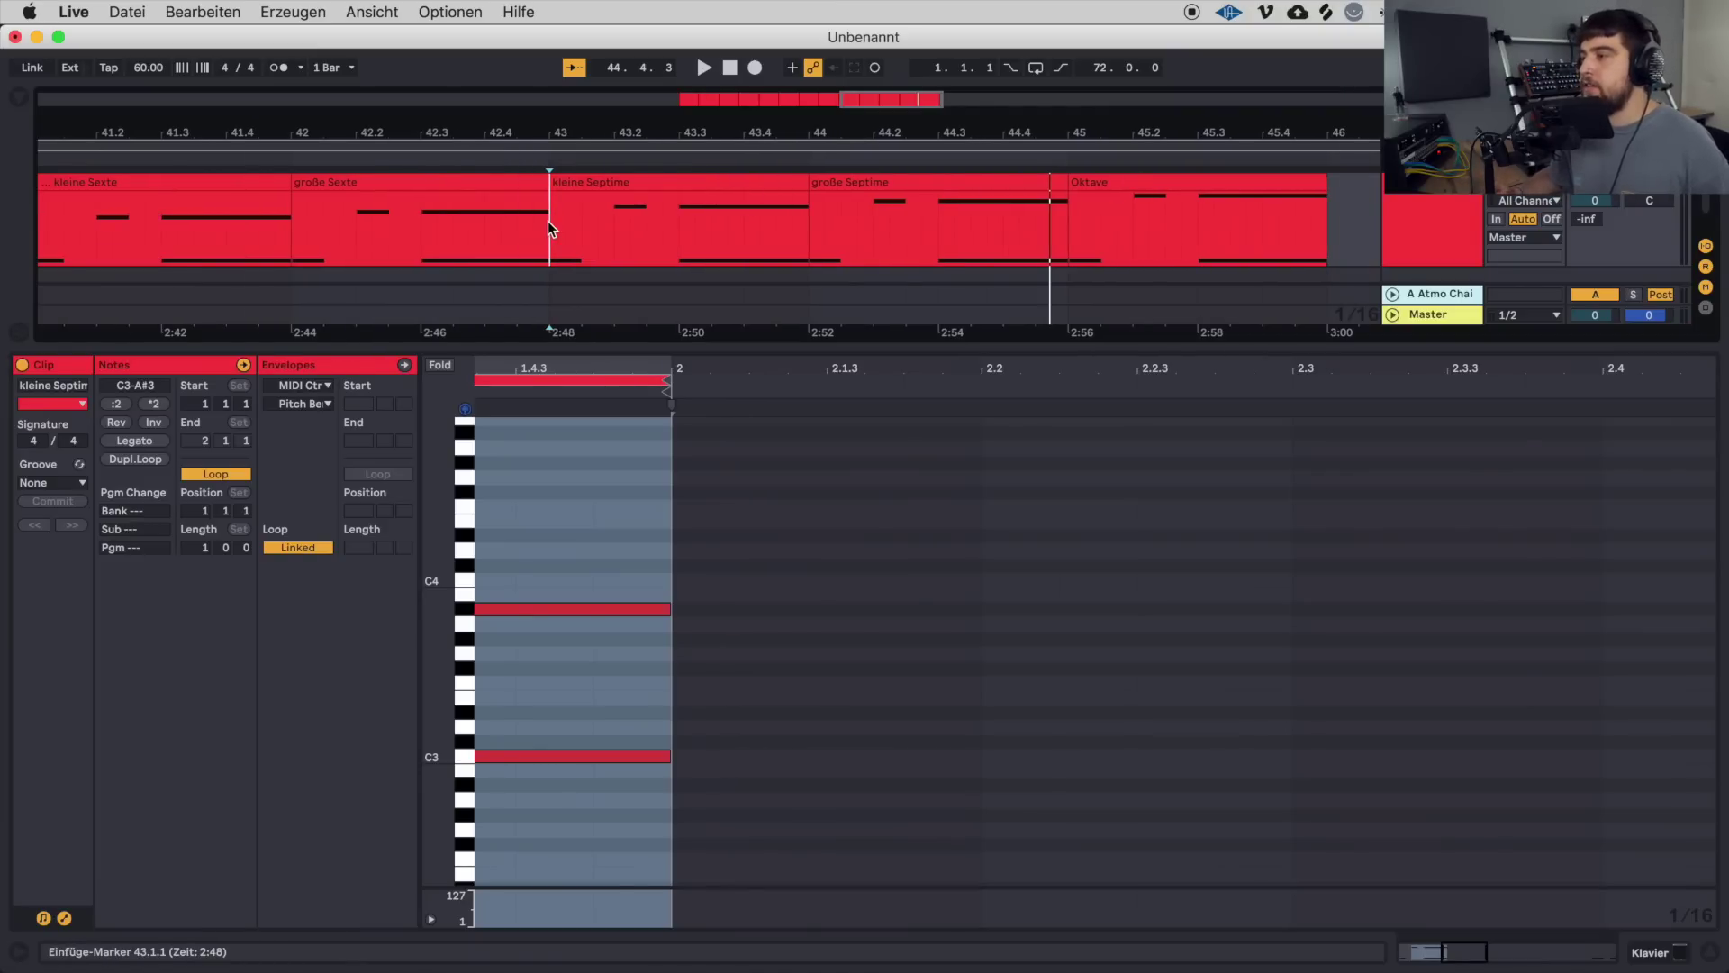
{"action": "key", "text": "space"}
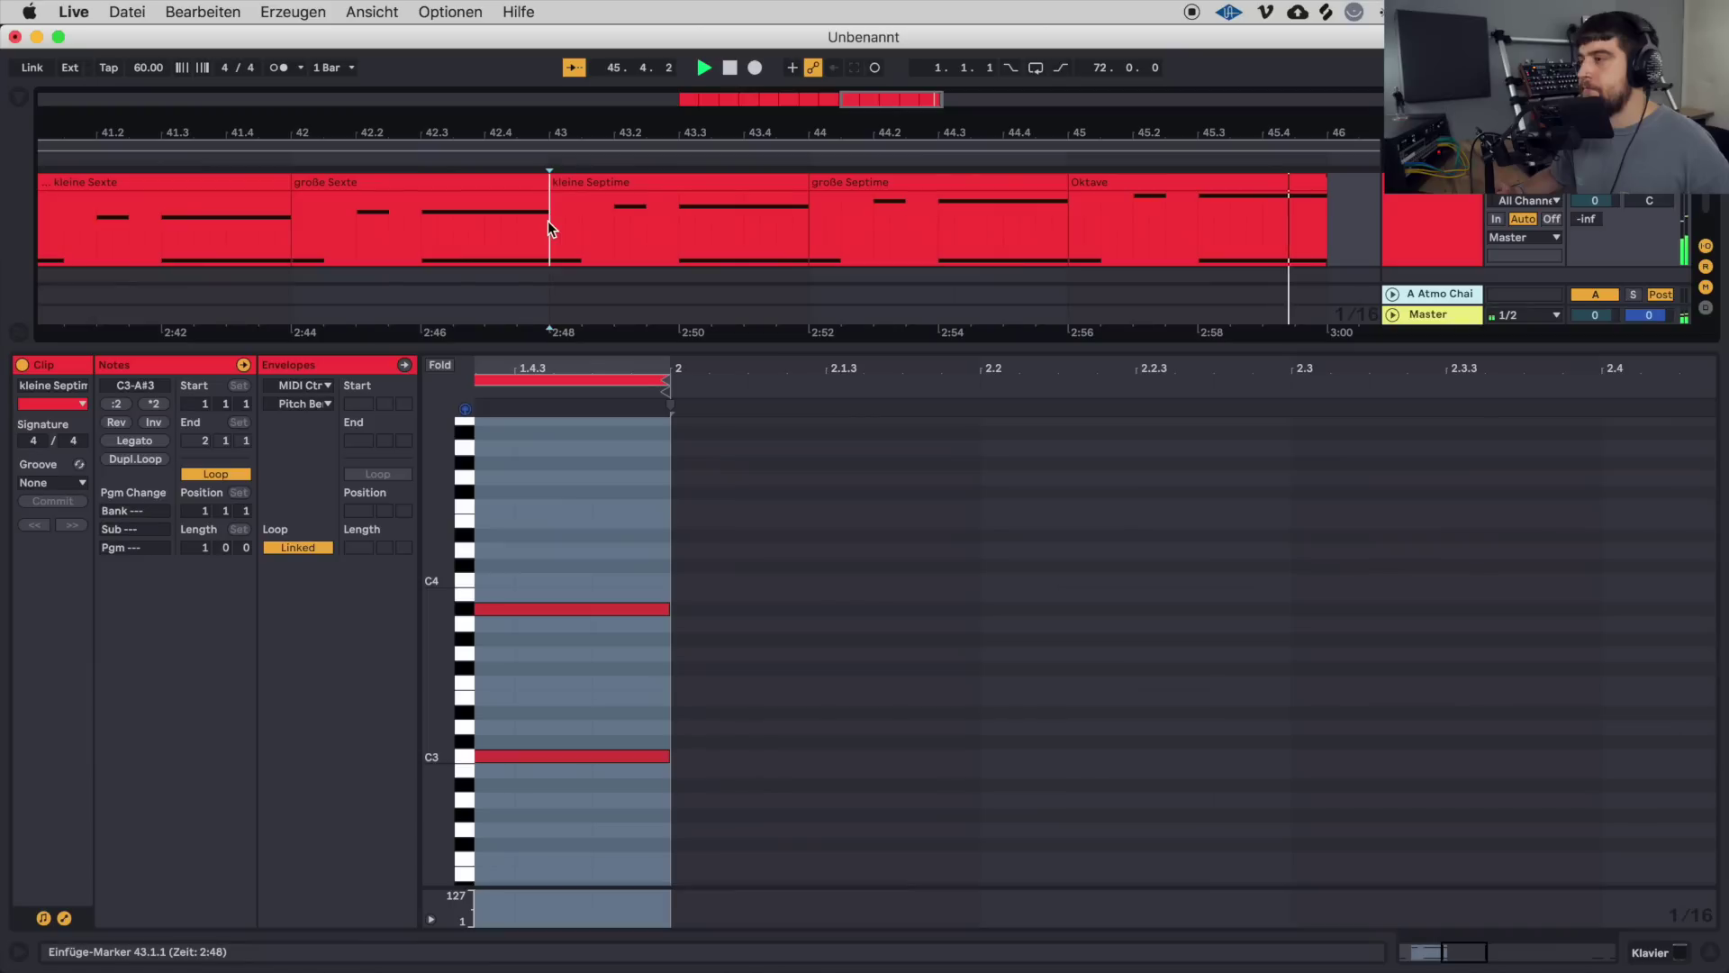
{"action": "key", "text": "space"}
Select the kleine Septime, große Septime and Oktave clips one after another to examine their notes.
{"action": "left_click", "coordinate": [637, 181]}
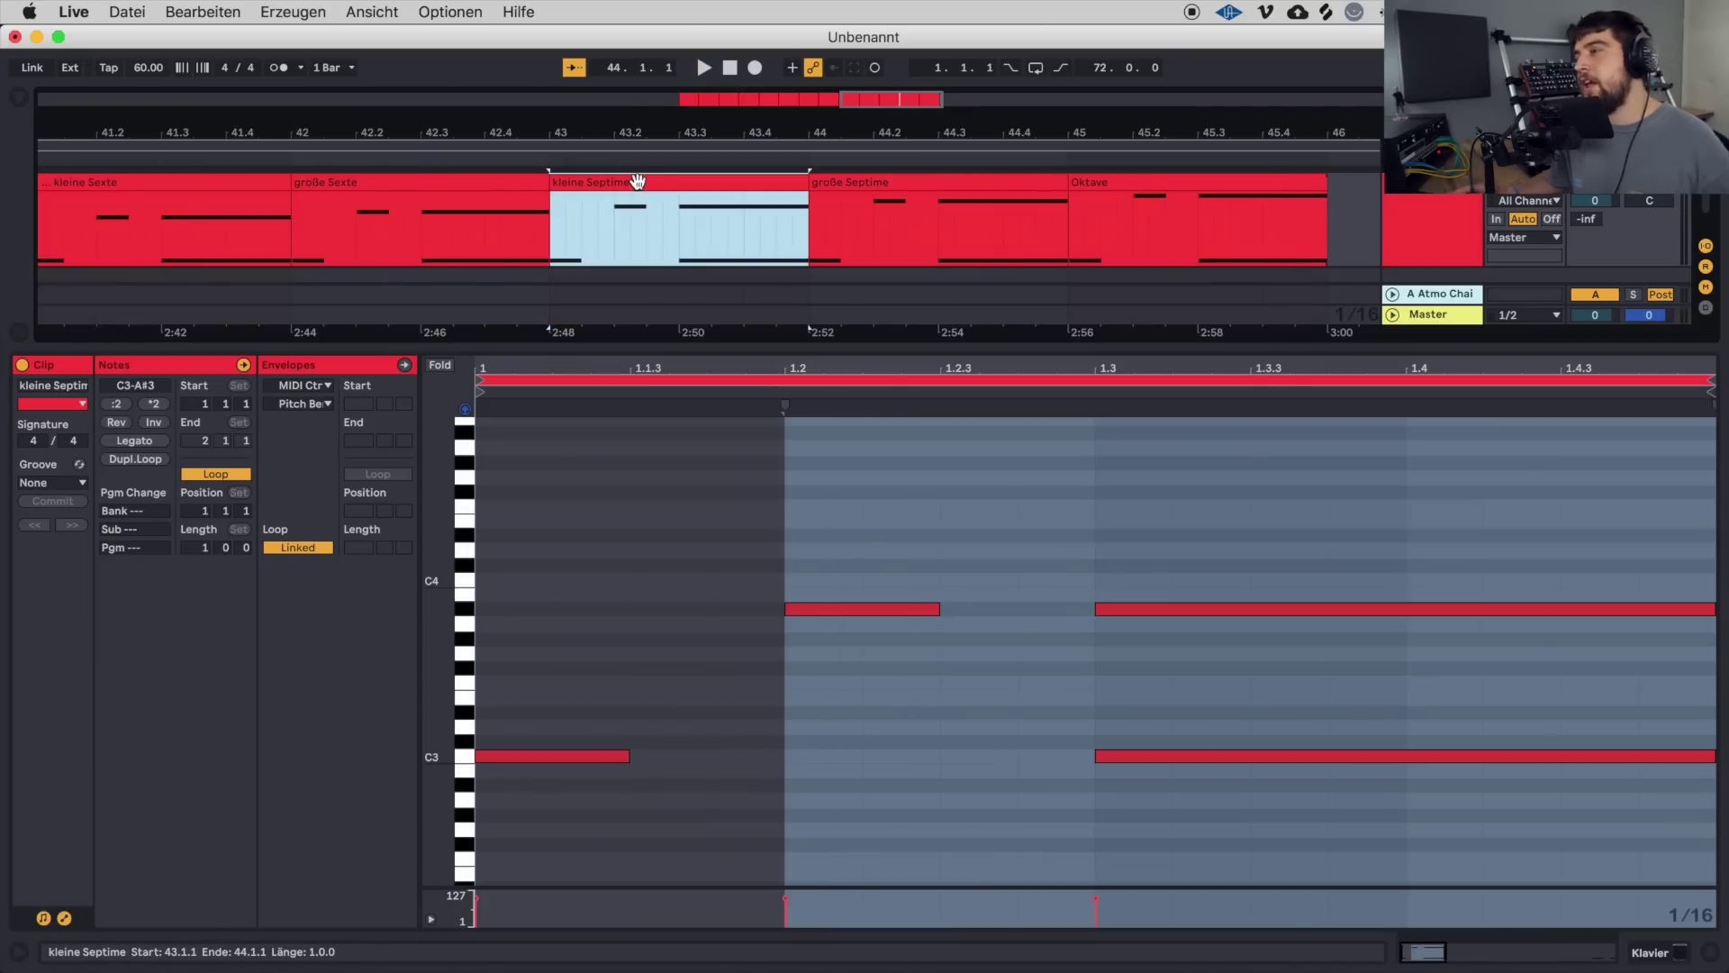
{"action": "left_click", "coordinate": [883, 187]}
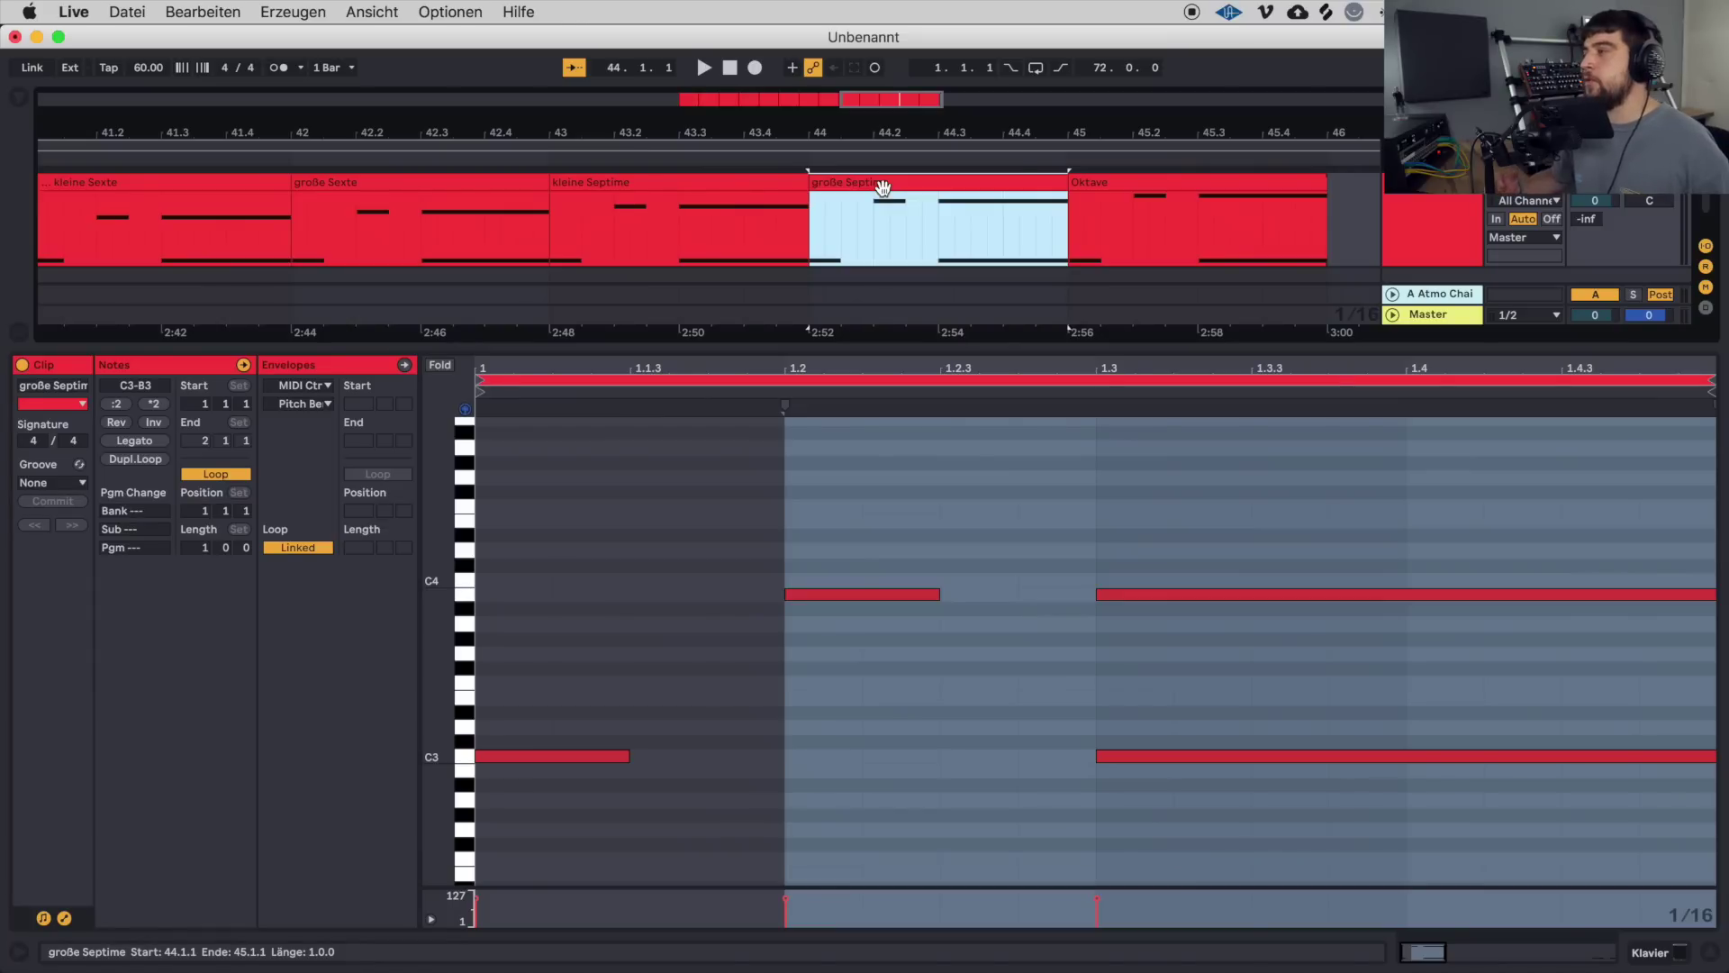
{"action": "left_click", "coordinate": [1119, 180]}
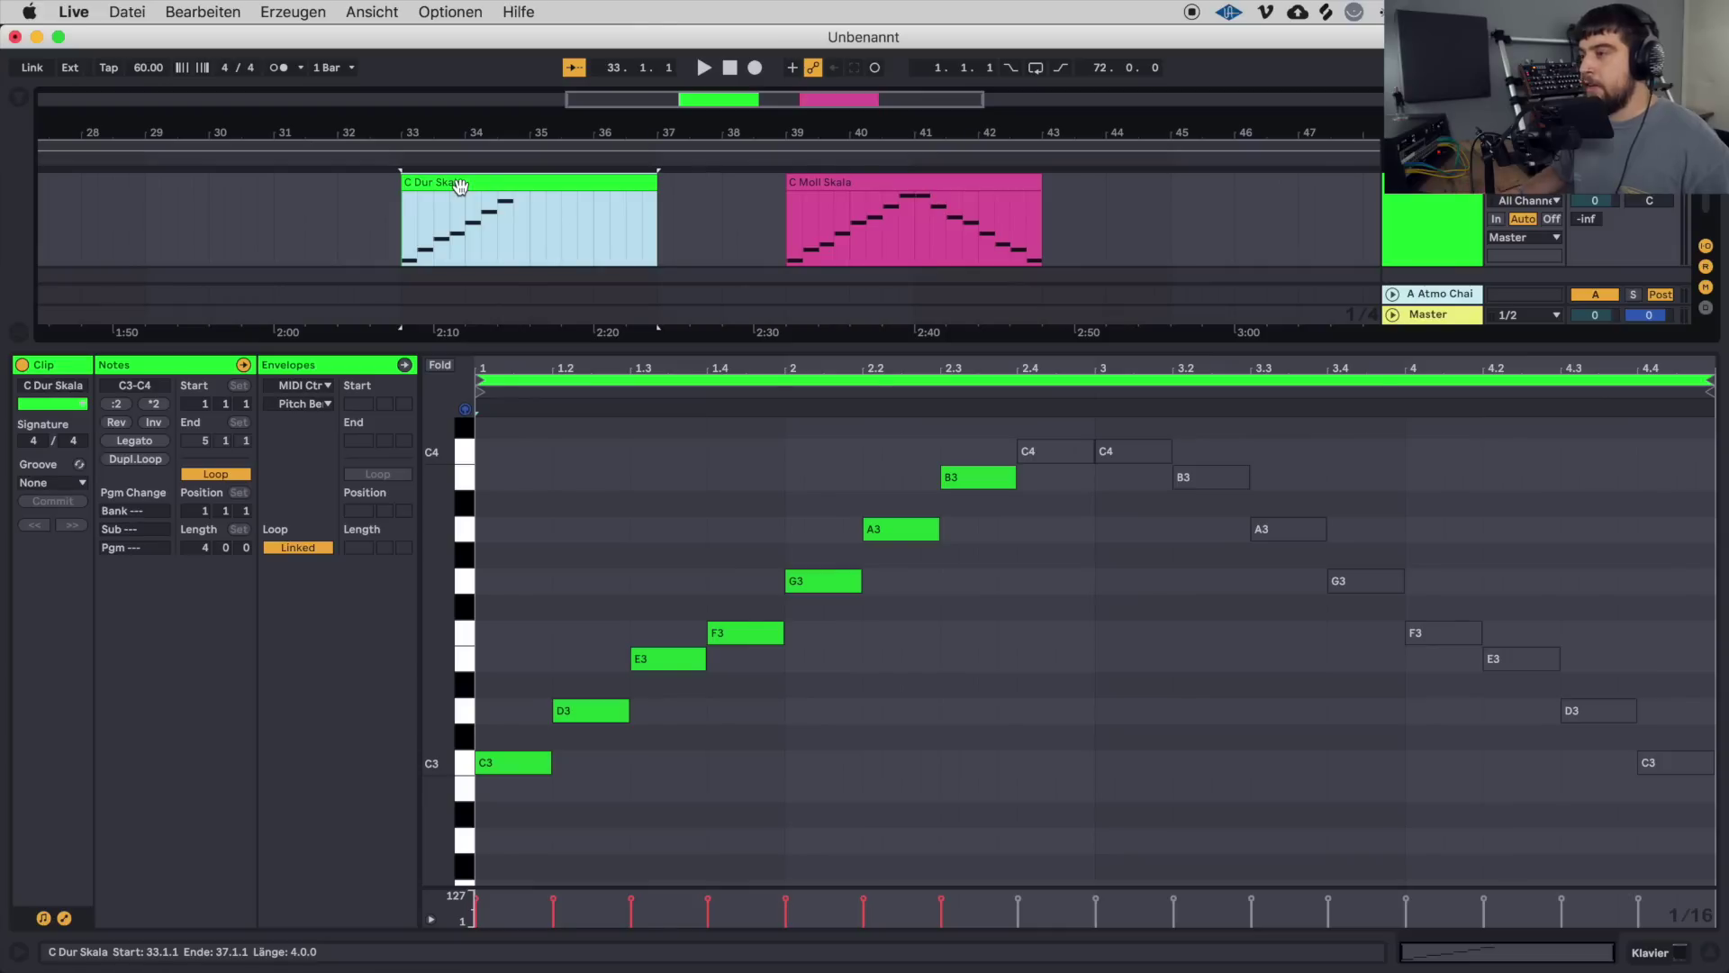
Play the ascending notes of the C Dur Skala clip, stop playback, and place the insert marker at 3.1.1.
{"action": "key", "text": "space"}
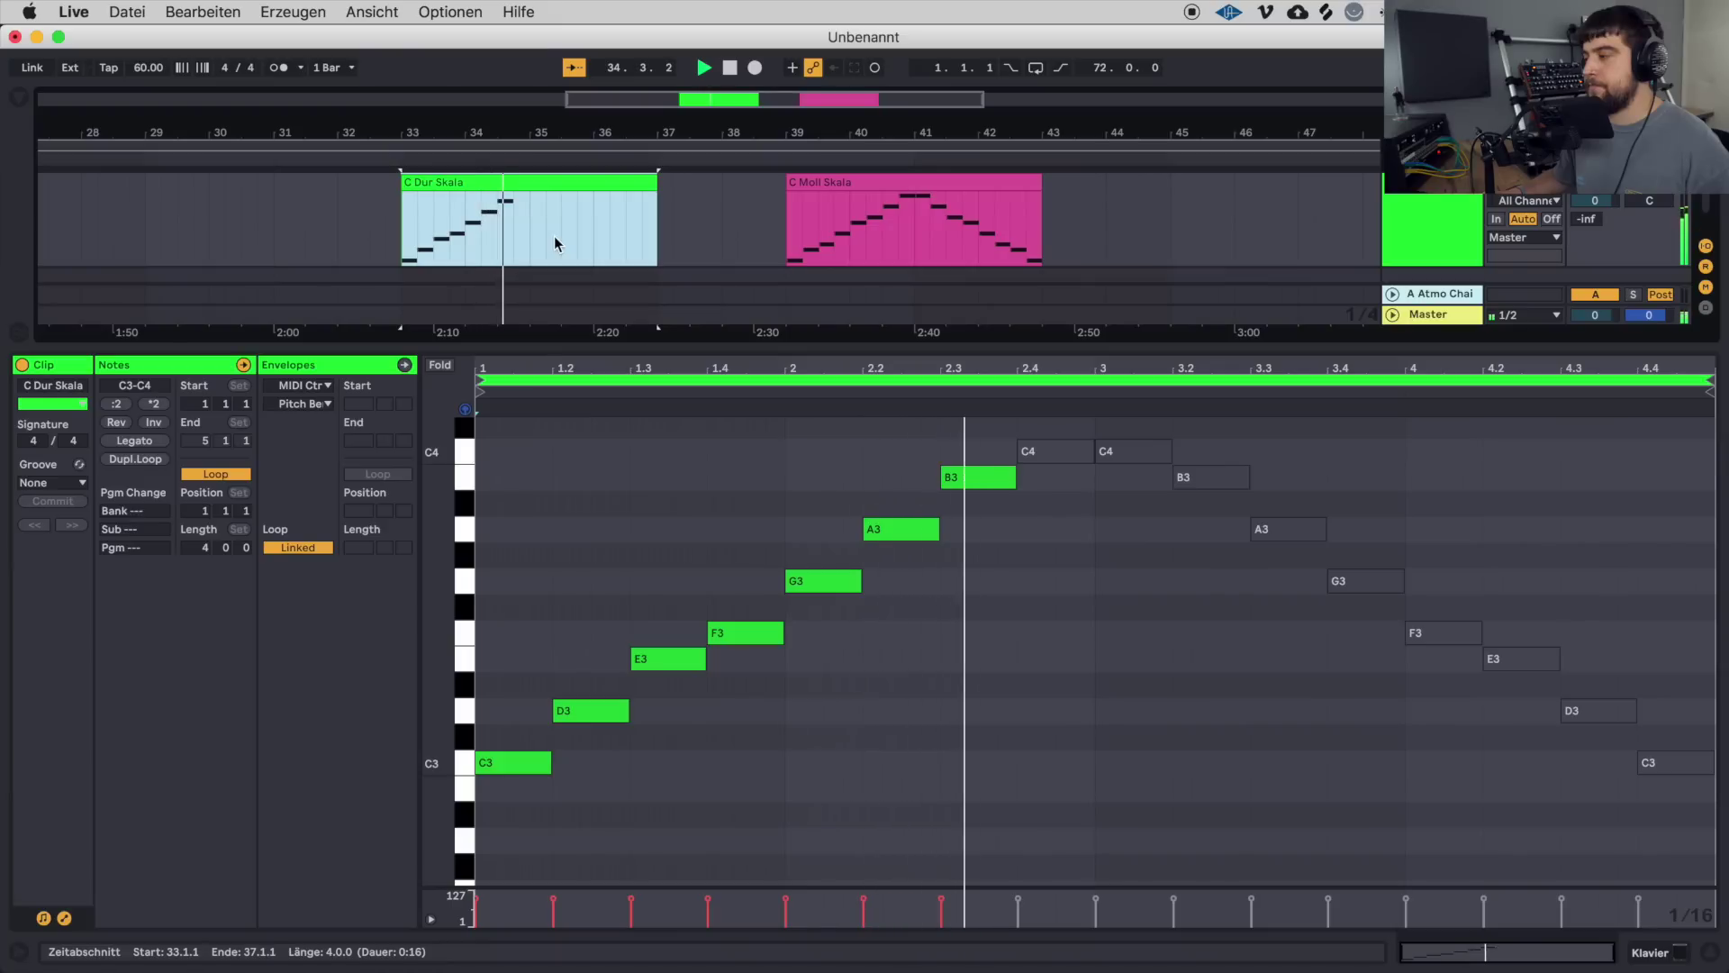
{"action": "key", "text": "space"}
{"action": "left_click", "coordinate": [1095, 601]}
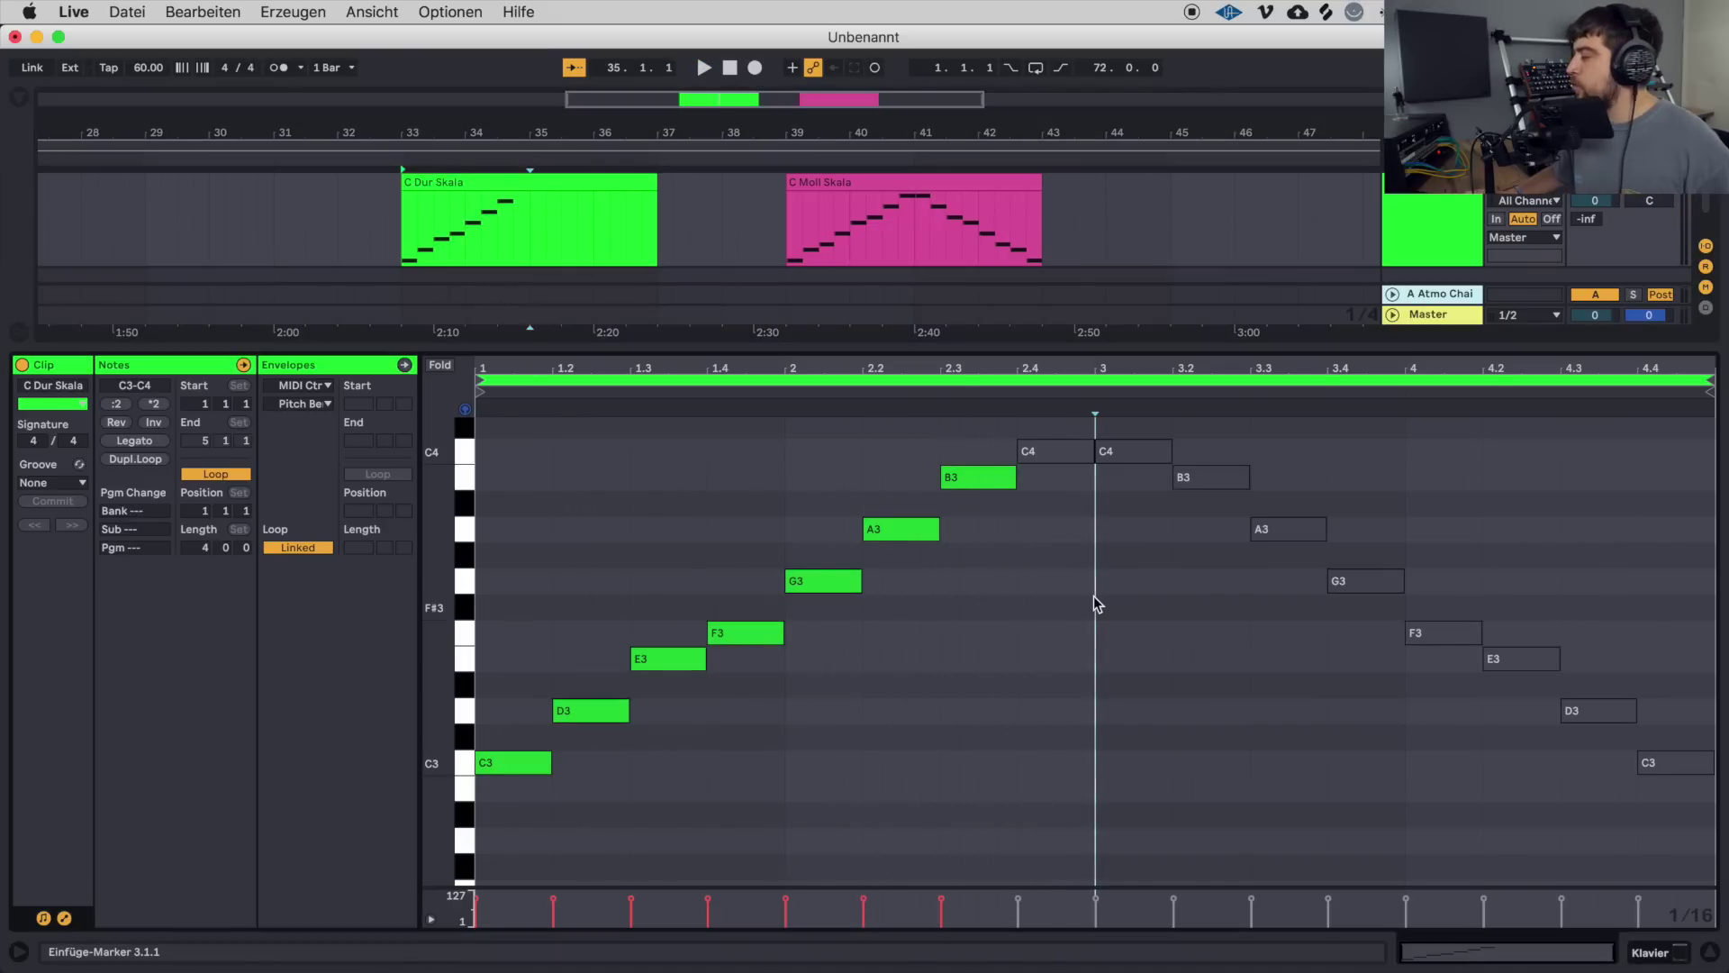
Activate the muted C4-to-C3 notes from 2.4 onward in the C Dur Skala clip and play the whole scale.
{"action": "left_click_drag", "start_coordinate": [1697, 831], "coordinate": [1047, 431]}
{"action": "key", "text": "0"}
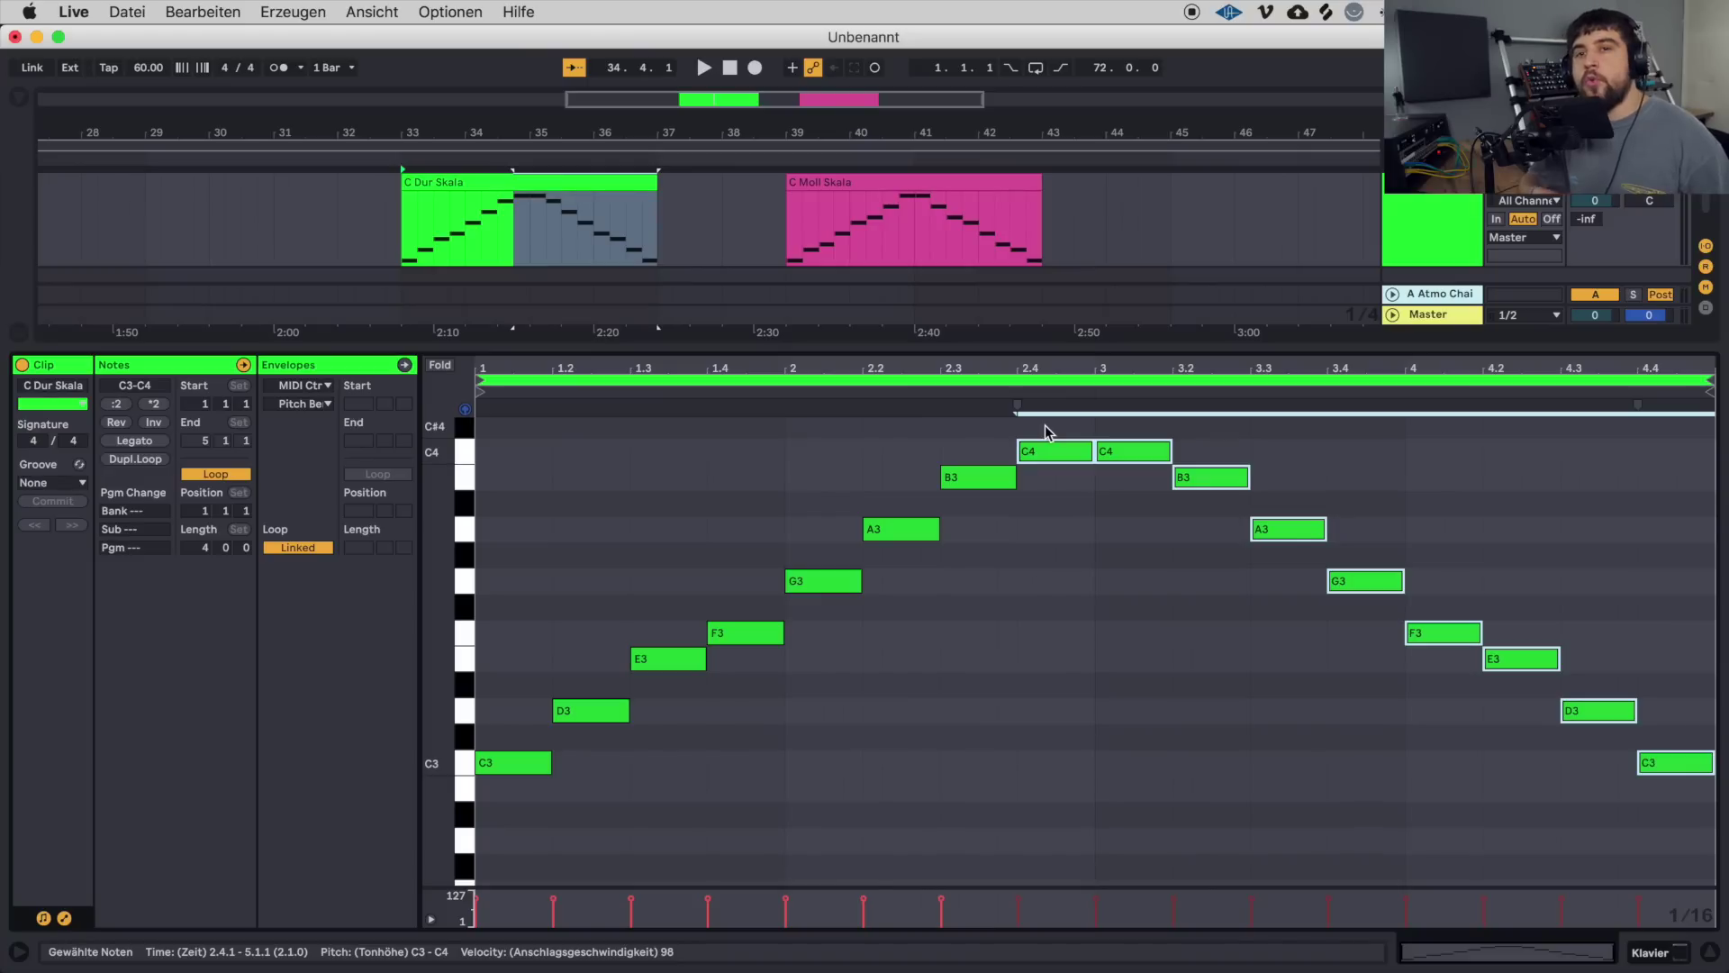
{"action": "key", "text": "space"}
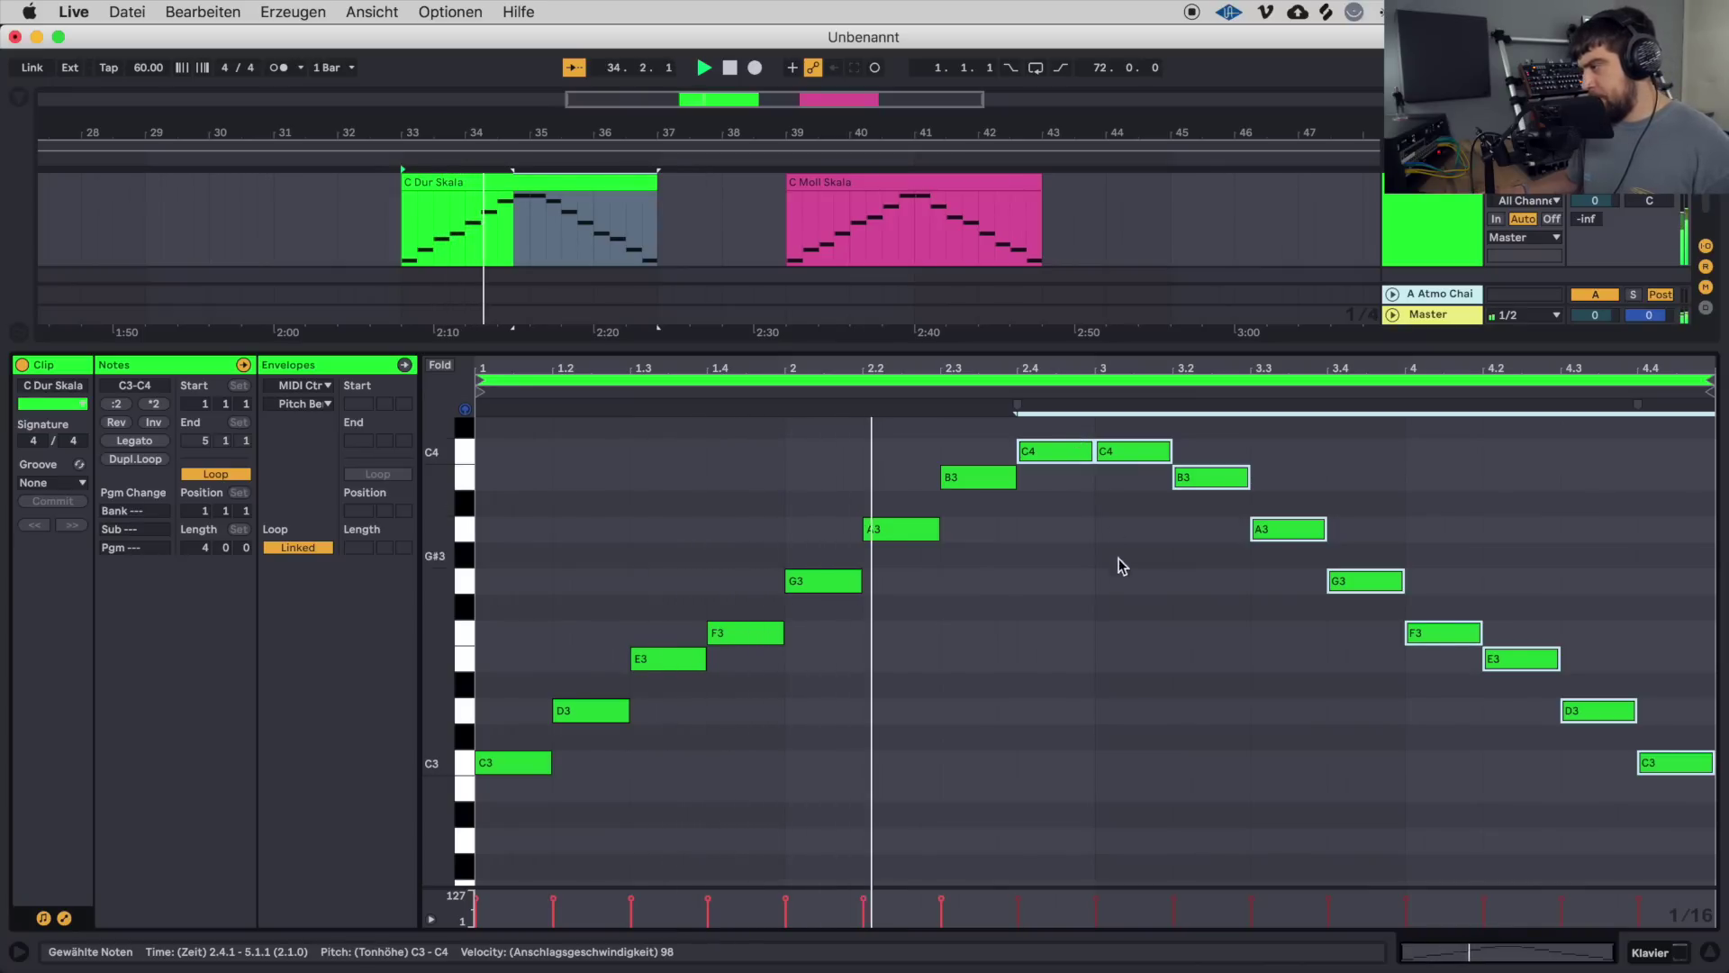
{"action": "left_click", "coordinate": [1115, 586]}
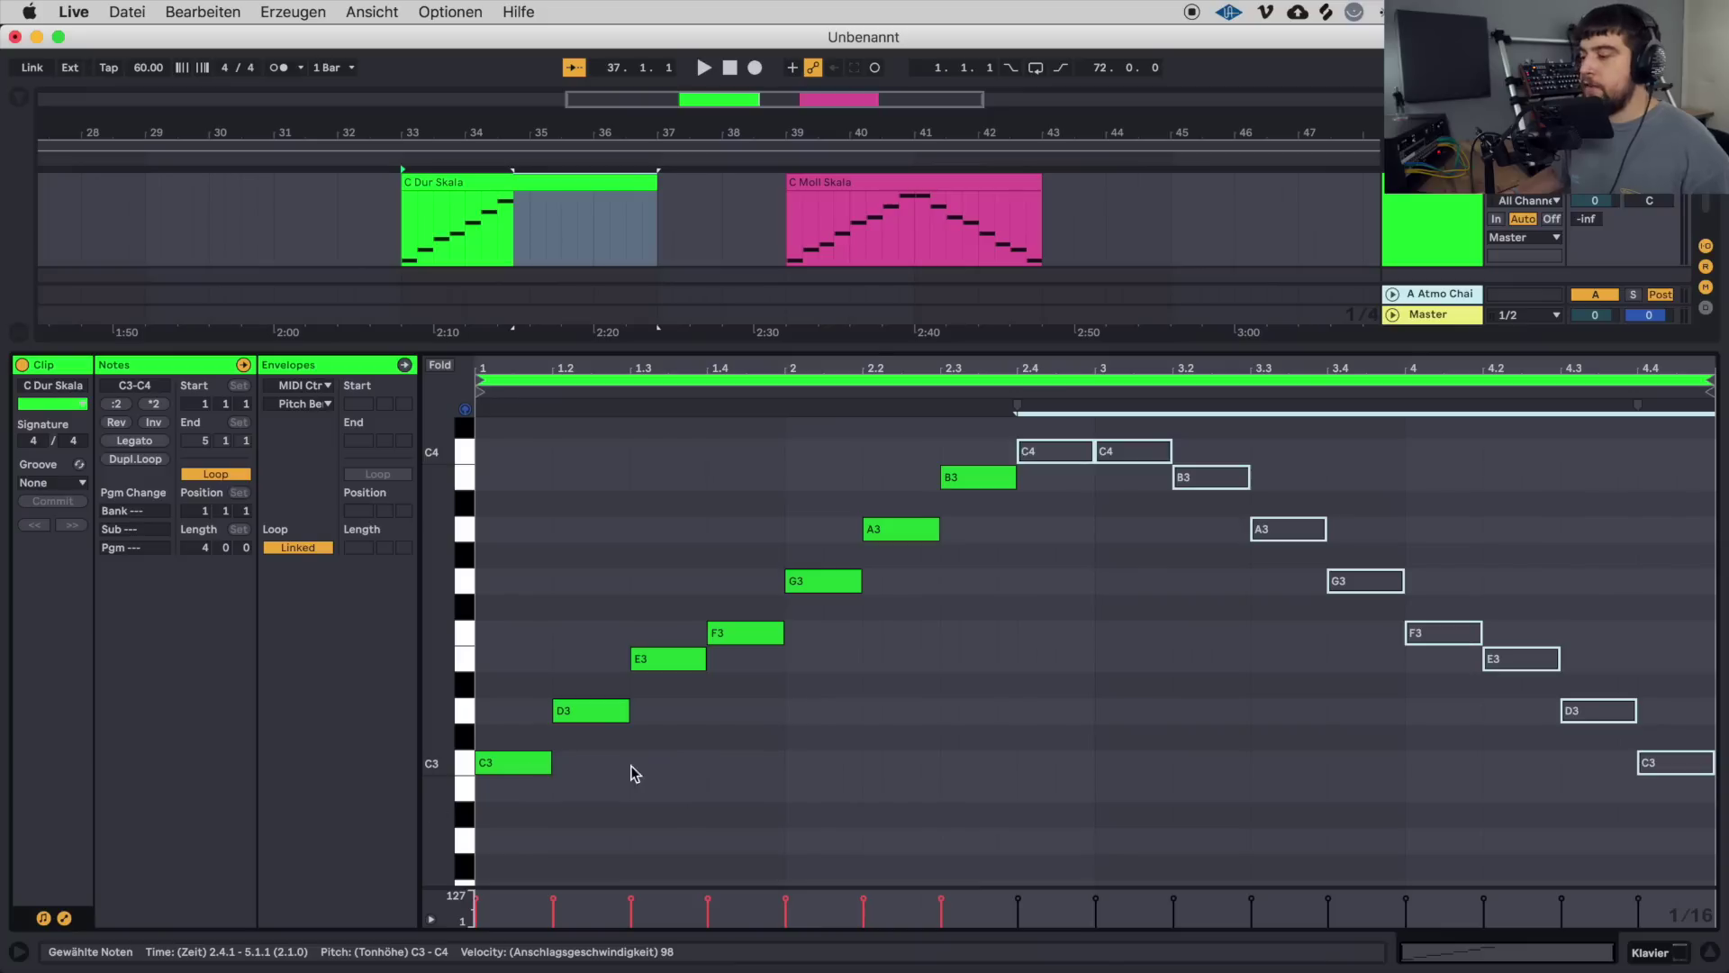
Audition the C3 and D3 notes at the start of the C Dur Skala clip to compare their distance.
{"action": "scroll", "coordinate": [494, 723], "scroll_direction": "up", "scroll_amount": 2}
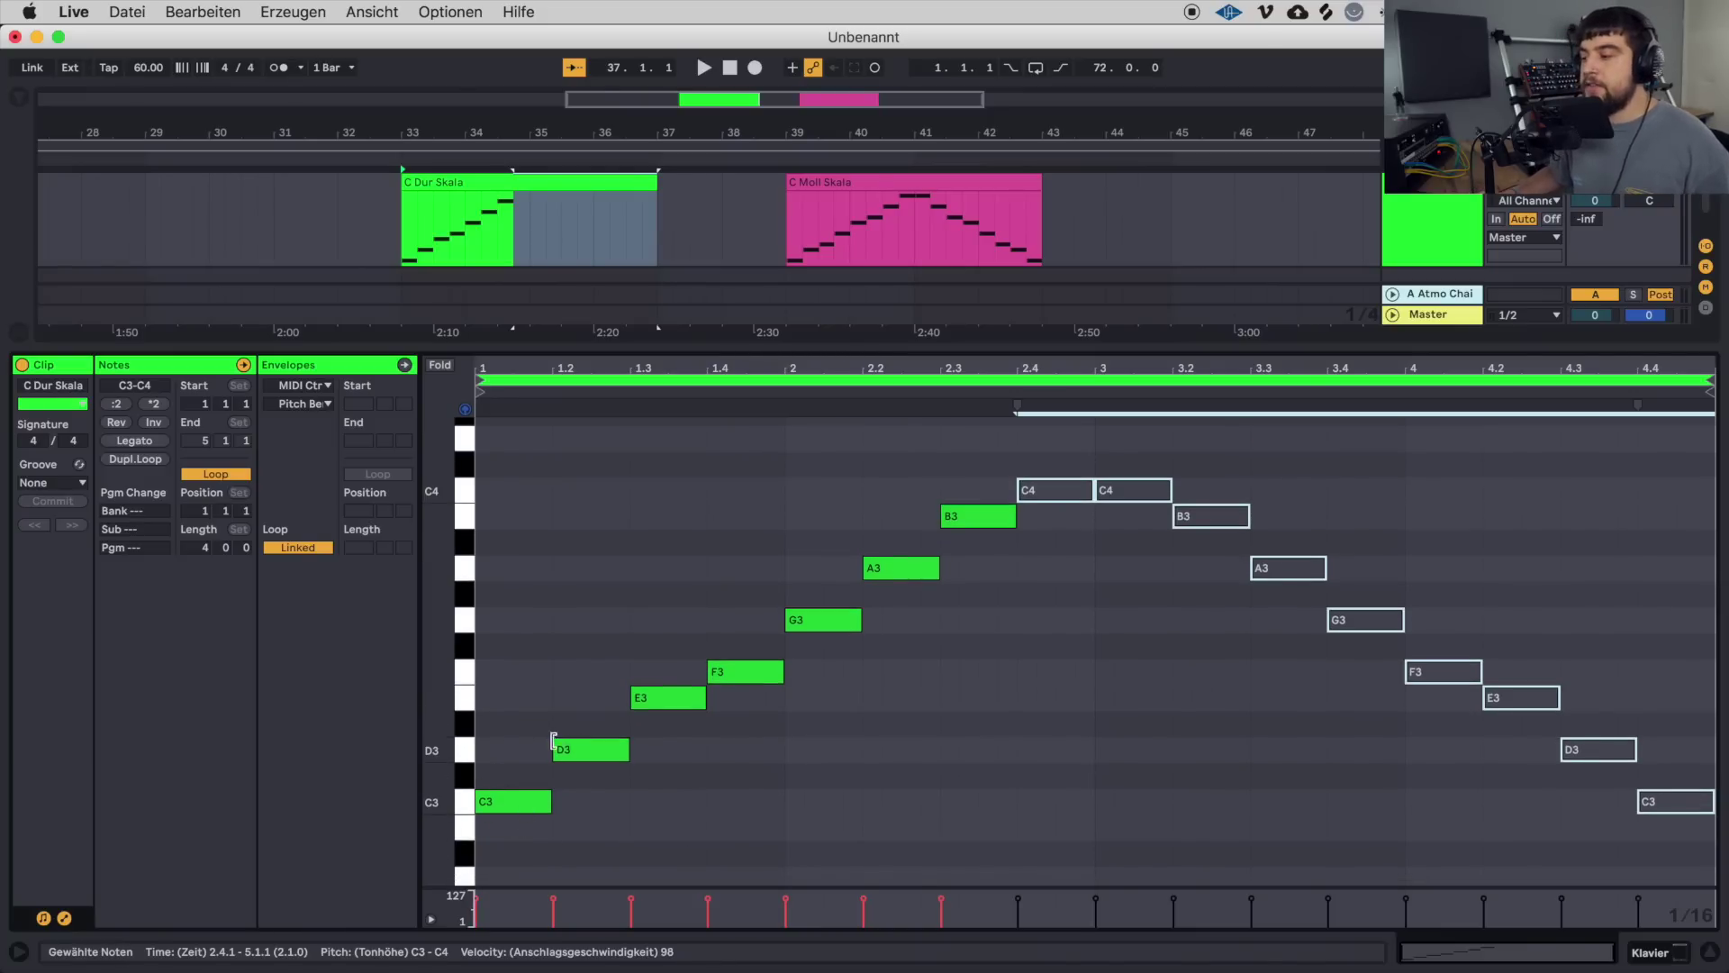
{"action": "left_click", "coordinate": [586, 751]}
{"action": "left_click", "coordinate": [511, 802]}
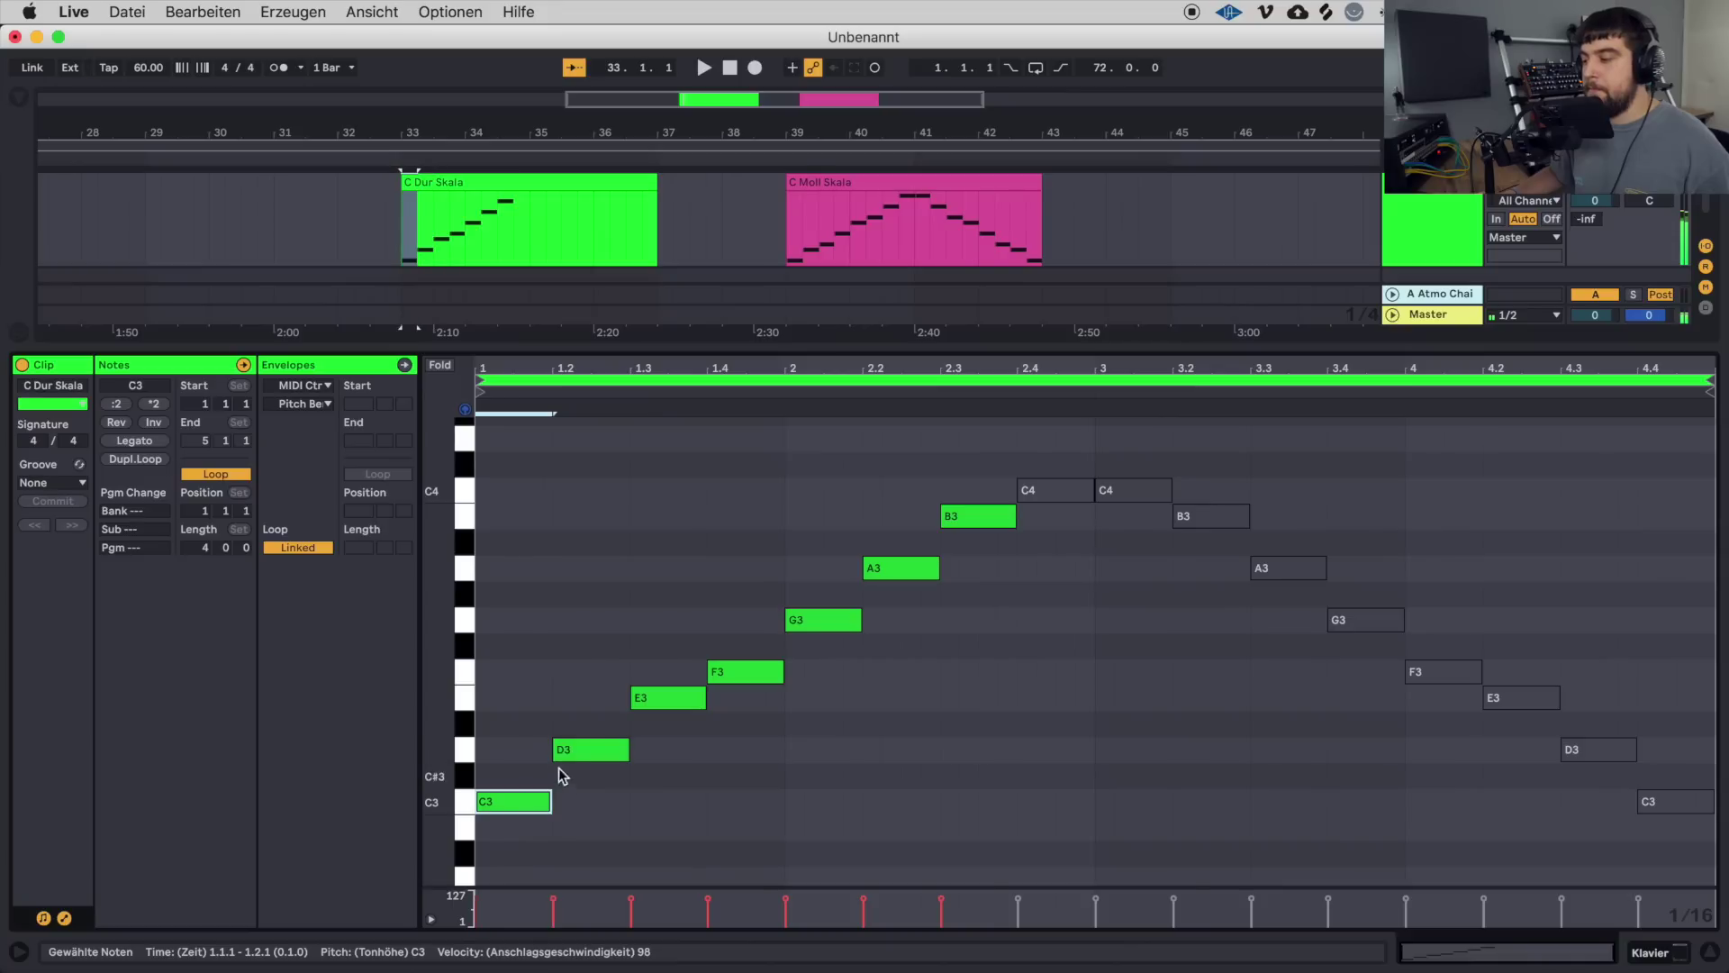
{"action": "left_click", "coordinate": [571, 755]}
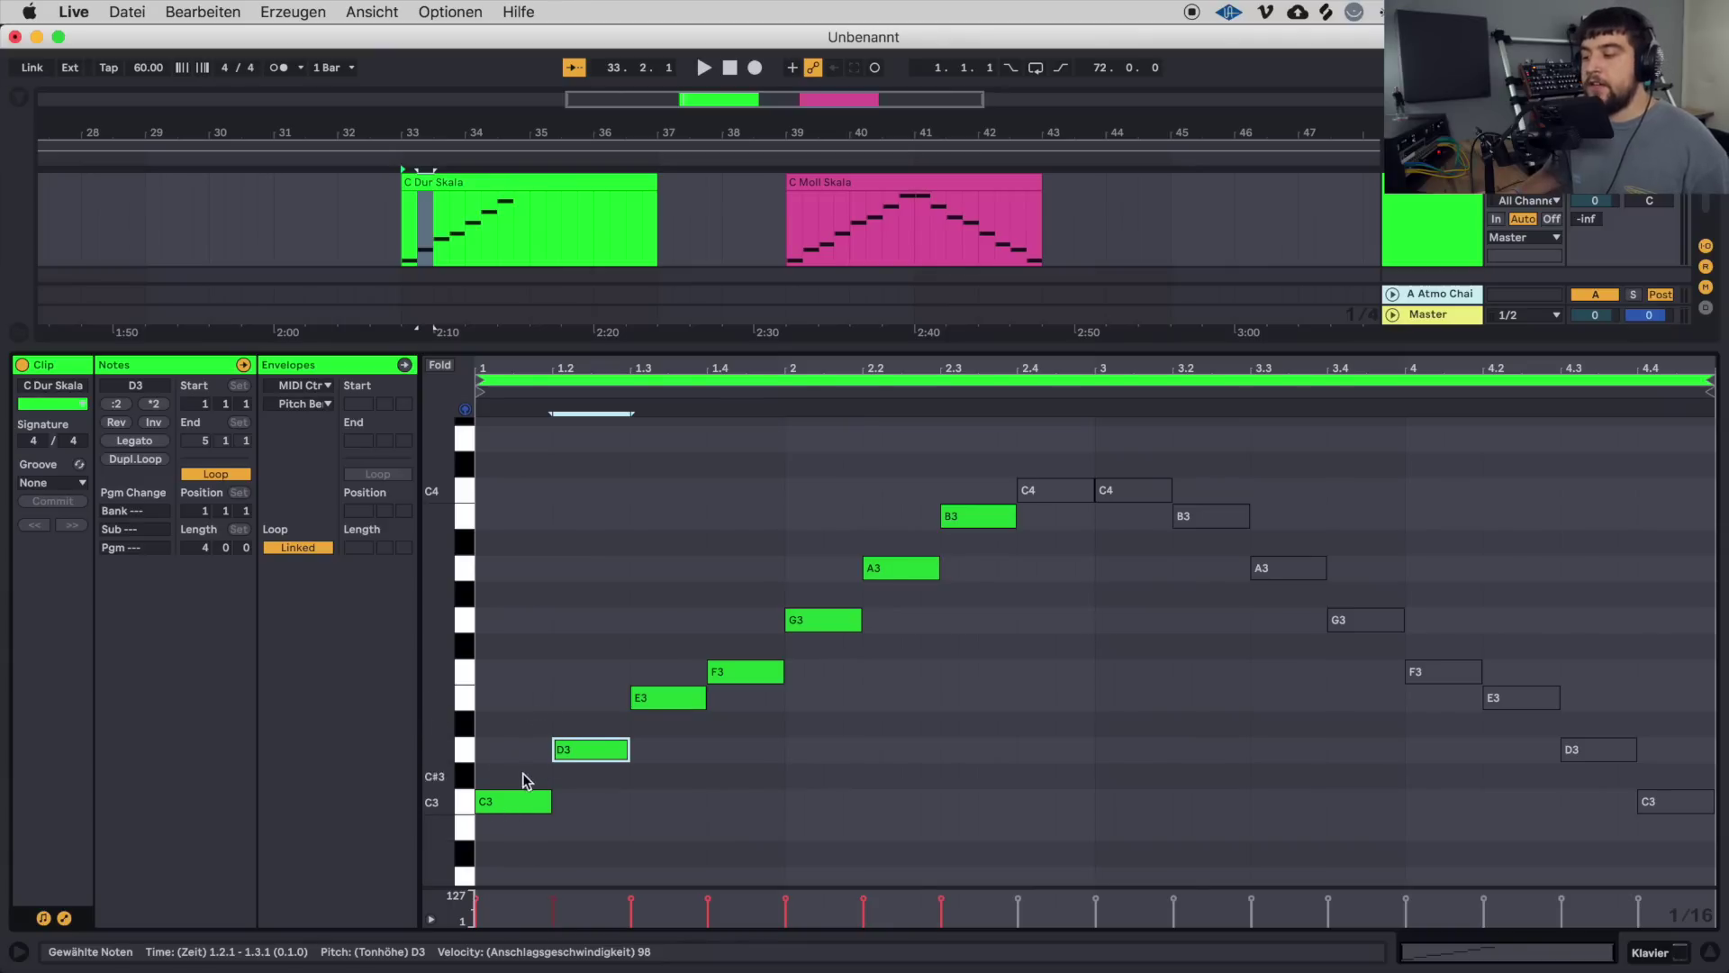
Lower the D3 note at 1.2 by a semitone to C#3 and raise it back to D3.
{"action": "left_click", "coordinate": [581, 754]}
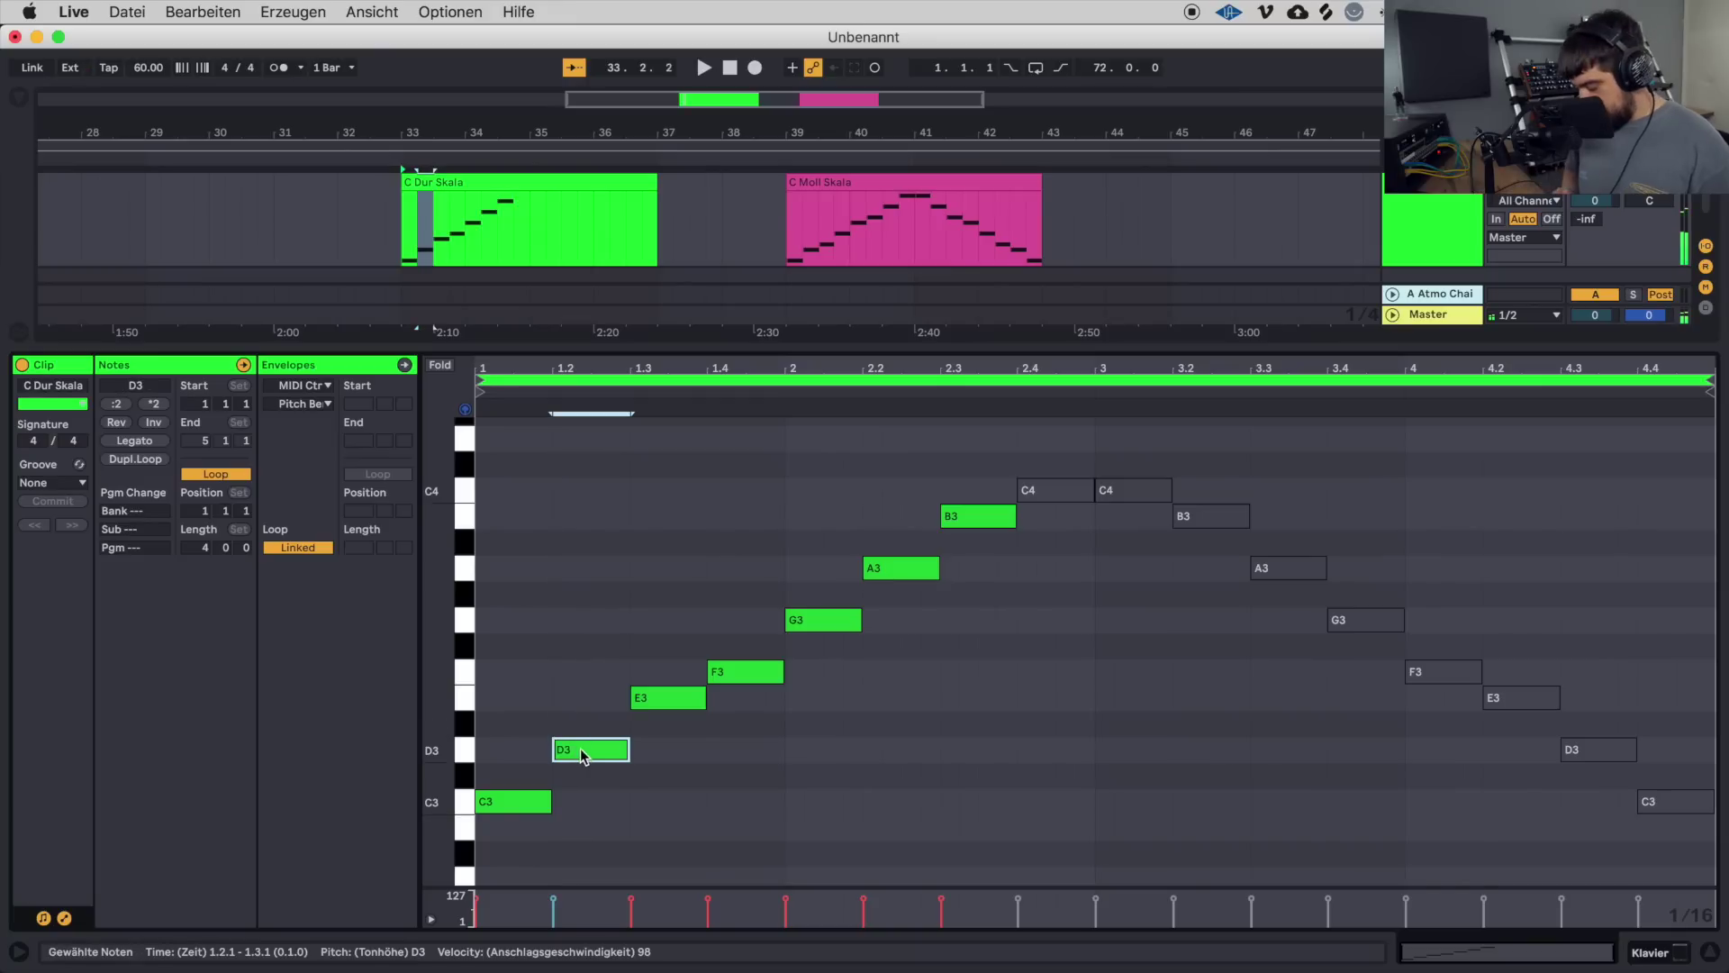
{"action": "key", "text": "Down"}
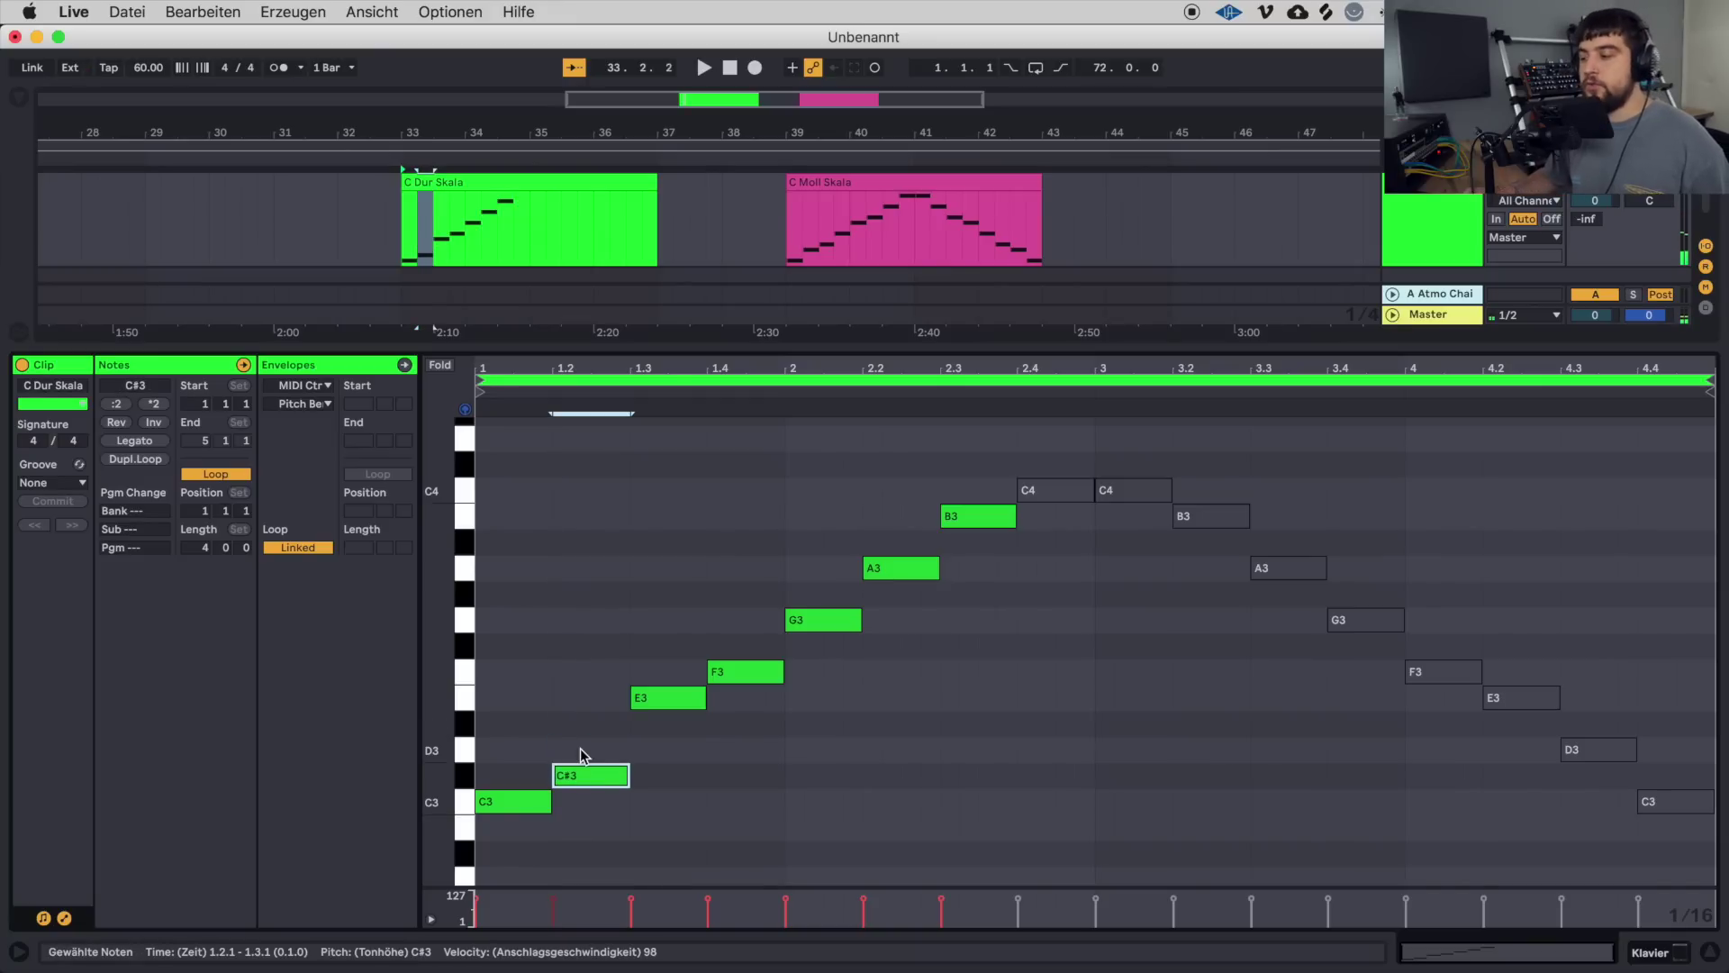
{"action": "left_click", "coordinate": [575, 782]}
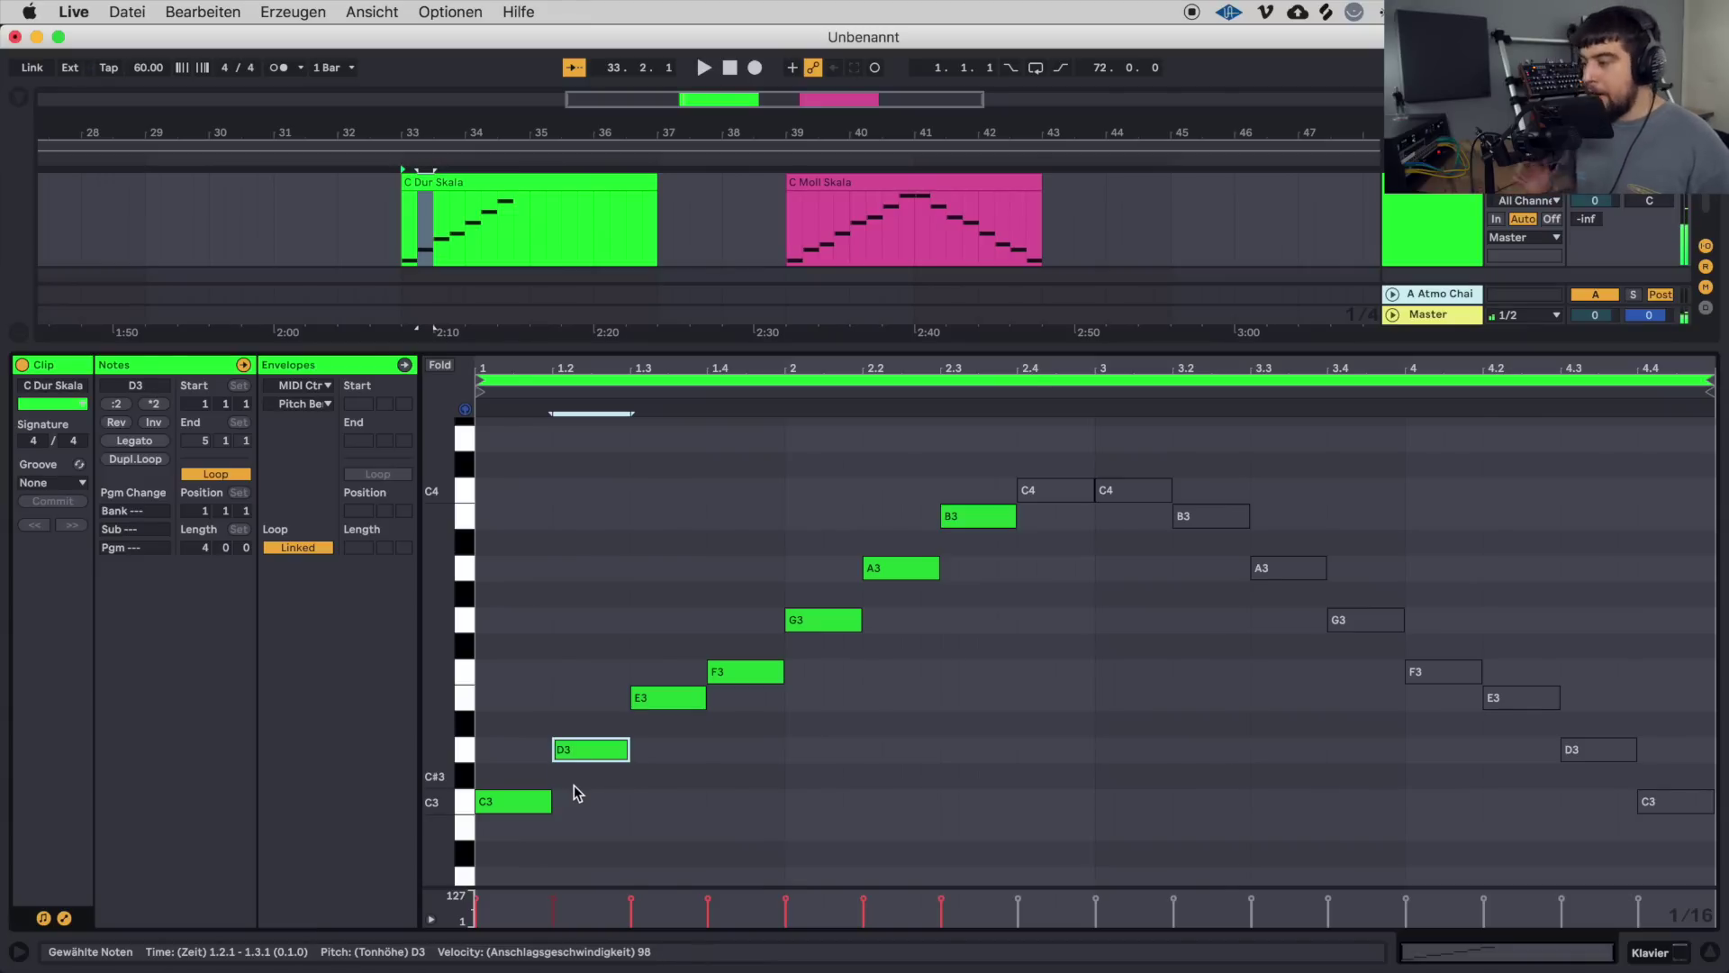
{"action": "key", "text": "Up"}
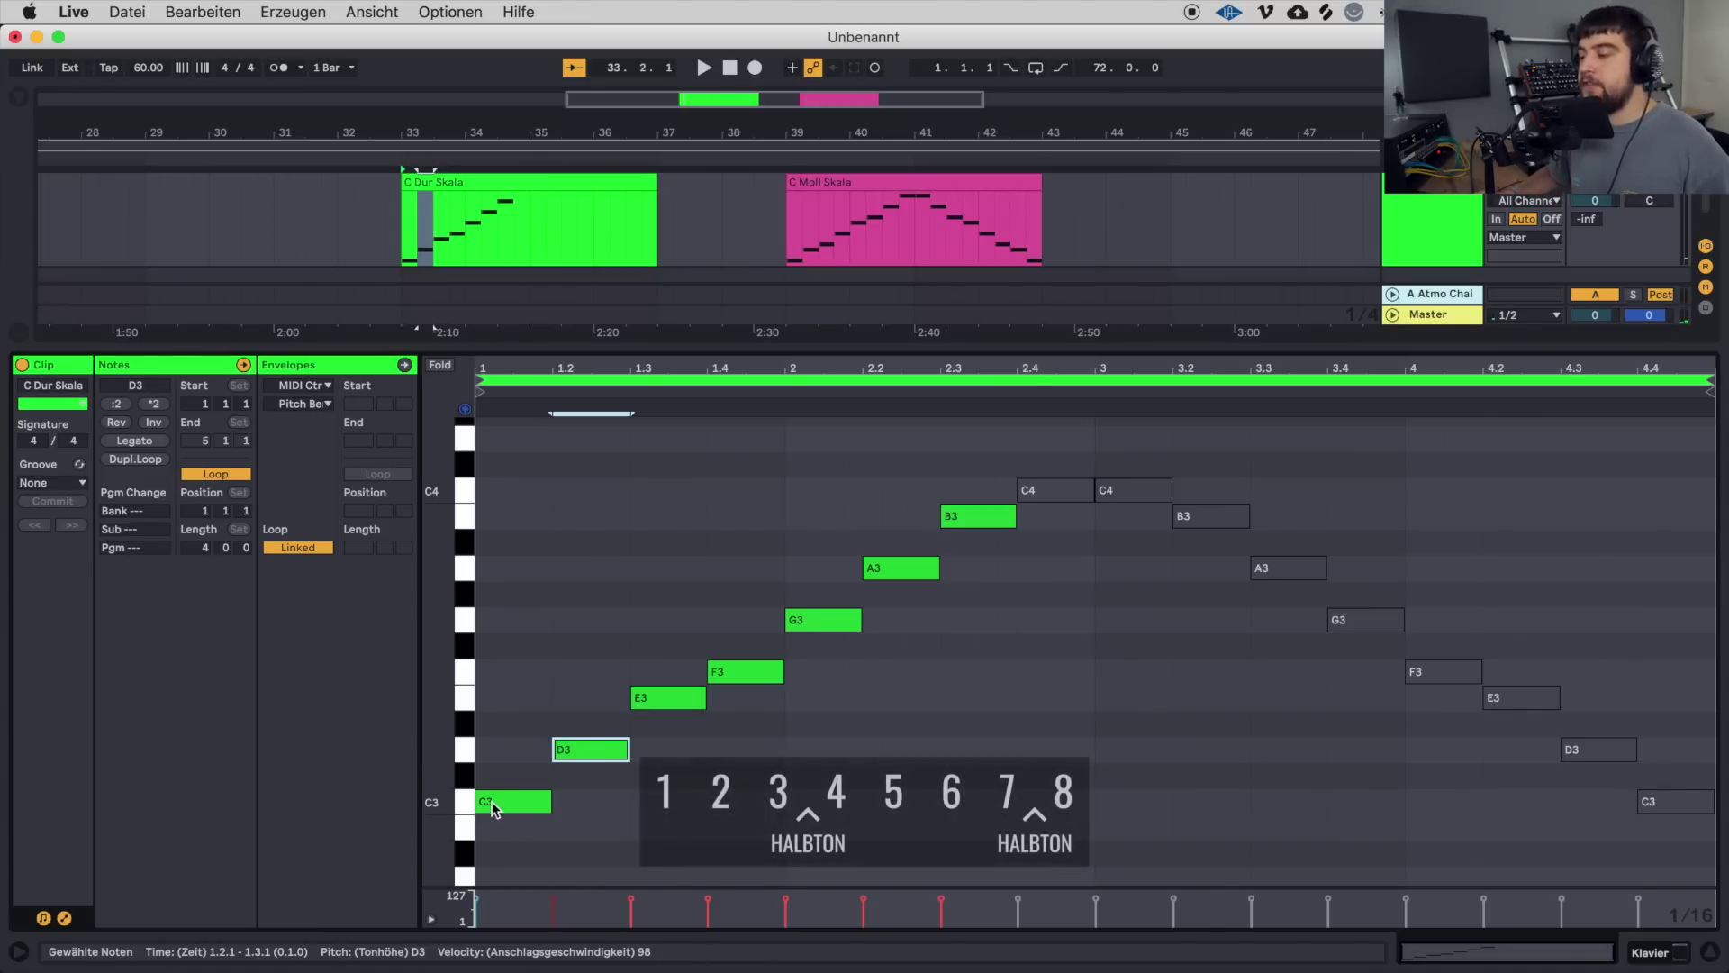
Audition the D3, E3 and F3 notes of the ascending scale to compare the steps between them.
{"action": "left_click", "coordinate": [569, 749]}
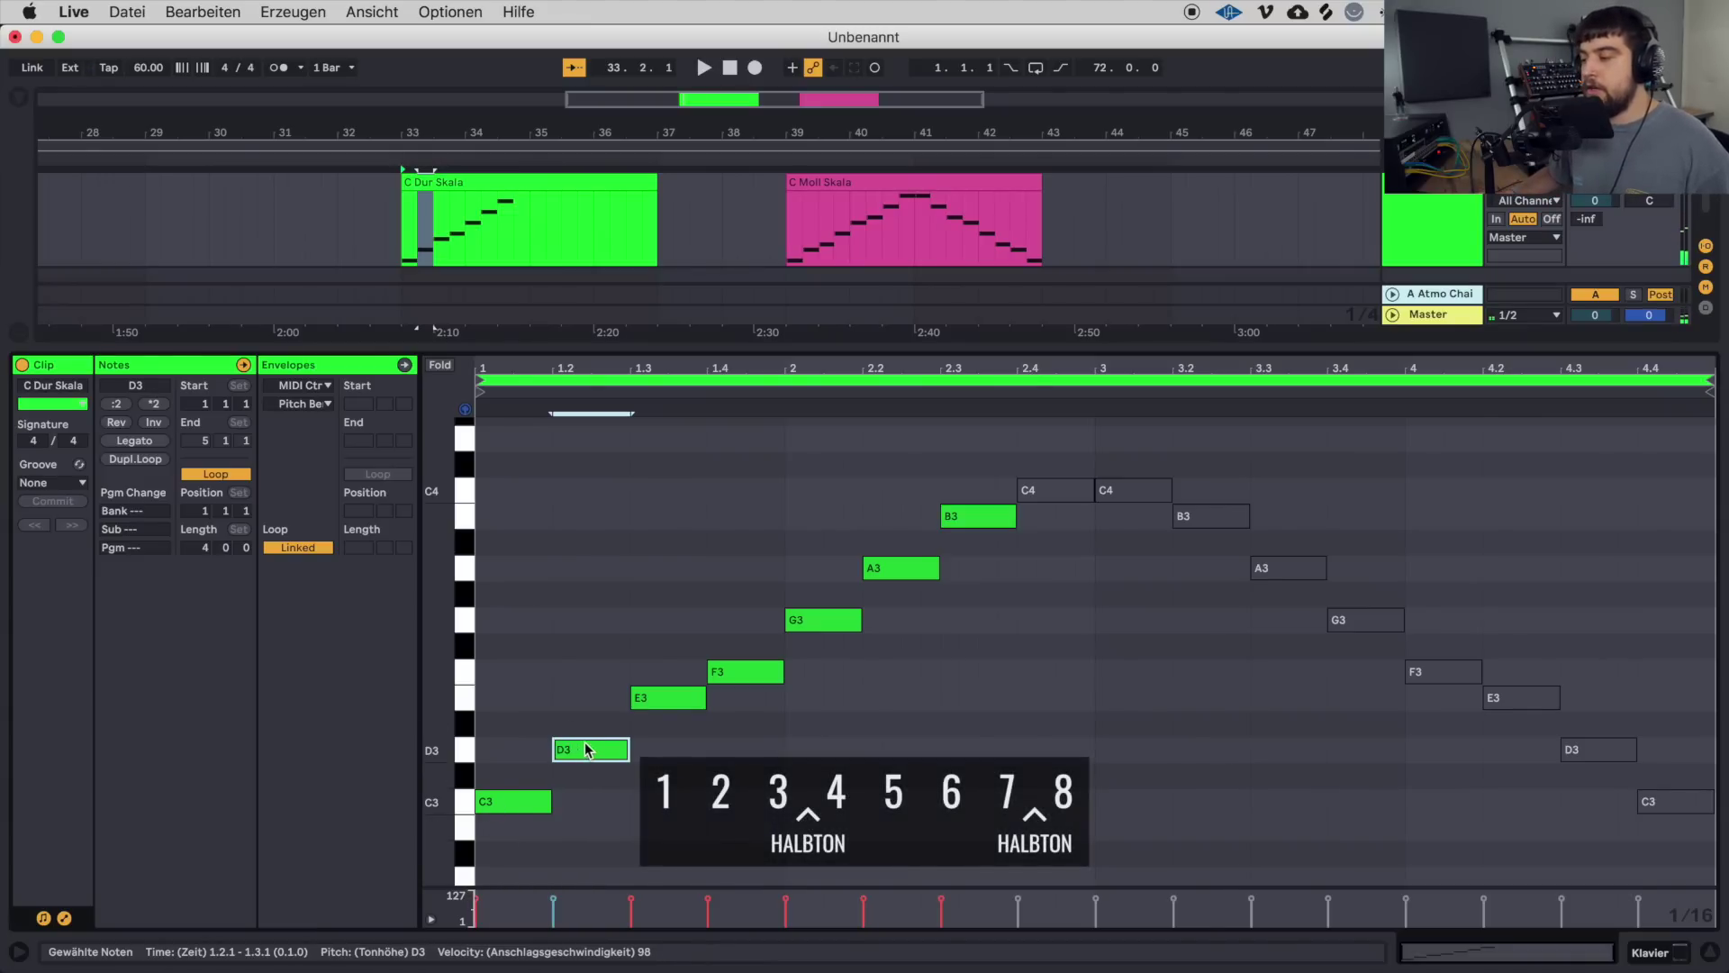
{"action": "left_click", "coordinate": [650, 701]}
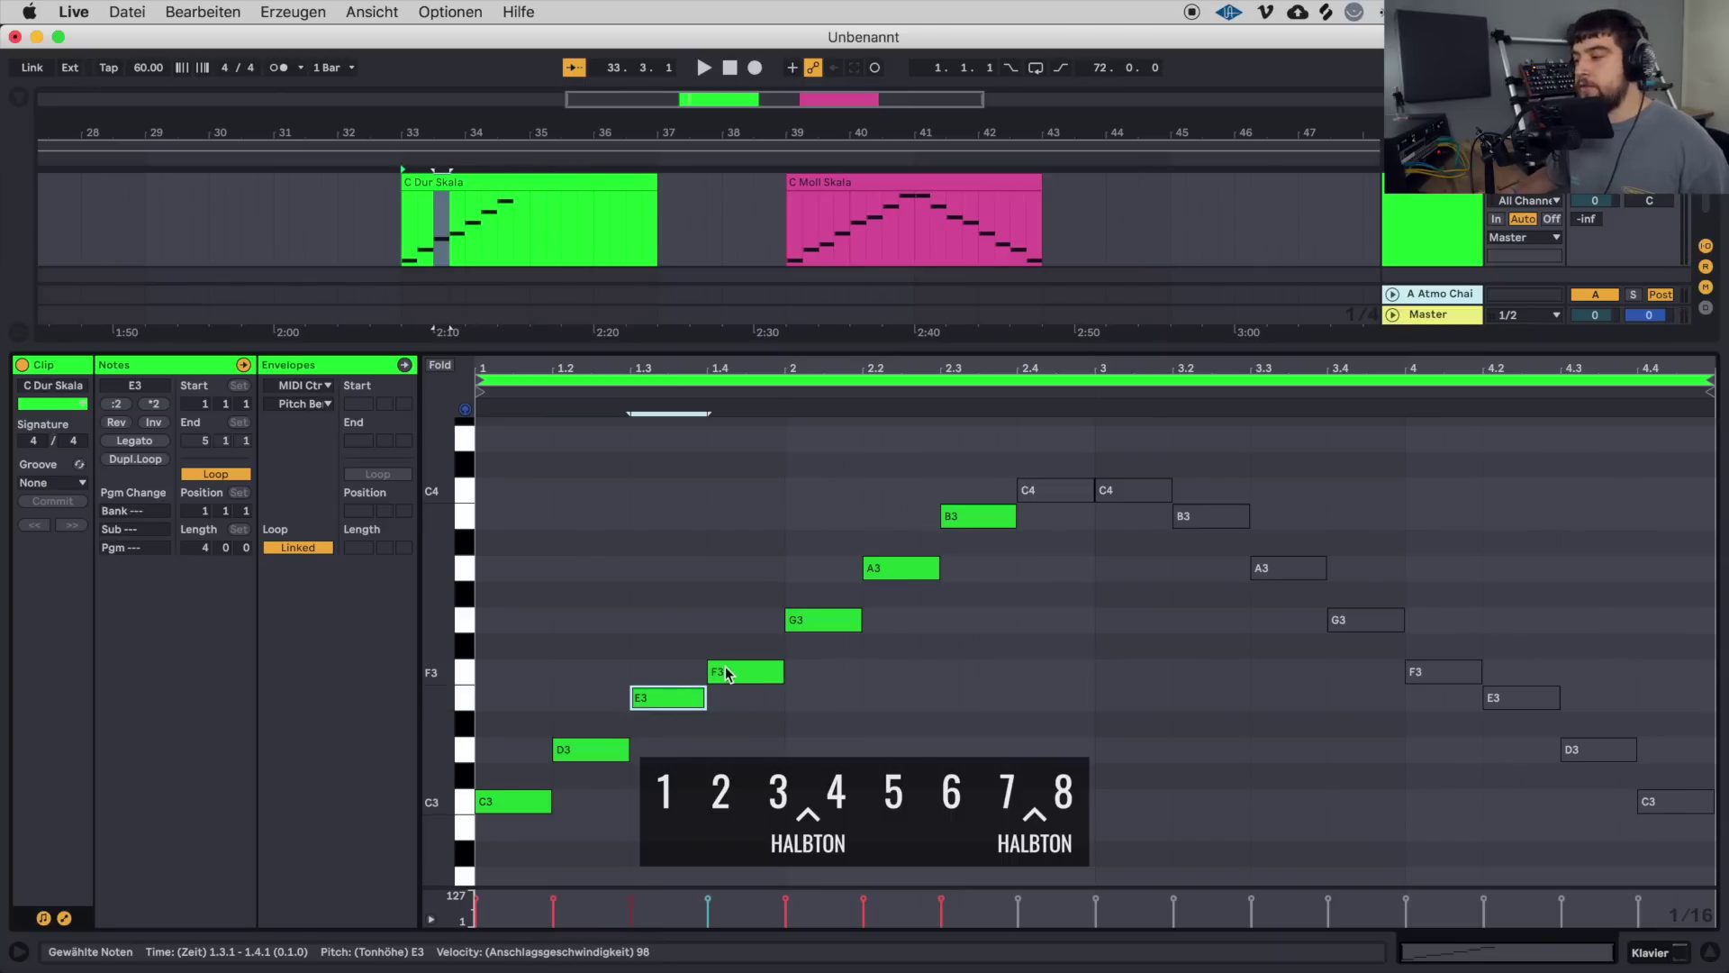
{"action": "left_click", "coordinate": [735, 670]}
{"action": "left_click", "coordinate": [667, 699]}
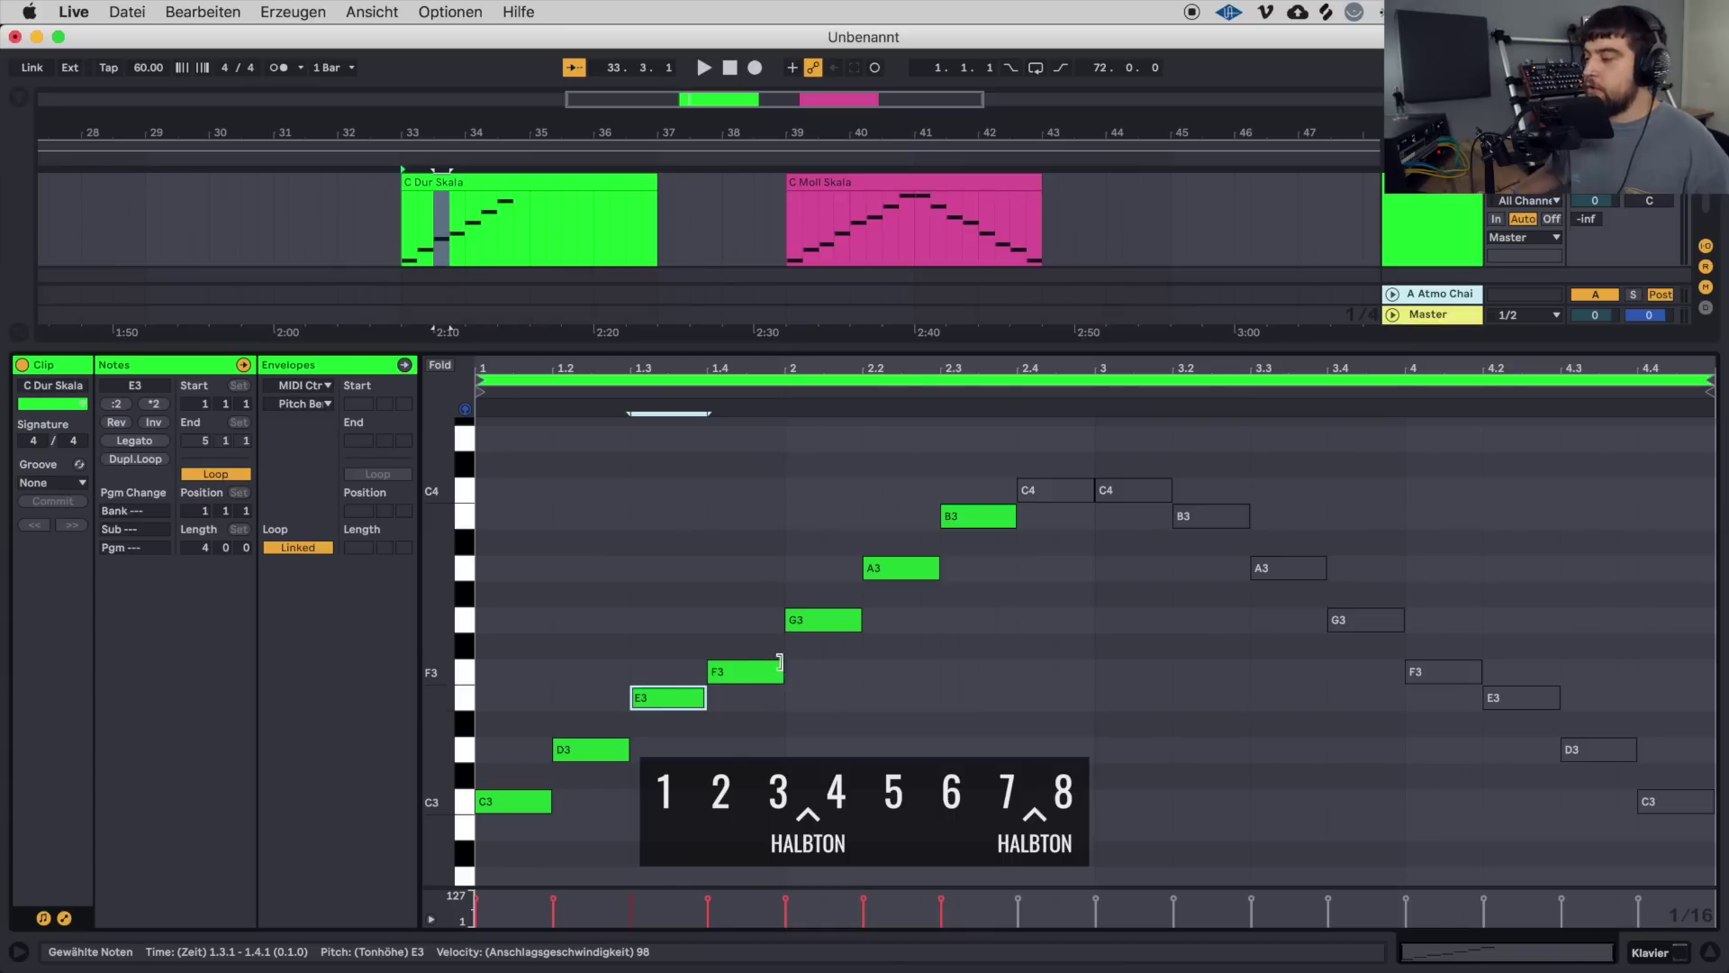
Audition the G3, A3 and B3 notes one by one and activate the muted C4 note at 2.4.
{"action": "left_click", "coordinate": [800, 622]}
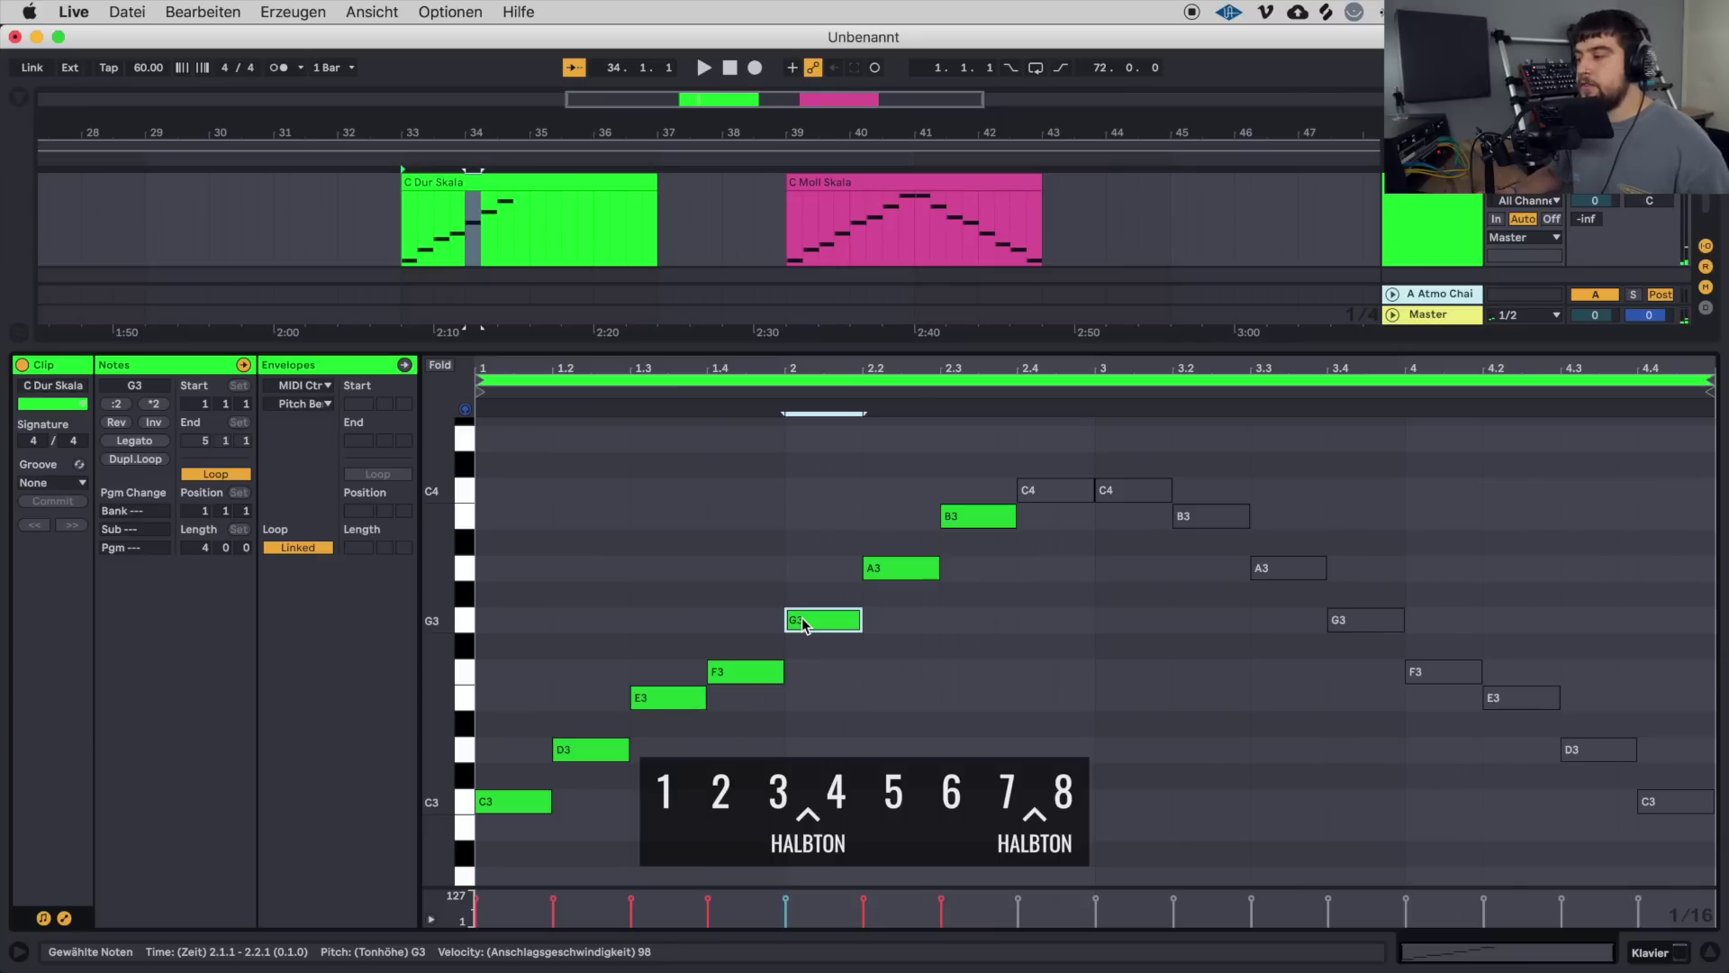
{"action": "left_click", "coordinate": [885, 569]}
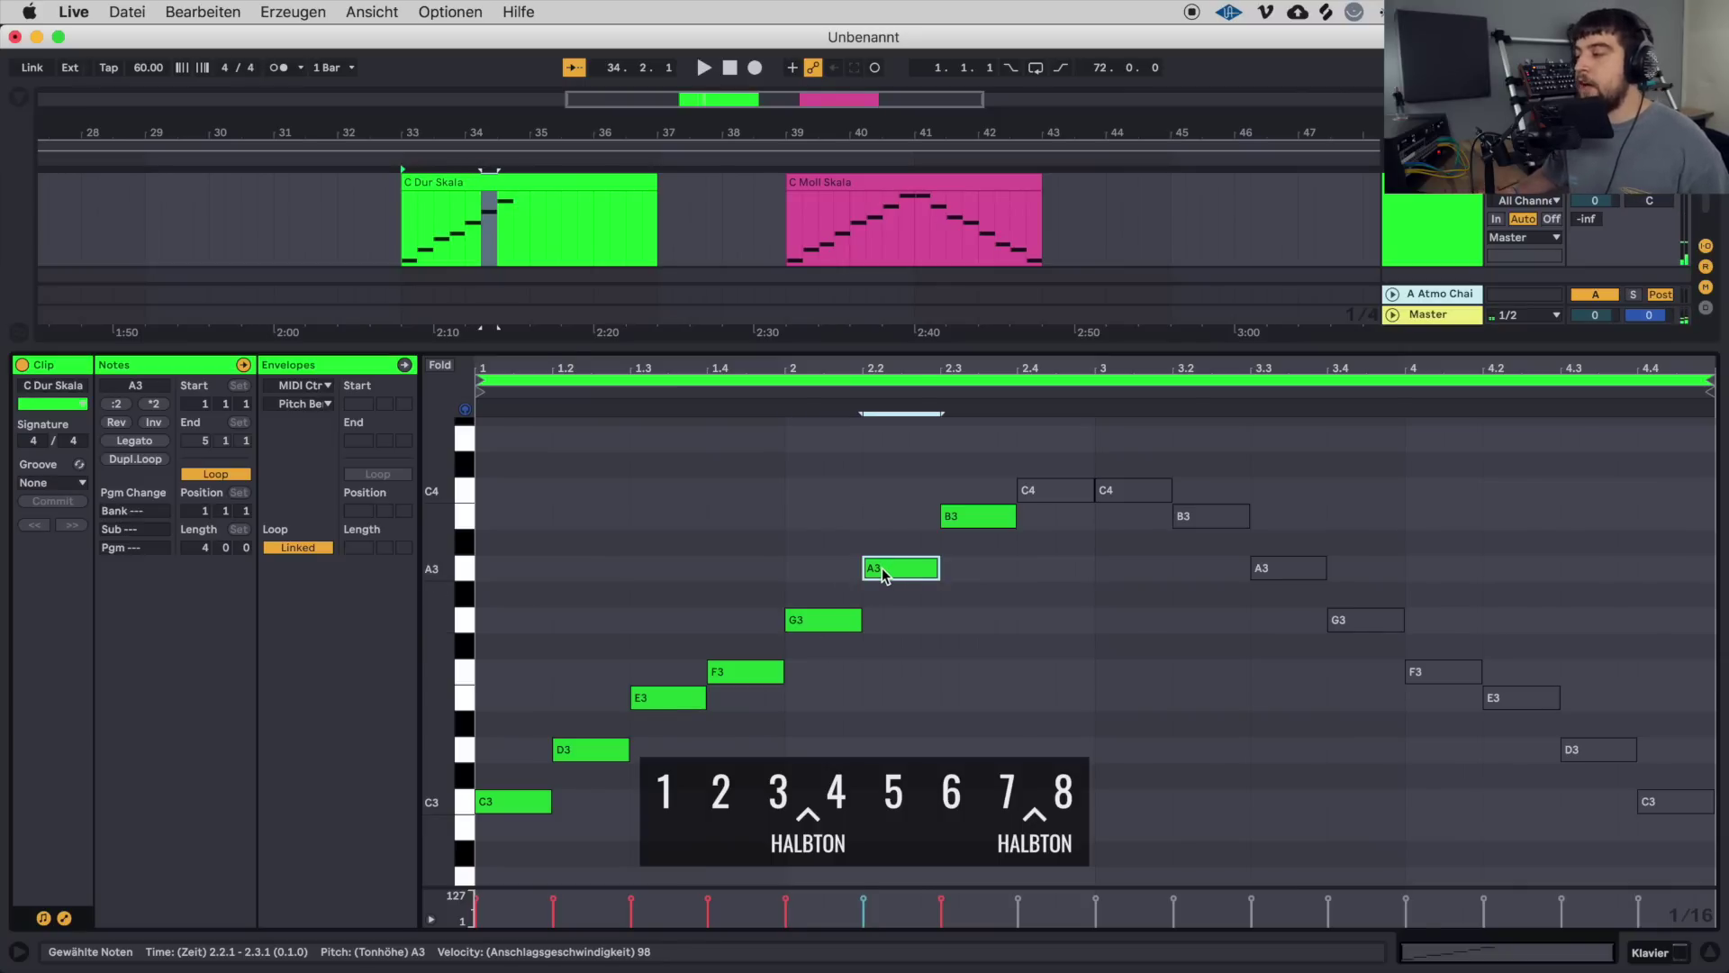
{"action": "left_click", "coordinate": [960, 519]}
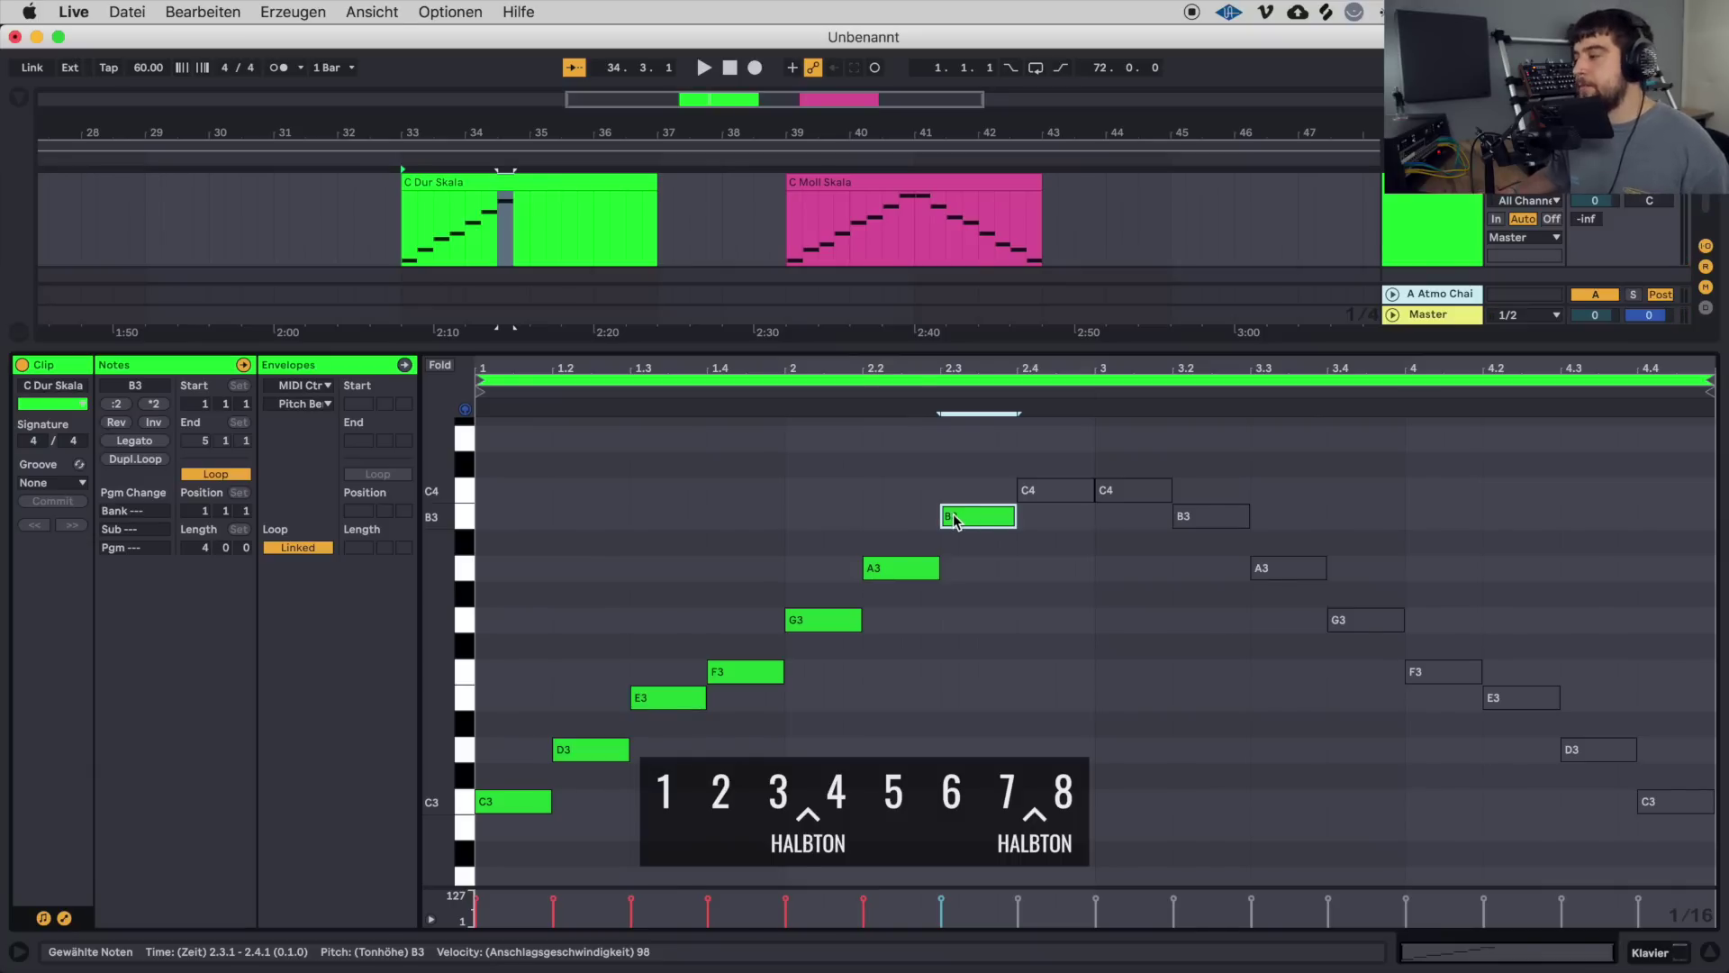
{"action": "left_click", "coordinate": [1041, 492]}
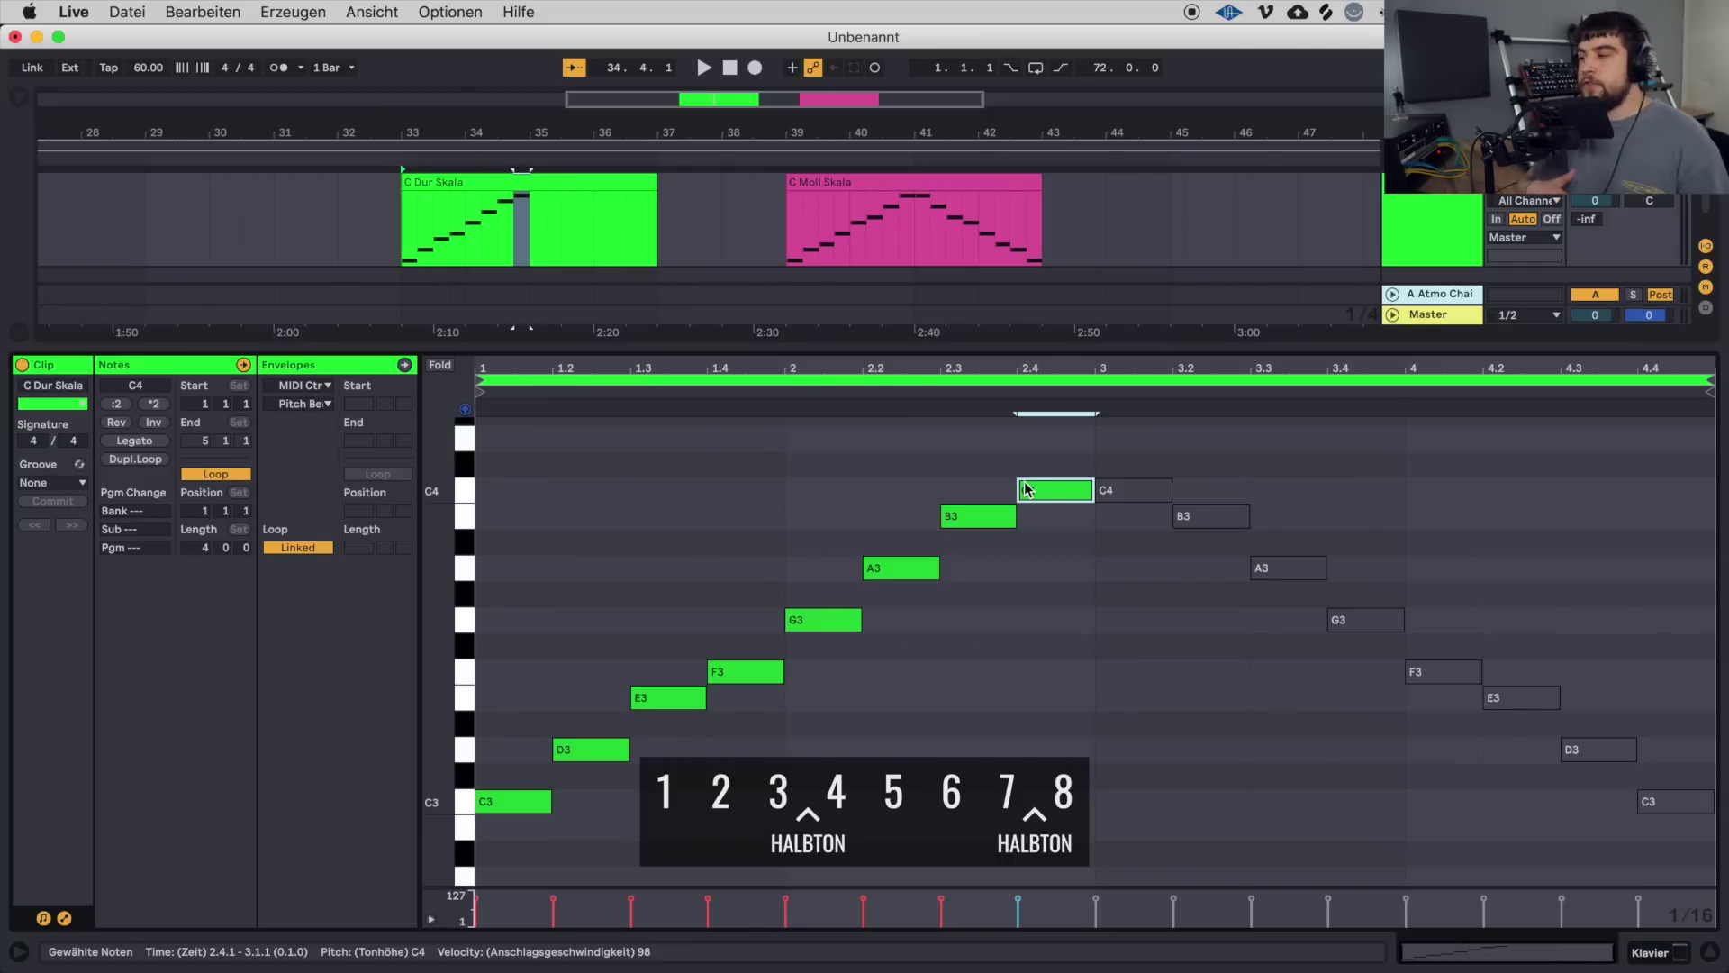
Delete all notes from the C Dur Skala clip.
{"action": "left_click", "coordinate": [554, 647]}
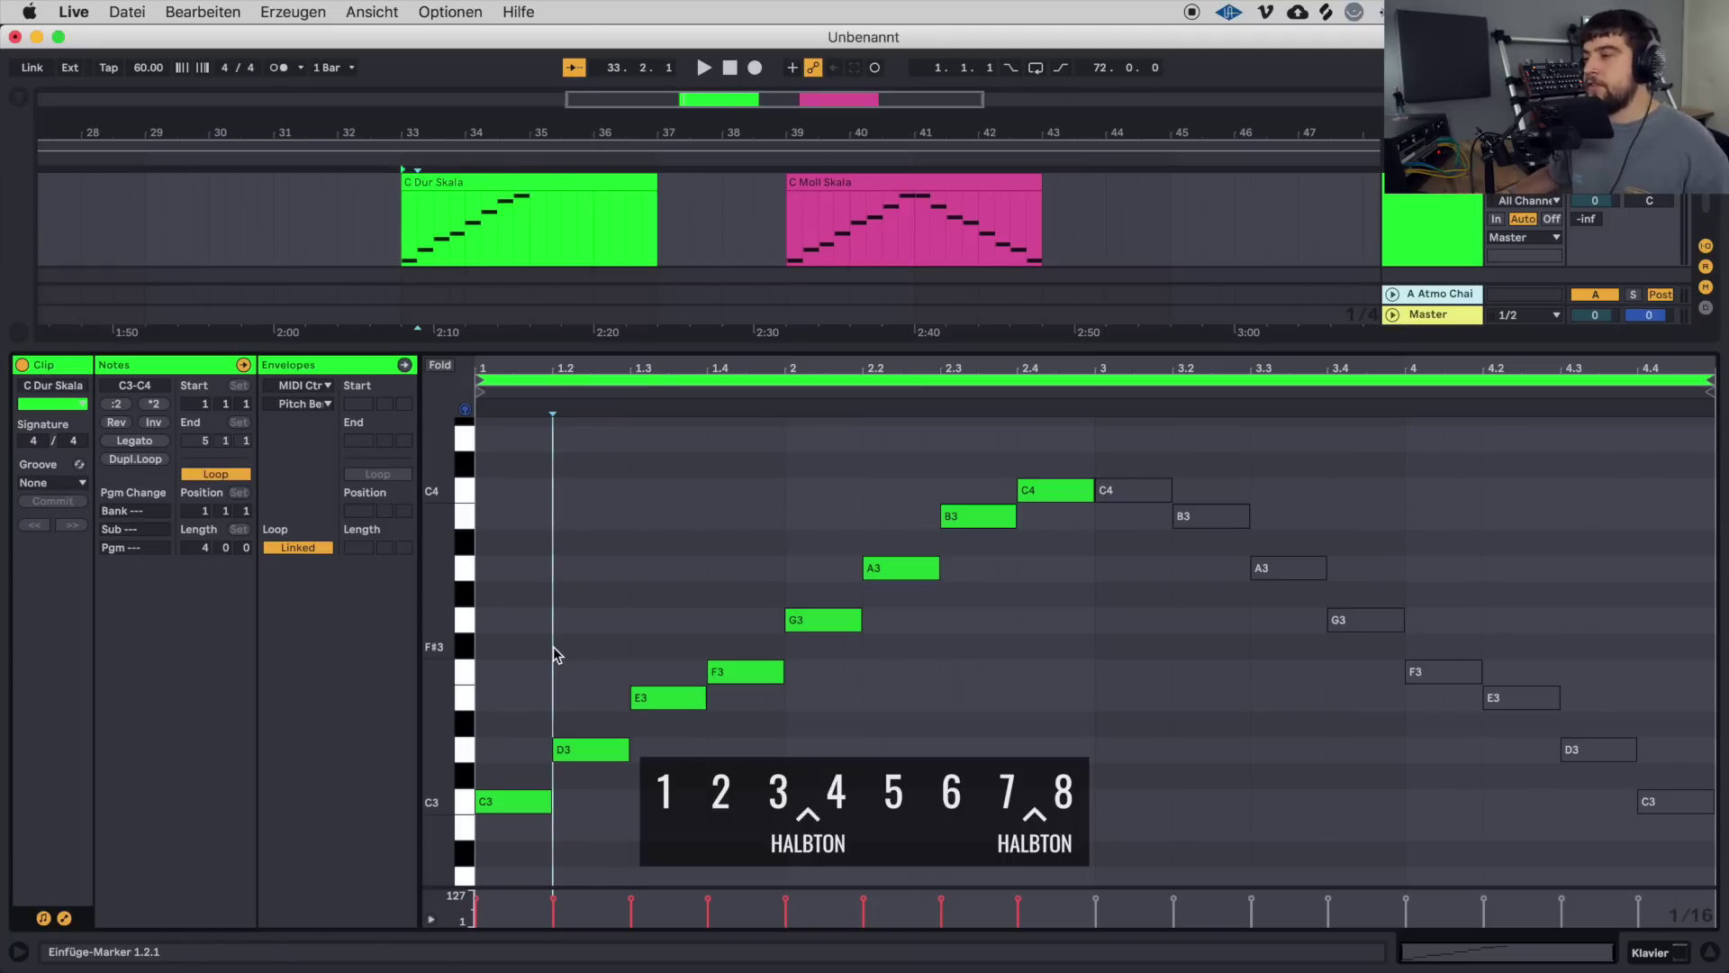
{"action": "key", "text": "super+a"}
{"action": "key", "text": "BackSpace"}
Rename the emptied green clip as "F# Dur bzw. Fis Dur".
{"action": "type", "text": "F"}
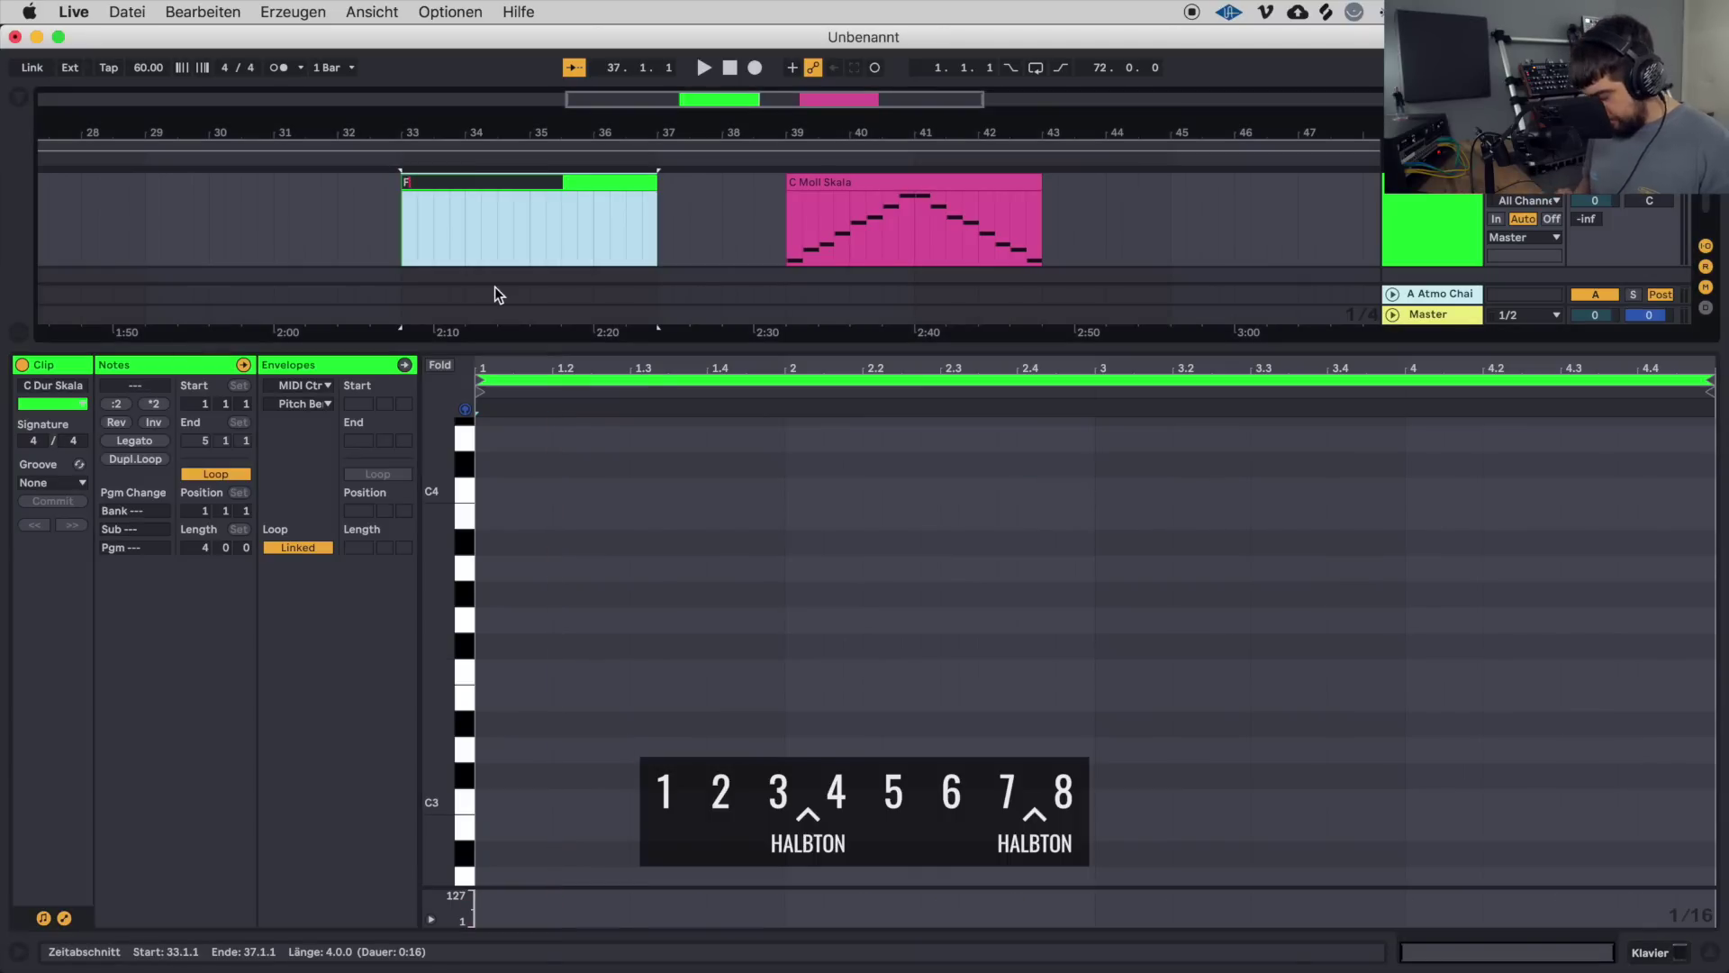
{"action": "type", "text": "# Dur"}
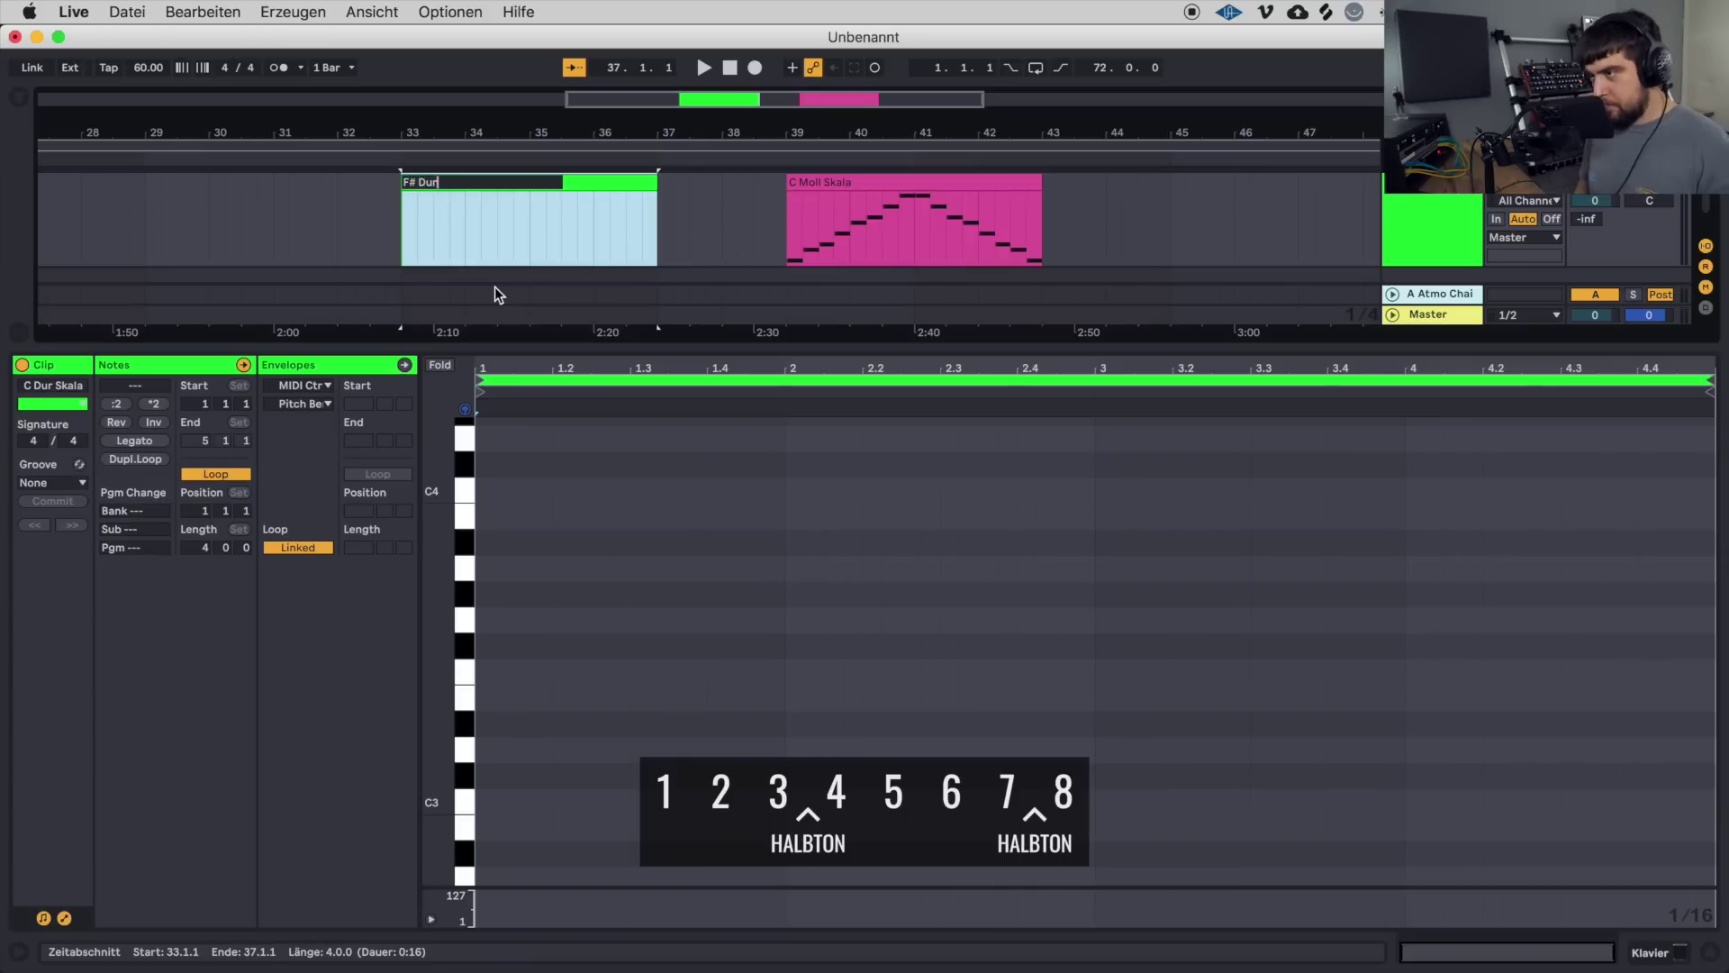
{"action": "type", "text": " bzw. "}
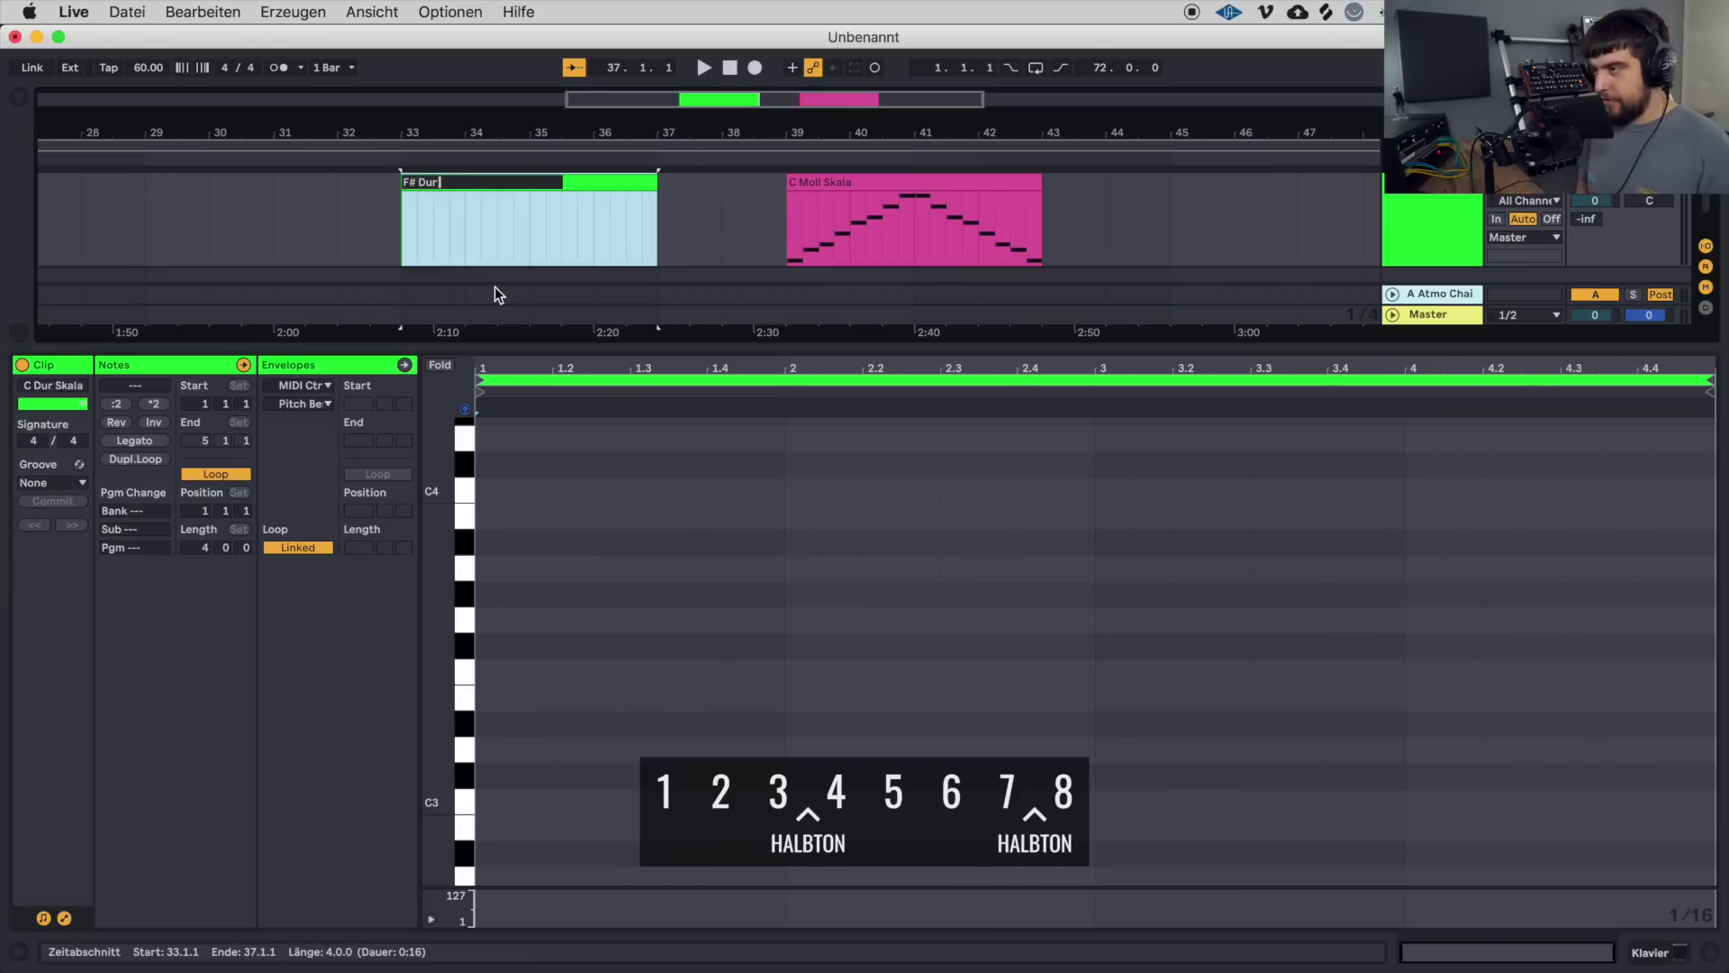
{"action": "type", "text": "Fis Dur"}
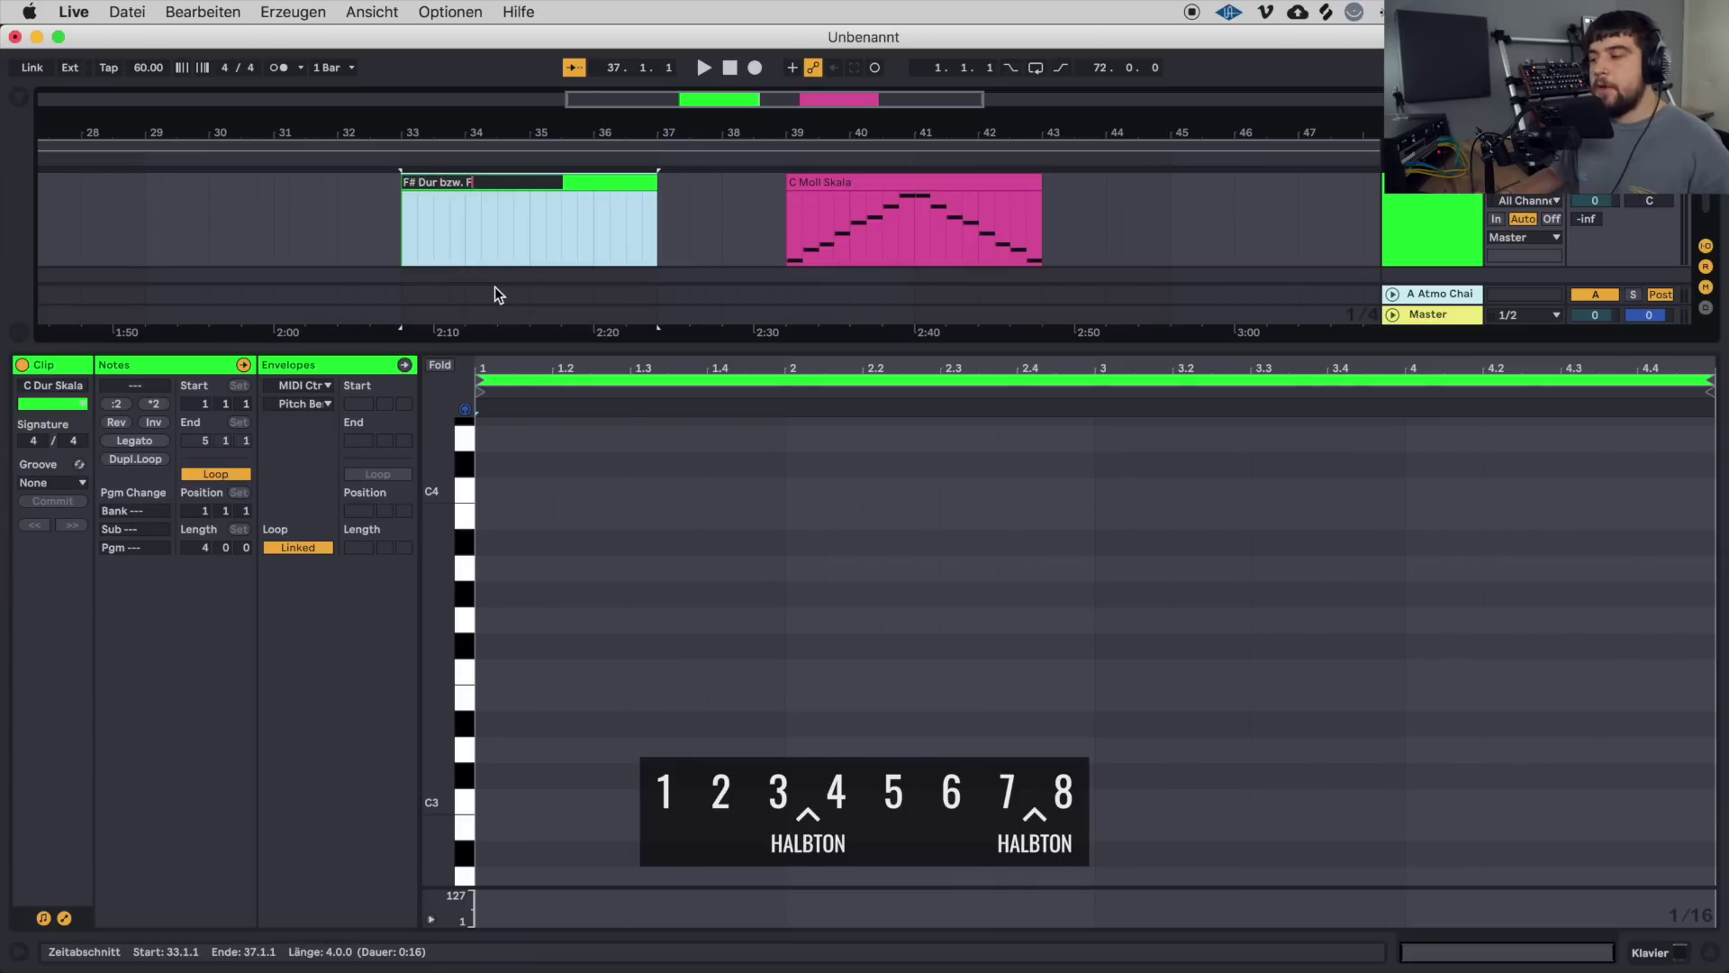
{"action": "key", "text": "Return"}
Place and play an F#3 note at 1.1.1, and duplicate it to 1.2 raised two semitones to G#3.
{"action": "key", "text": "space"}
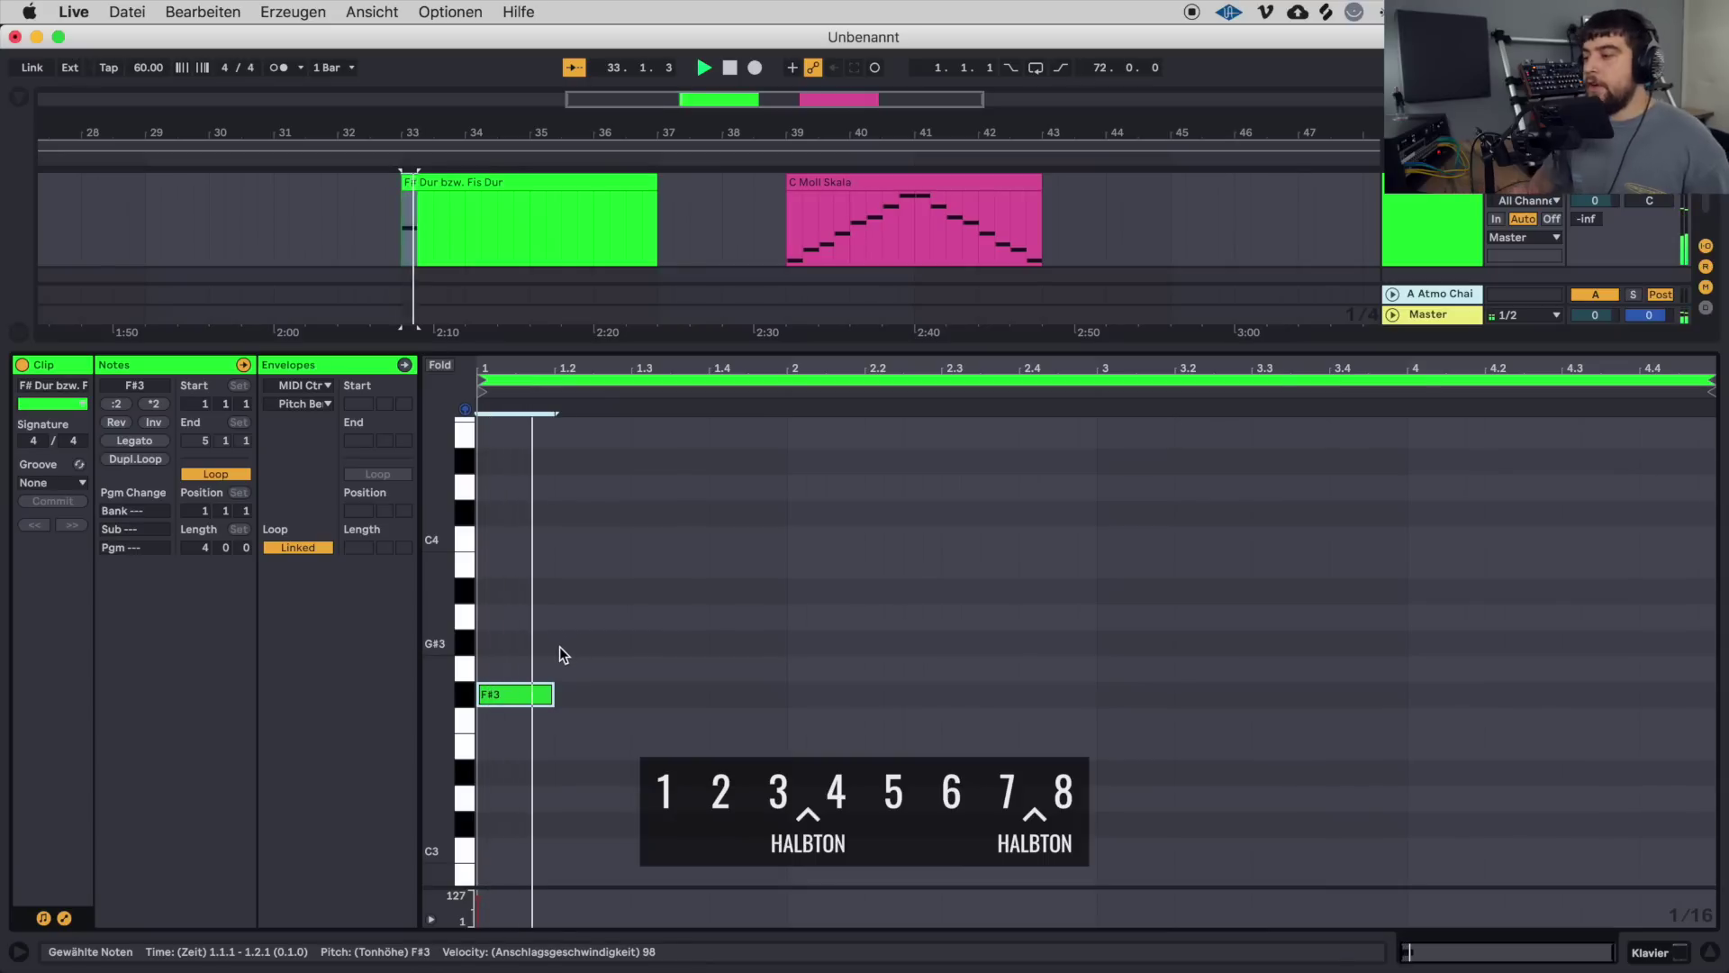
{"action": "key", "text": "space"}
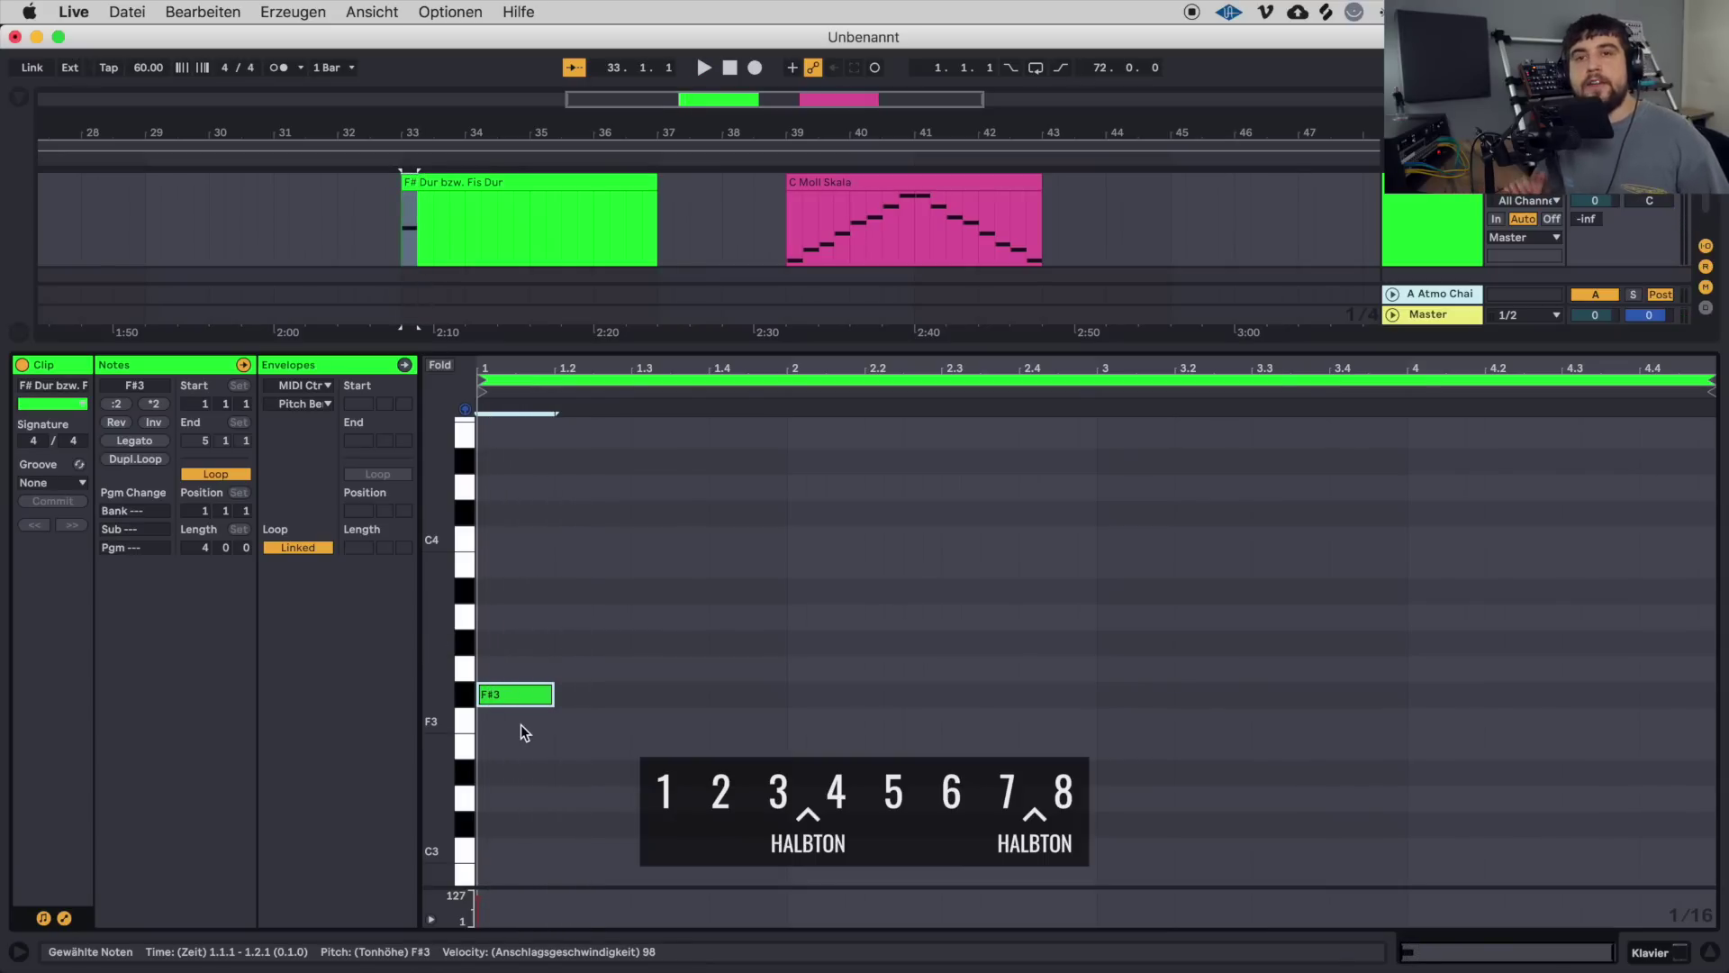
{"action": "key", "text": "super+d"}
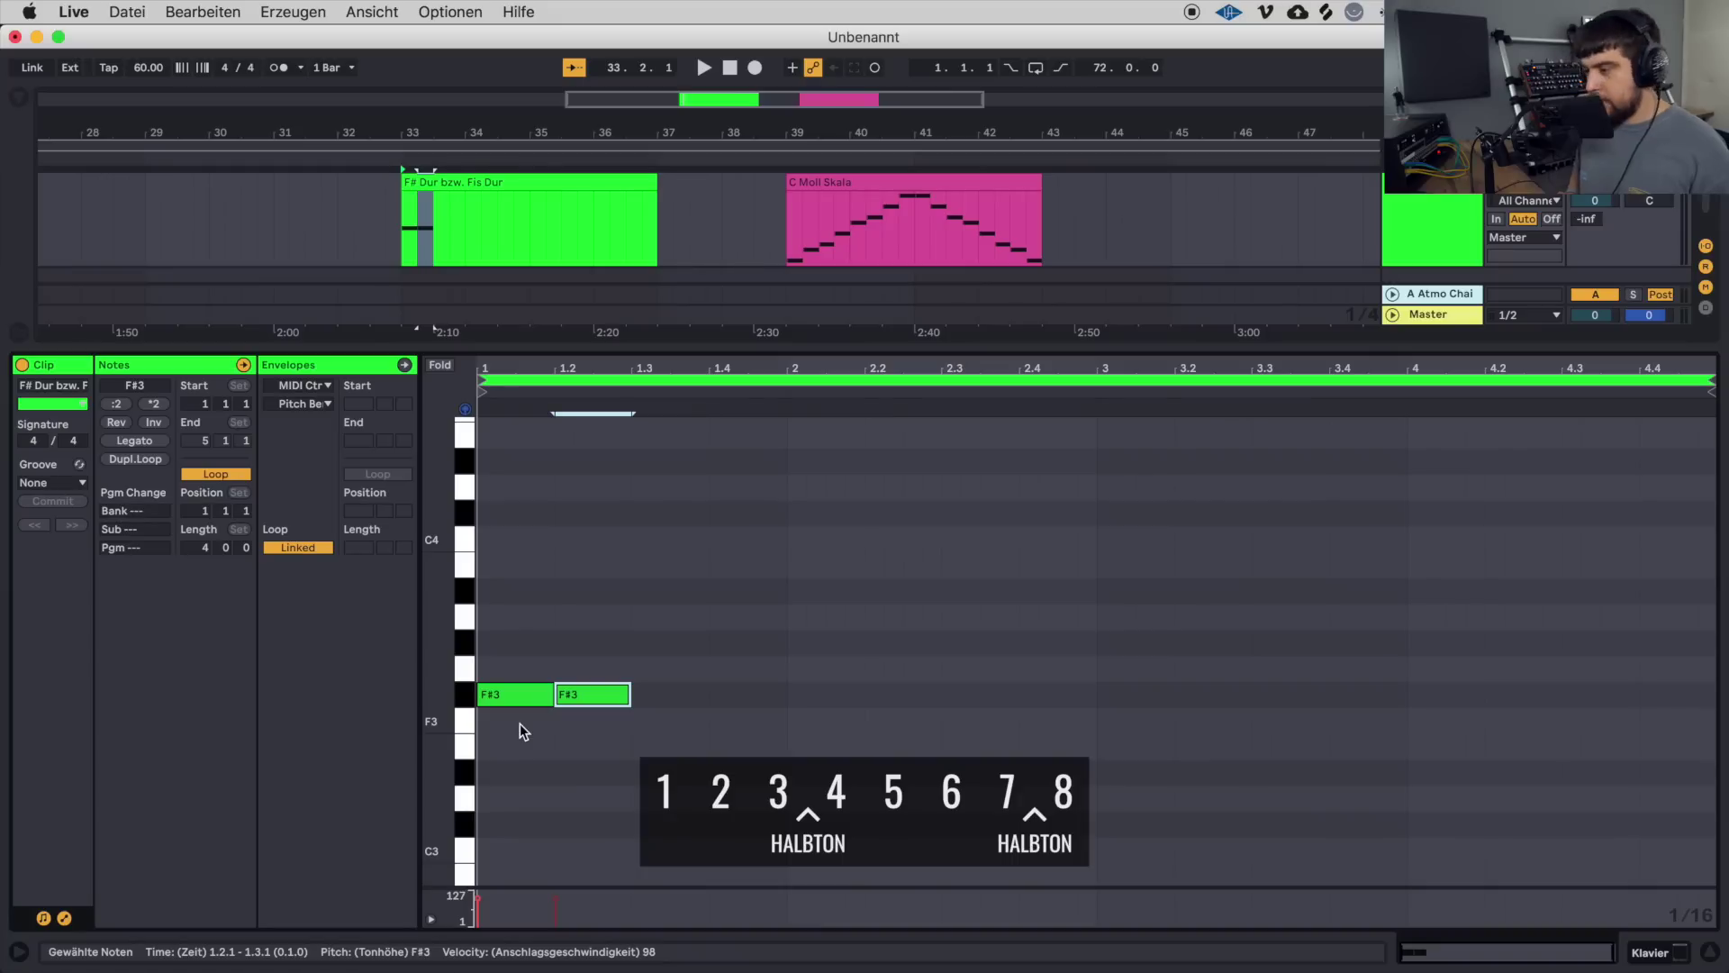
{"action": "key", "text": "Up"}
{"action": "key", "text": "Up"}
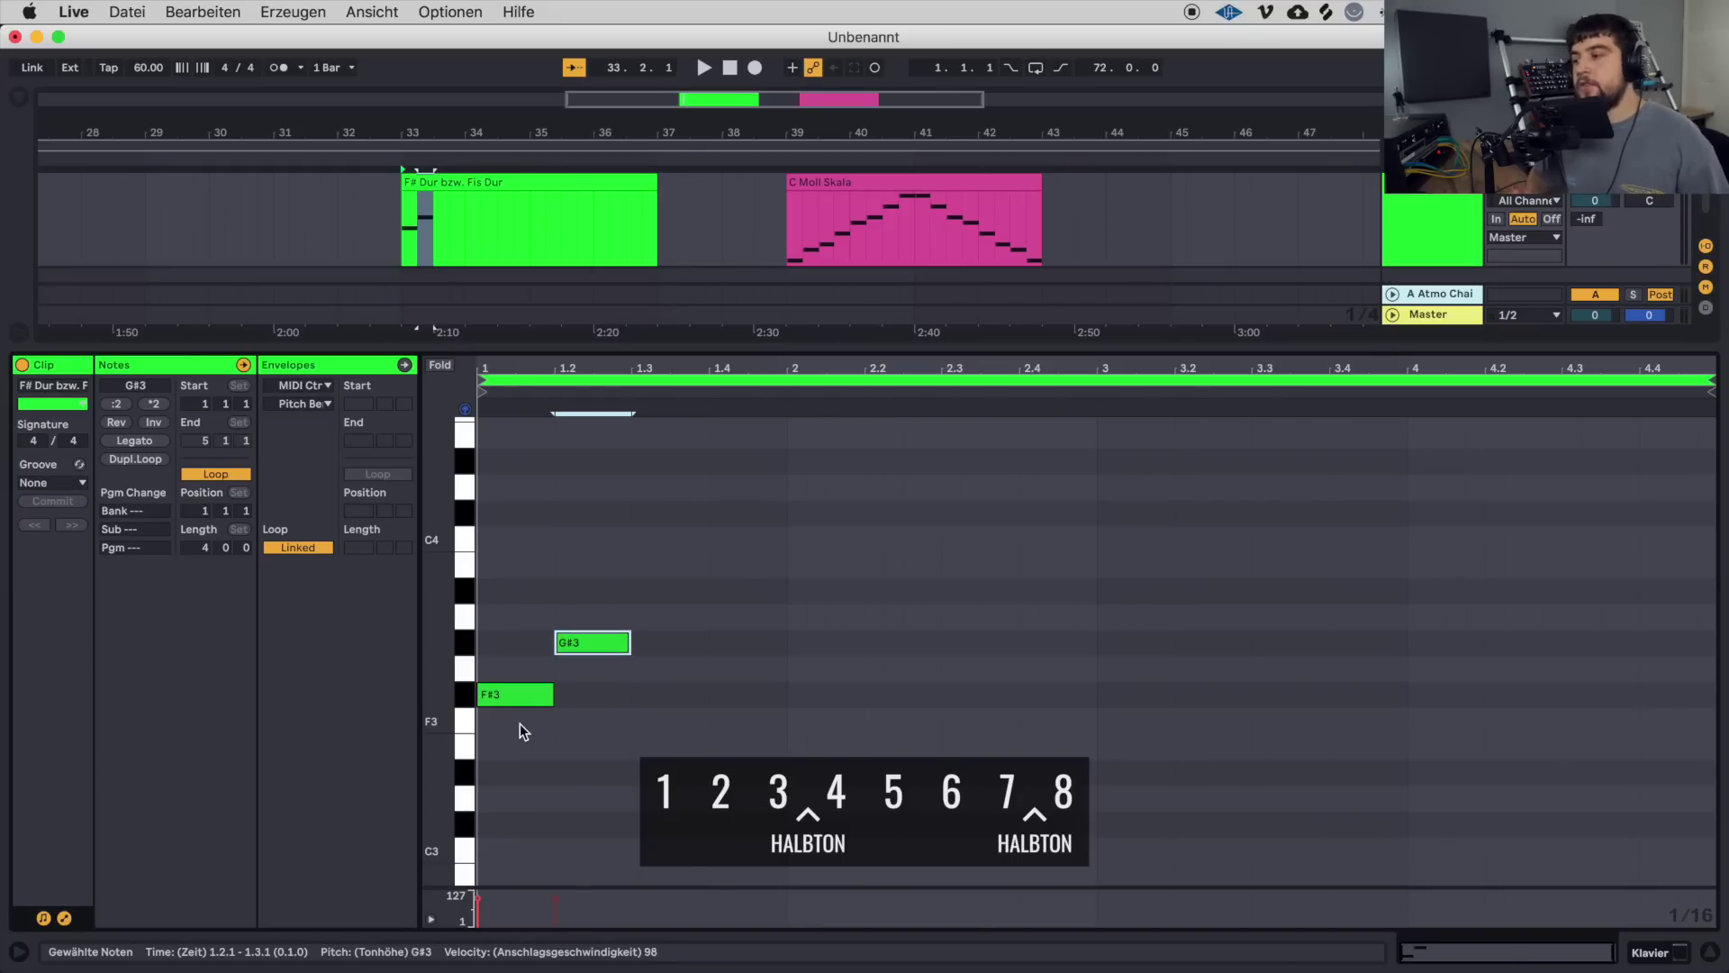
Extend the scale with A#3 at 1.3 and B3 at 1.4 by duplicating and transposing the preceding note.
{"action": "key", "text": "super+d"}
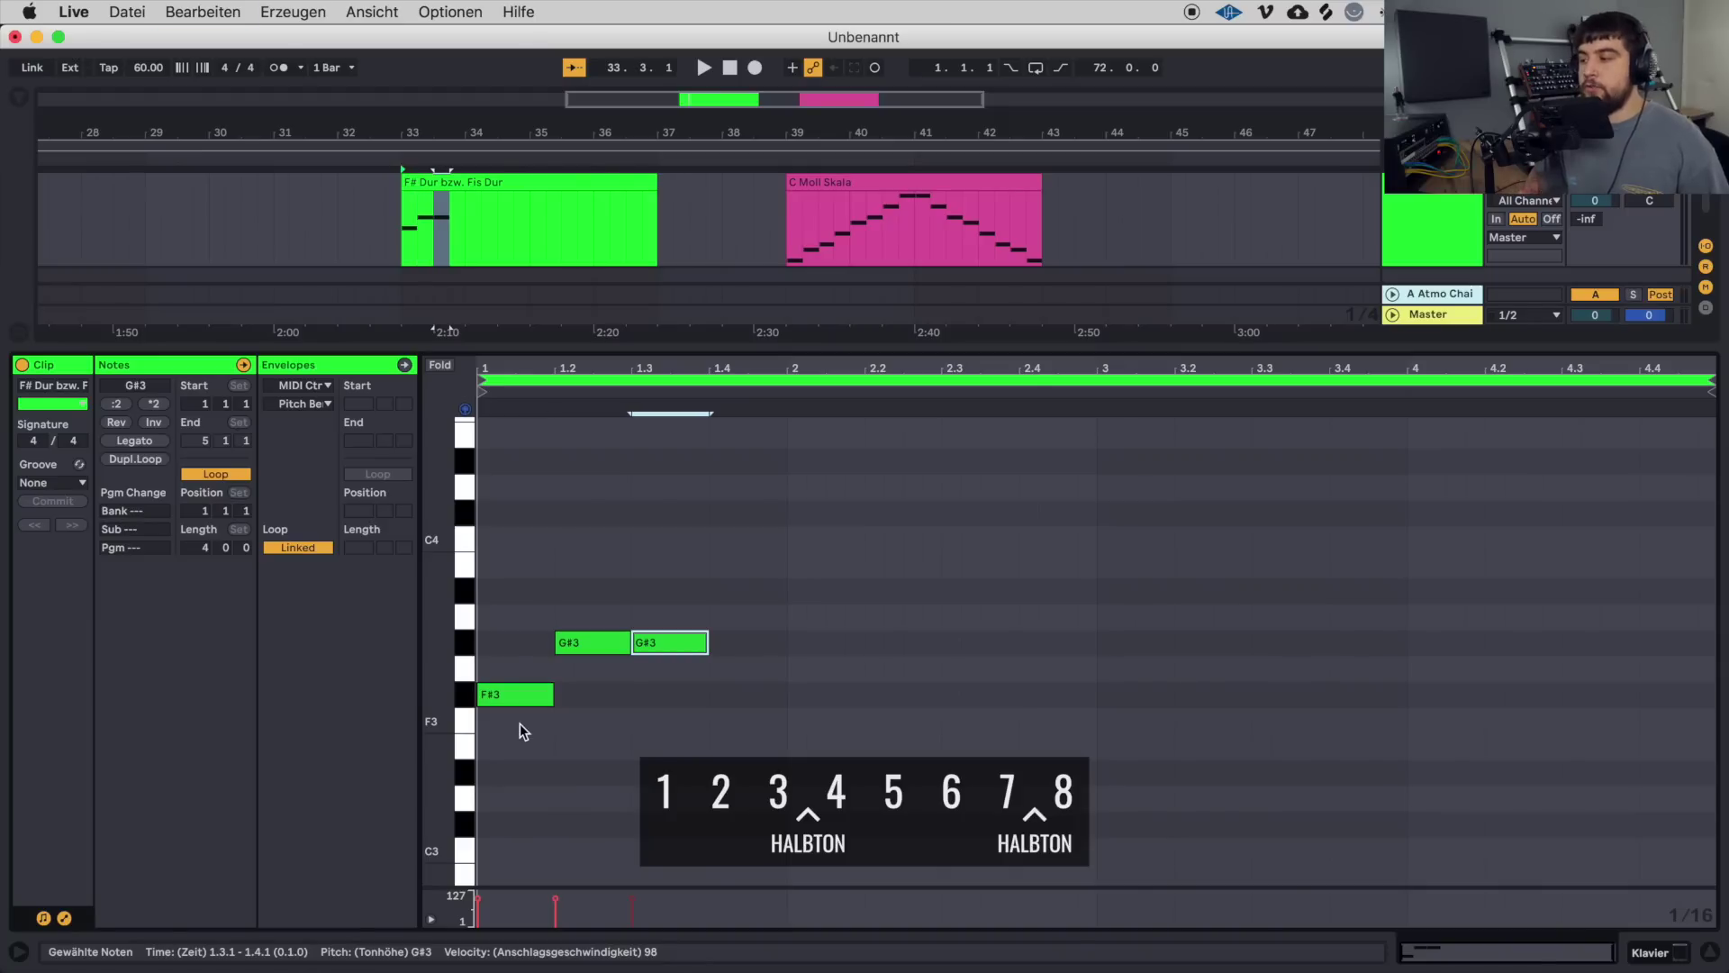
{"action": "key", "text": "Up"}
{"action": "key", "text": "Up"}
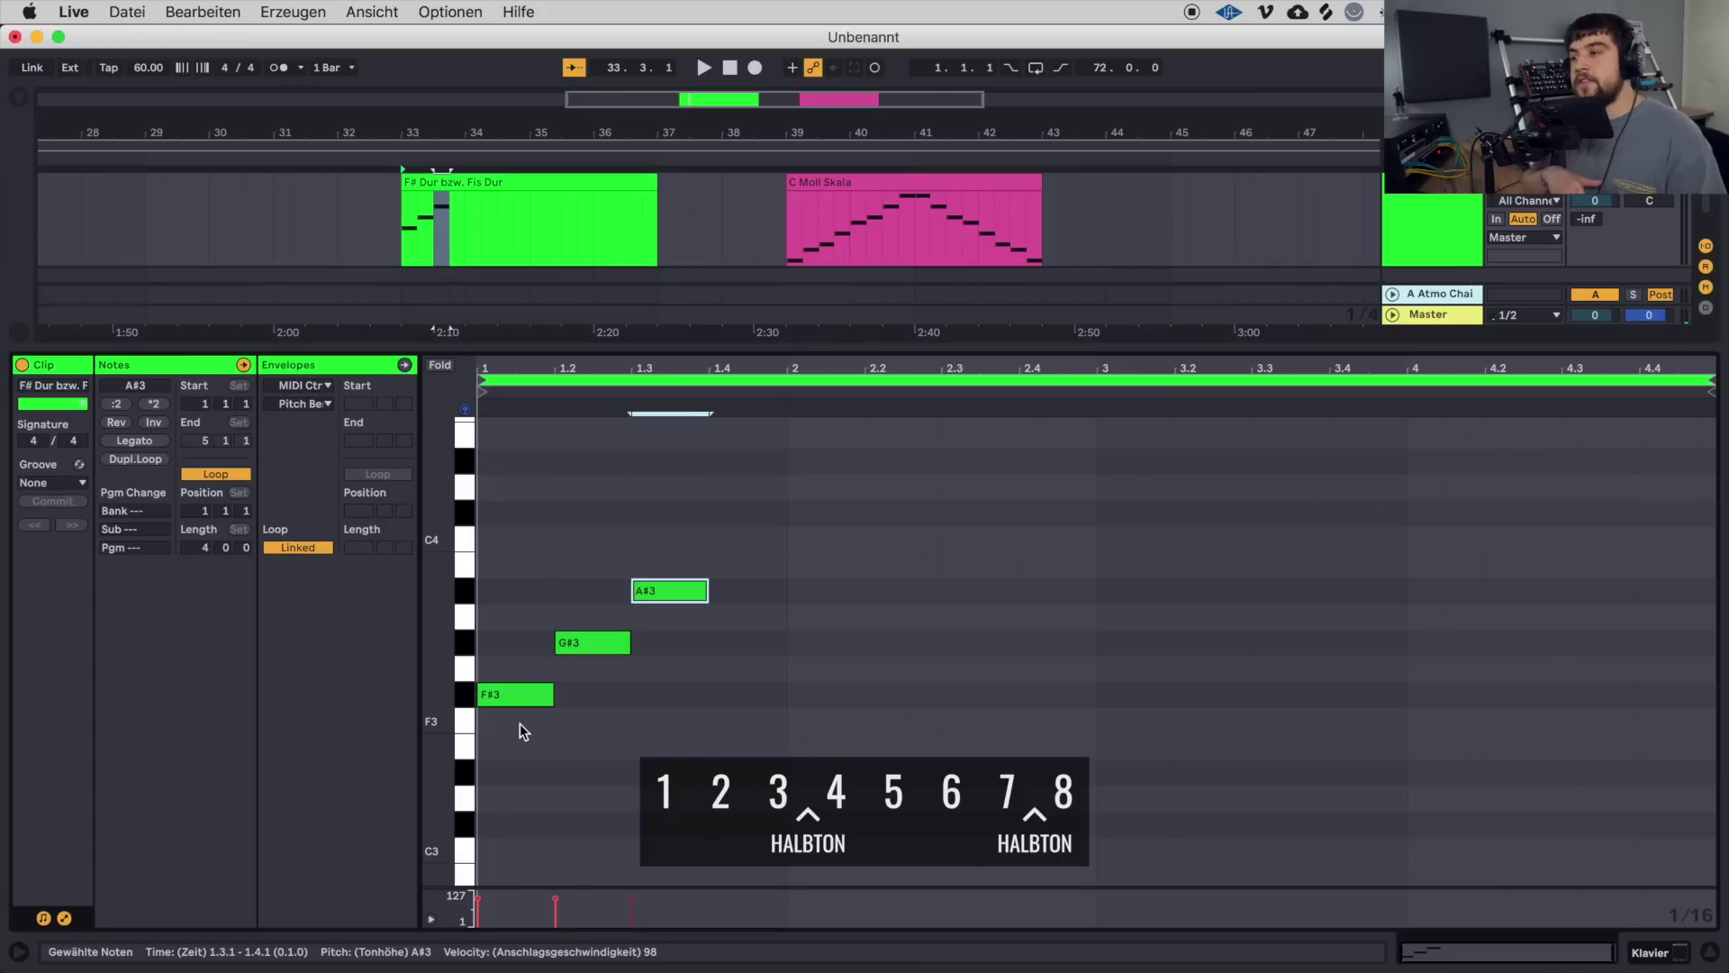
{"action": "key", "text": "super+d"}
{"action": "key", "text": "Up"}
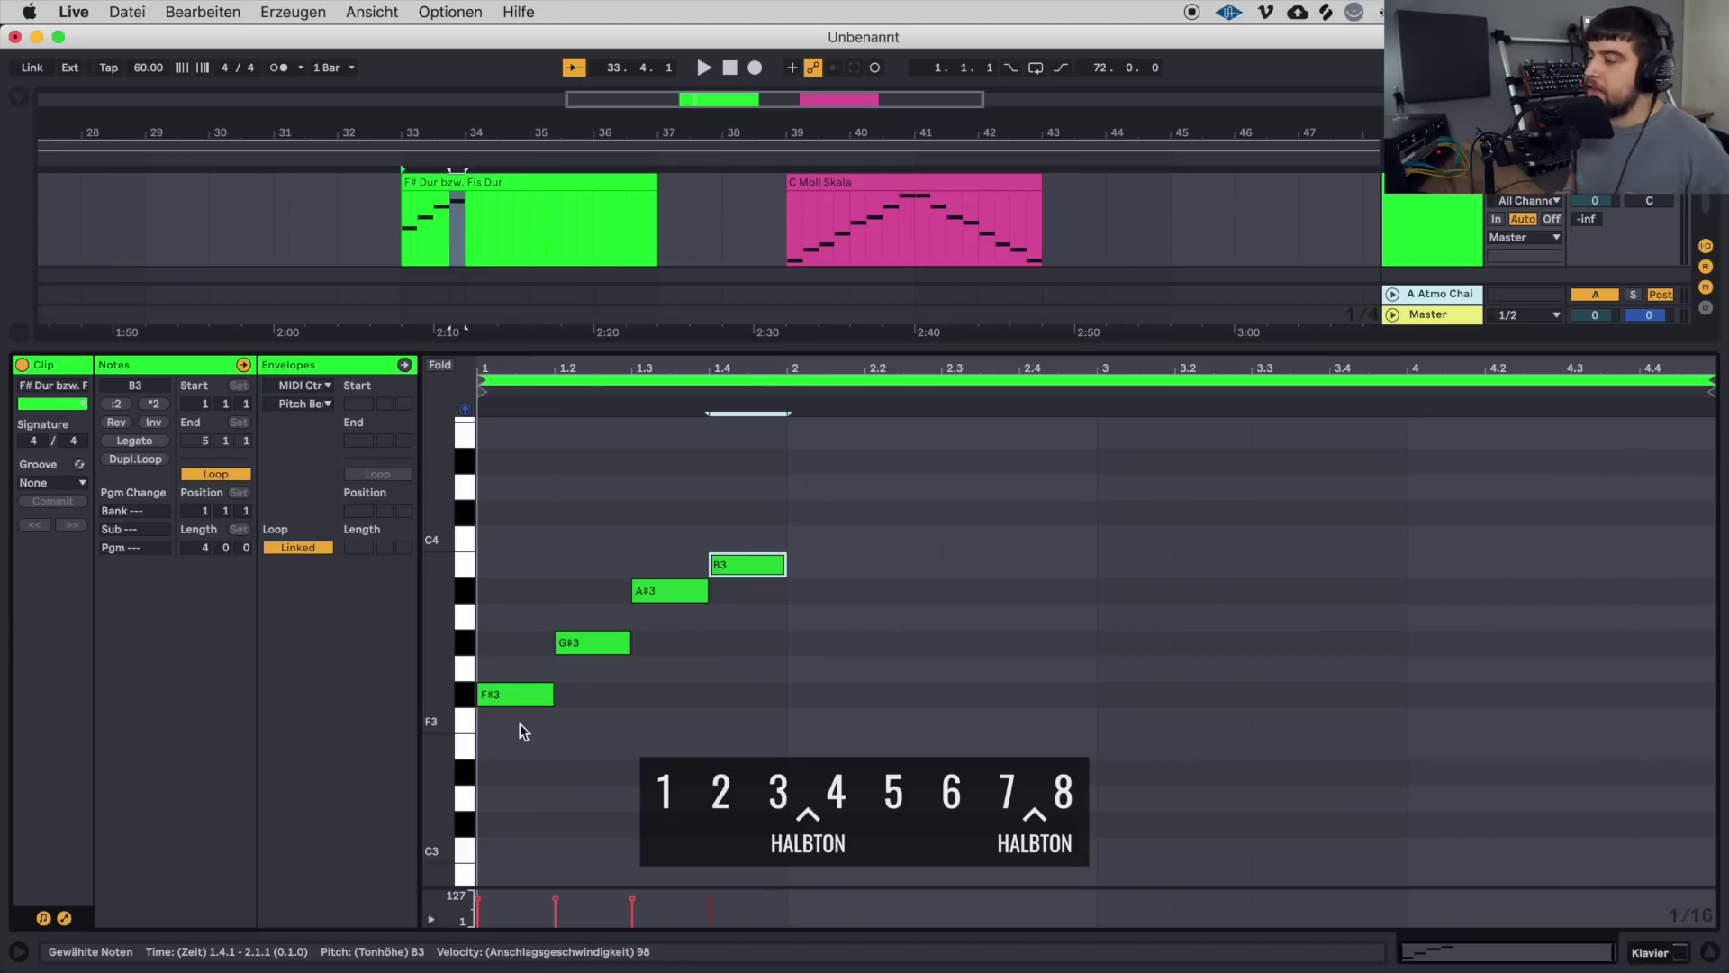
Continue the F# major scale with C#4 at 2.1 and D#4 at 2.2, each a transposed duplicate.
{"action": "key", "text": "super+d"}
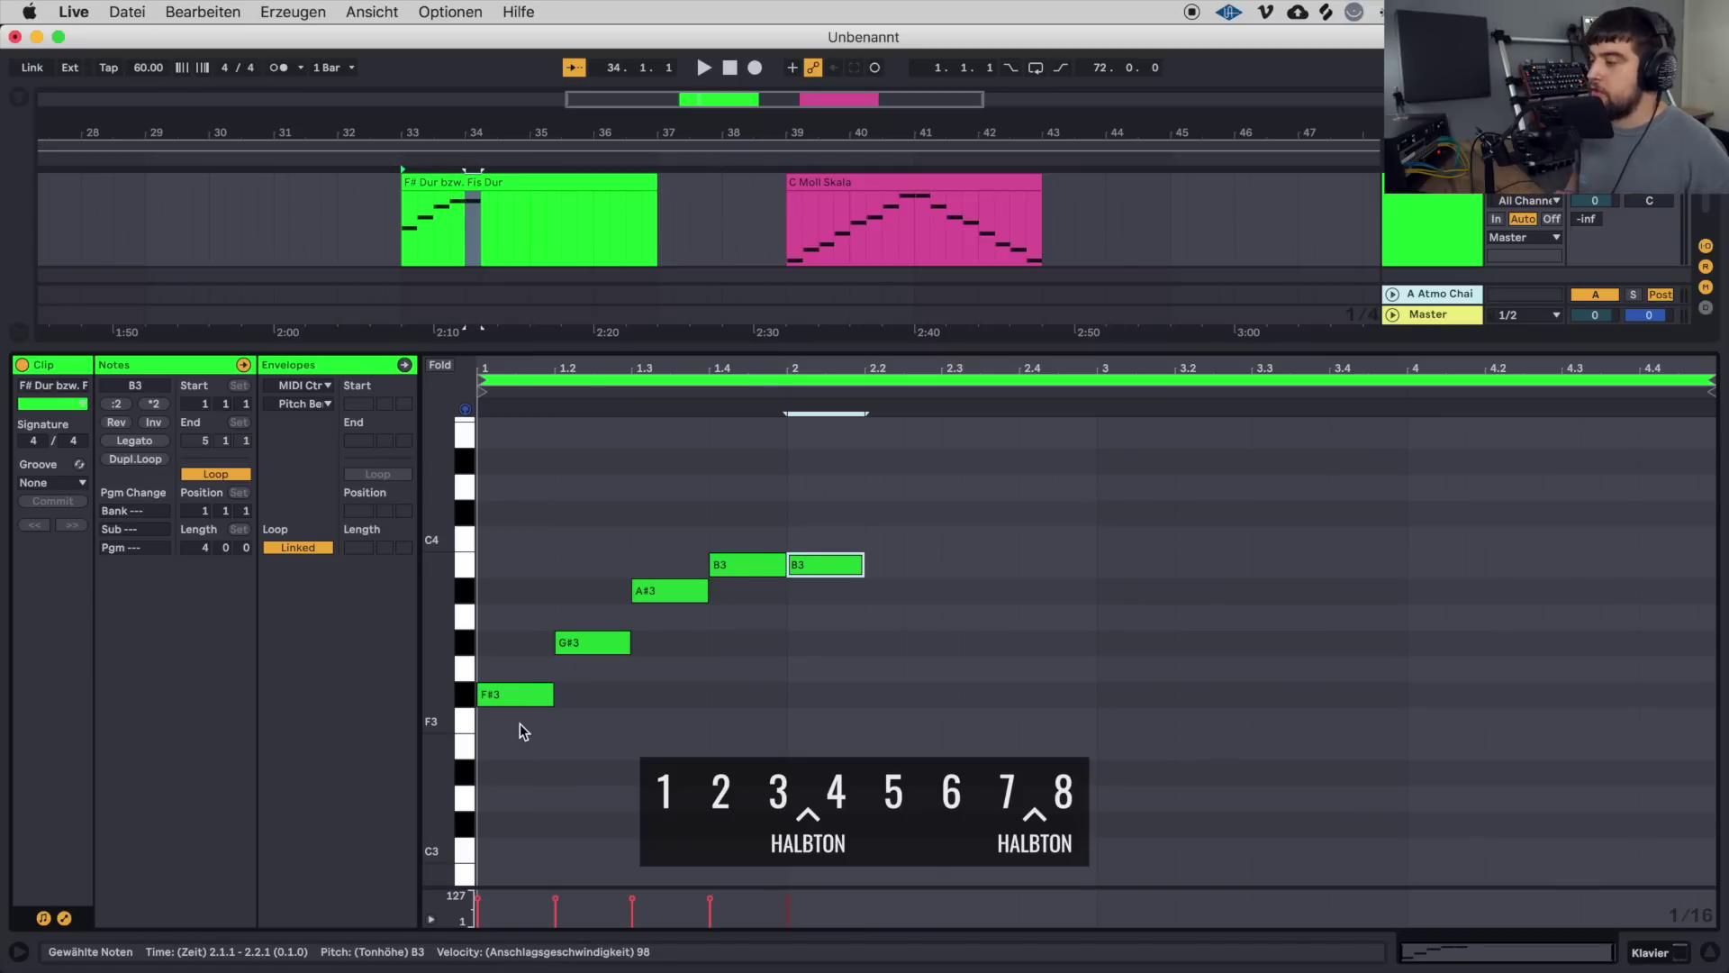
{"action": "key", "text": "Up"}
{"action": "key", "text": "Up"}
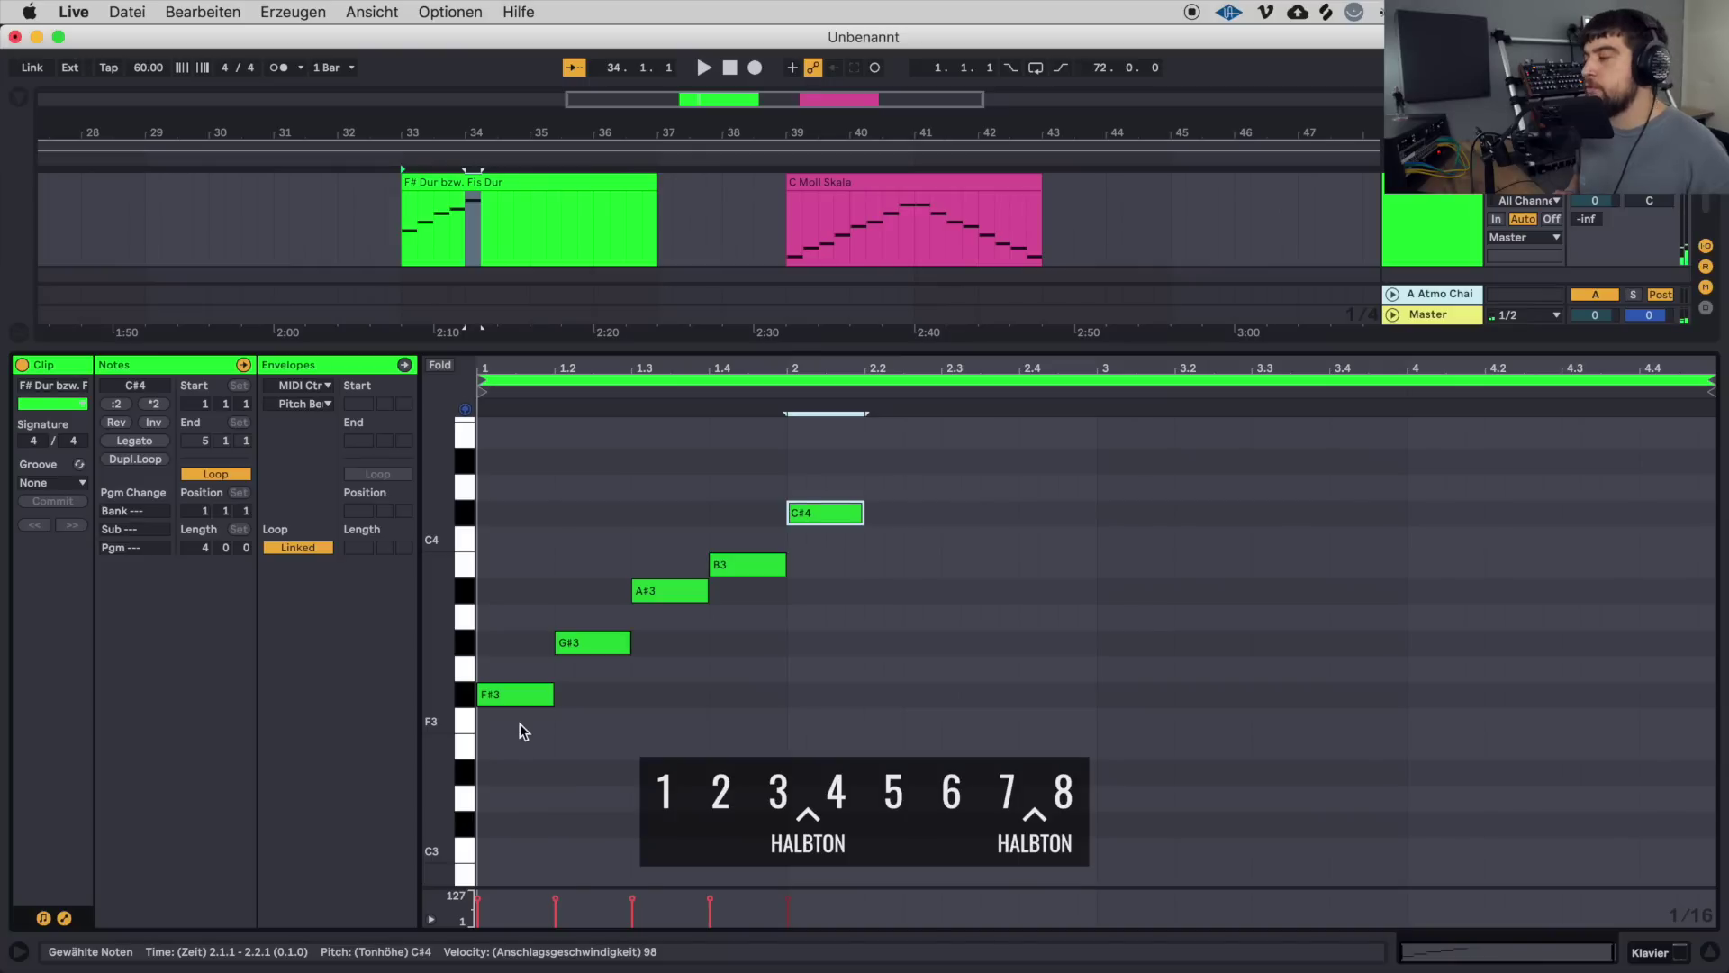
{"action": "key", "text": "super+d"}
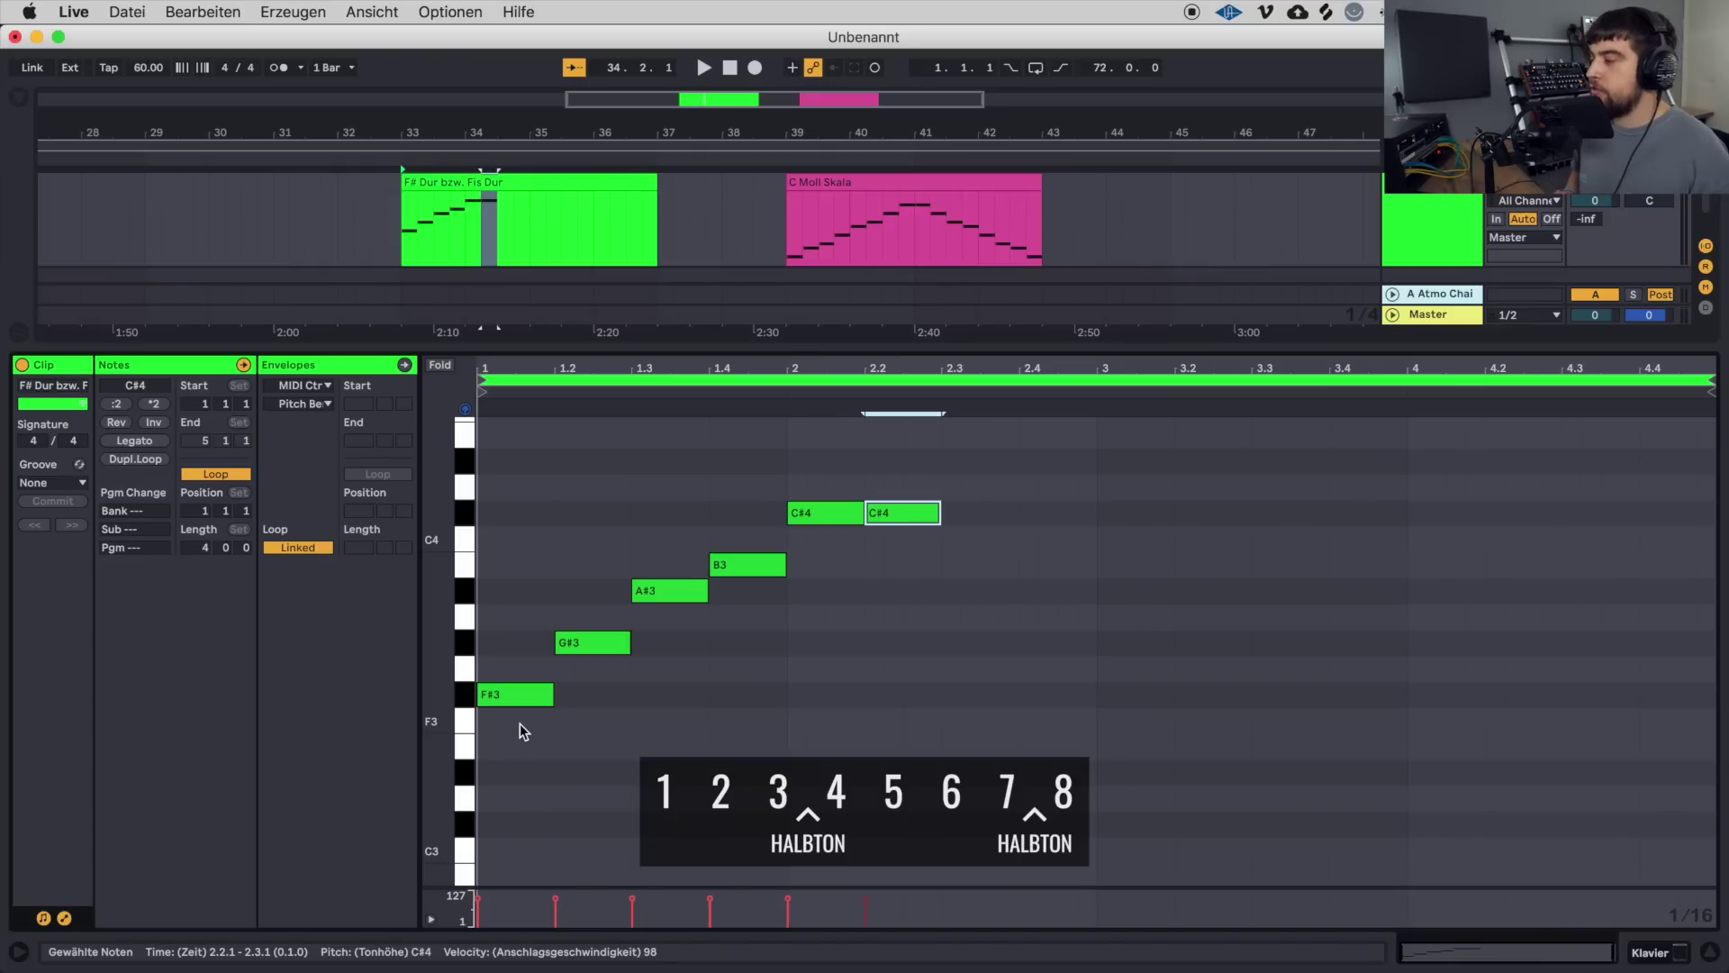
{"action": "key", "text": "Up"}
{"action": "key", "text": "Up"}
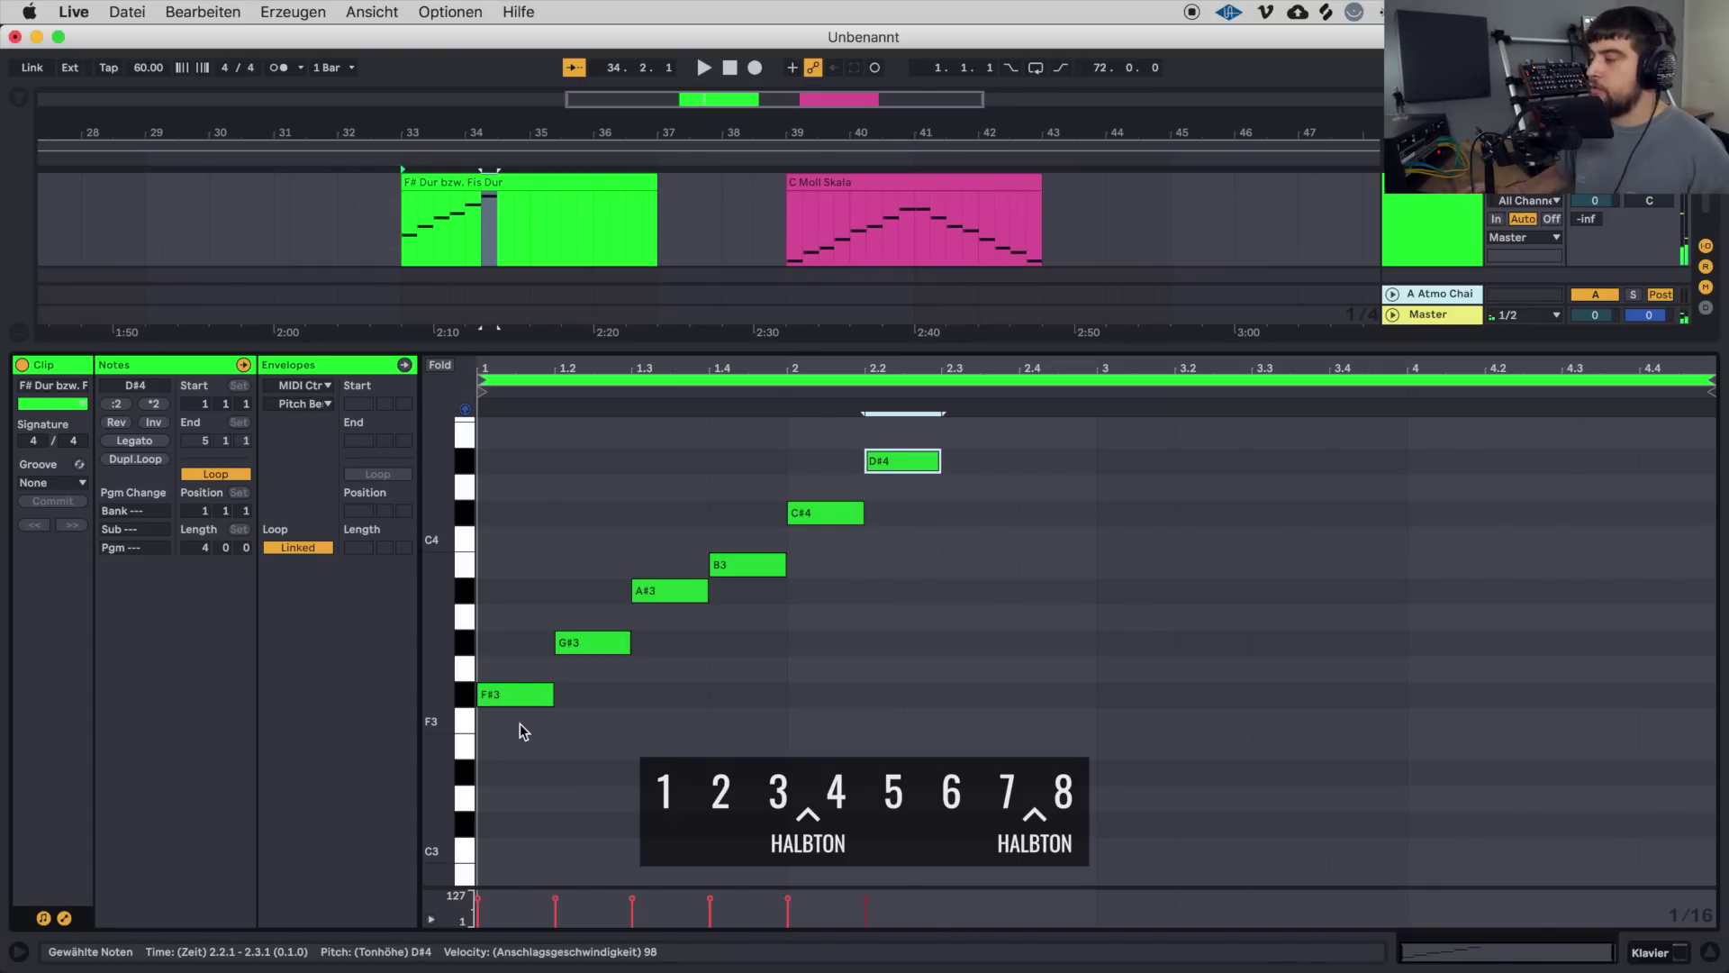
Complete the F# major scale with transposed duplicates: F4 at 2.3 and F#4 at 2.4.
{"action": "scroll", "coordinate": [653, 666], "scroll_direction": "up", "scroll_amount": 3}
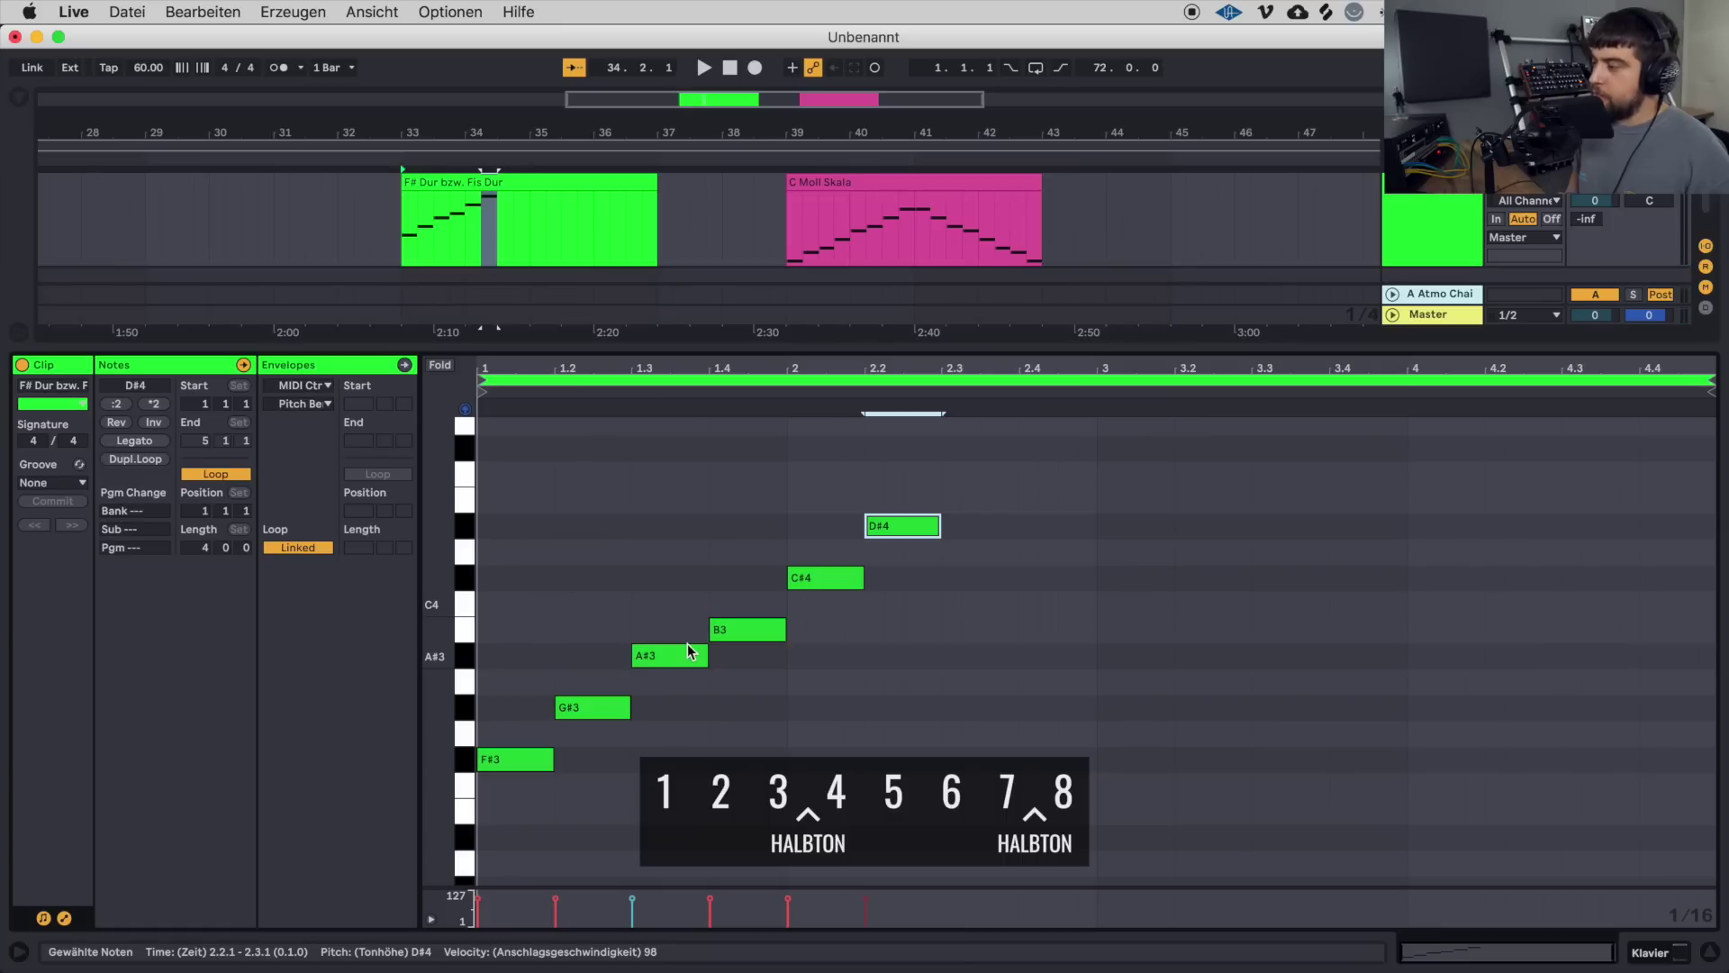
{"action": "key", "text": "super+d"}
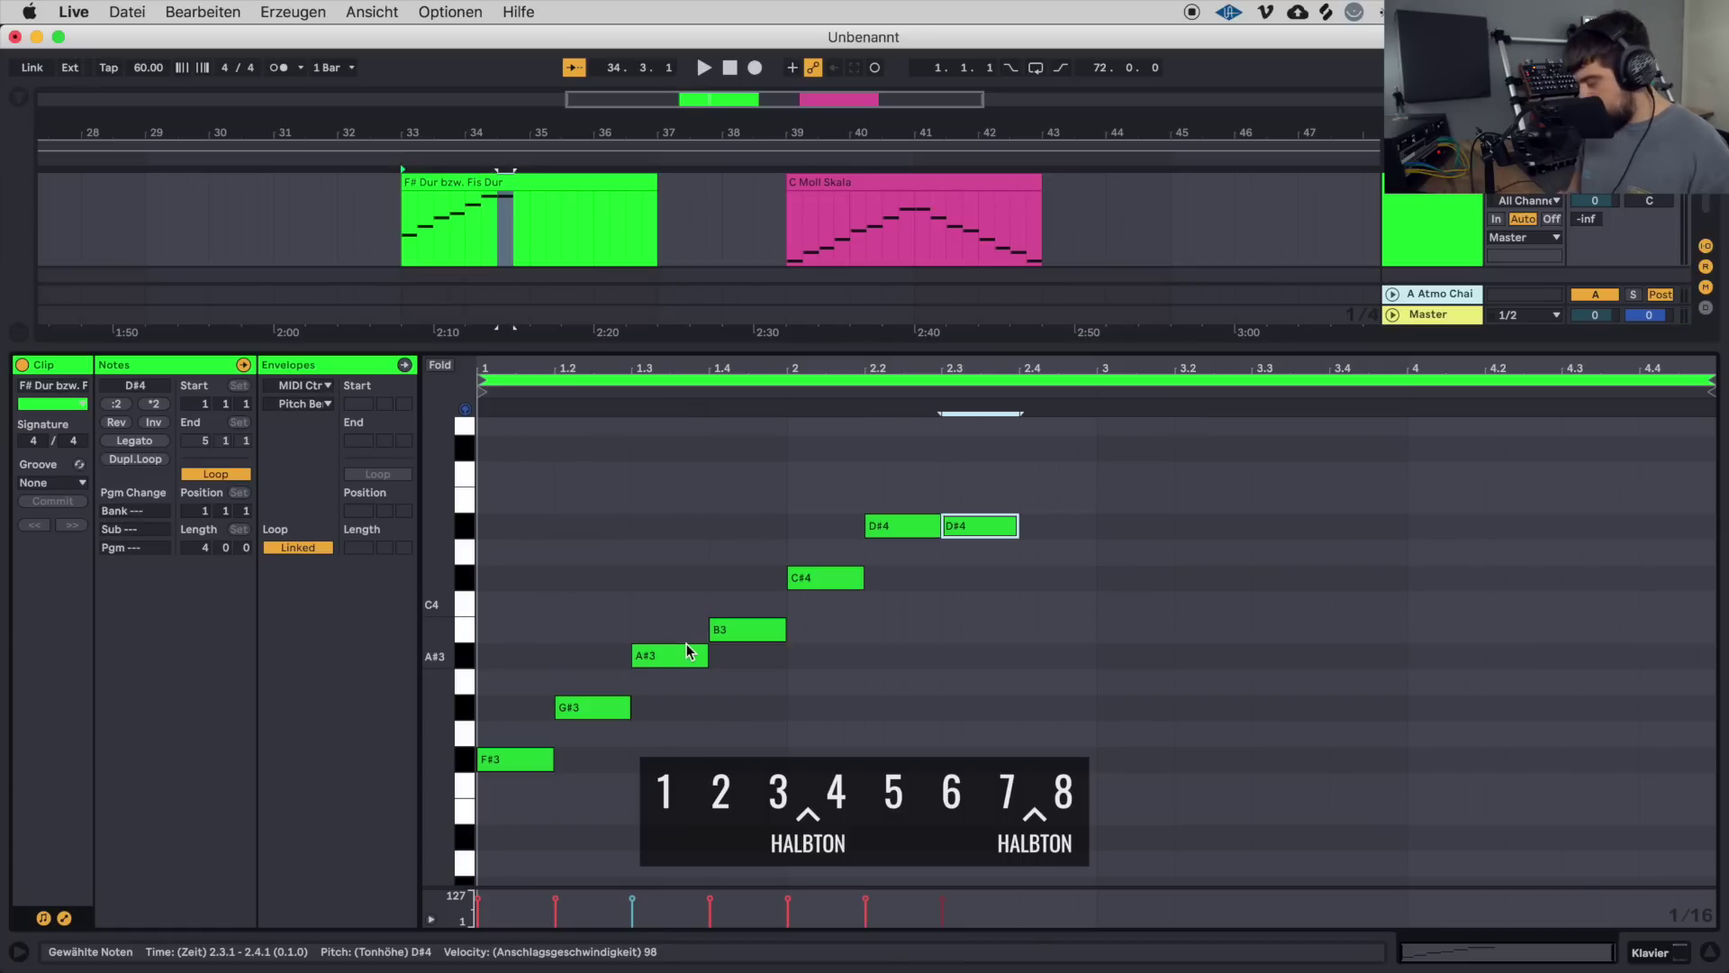
{"action": "key", "text": "Up"}
{"action": "key", "text": "Up"}
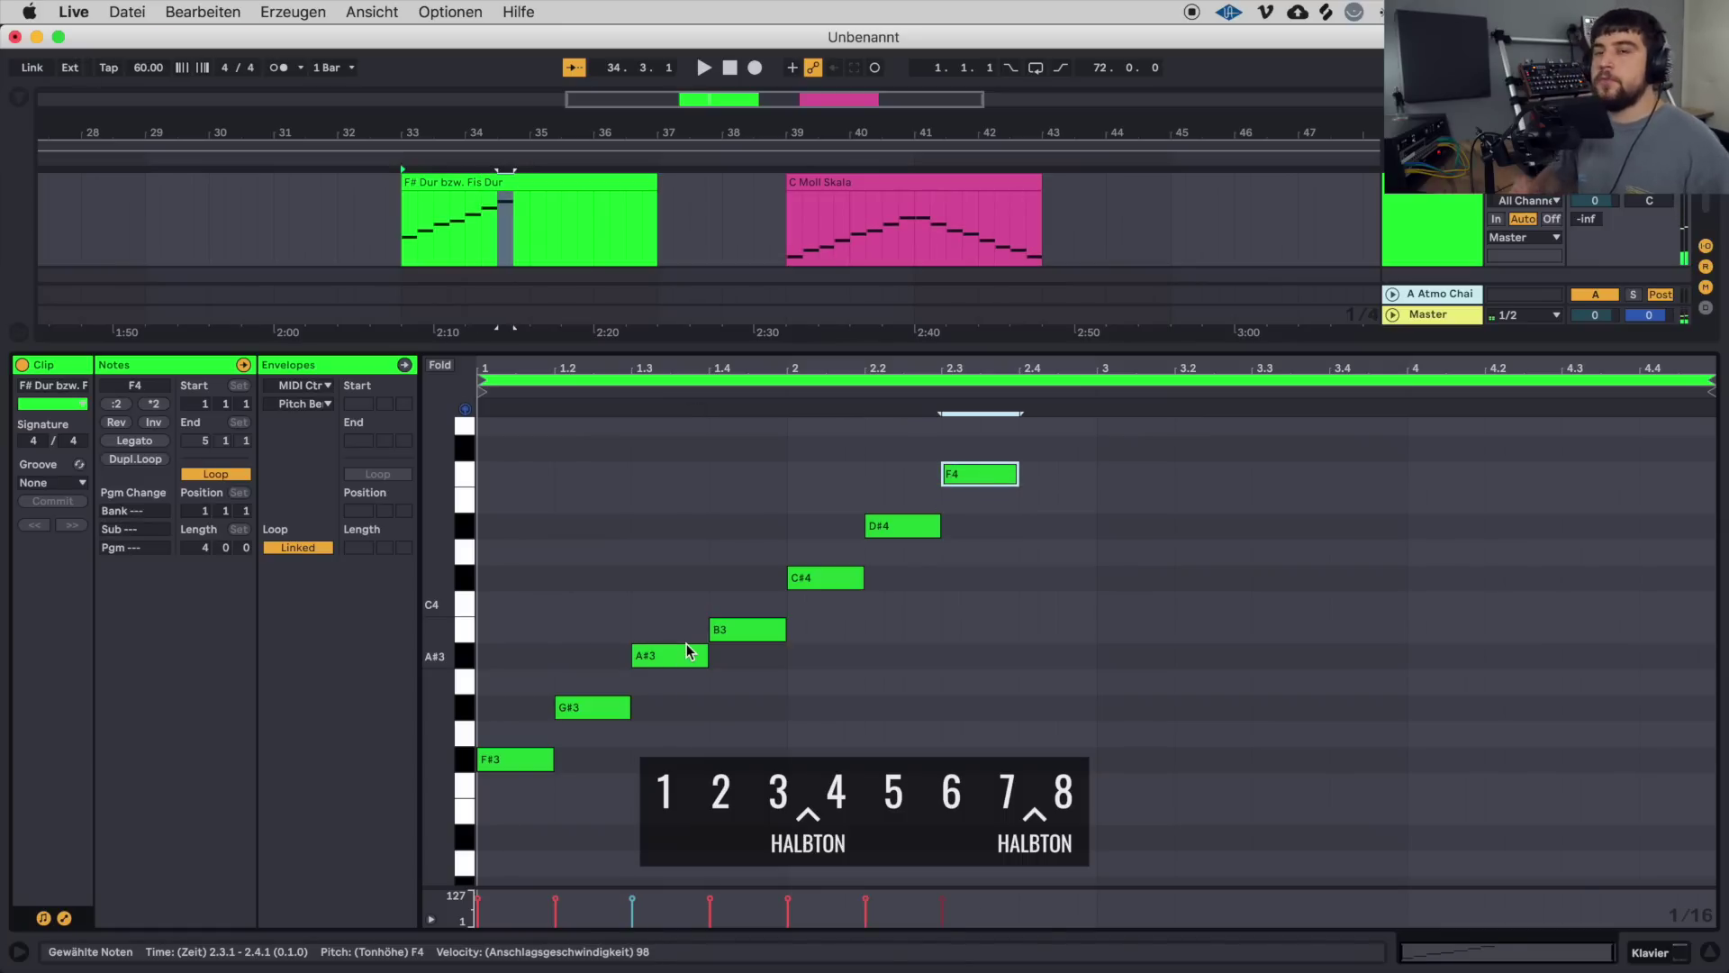
{"action": "key", "text": "super+d"}
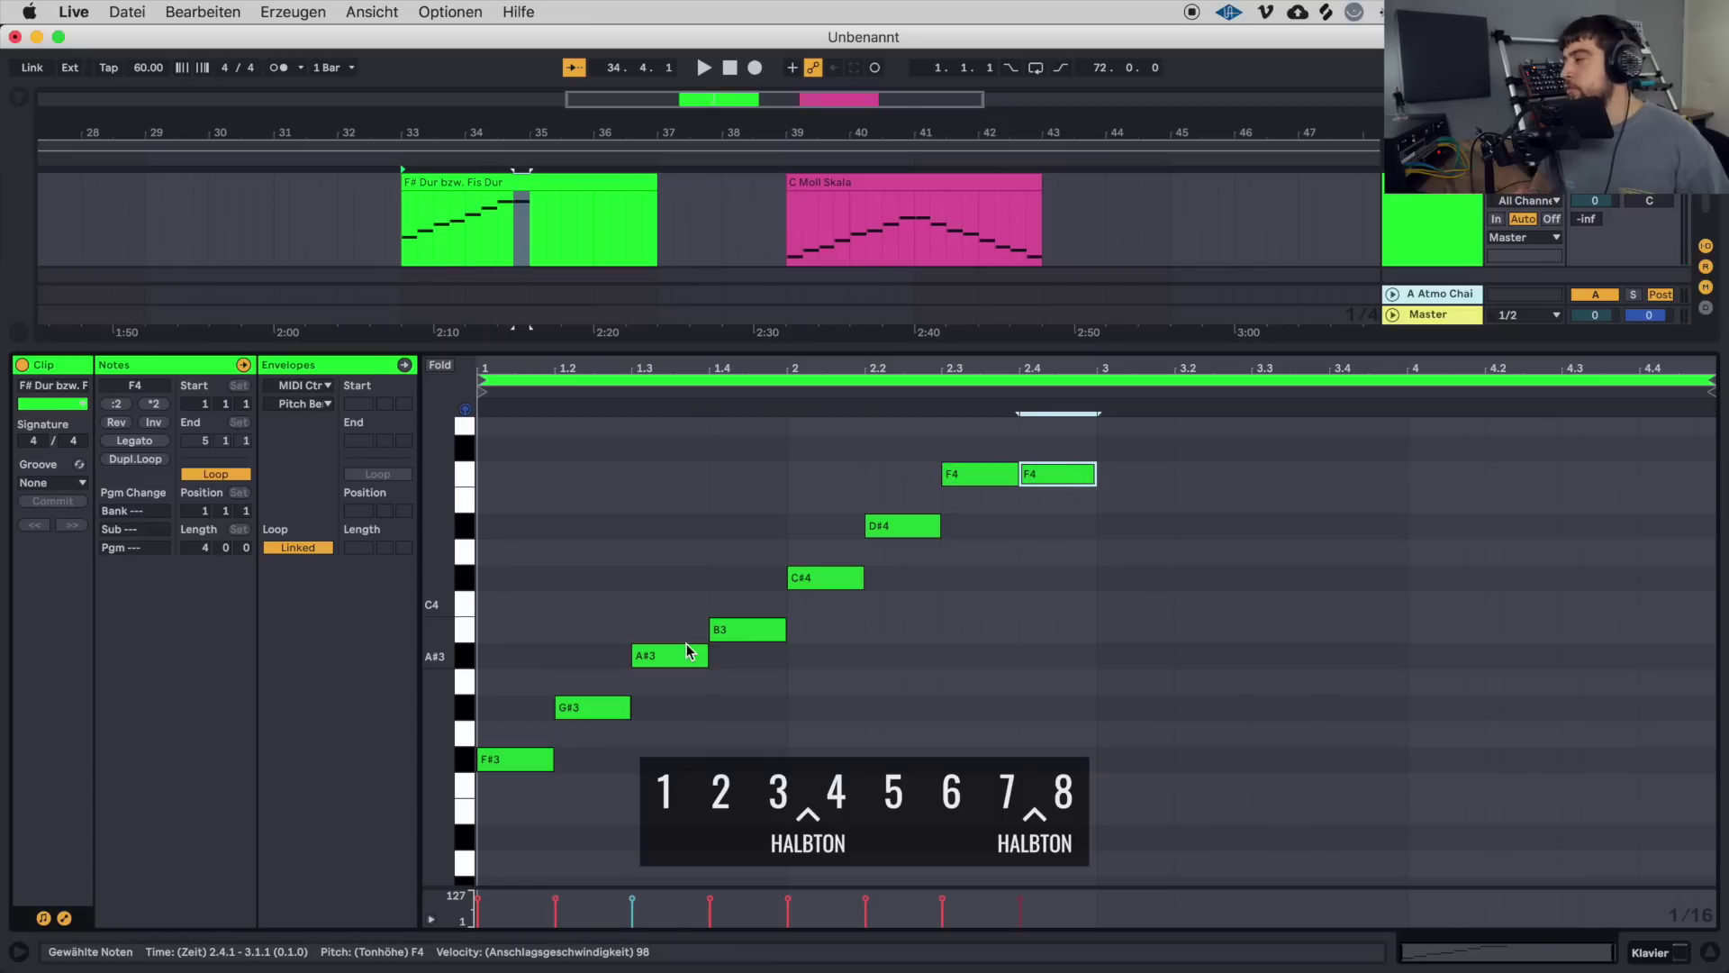
{"action": "key", "text": "Up"}
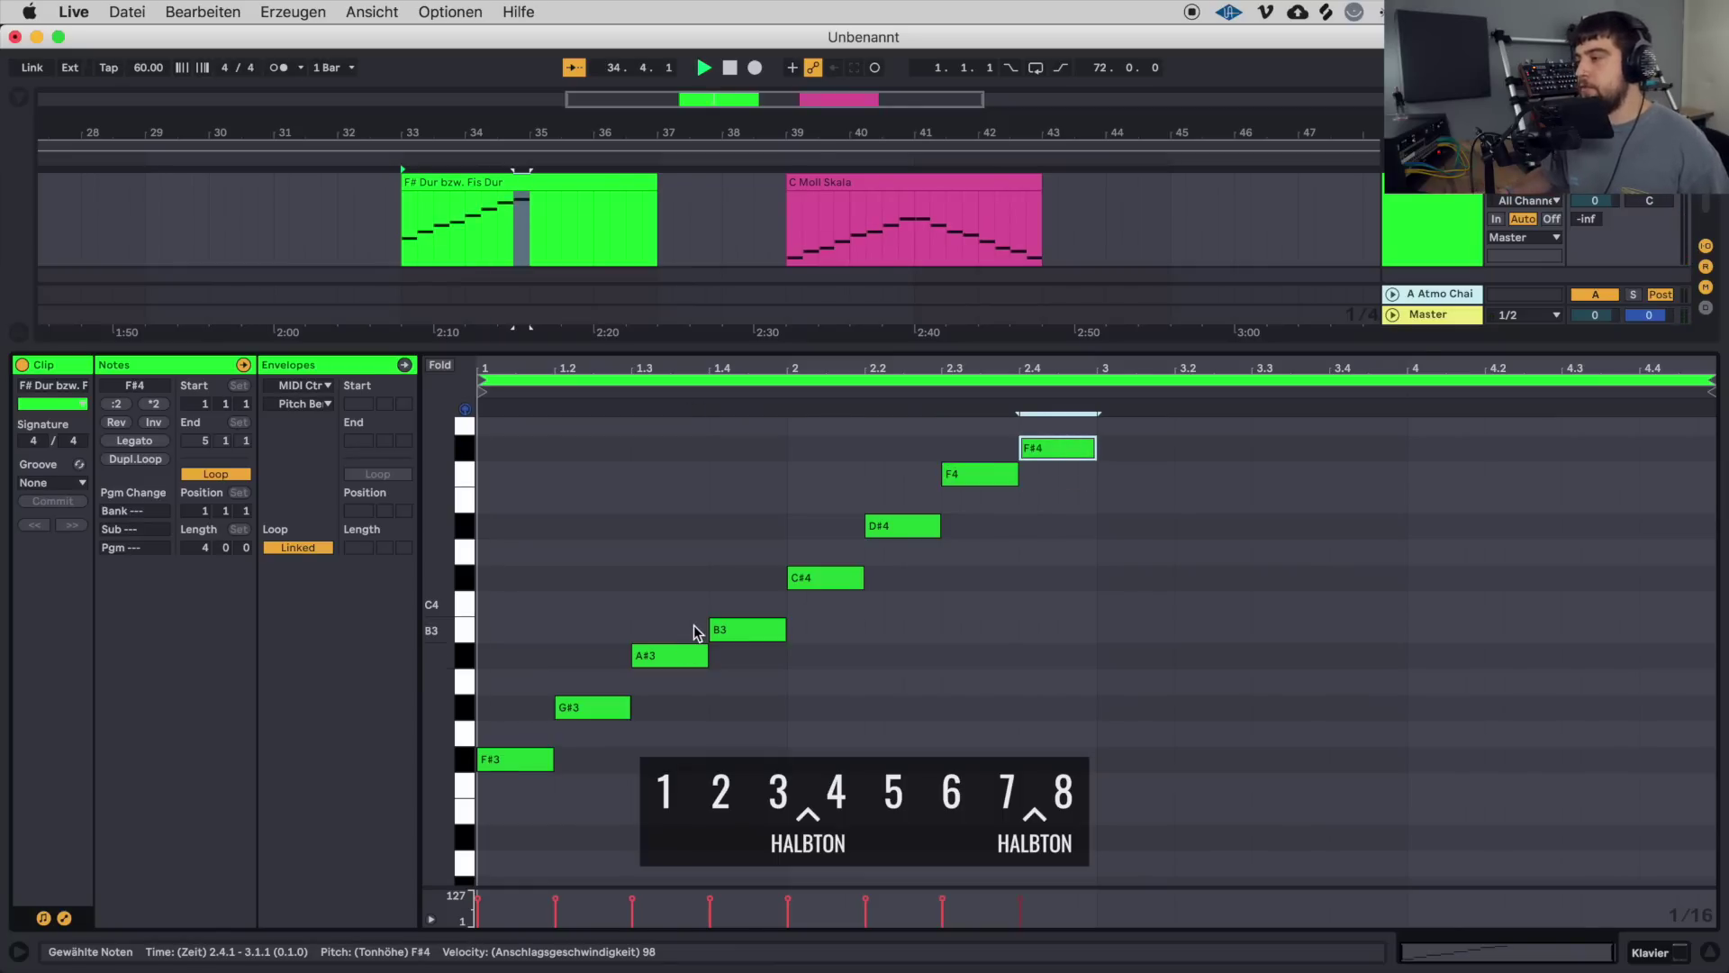
Stop playback and sound the notes of the C Moll Skala clip one by one, from C3 up to C4.
{"action": "key", "text": "space"}
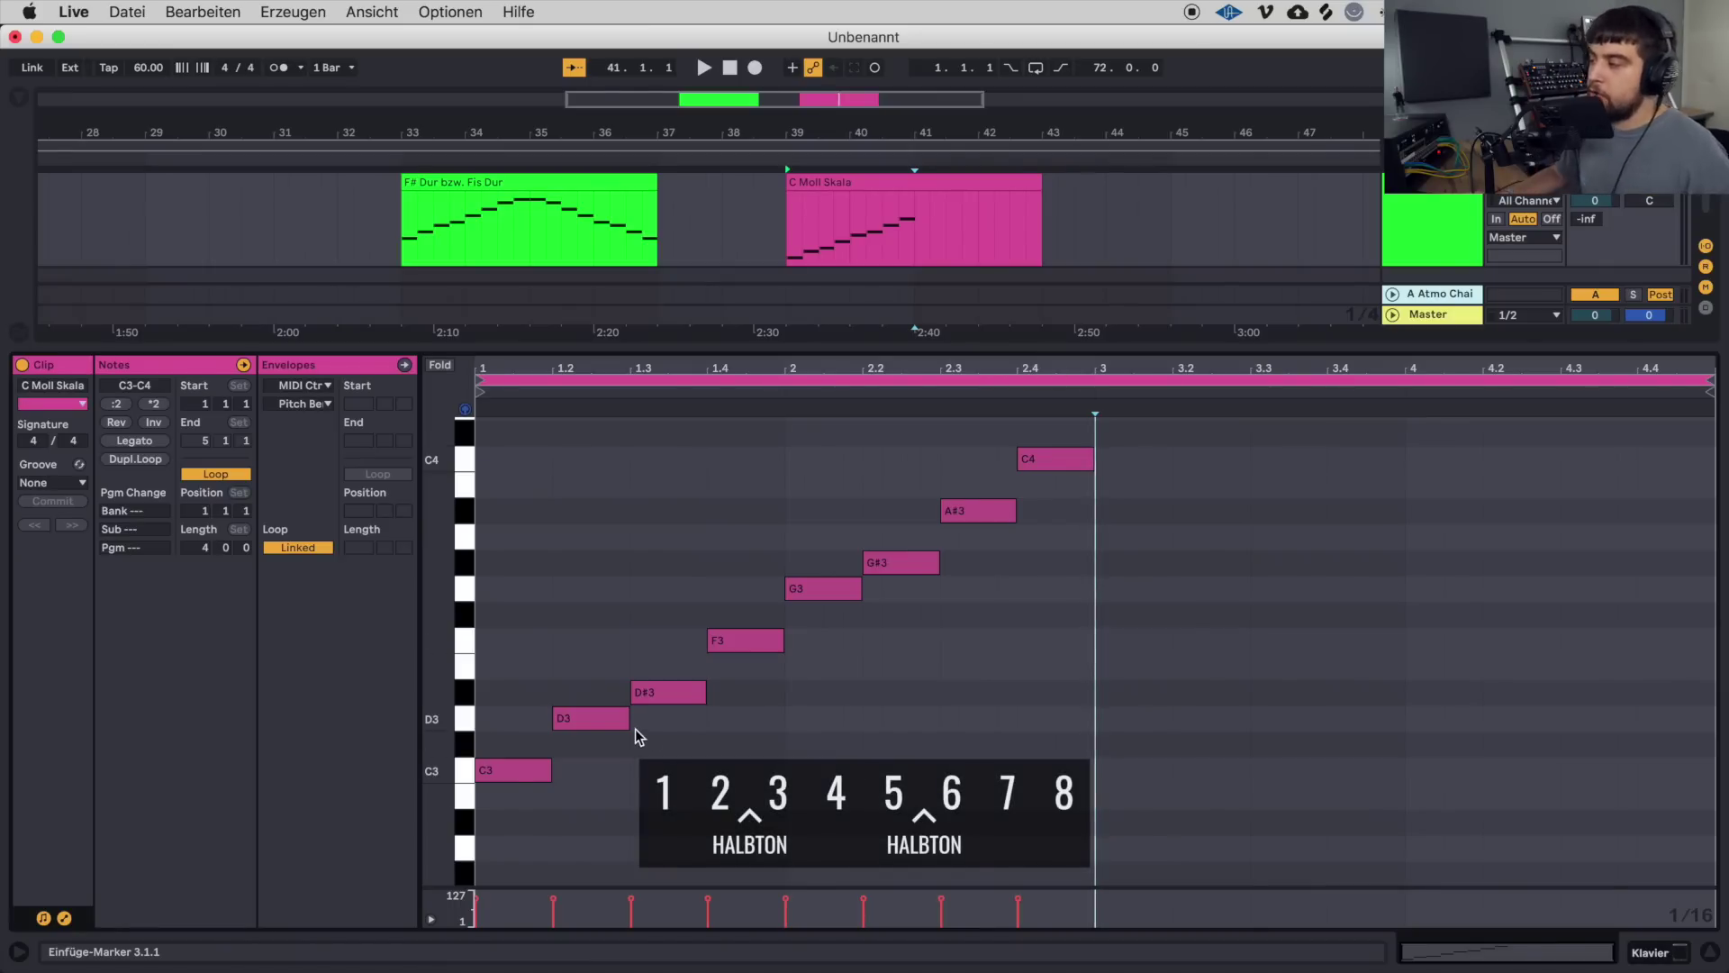
{"action": "left_click", "coordinate": [498, 772]}
{"action": "left_click", "coordinate": [581, 722]}
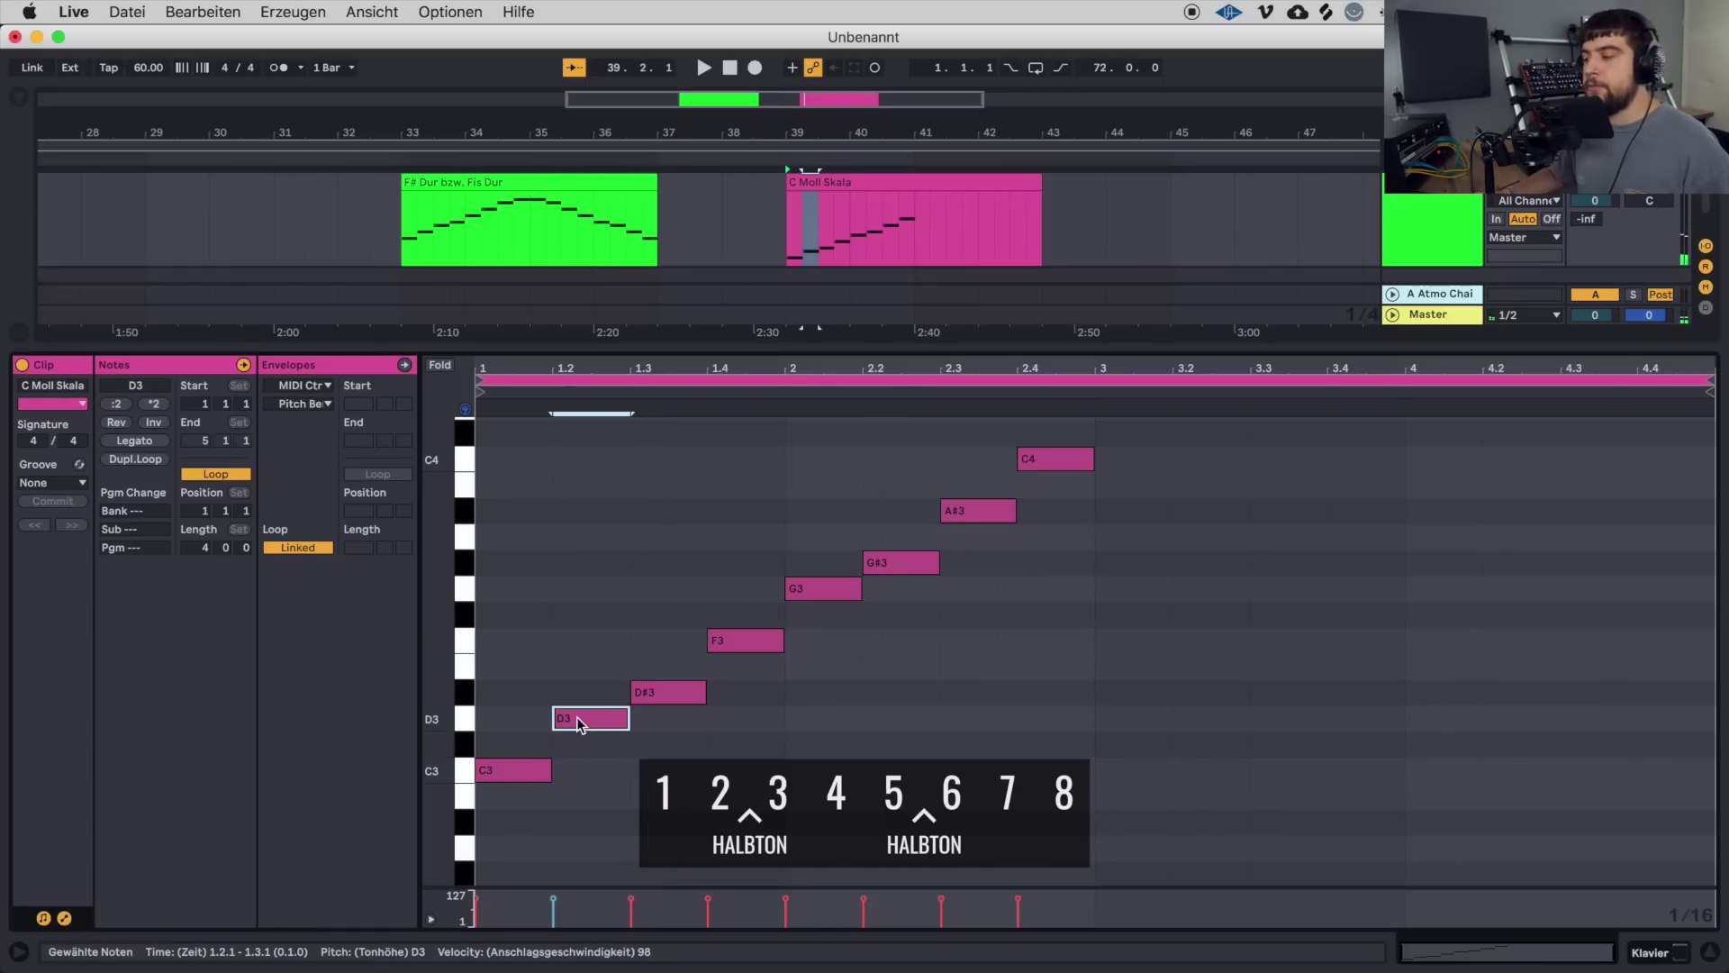
{"action": "left_click", "coordinate": [661, 692]}
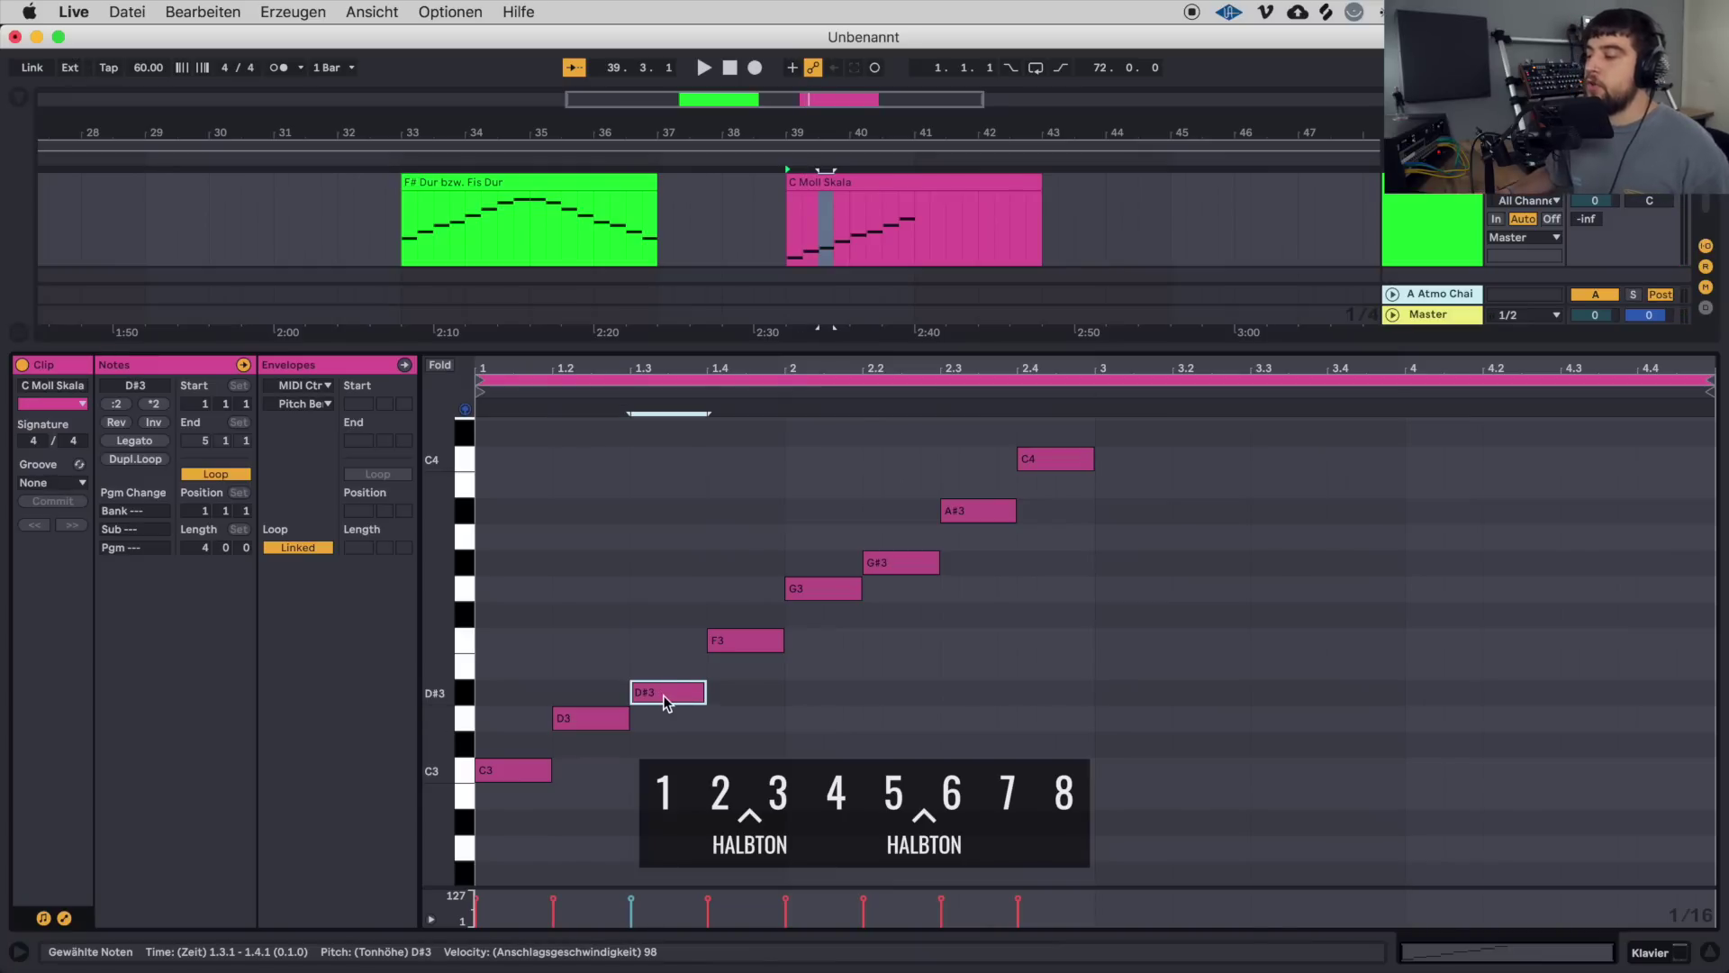
{"action": "left_click", "coordinate": [728, 646]}
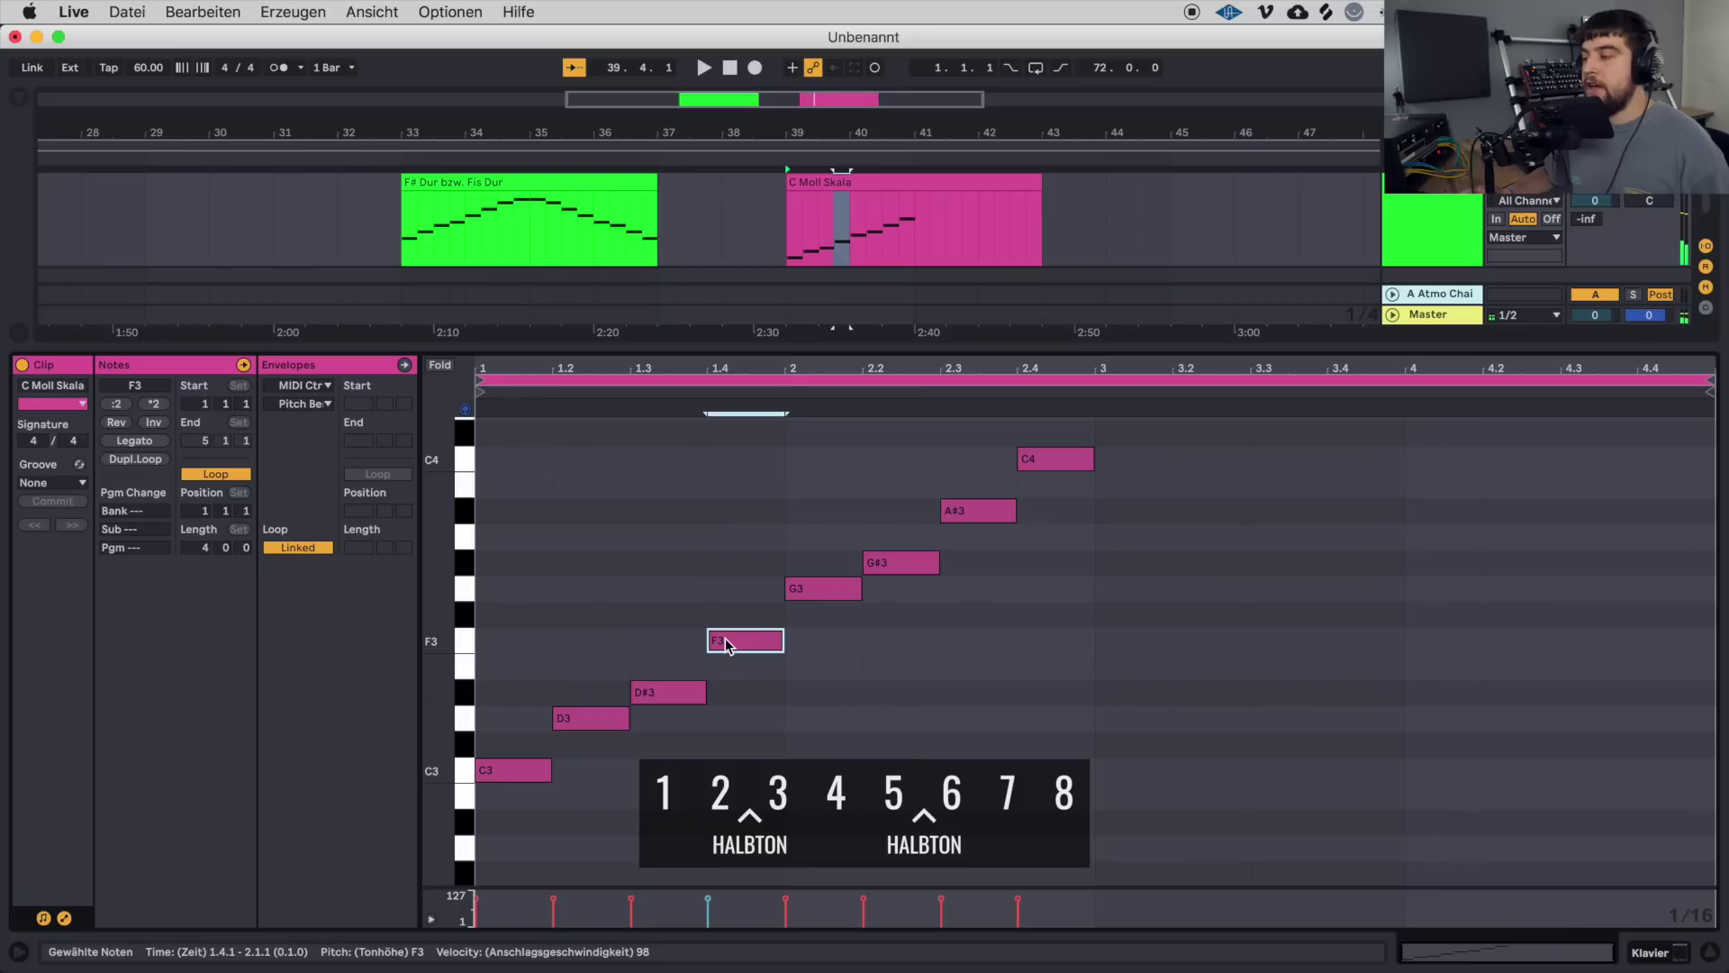
{"action": "left_click", "coordinate": [800, 593]}
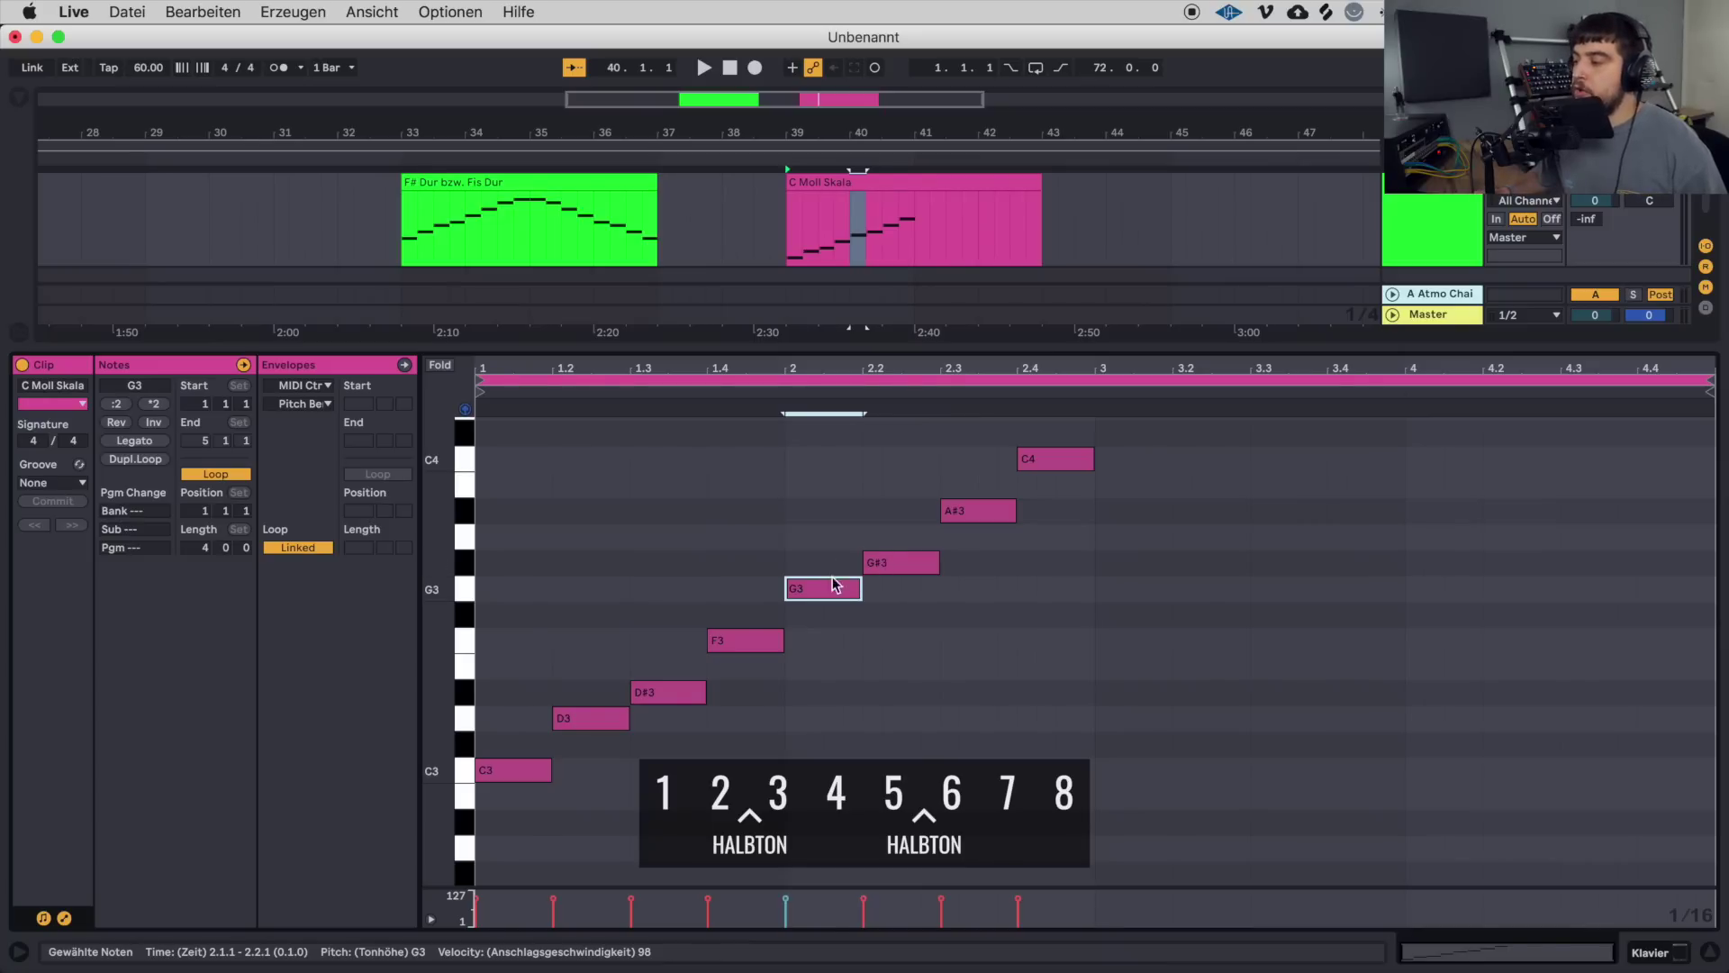
{"action": "left_click", "coordinate": [894, 563]}
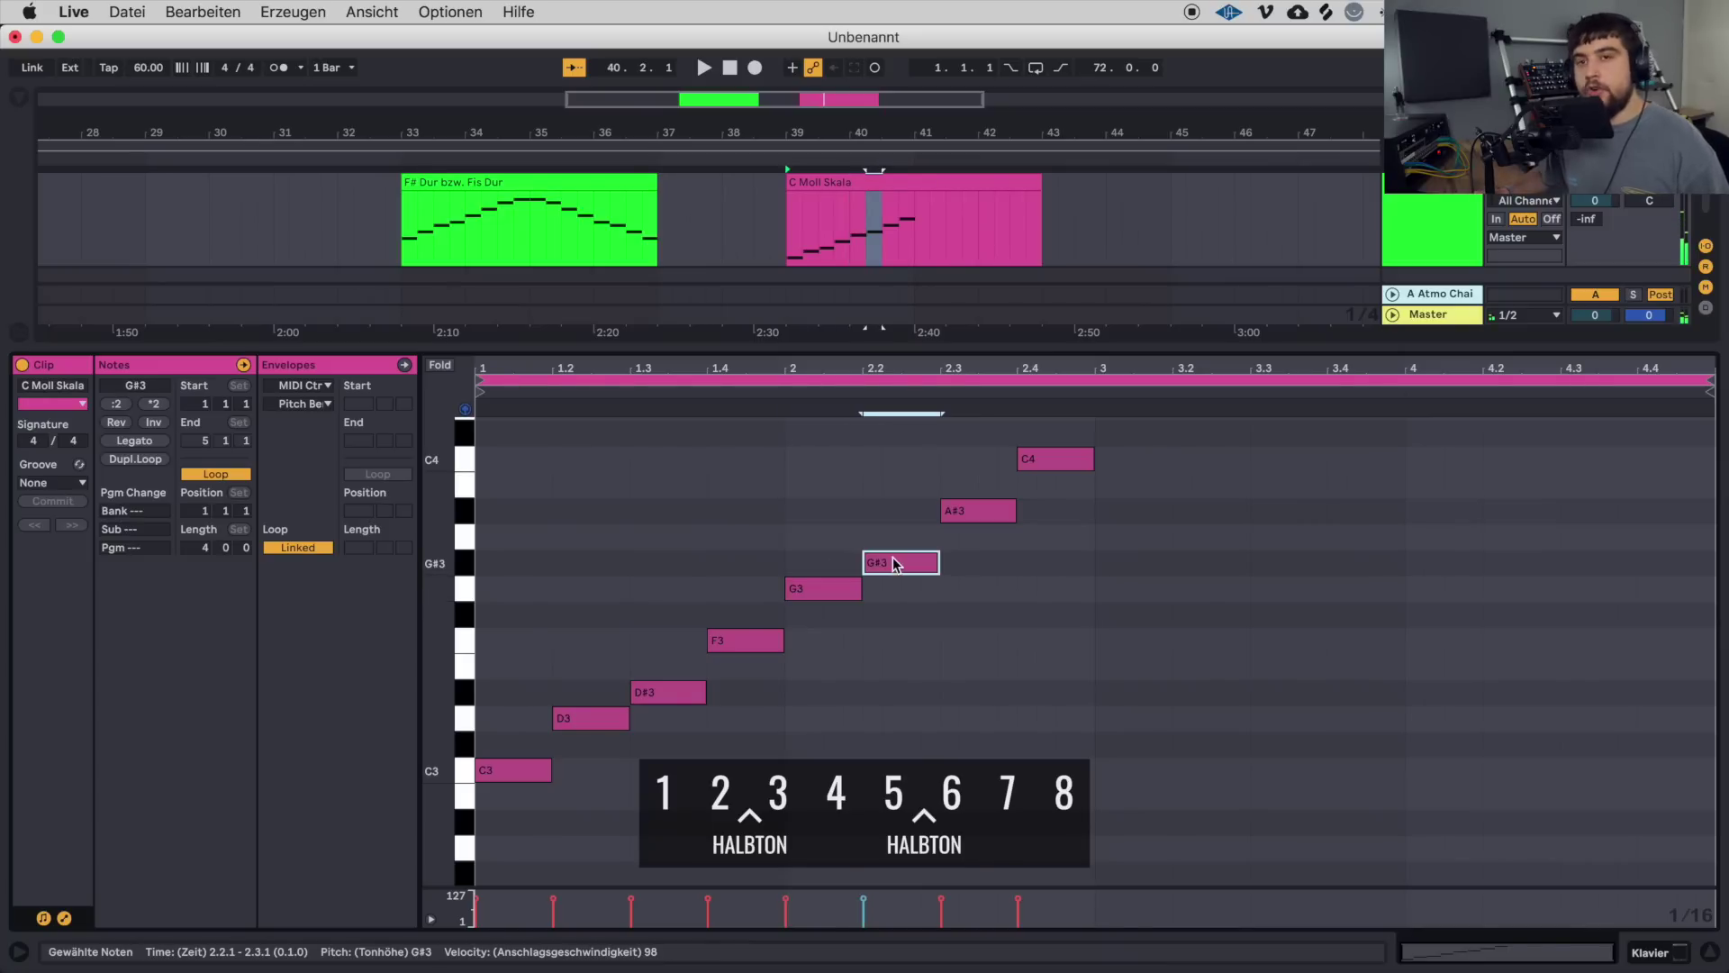
{"action": "left_click", "coordinate": [954, 515]}
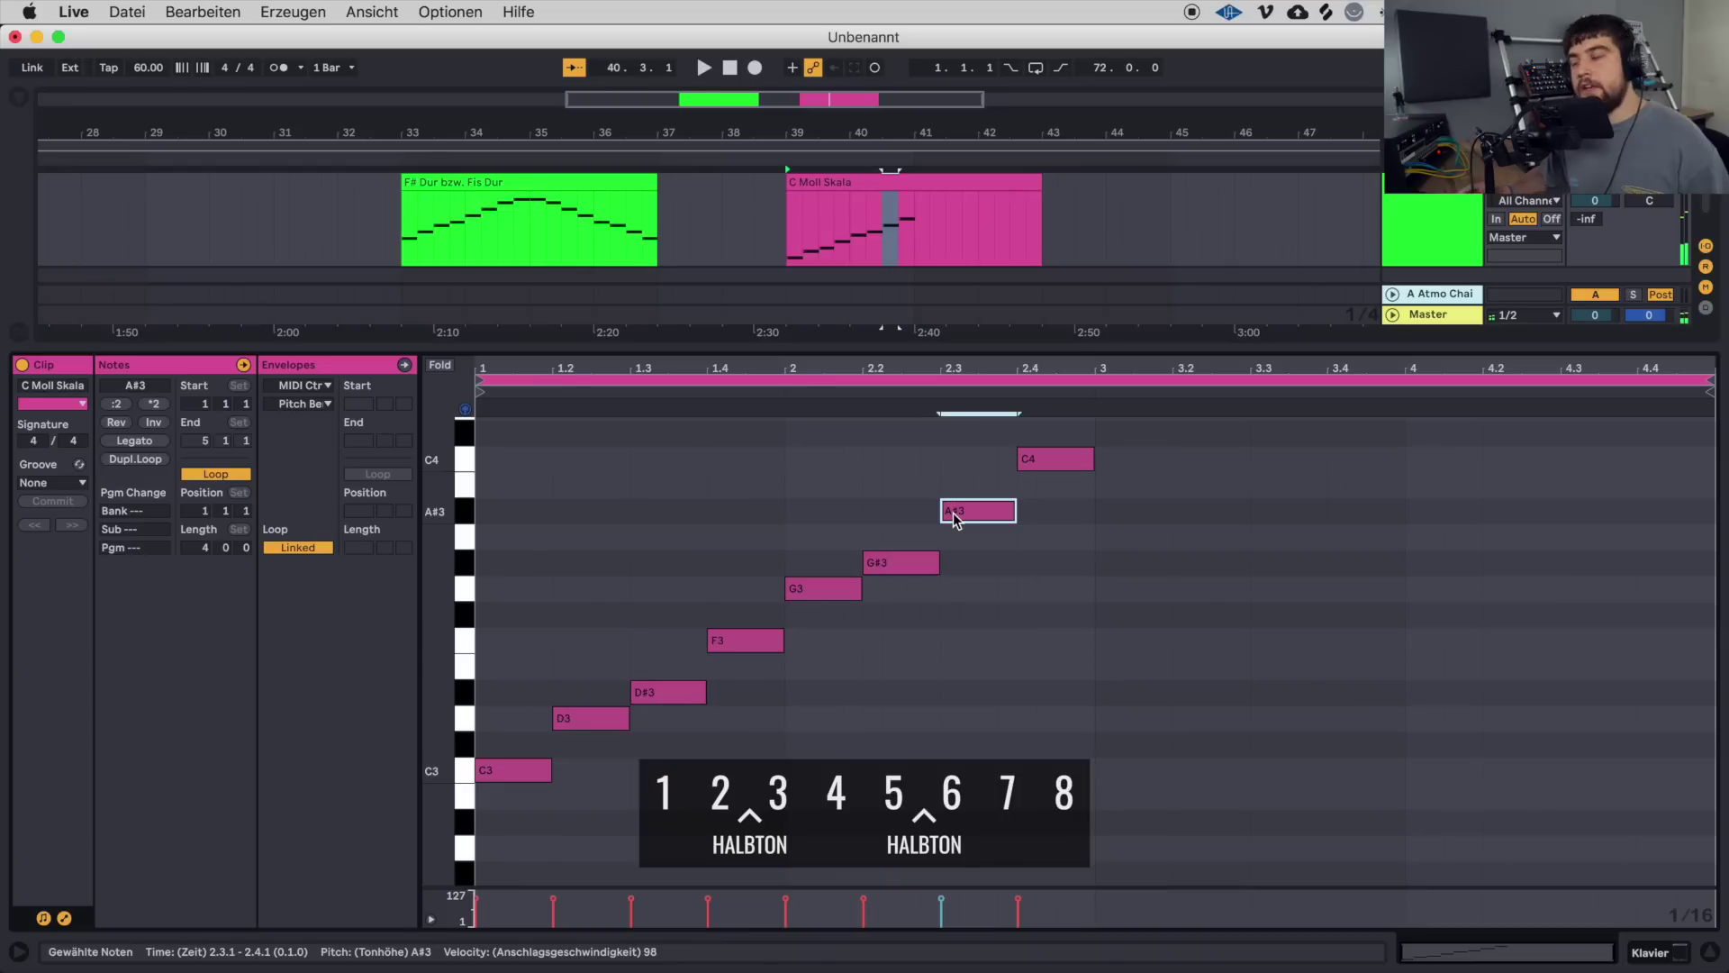
{"action": "left_click", "coordinate": [1065, 462]}
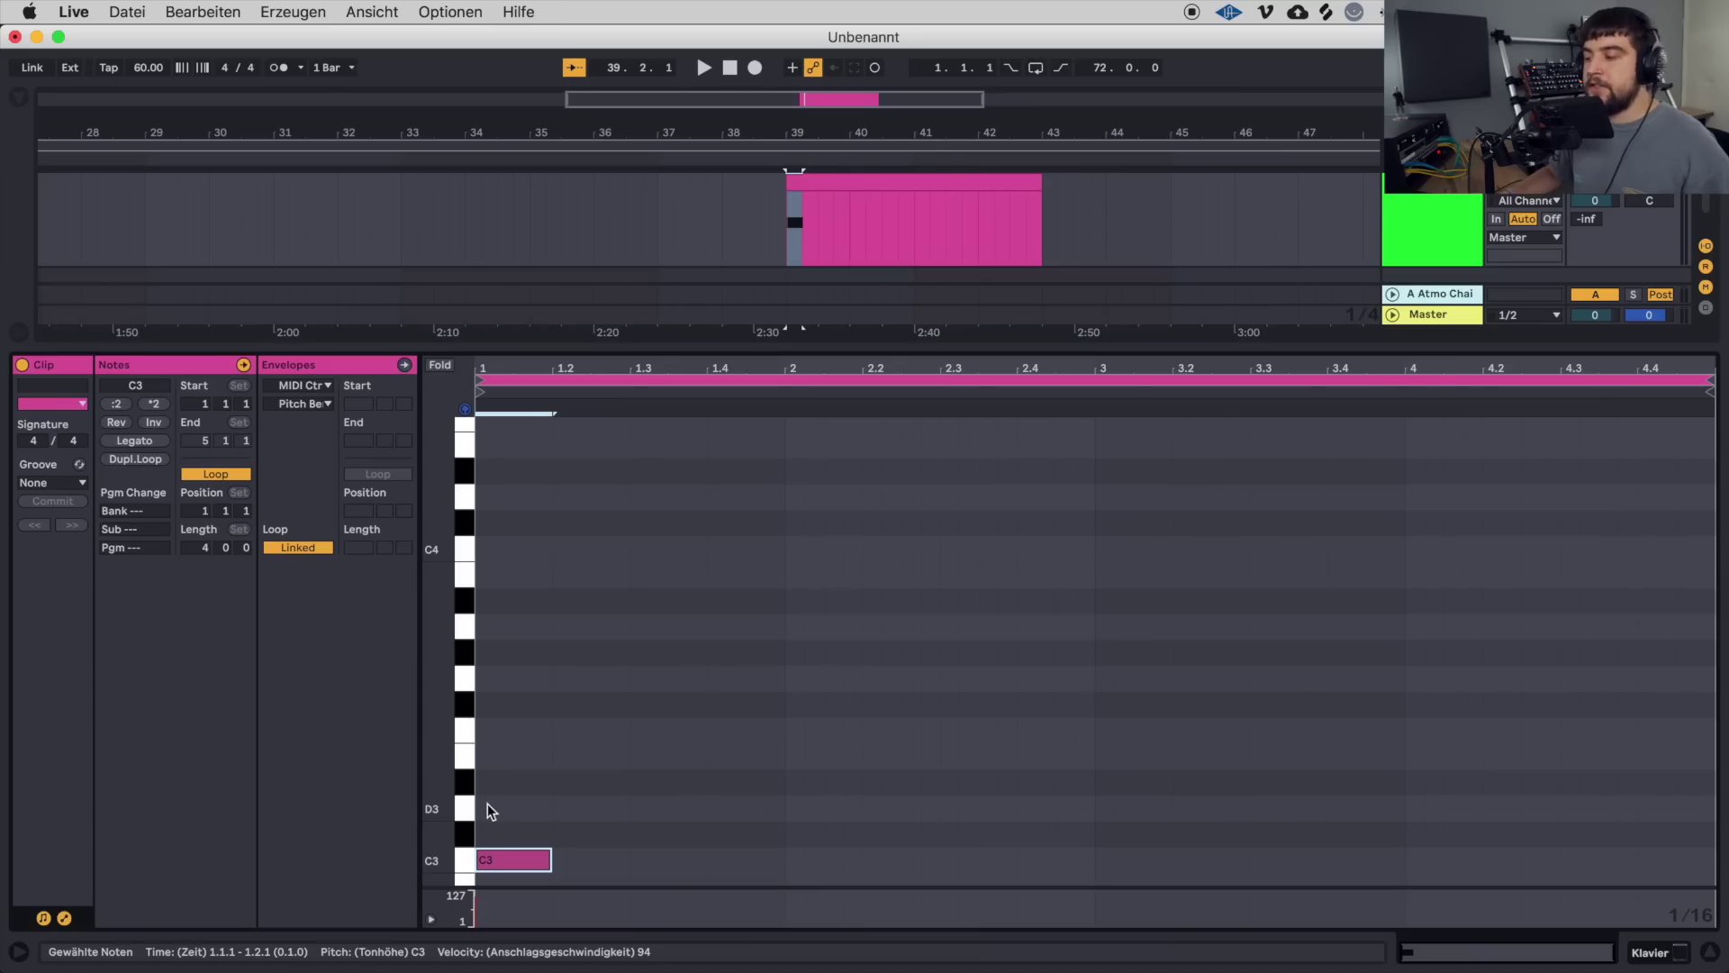
Add a D3 note above C3 at 1.1.1, and transpose the stacked C major scale notes up three semitones.
{"action": "double_click", "coordinate": [486, 807]}
{"action": "left_click_drag", "start_coordinate": [492, 807], "coordinate": [550, 811]}
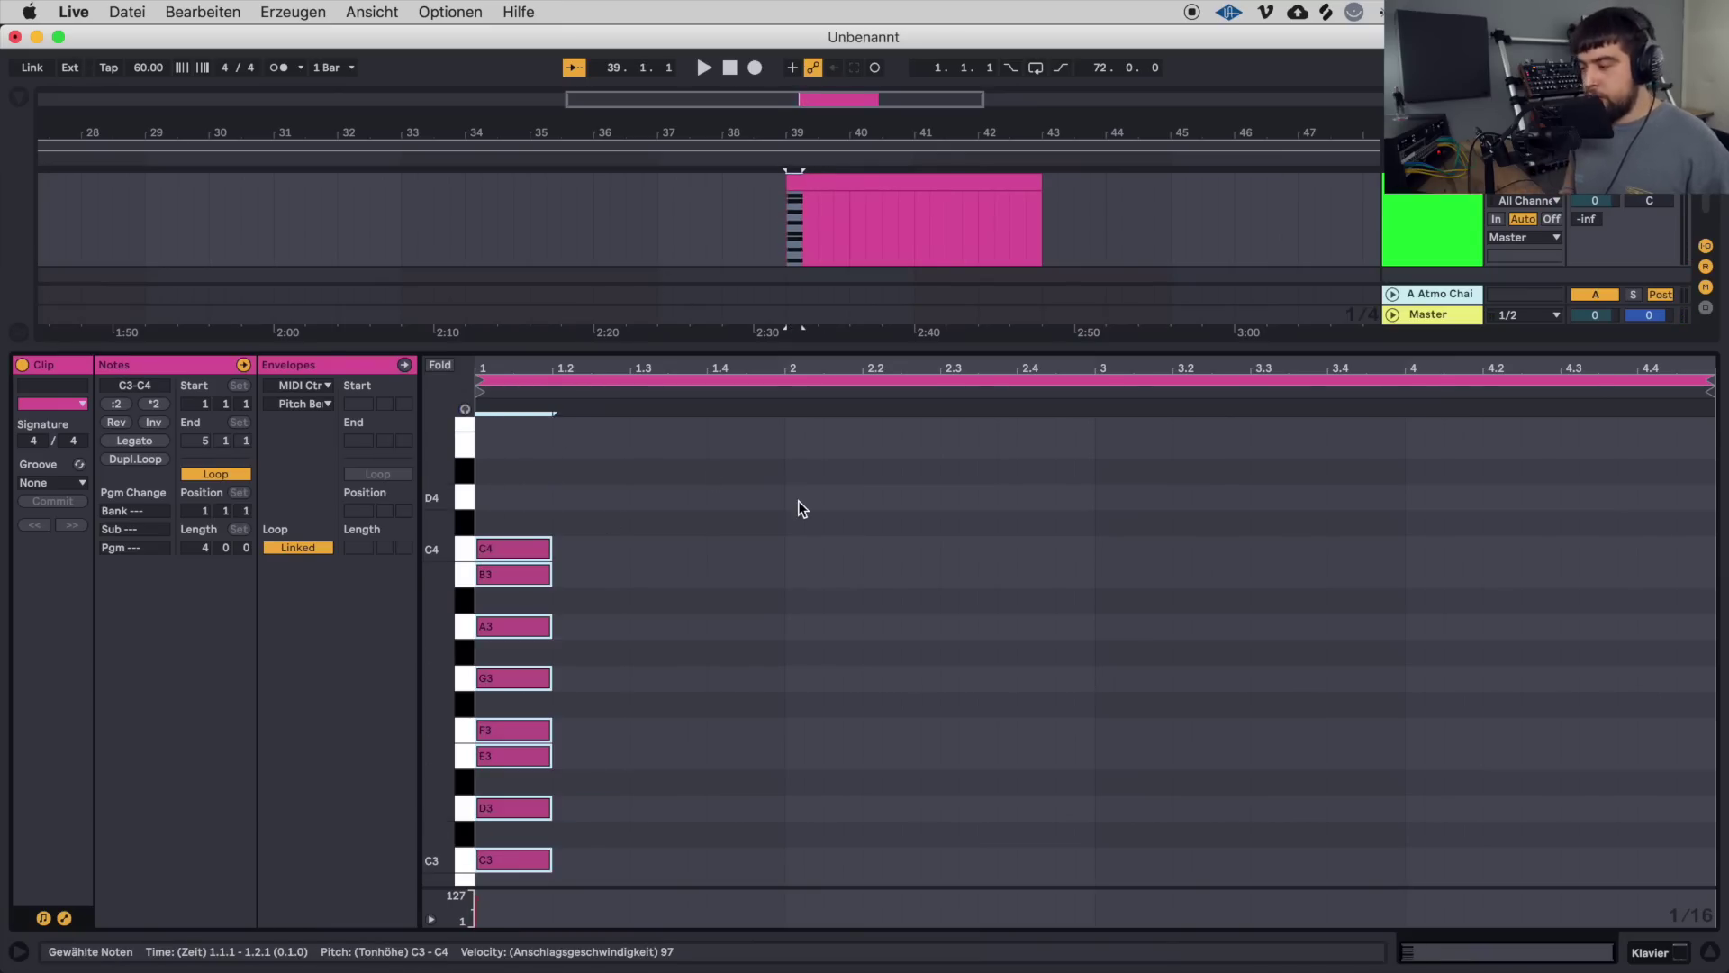
{"action": "key", "text": "Up"}
{"action": "key", "text": "Up"}
{"action": "key", "text": "Up"}
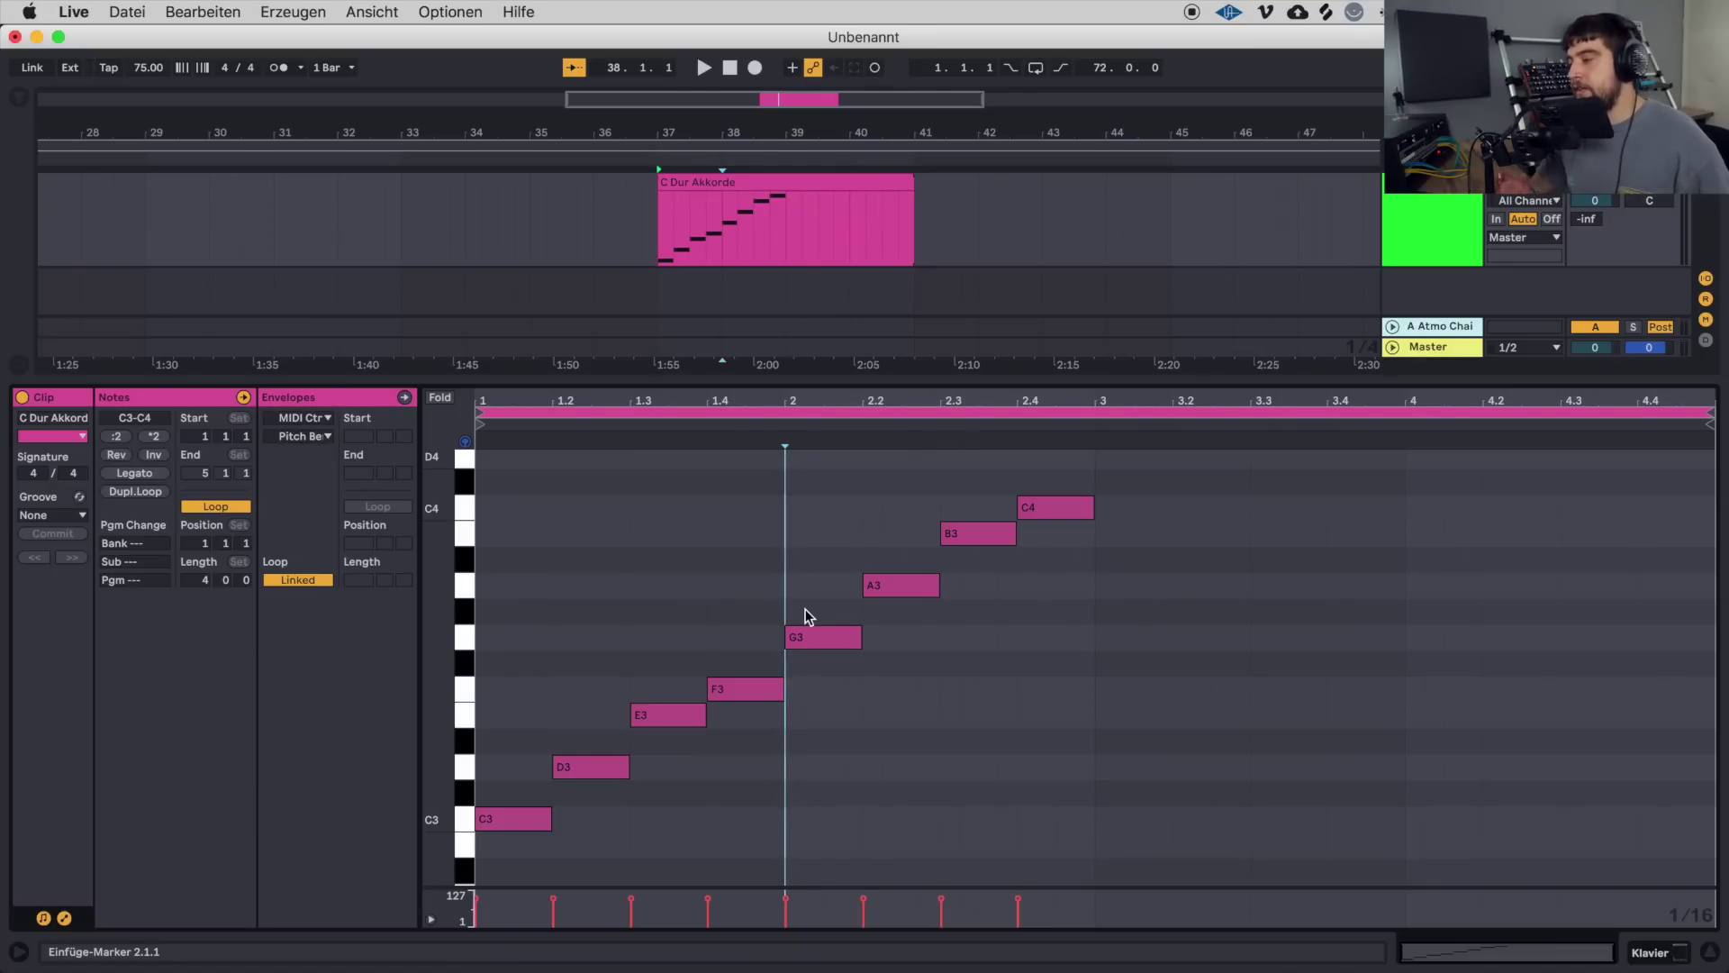
Build a C major triad at 1.1.1 by copying E3 and G3 above C3, and select all three notes.
{"action": "left_click", "coordinate": [489, 818]}
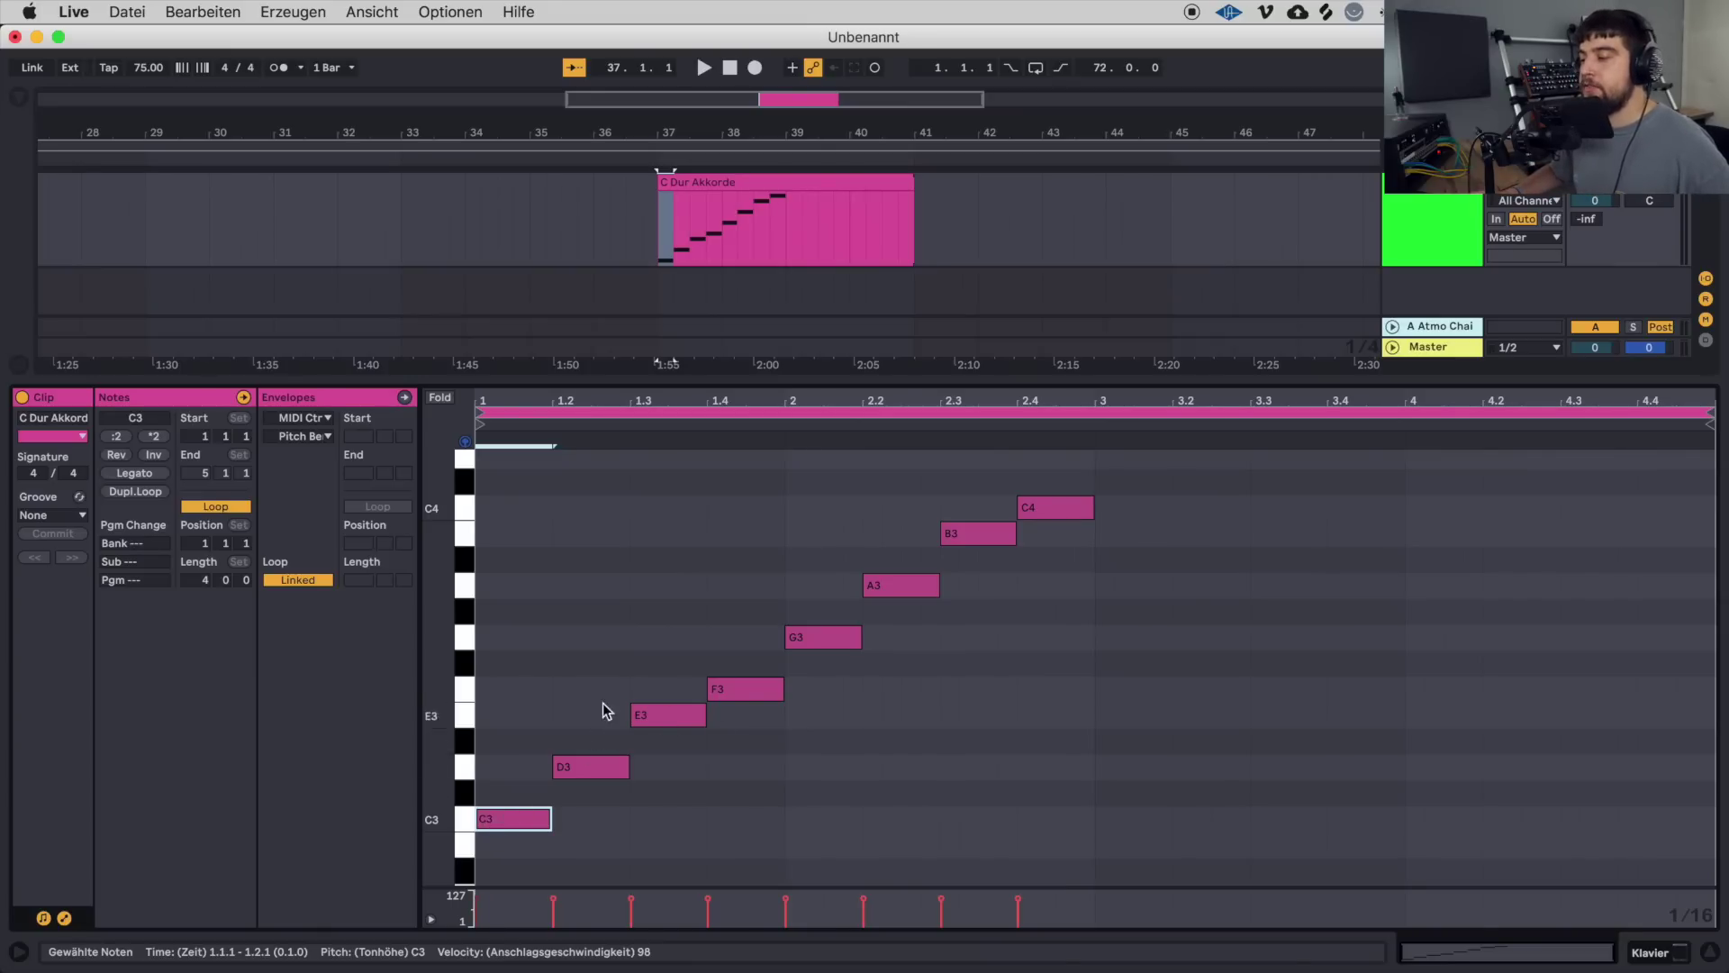
{"action": "left_click_drag", "start_coordinate": [652, 712], "coordinate": [525, 714]}
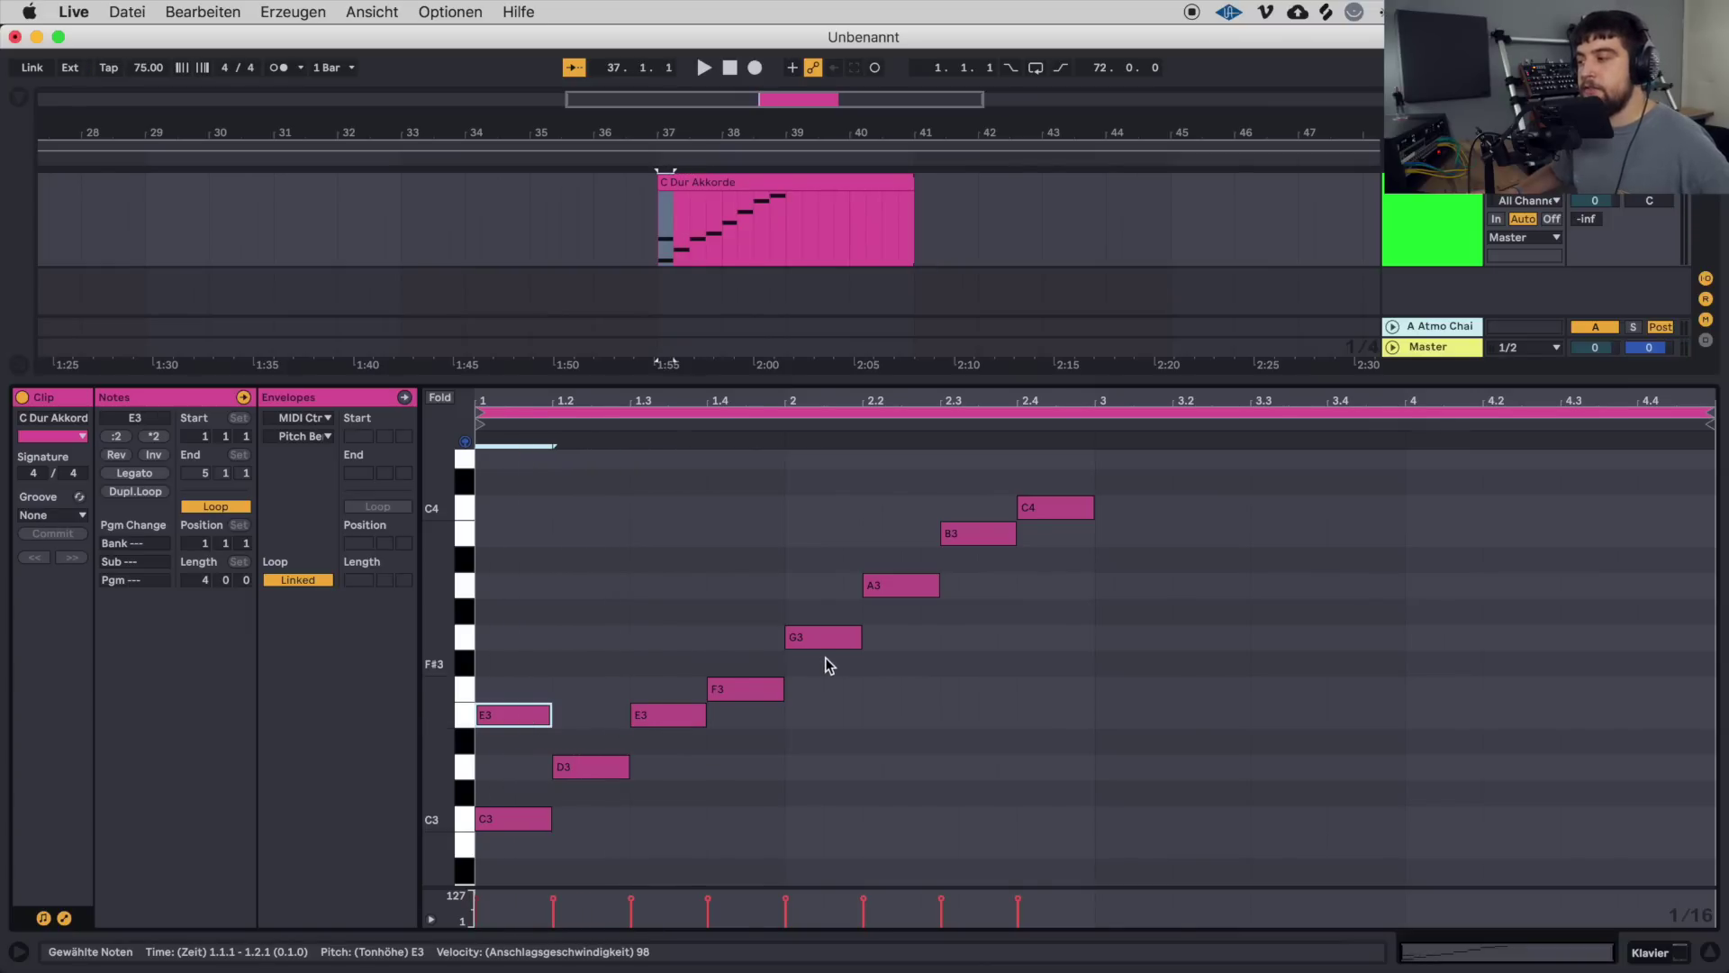
{"action": "left_click_drag", "start_coordinate": [813, 635], "coordinate": [502, 636]}
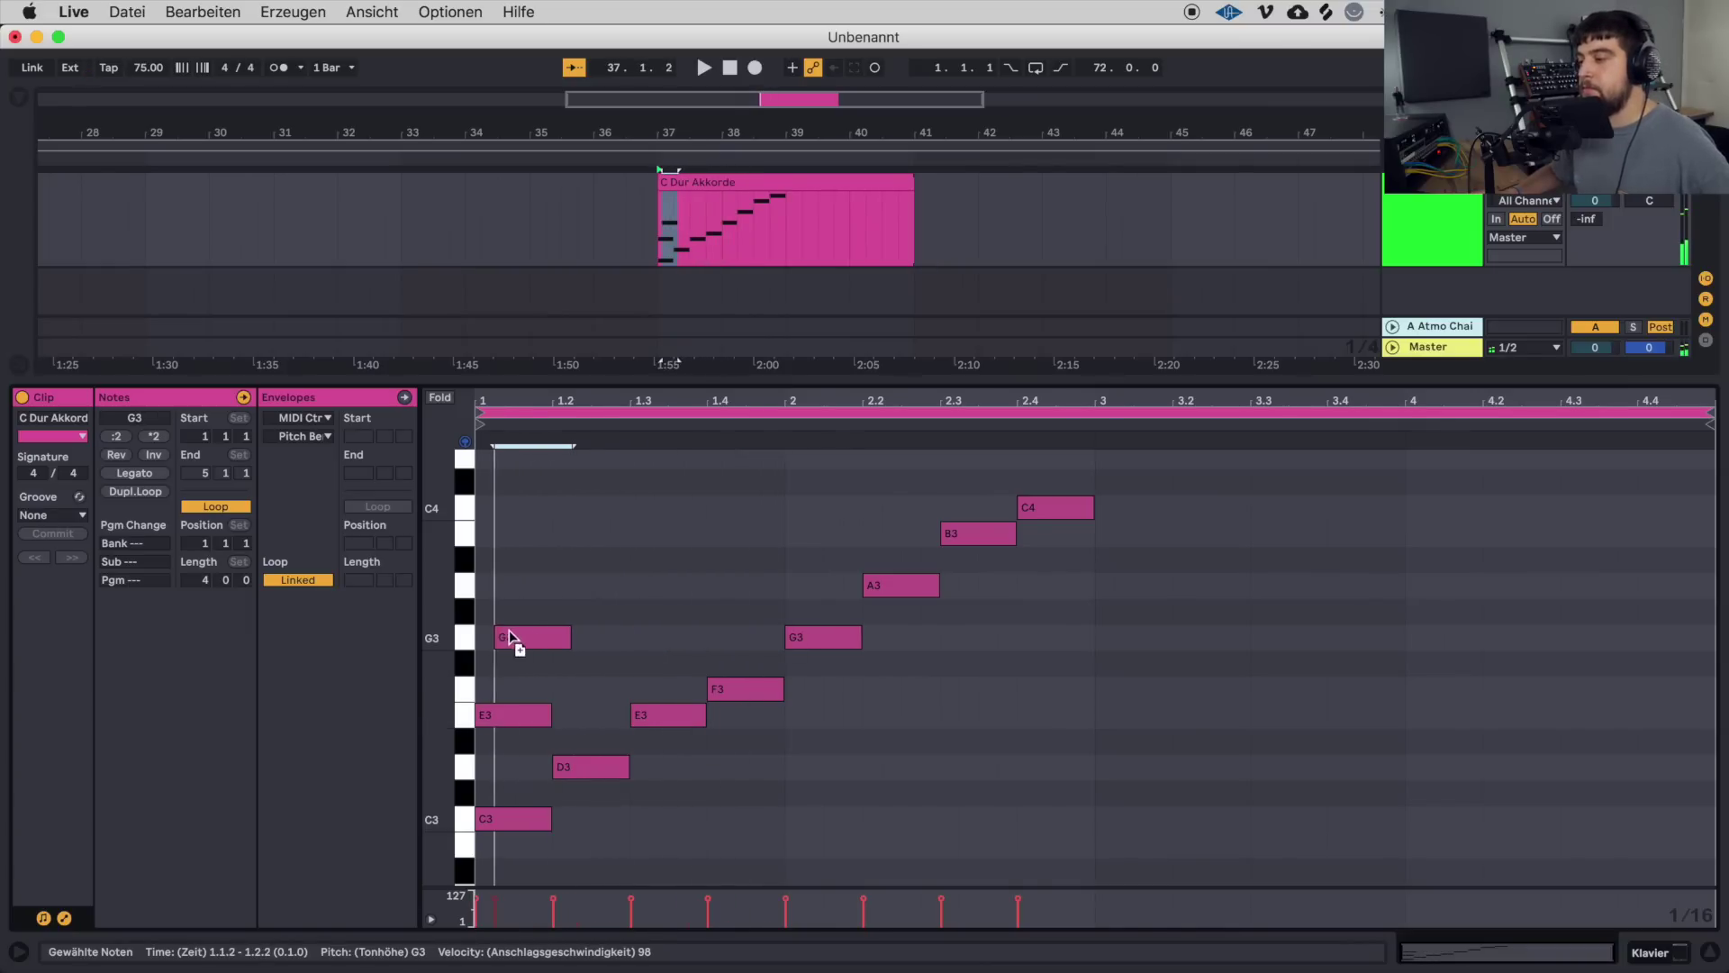
{"action": "left_click", "coordinate": [503, 818], "text": "shift"}
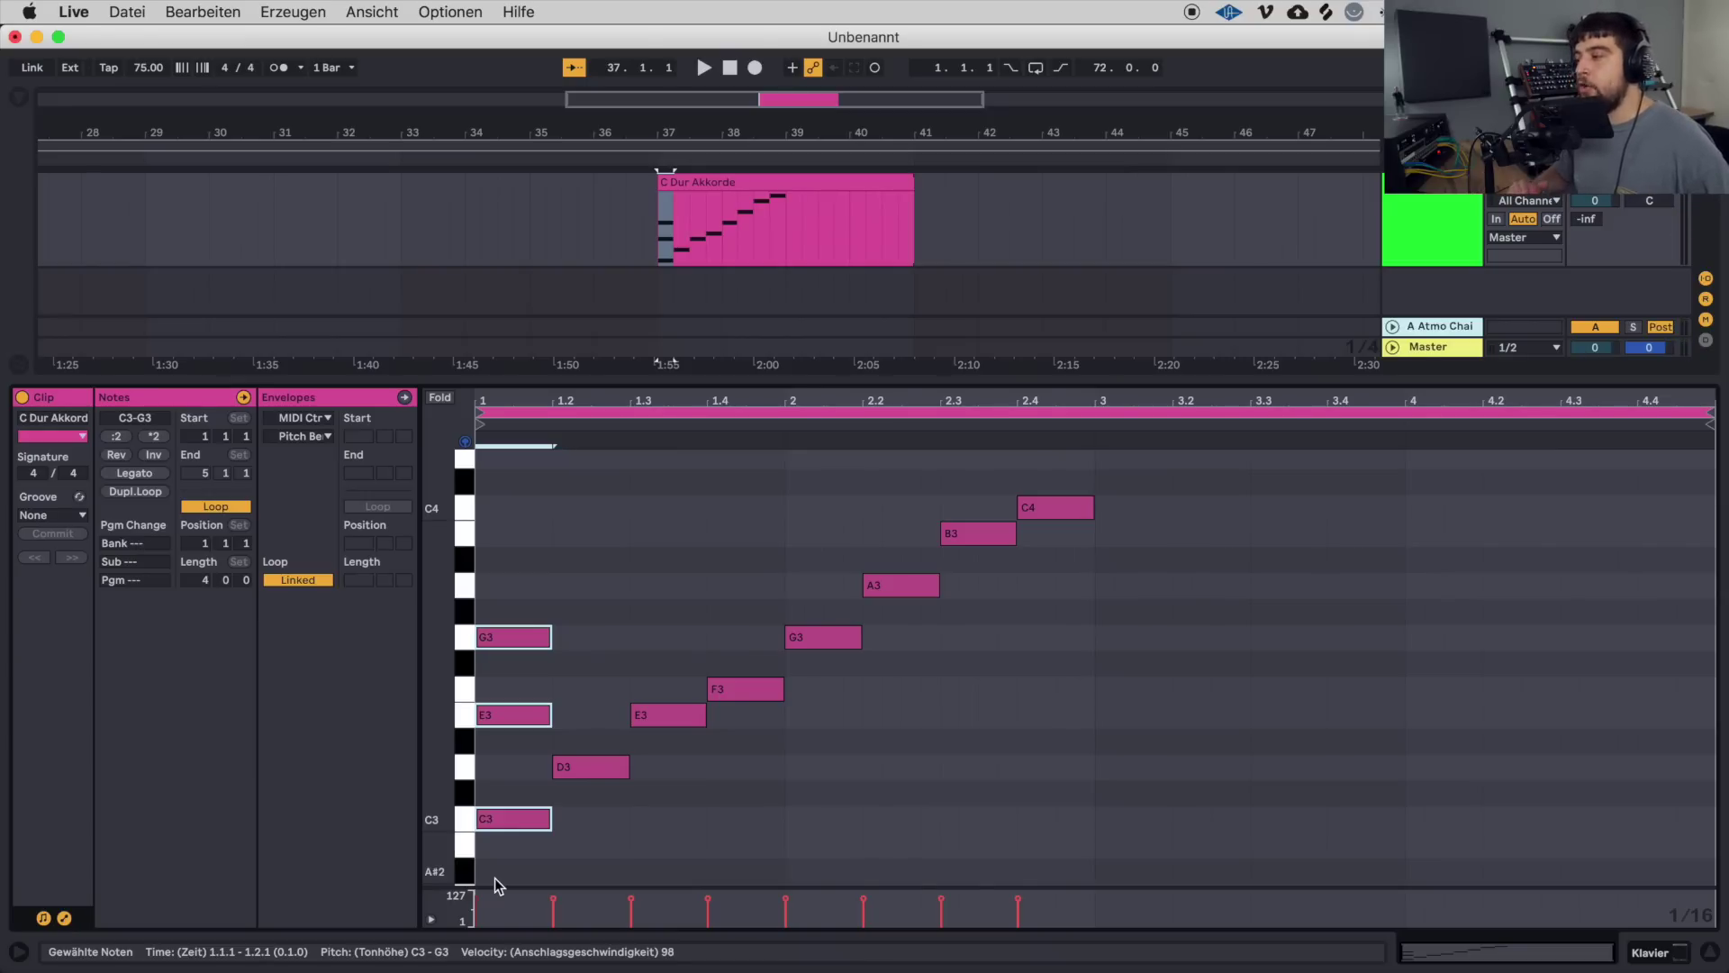
Build a D minor triad at 1.2 by copying F3 and A3 above D3, and play the first two chords.
{"action": "left_click", "coordinate": [586, 765]}
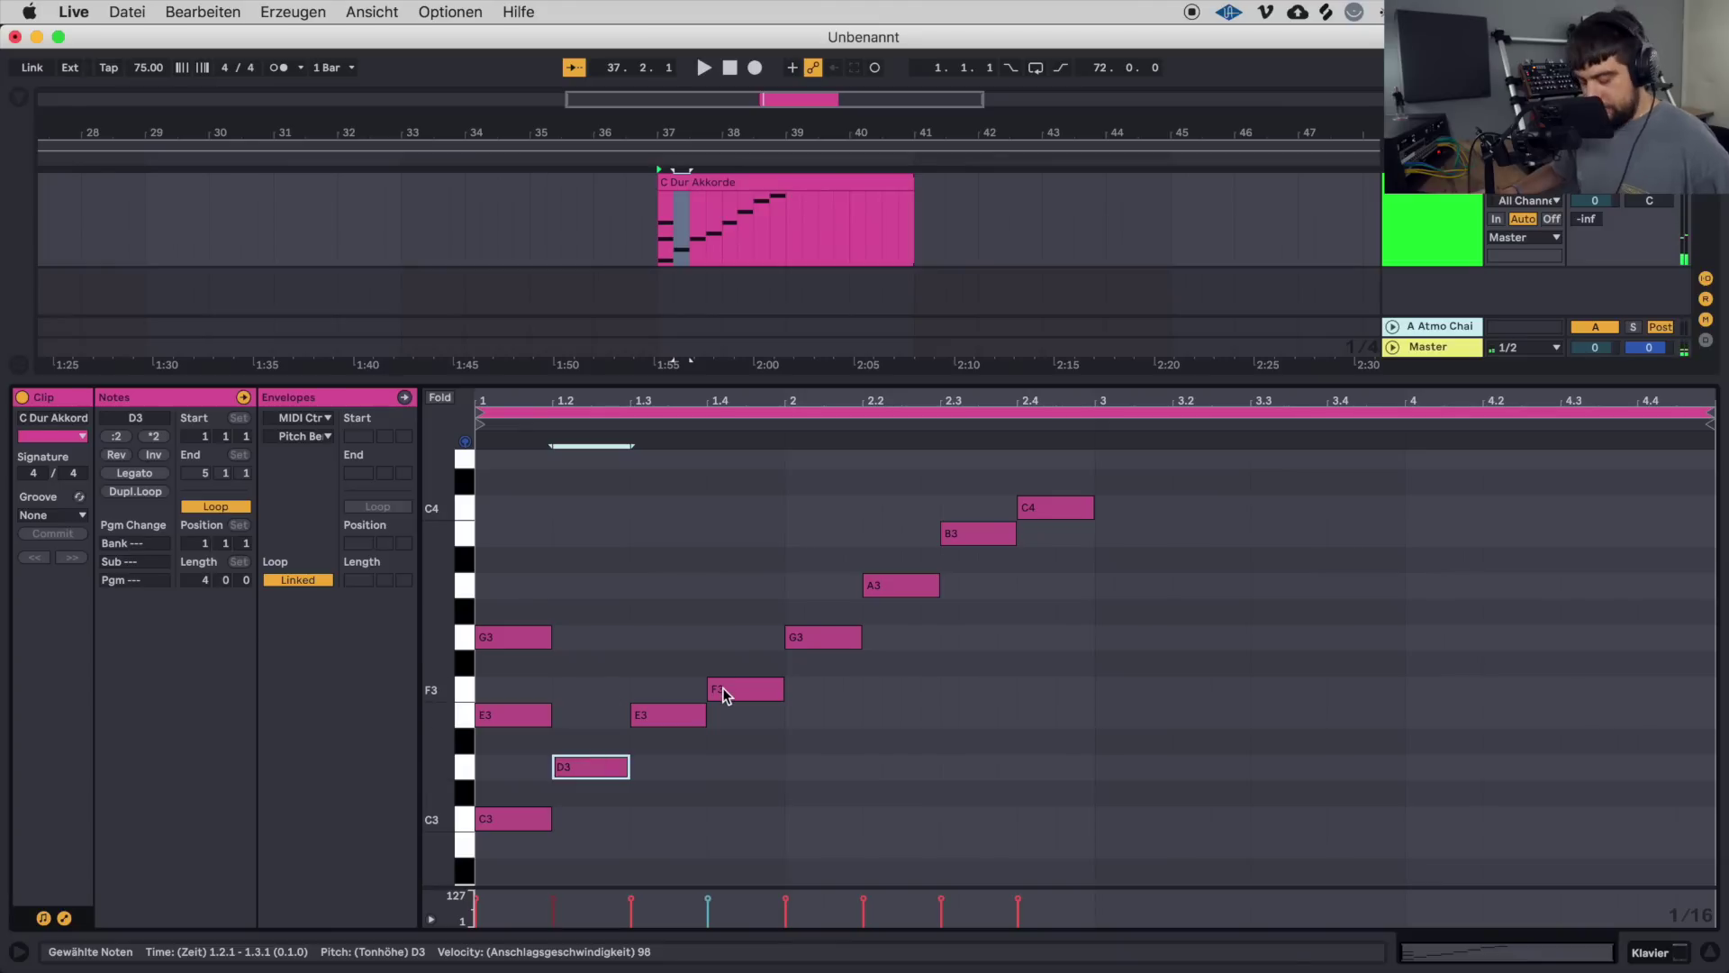
{"action": "left_click_drag", "start_coordinate": [722, 688], "coordinate": [567, 690]}
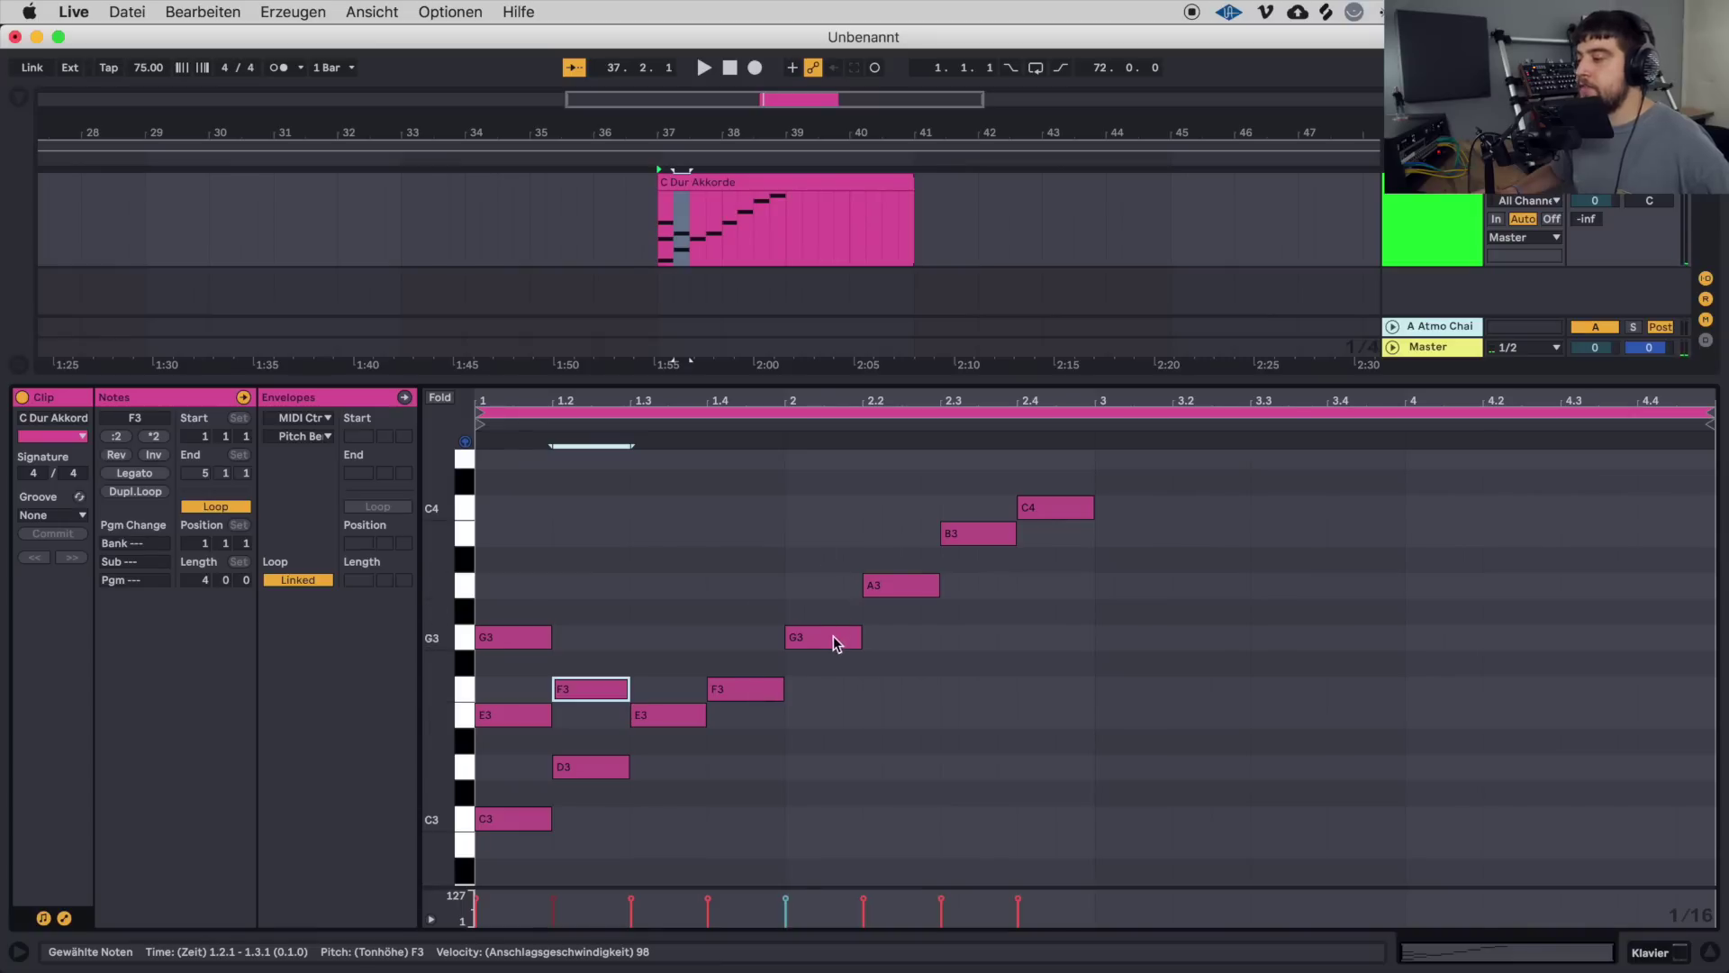
{"action": "left_click_drag", "start_coordinate": [881, 582], "coordinate": [571, 587]}
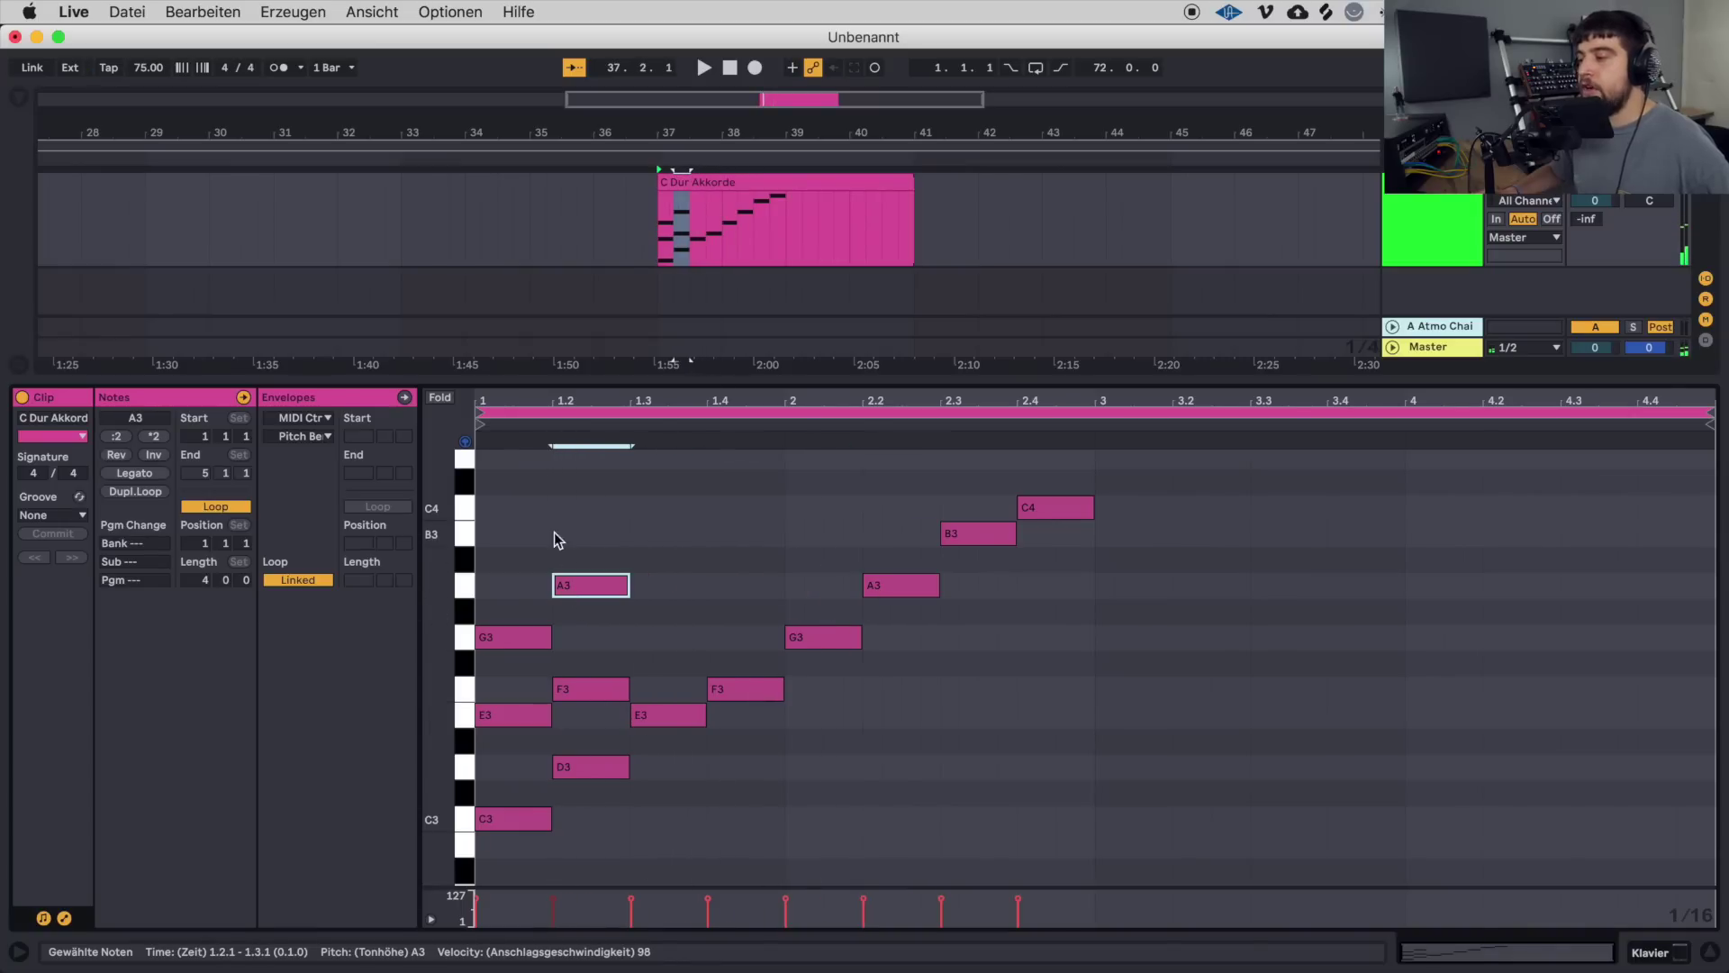
{"action": "left_click", "coordinate": [554, 539]}
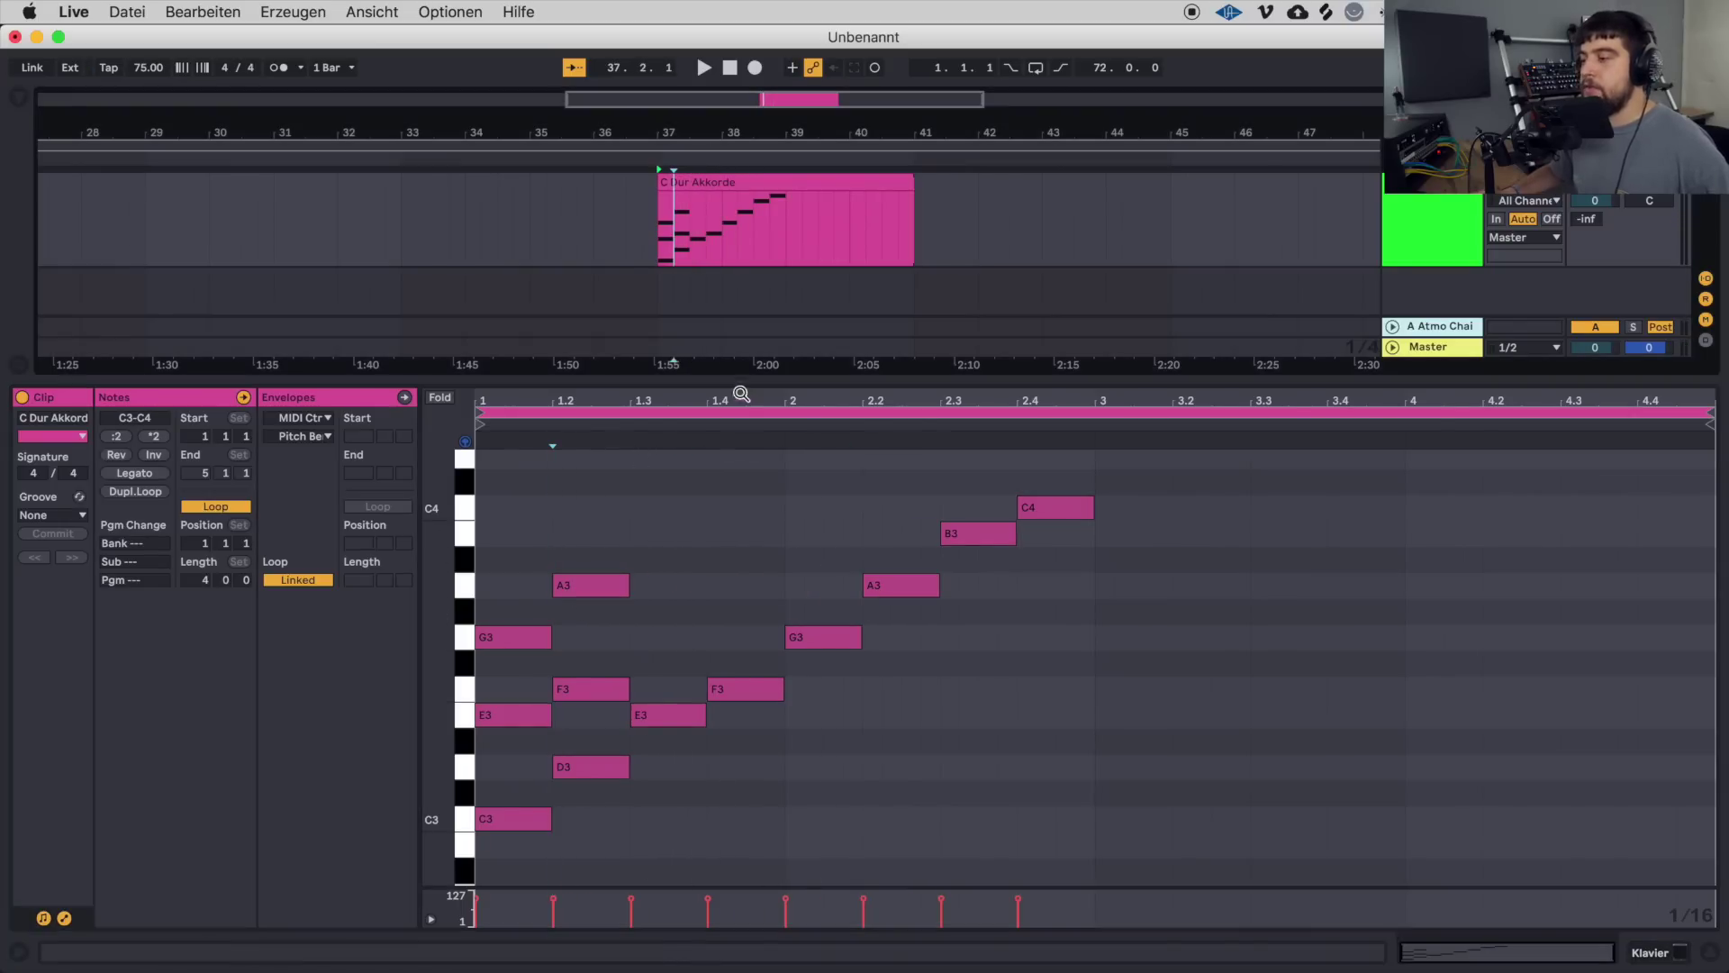
{"action": "key", "text": "space"}
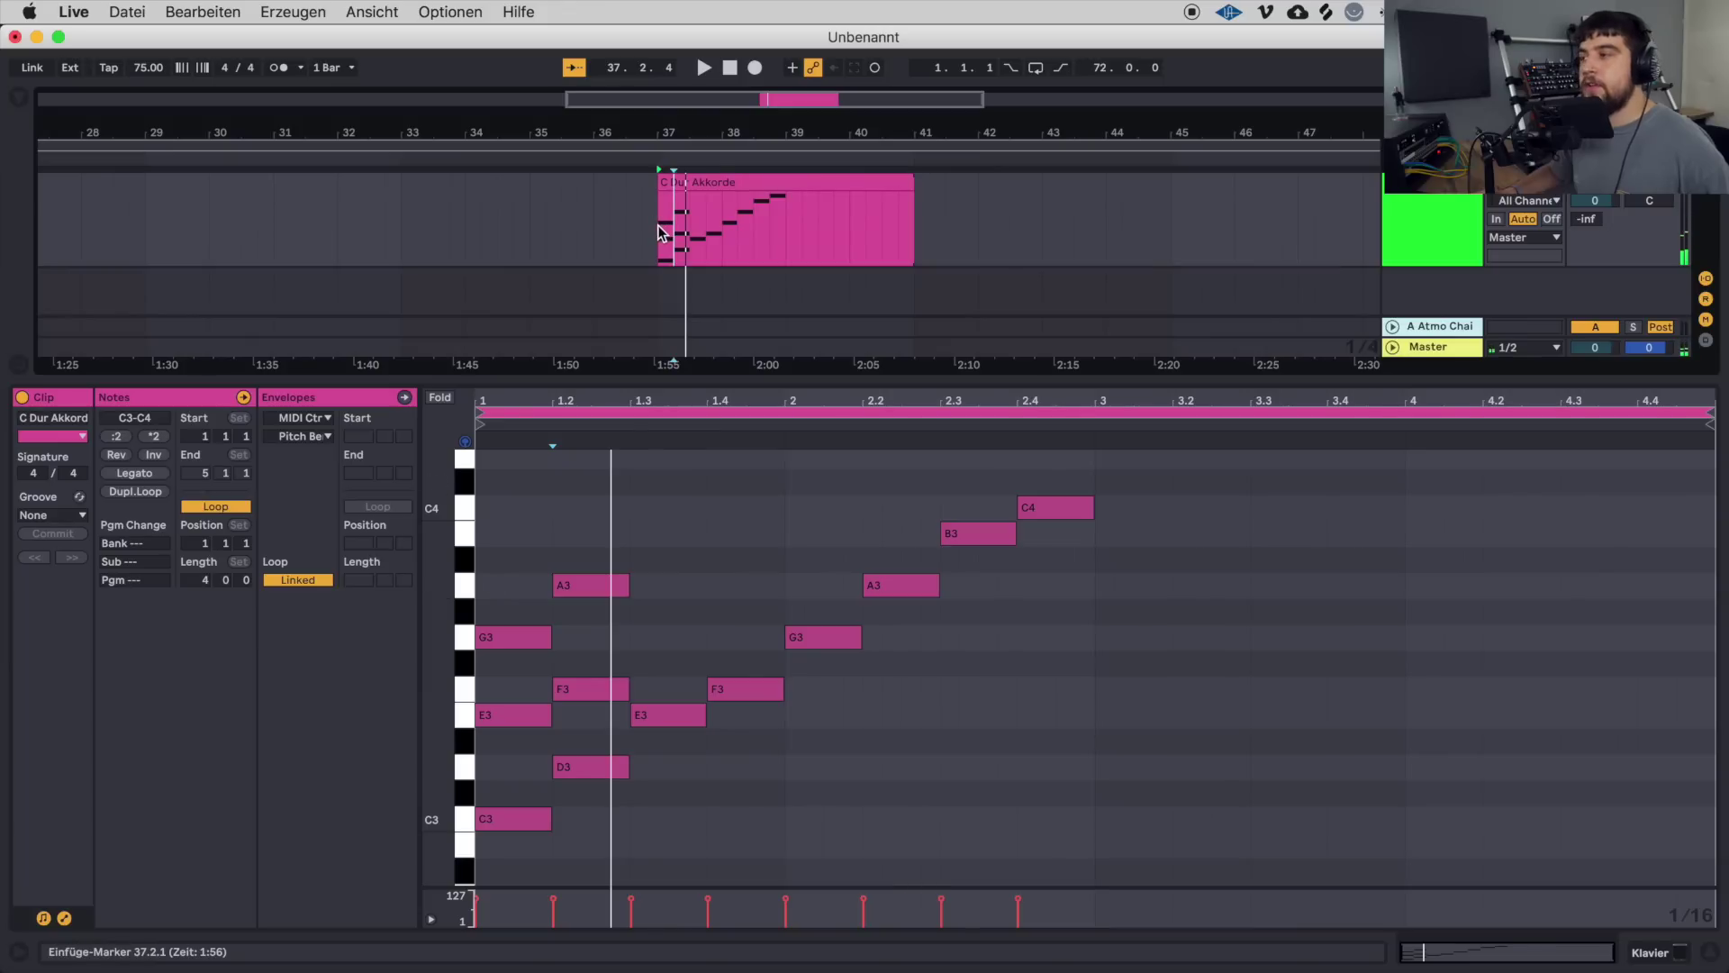
{"action": "left_click", "coordinate": [662, 233]}
{"action": "key", "text": "space"}
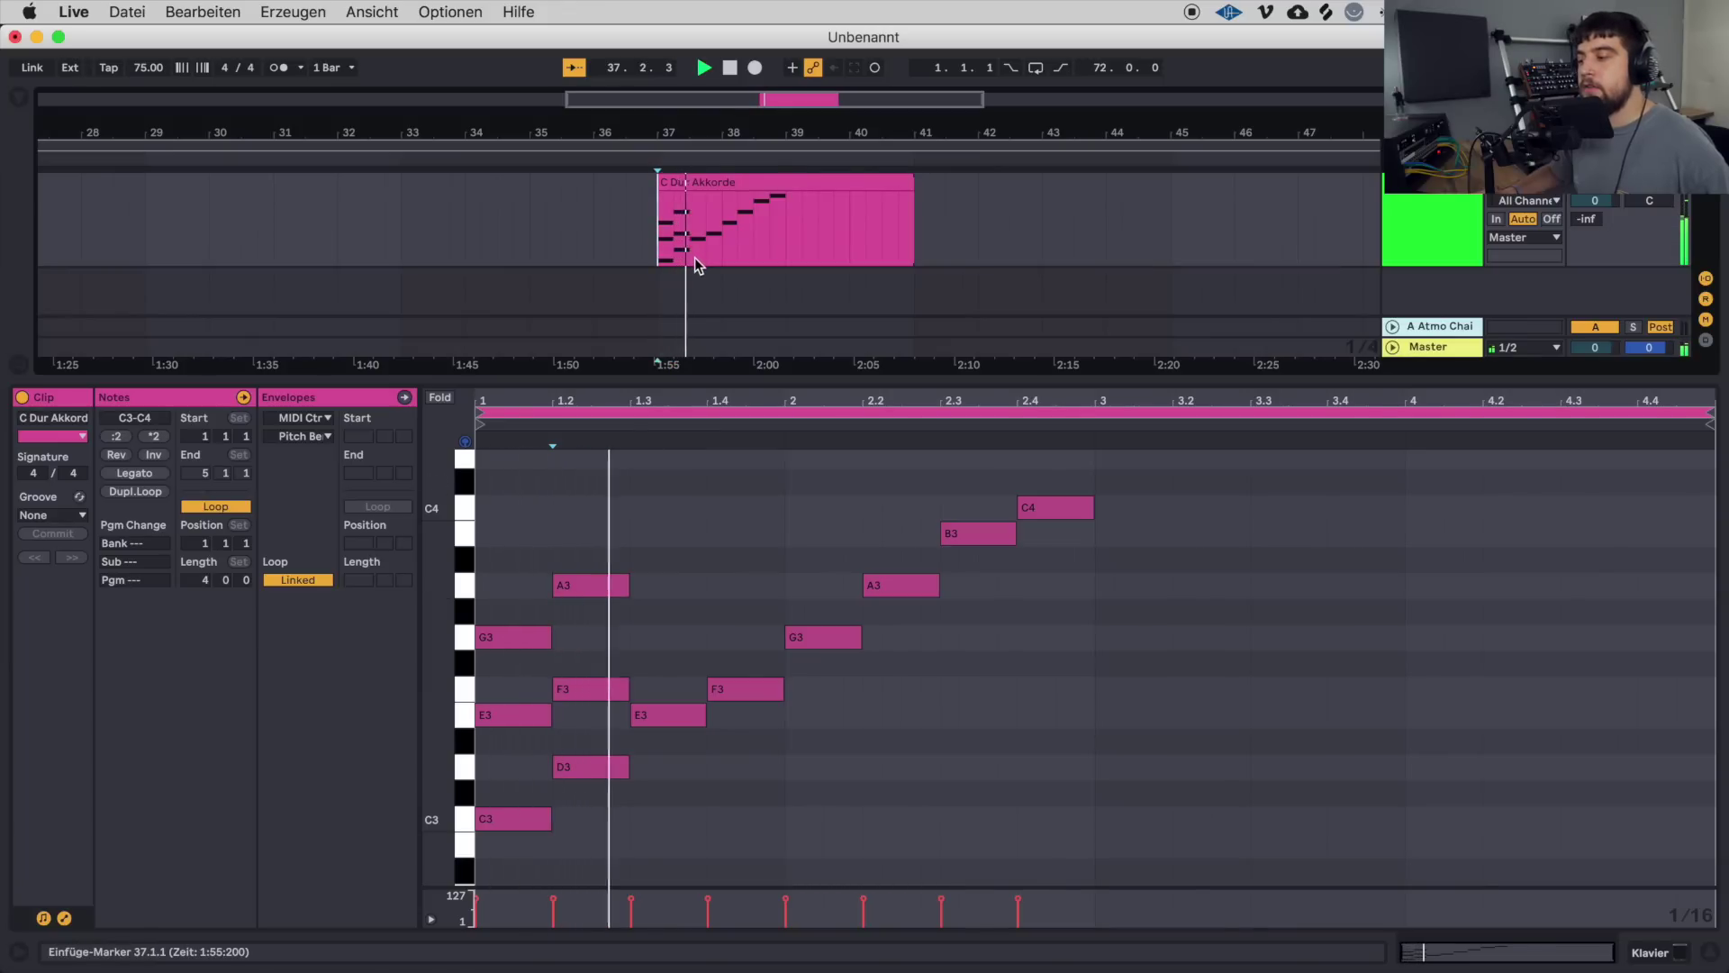
{"action": "key", "text": "space"}
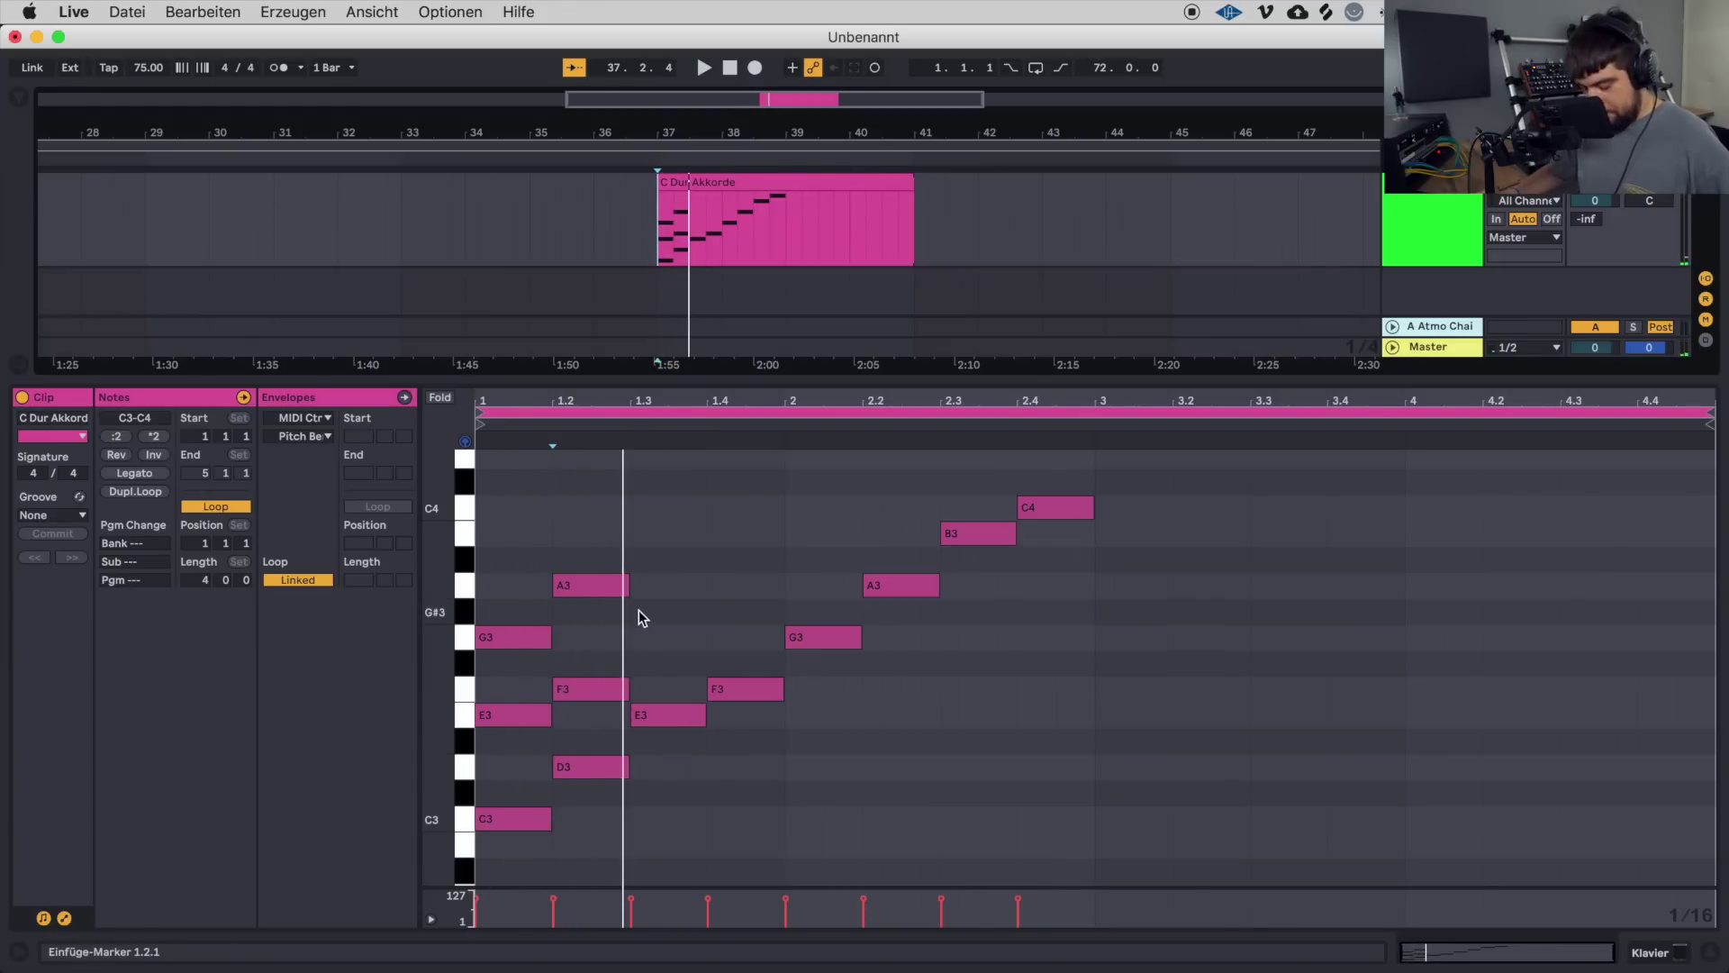
Build an E minor triad at 1.3 by copying G3 and B3 above E3, and play the chord sequence.
{"action": "left_click_drag", "start_coordinate": [808, 636], "coordinate": [655, 640], "text": "alt"}
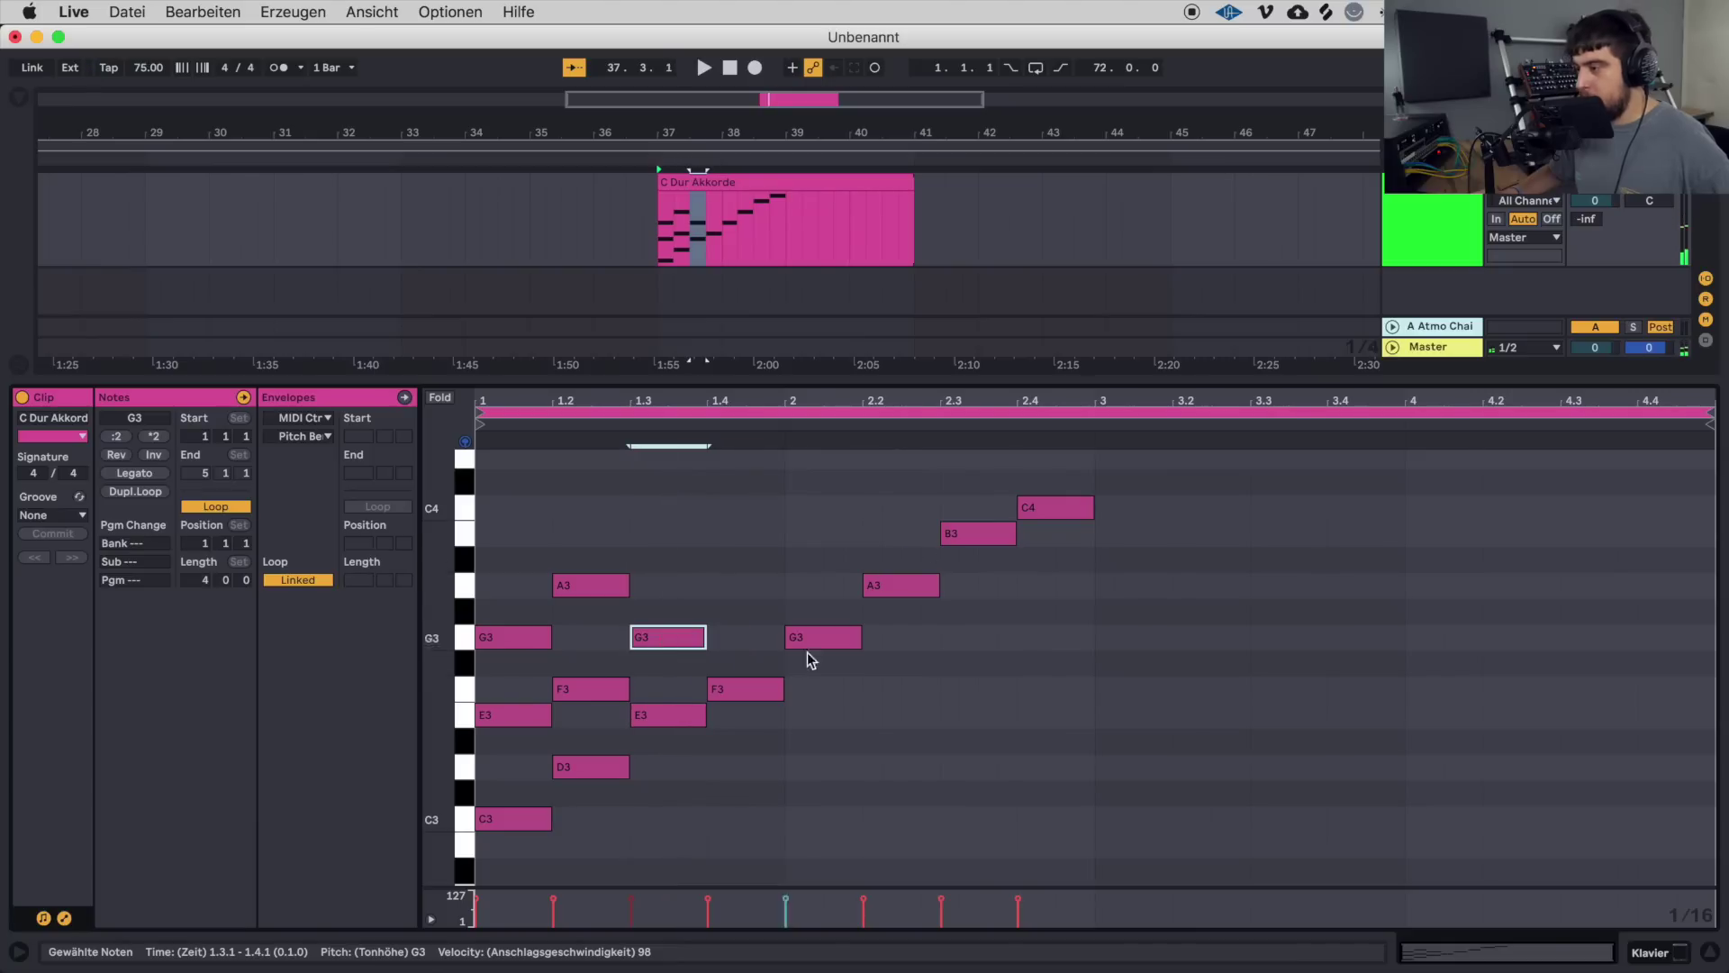
{"action": "left_click_drag", "start_coordinate": [971, 531], "coordinate": [652, 544], "text": "alt"}
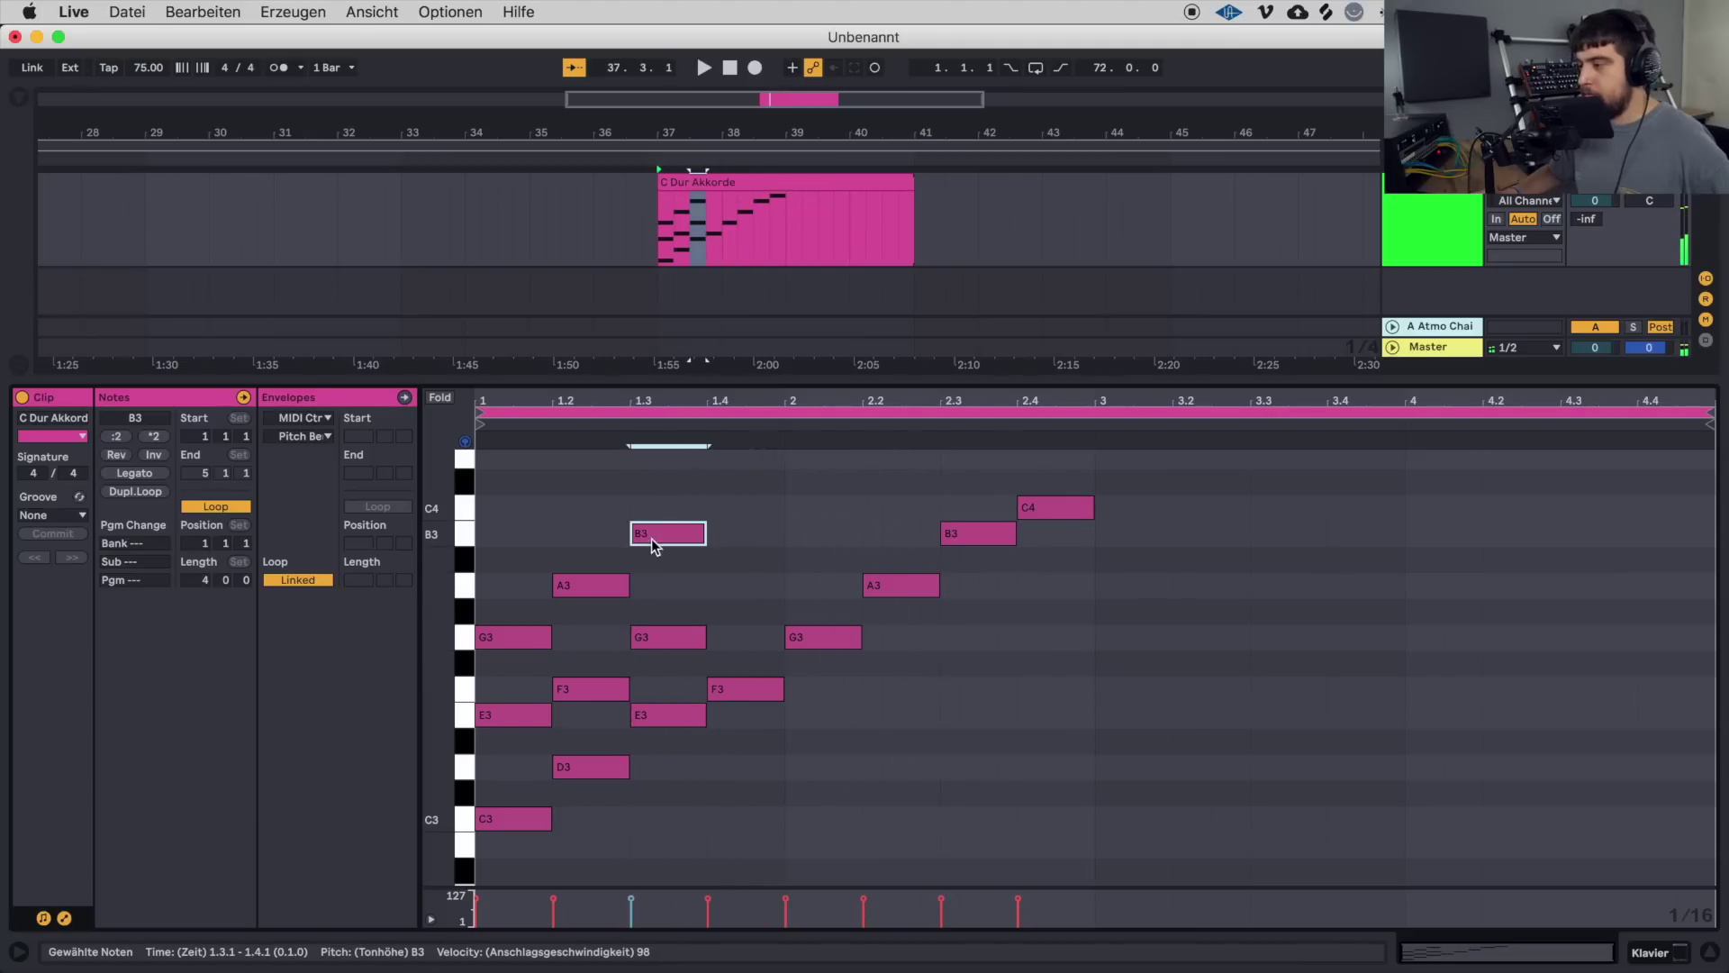
{"action": "left_click", "coordinate": [640, 501]}
{"action": "key", "text": "space"}
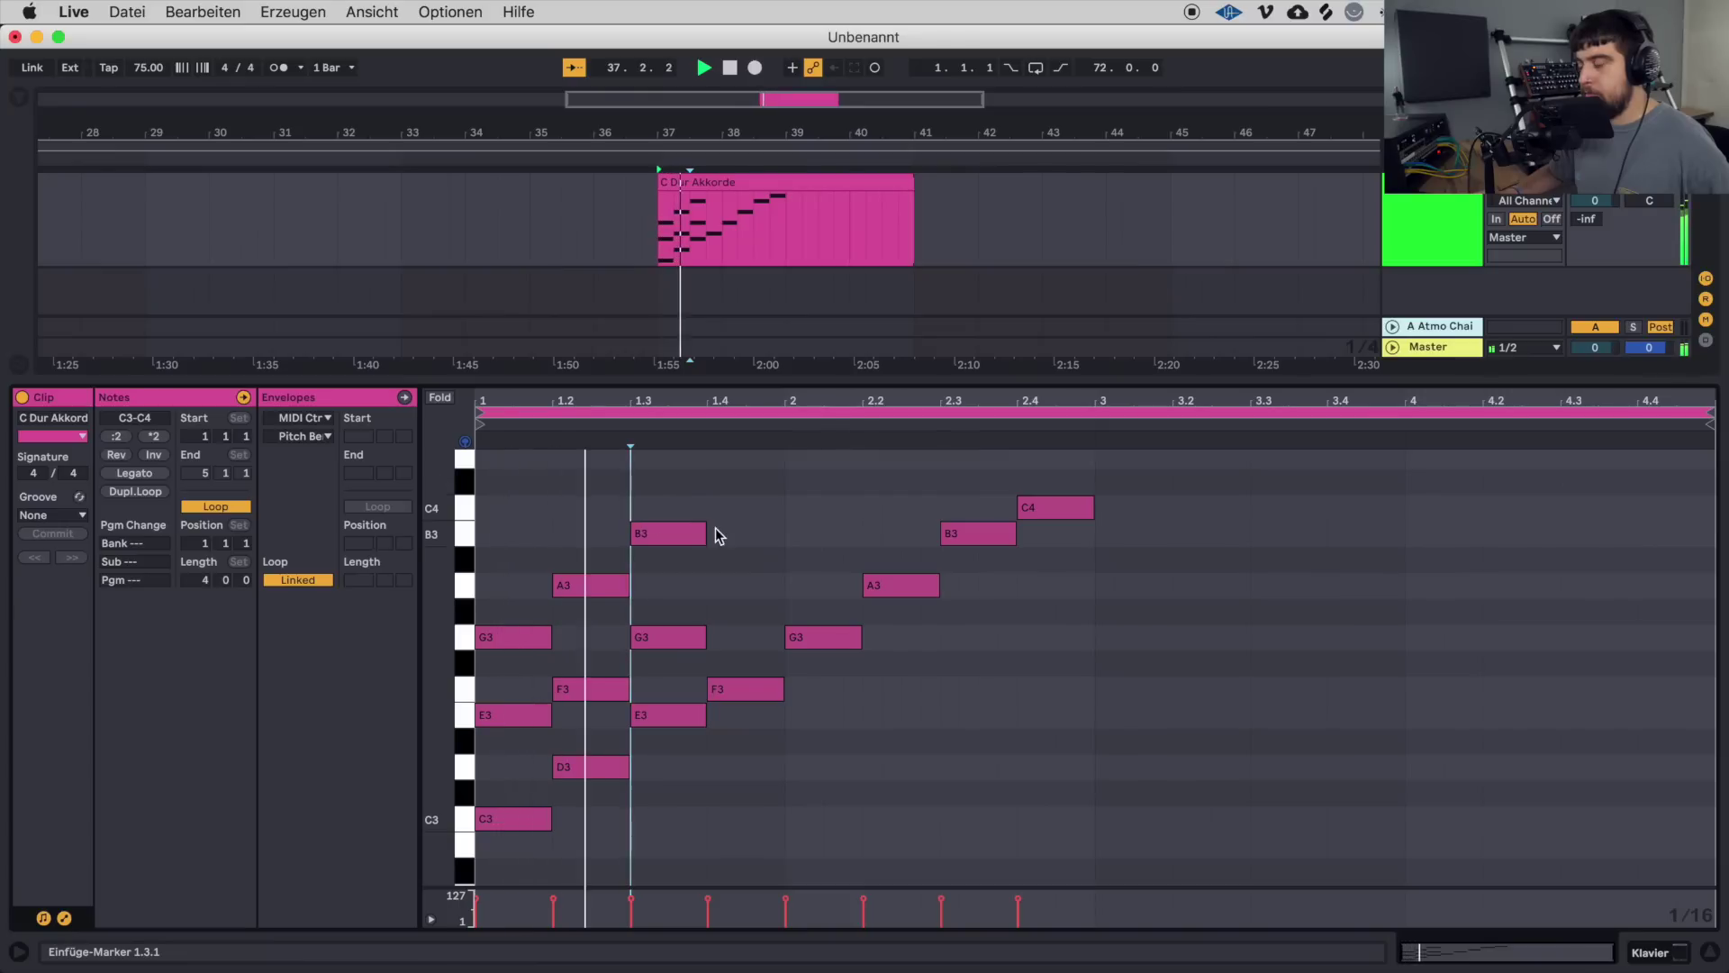
{"action": "key", "text": "space"}
Build an F major triad at 1.4 by copying A3 and C4 above F3.
{"action": "left_click_drag", "start_coordinate": [884, 594], "coordinate": [726, 606], "text": "alt"}
{"action": "left_click_drag", "start_coordinate": [946, 543], "coordinate": [715, 512], "text": "alt"}
{"action": "scroll", "coordinate": [863, 517], "scroll_direction": "up", "scroll_amount": 3}
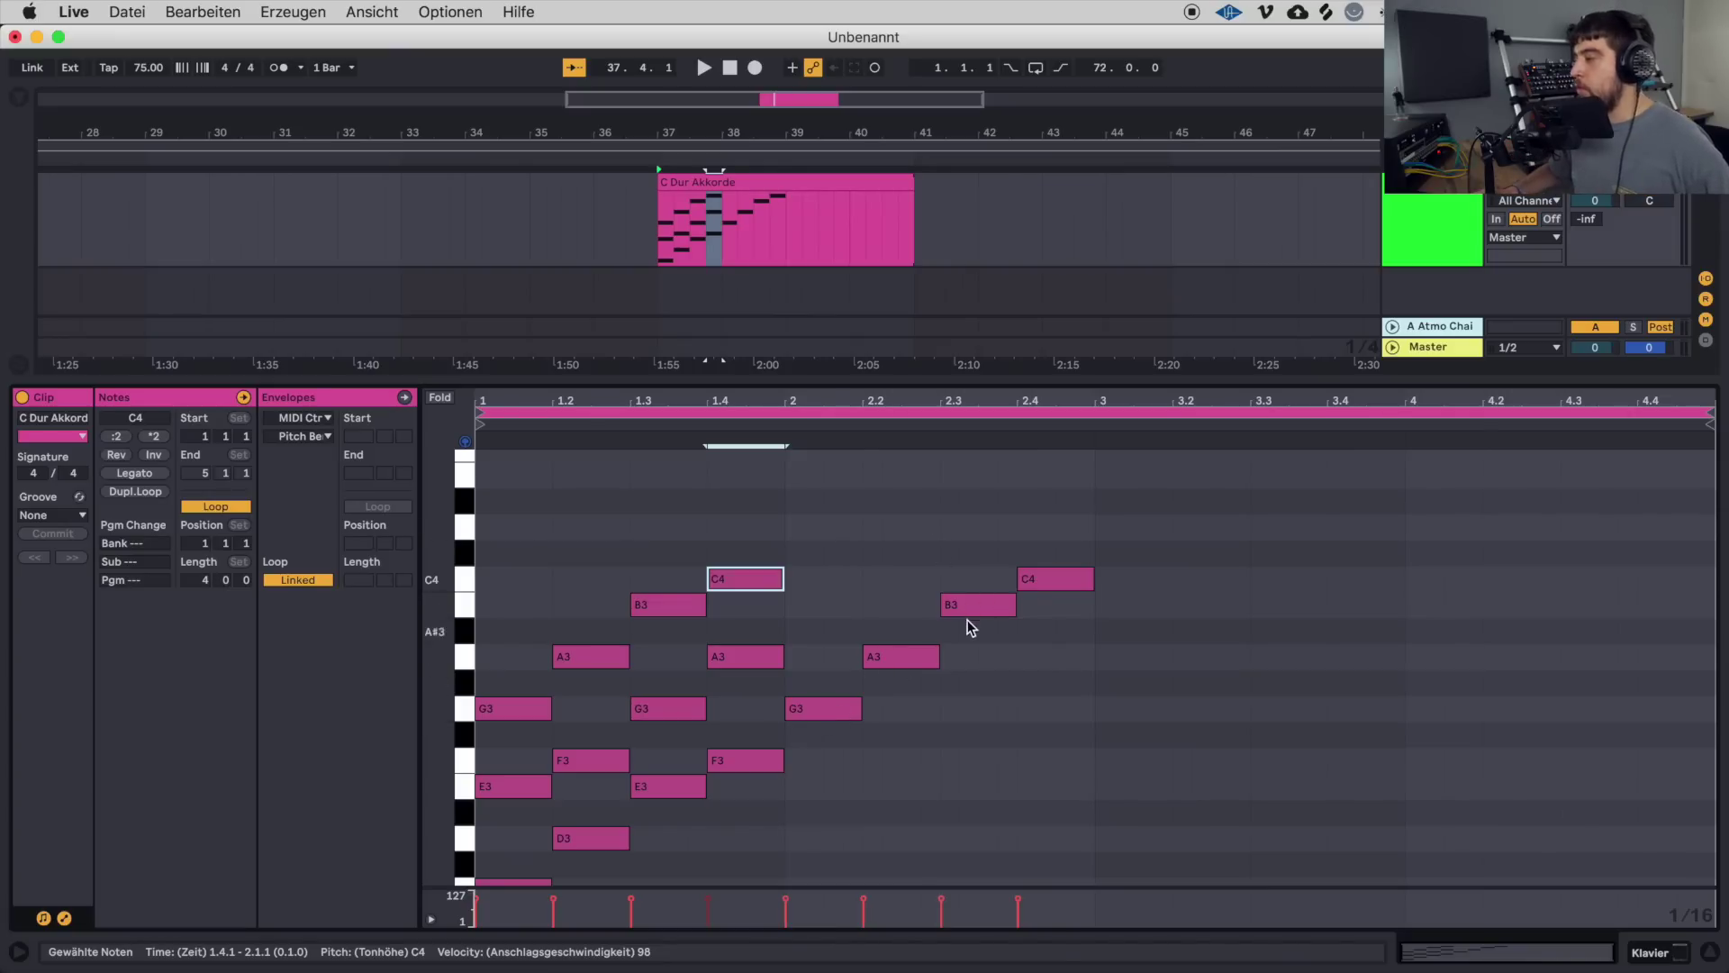
Complete the triads with copied notes: G3-B3-D4 at 2.1, A3-C4-E4 at 2.2 and B3-D4-F4 at 2.3.
{"action": "left_click_drag", "start_coordinate": [982, 606], "coordinate": [816, 618]}
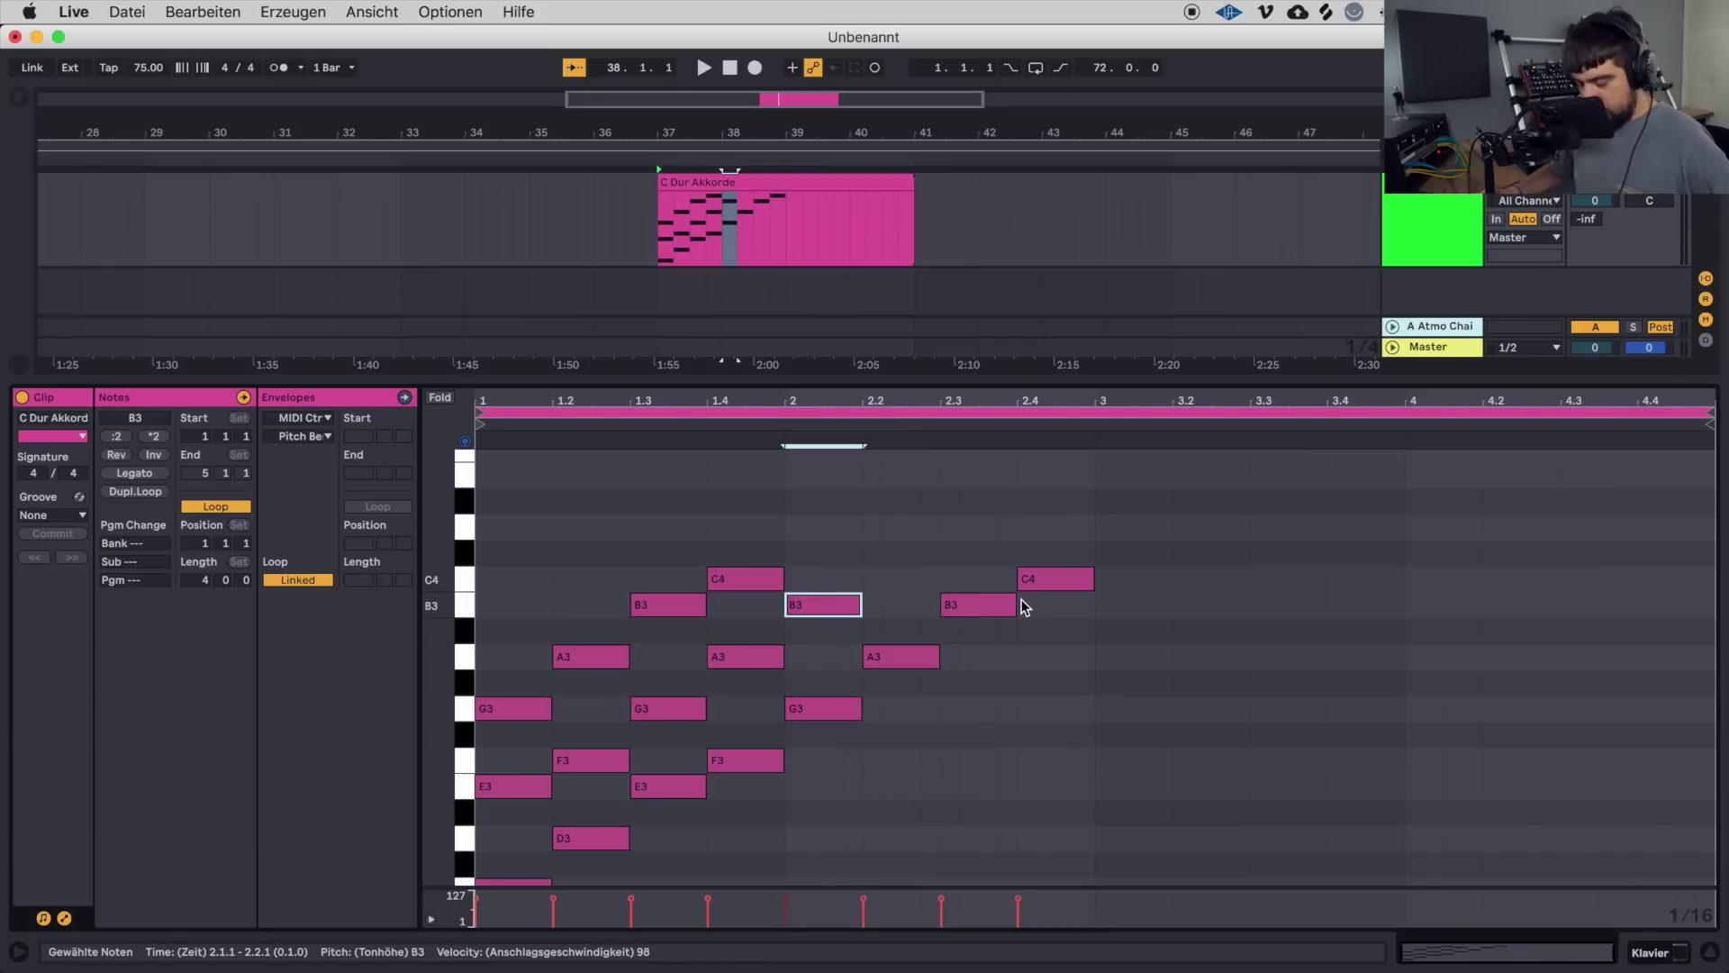
{"action": "mouse_move", "coordinate": [1021, 598]}
{"action": "left_mouse_down"}
{"action": "mouse_move", "coordinate": [1103, 583]}
{"action": "mouse_move", "coordinate": [1131, 522]}
{"action": "mouse_move", "coordinate": [1023, 541]}
{"action": "mouse_move", "coordinate": [1215, 584]}
{"action": "mouse_move", "coordinate": [1286, 558]}
{"action": "mouse_move", "coordinate": [980, 551]}
{"action": "left_mouse_up"}
{"action": "scroll", "coordinate": [1300, 666], "scroll_direction": "down", "scroll_amount": 2}
Play the whole triad sequence from the start of the C Dur Akkorde clip, and stop playback after the last chord.
{"action": "left_click", "coordinate": [657, 223]}
{"action": "key", "text": "space"}
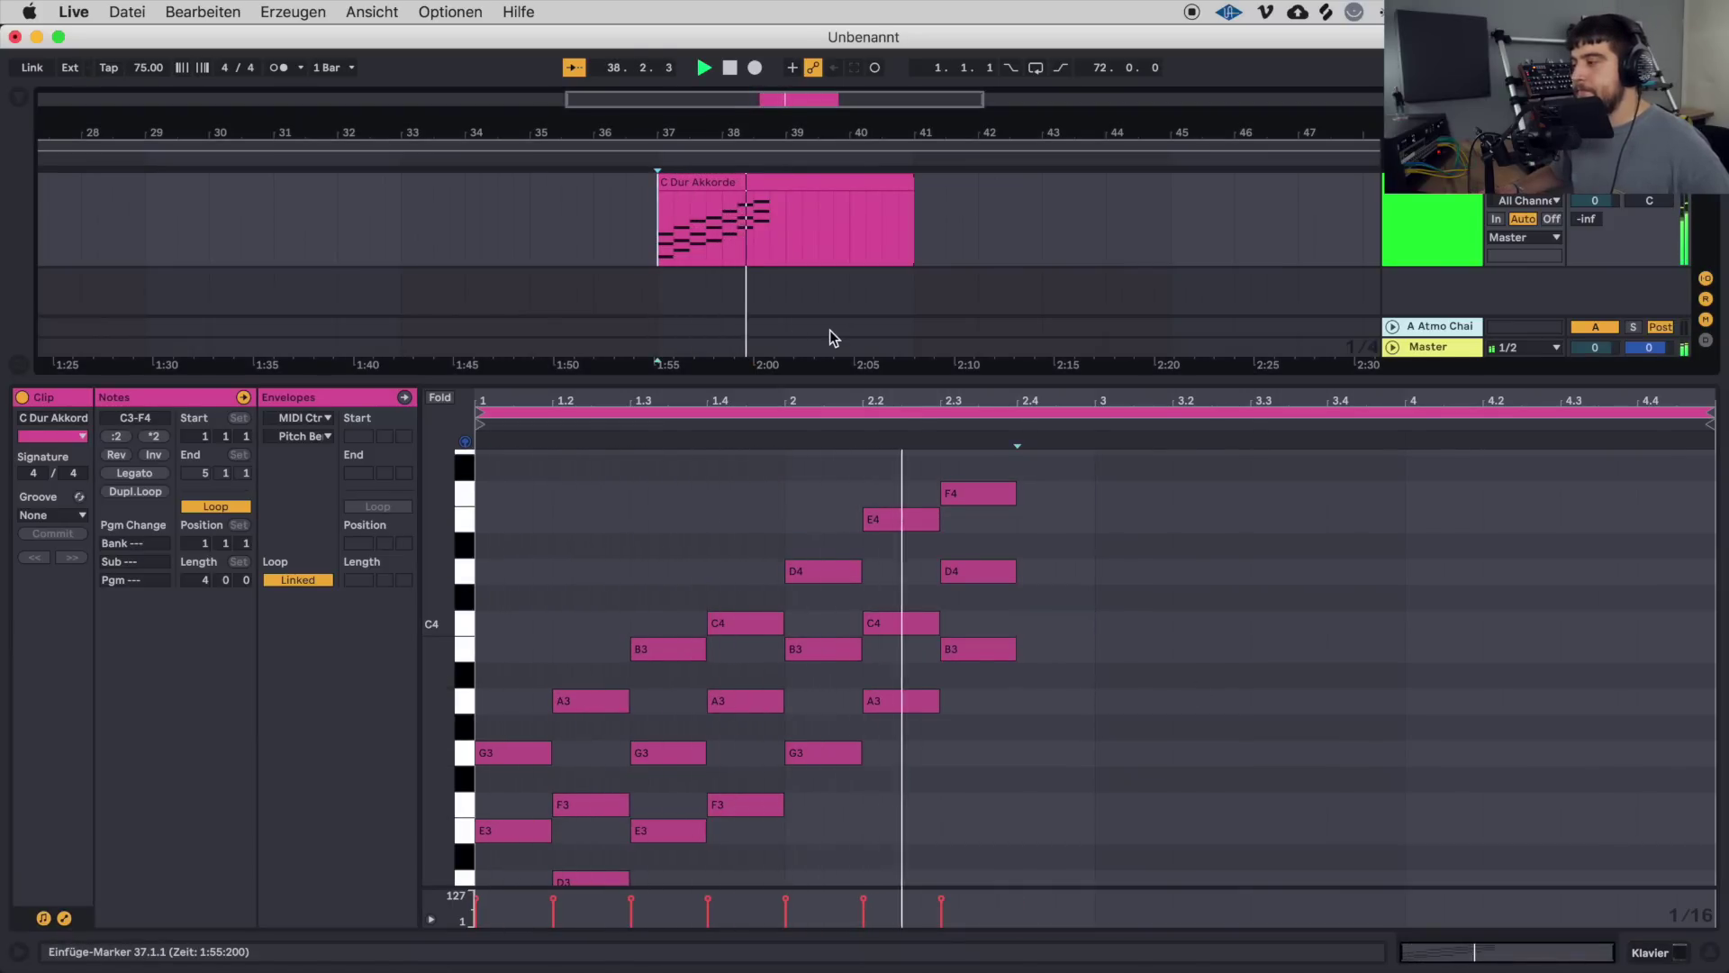
{"action": "left_click", "coordinate": [1027, 491]}
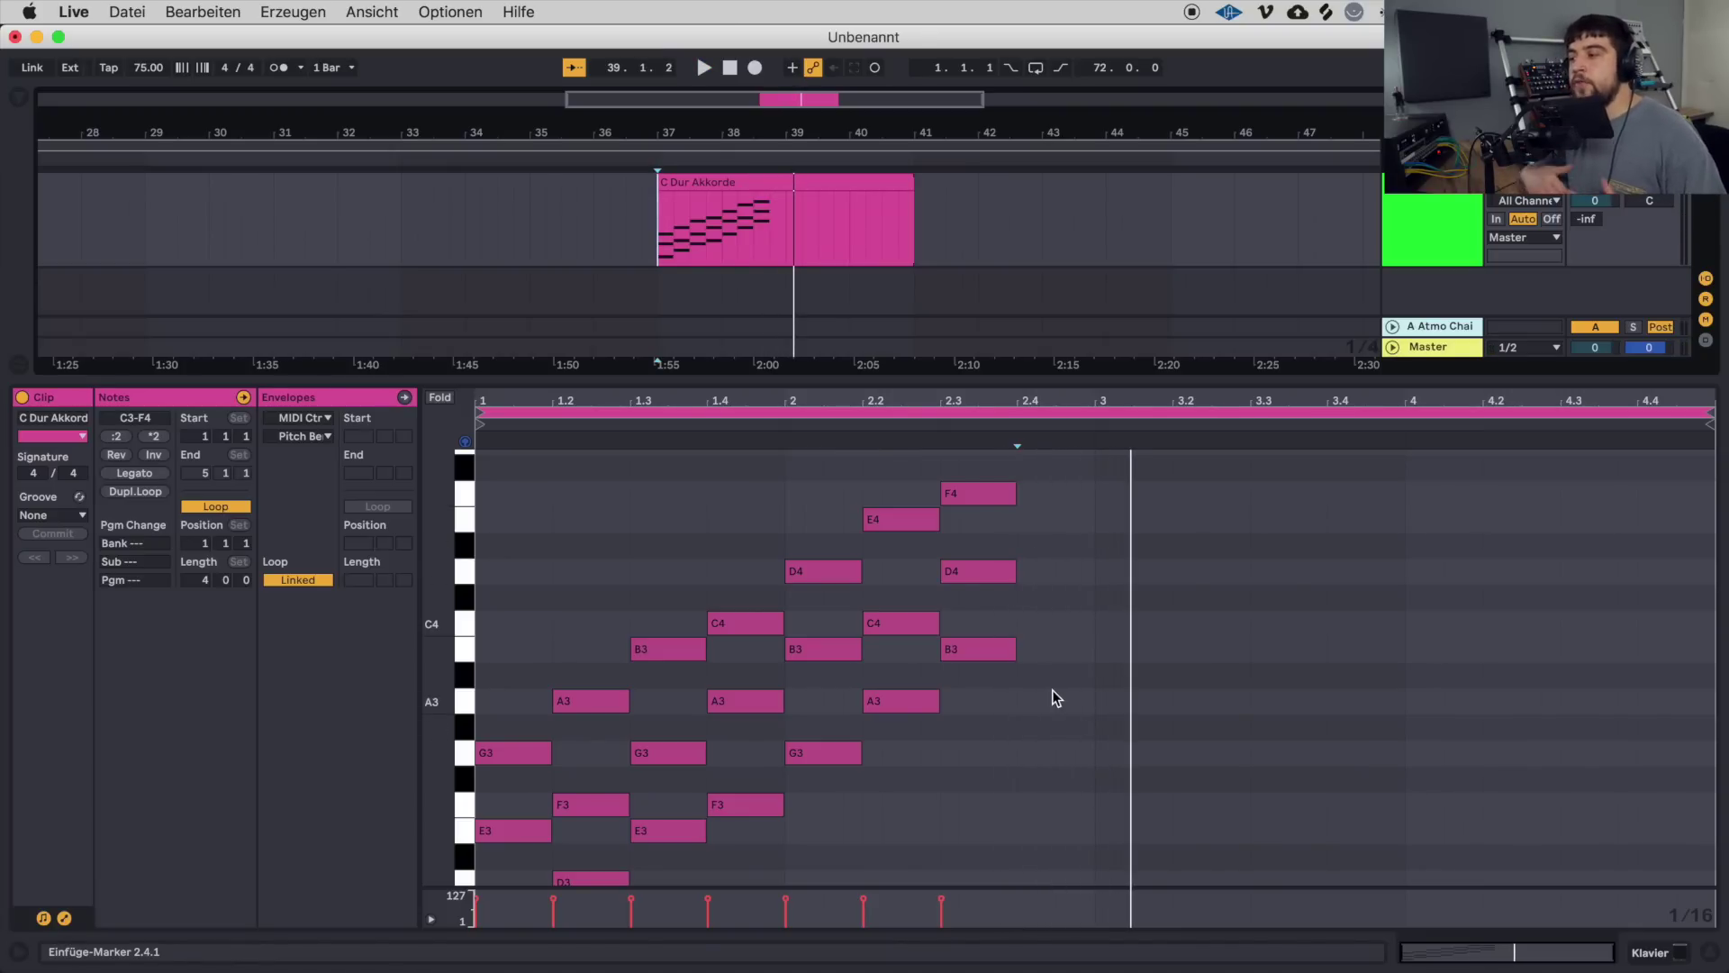
{"action": "key", "text": "space"}
Enlarge the arrangement view again and play the C Dur Akkorde clip from the B3-D4-F4 chord.
{"action": "left_click", "coordinate": [625, 726]}
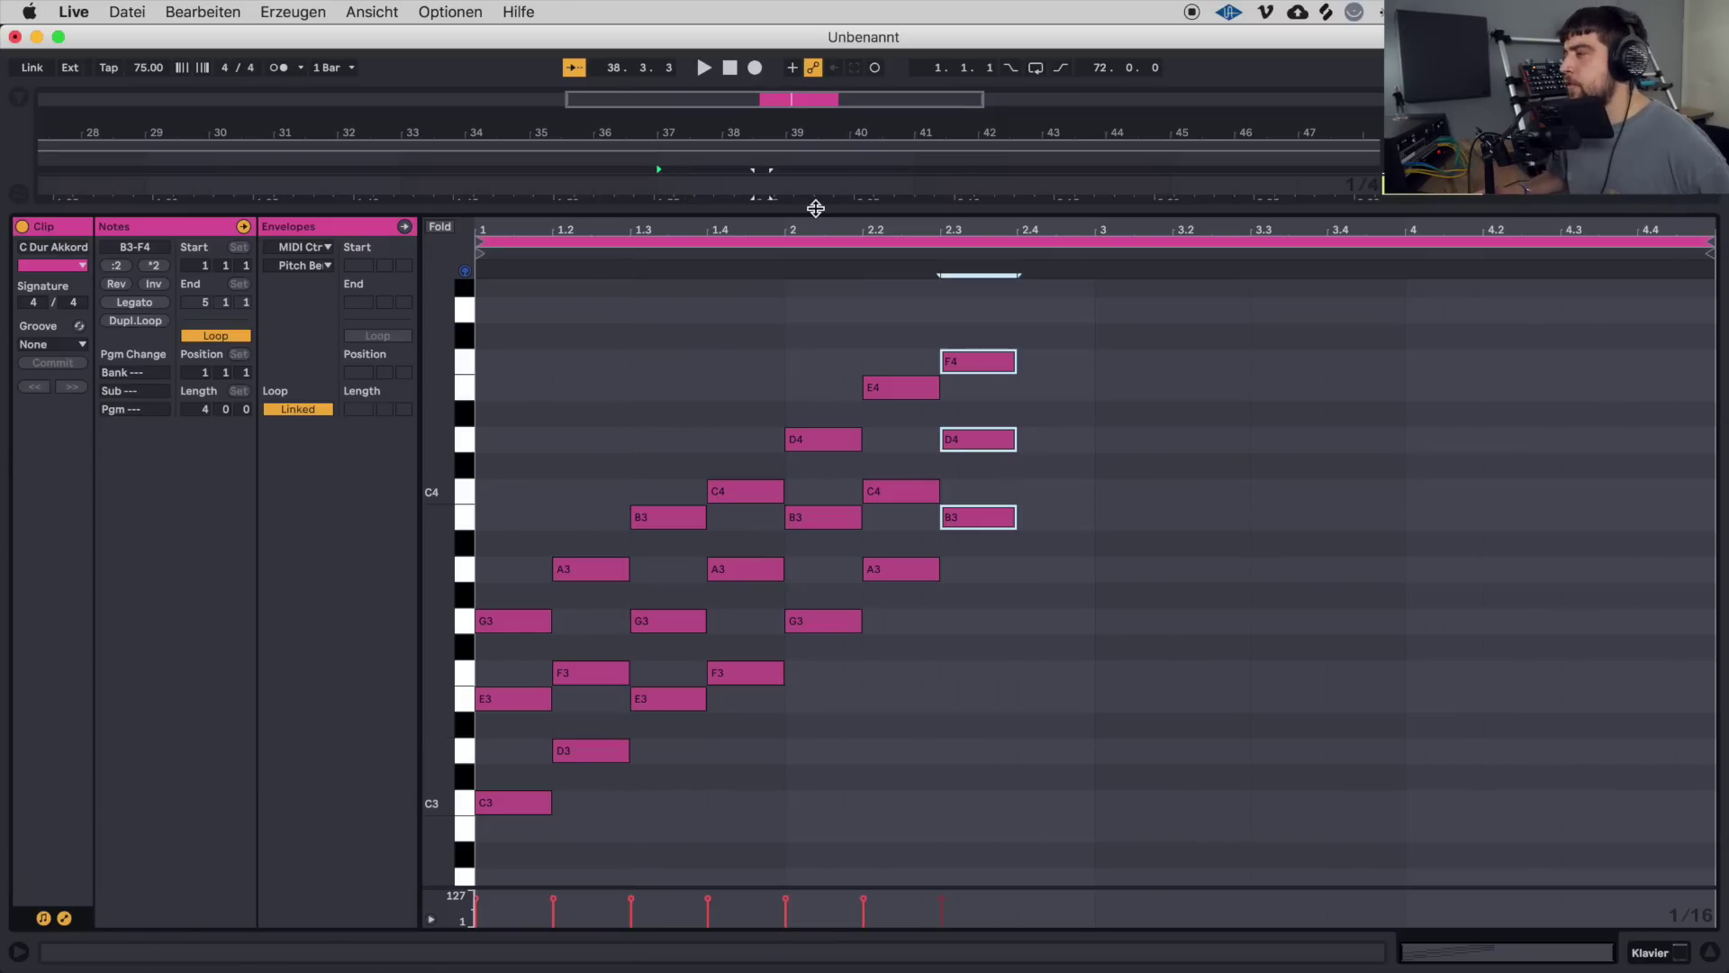
{"action": "left_click_drag", "start_coordinate": [814, 205], "coordinate": [806, 321]}
{"action": "left_click", "coordinate": [753, 208]}
{"action": "key", "text": "space"}
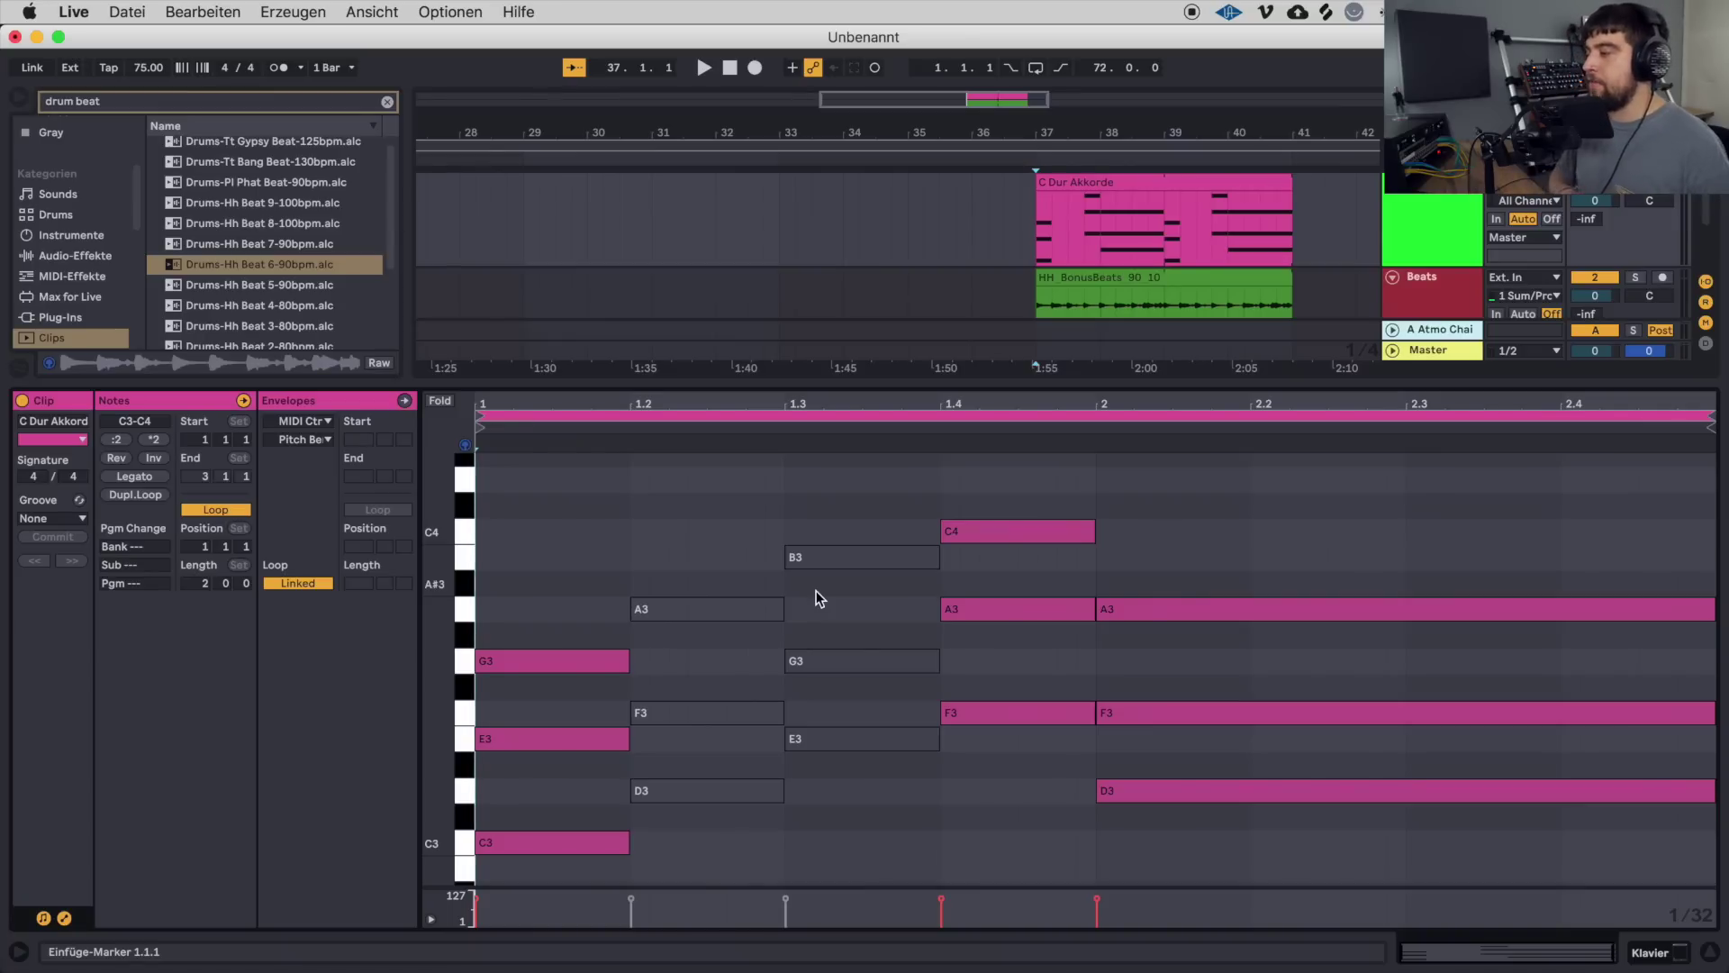
Play the C Dur Akkorde progression together with the drum beat from the start of the clip.
{"action": "scroll", "coordinate": [784, 595], "scroll_direction": "down", "scroll_amount": 2}
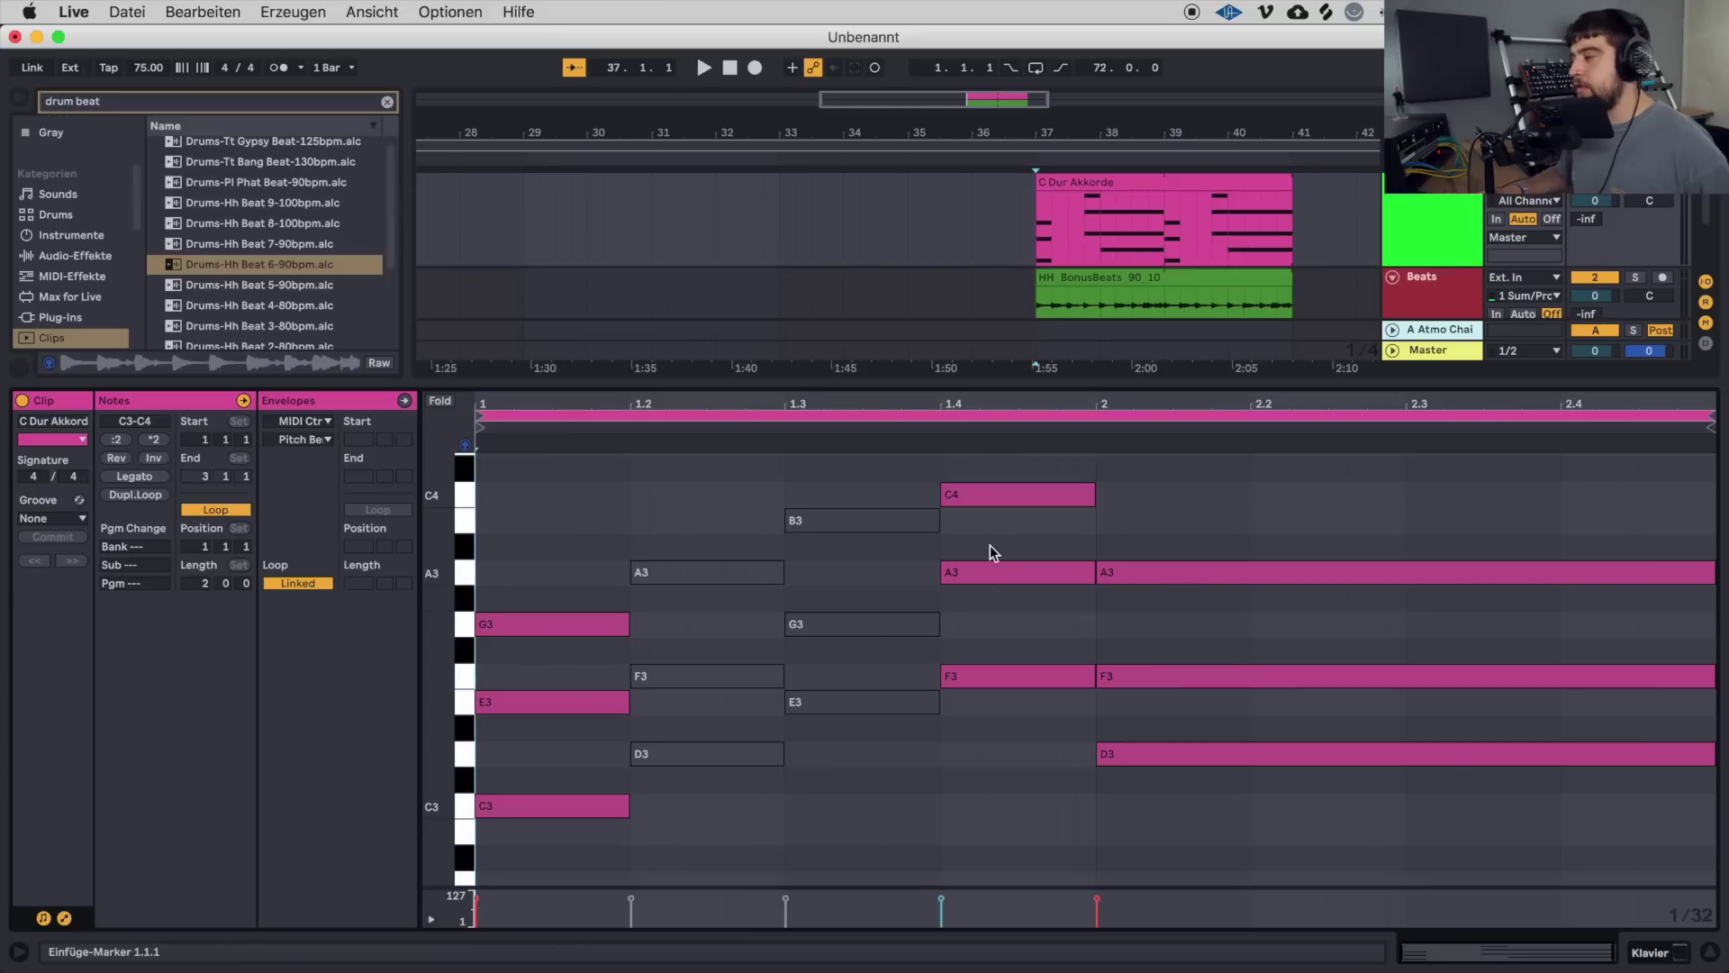
{"action": "scroll", "coordinate": [981, 523], "scroll_direction": "up", "scroll_amount": 2}
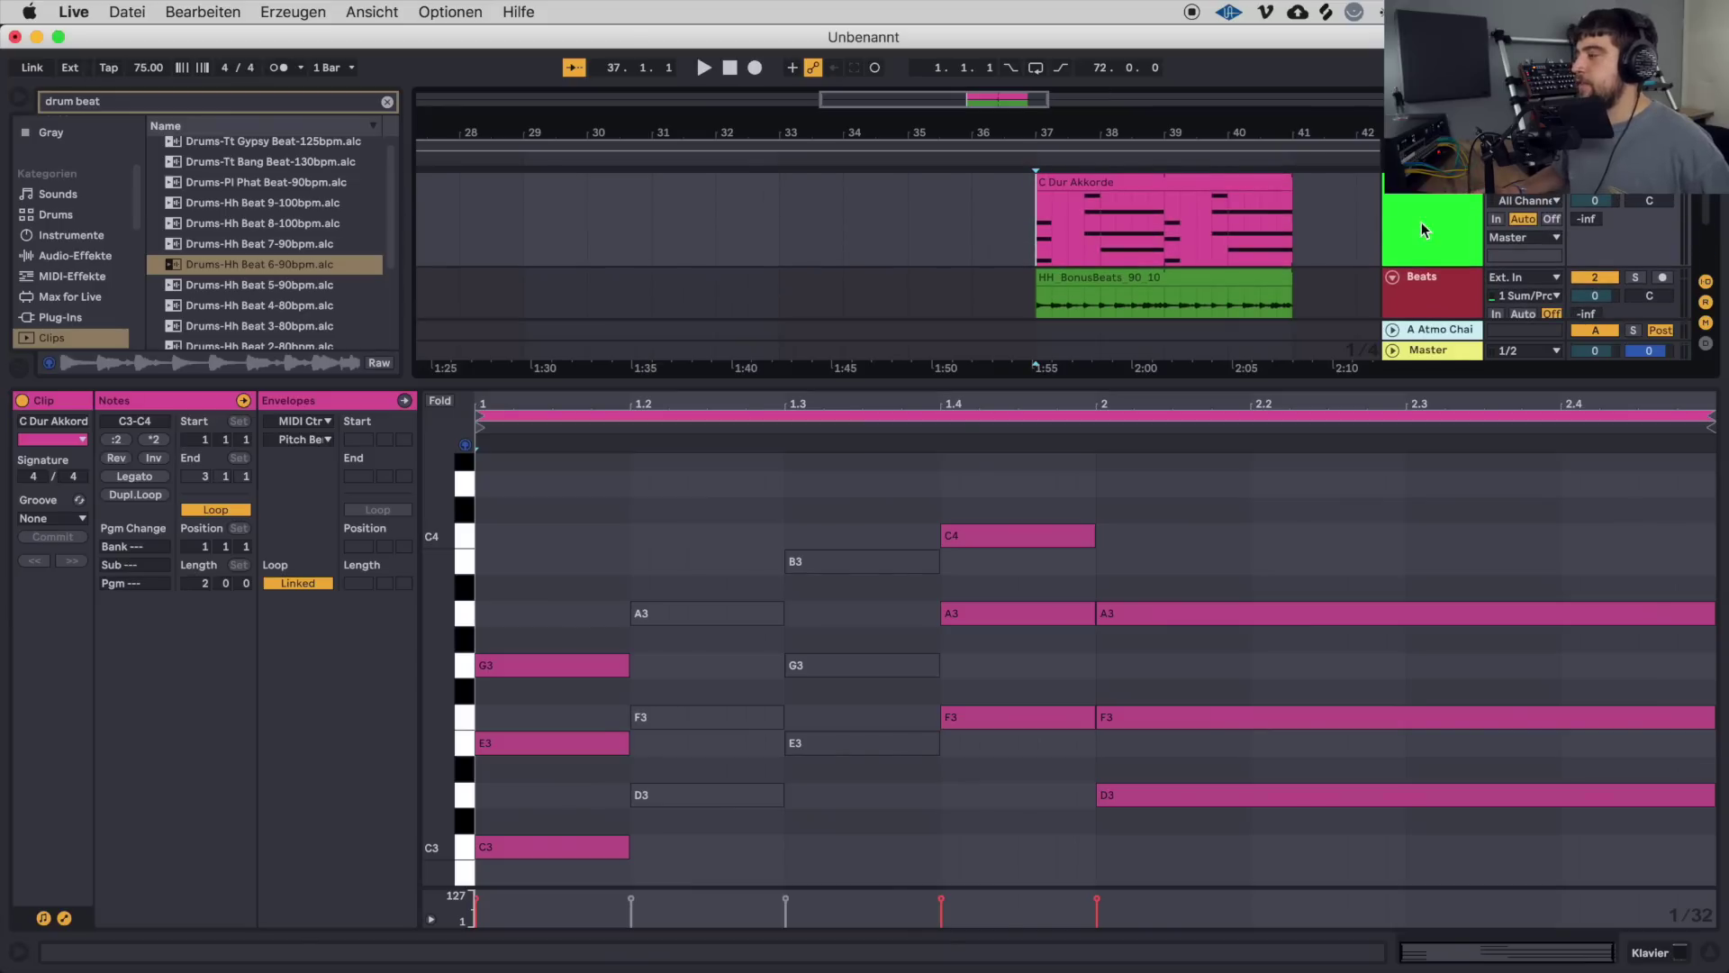
{"action": "left_click", "coordinate": [1047, 234]}
{"action": "key", "text": "space"}
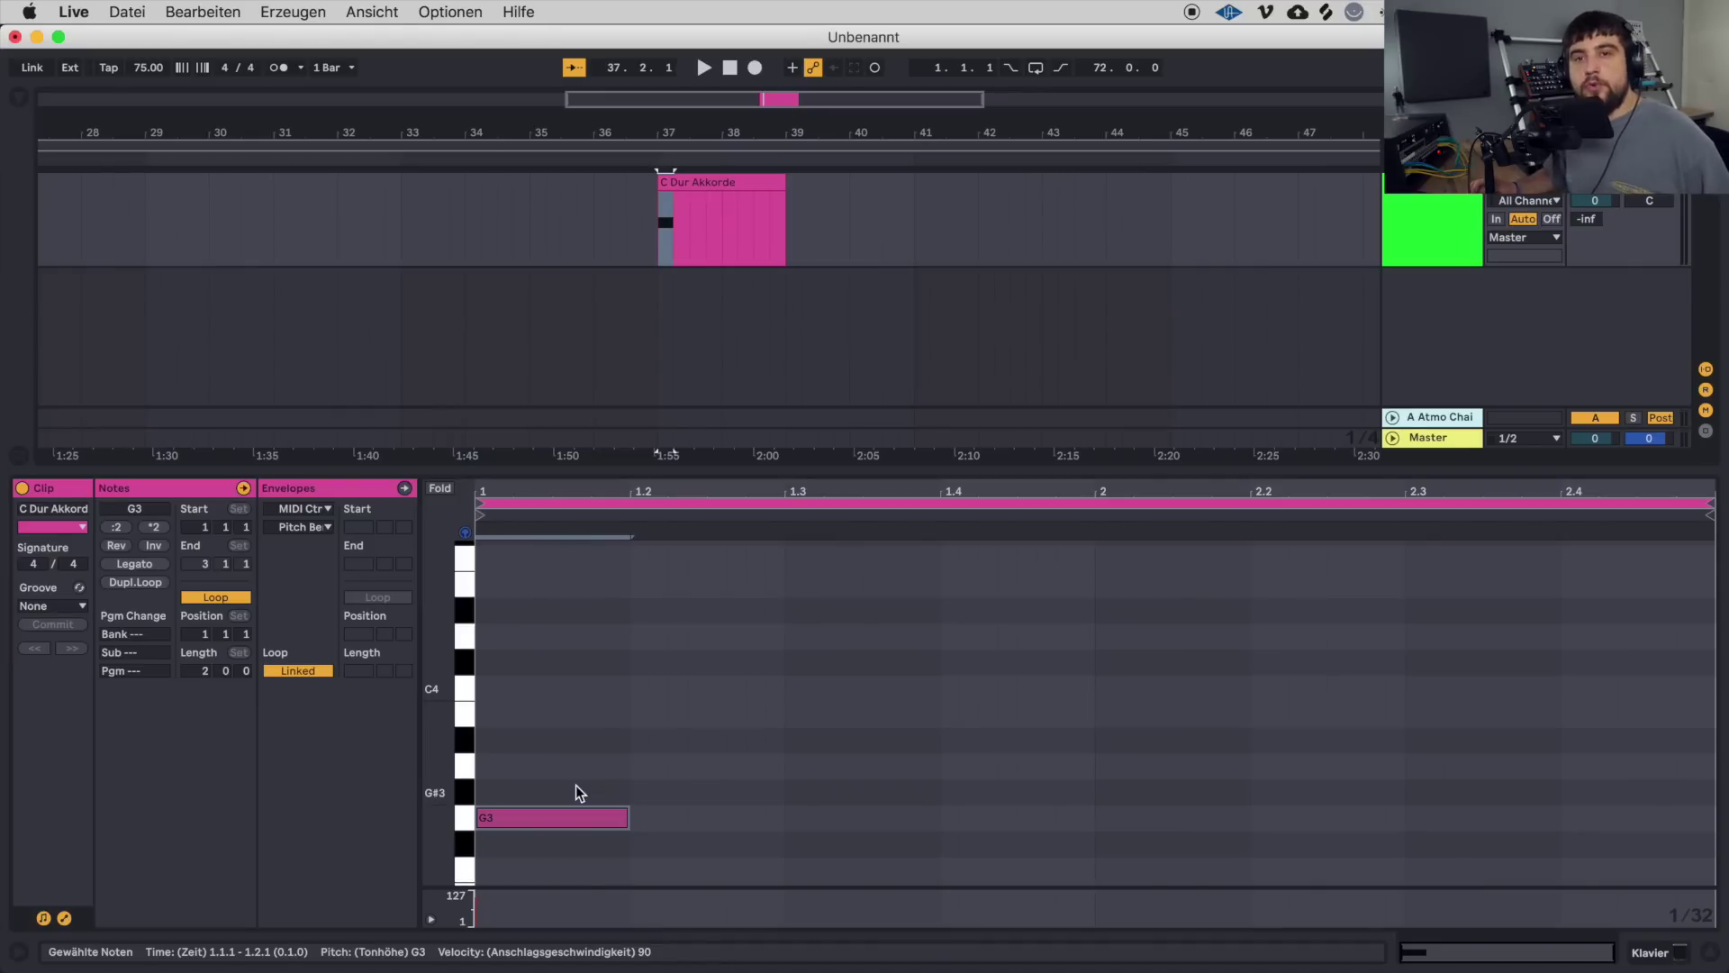
Copy the G3 note at 1.1.1 up four semitones to B3.
{"action": "left_click", "coordinate": [510, 819]}
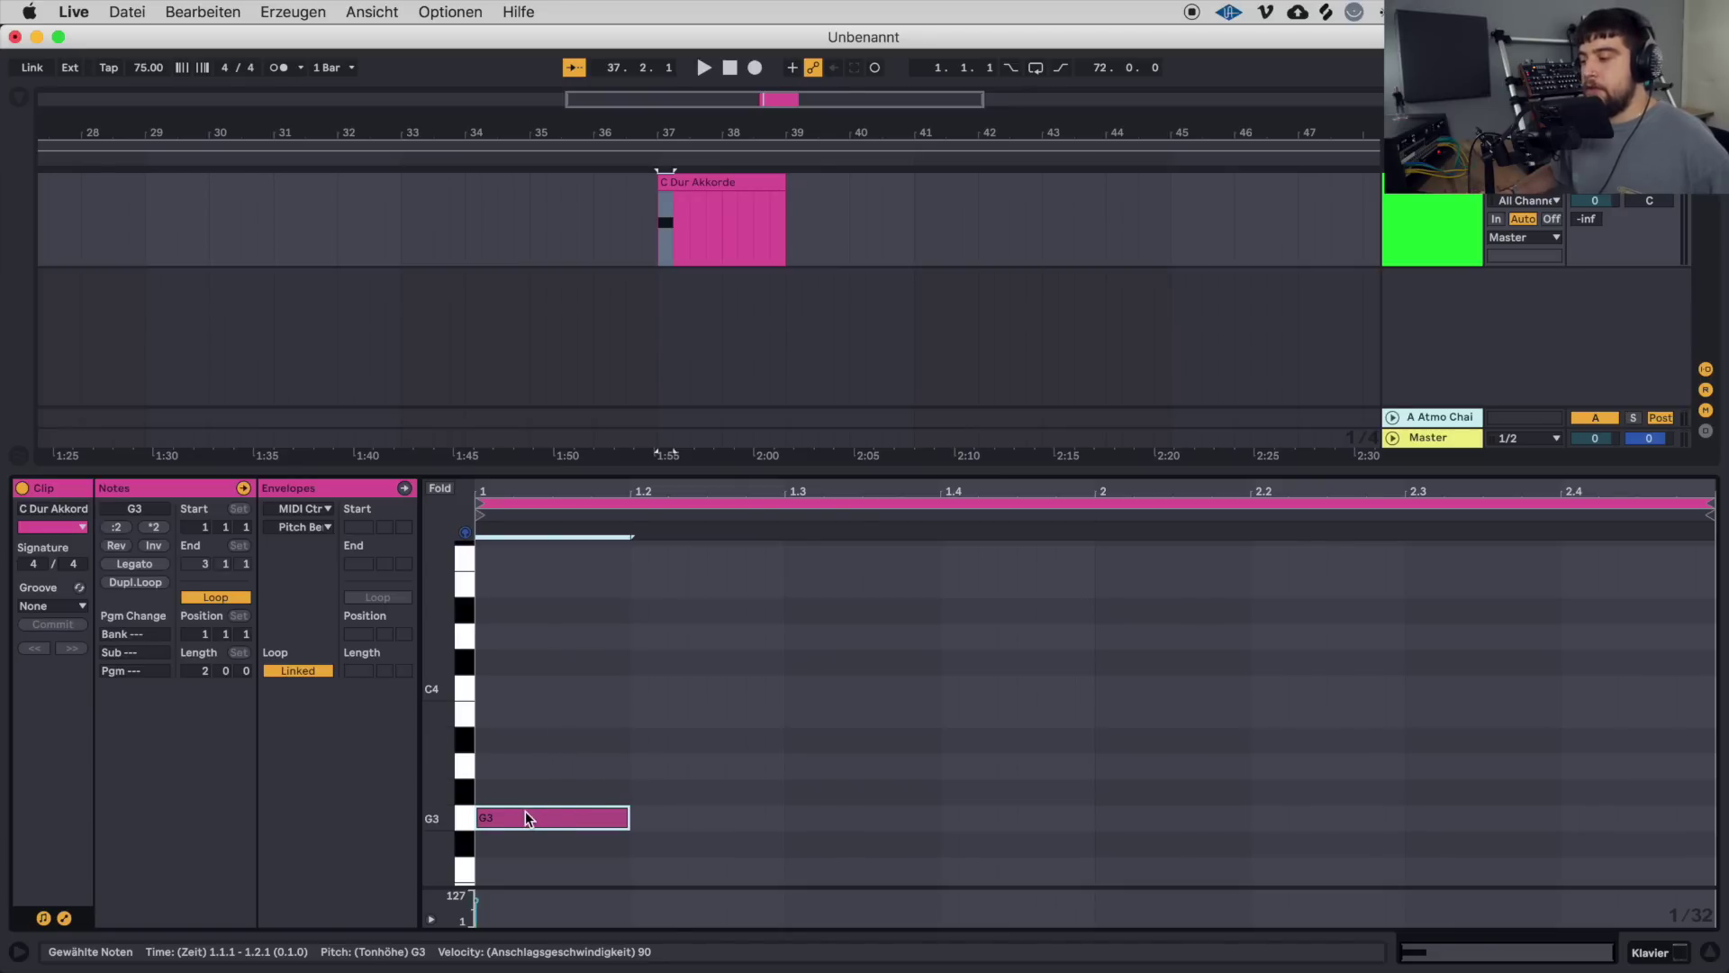
{"action": "left_click_drag", "start_coordinate": [523, 820], "coordinate": [529, 728]}
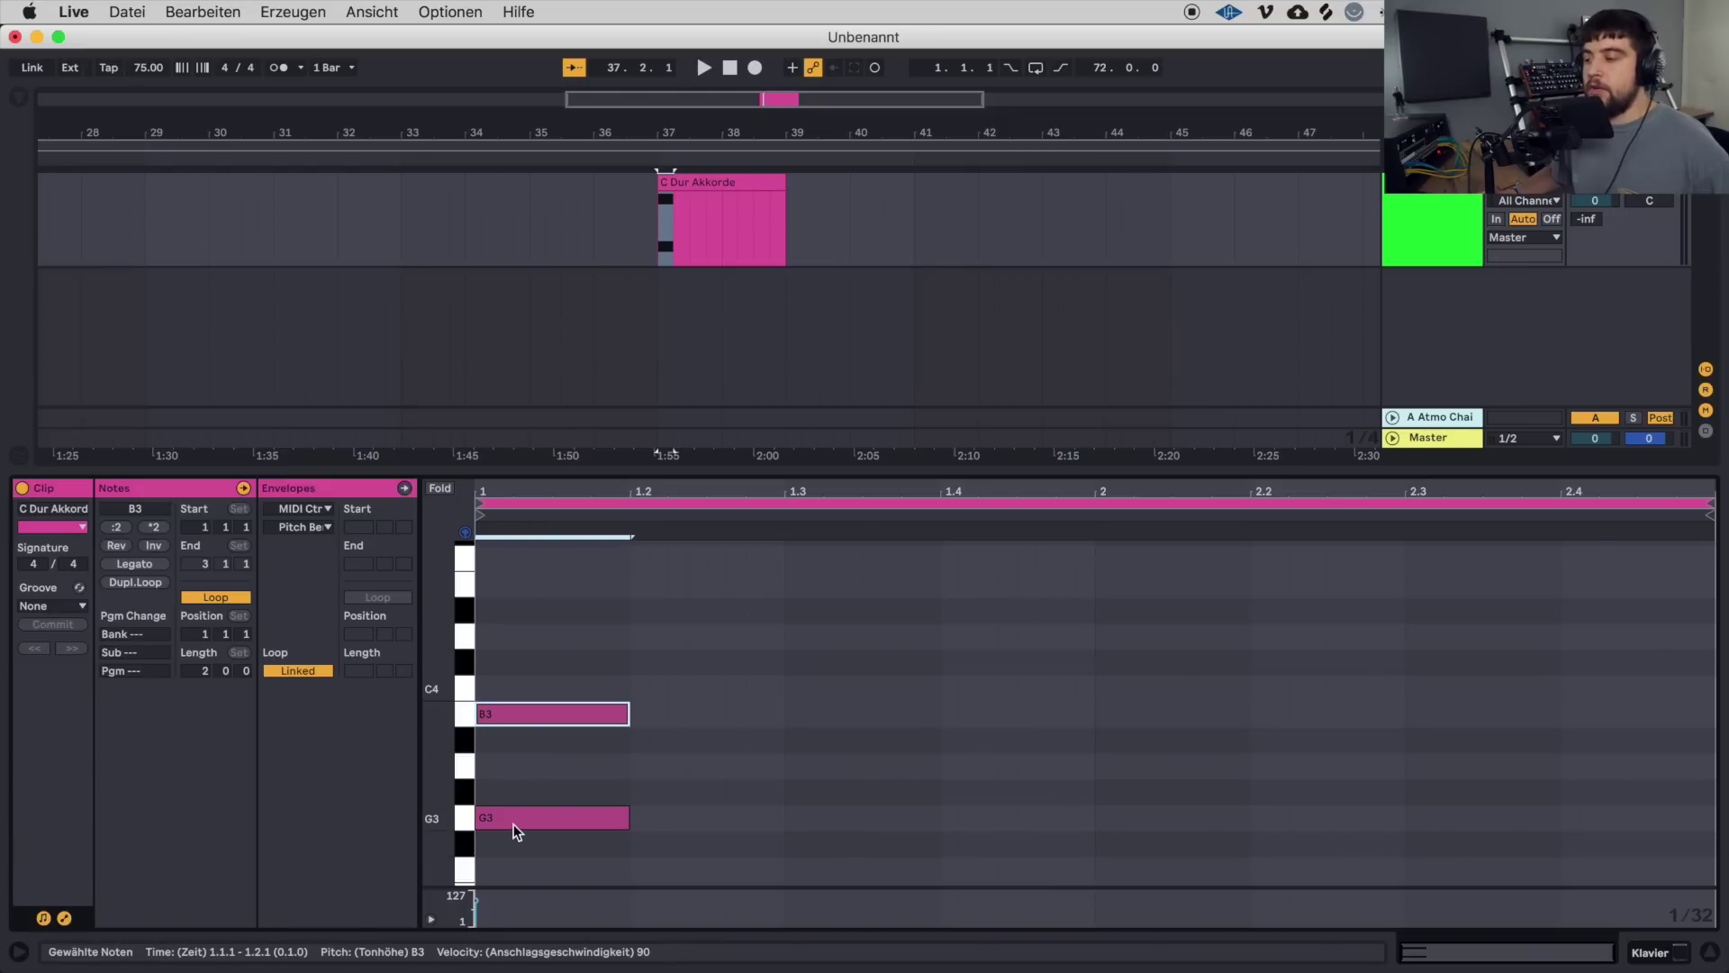
Copy the G3 note at 1.1.1 up to D4 to complete the G3-B3-D4 triad, and play it.
{"action": "left_click_drag", "start_coordinate": [514, 824], "coordinate": [523, 637]}
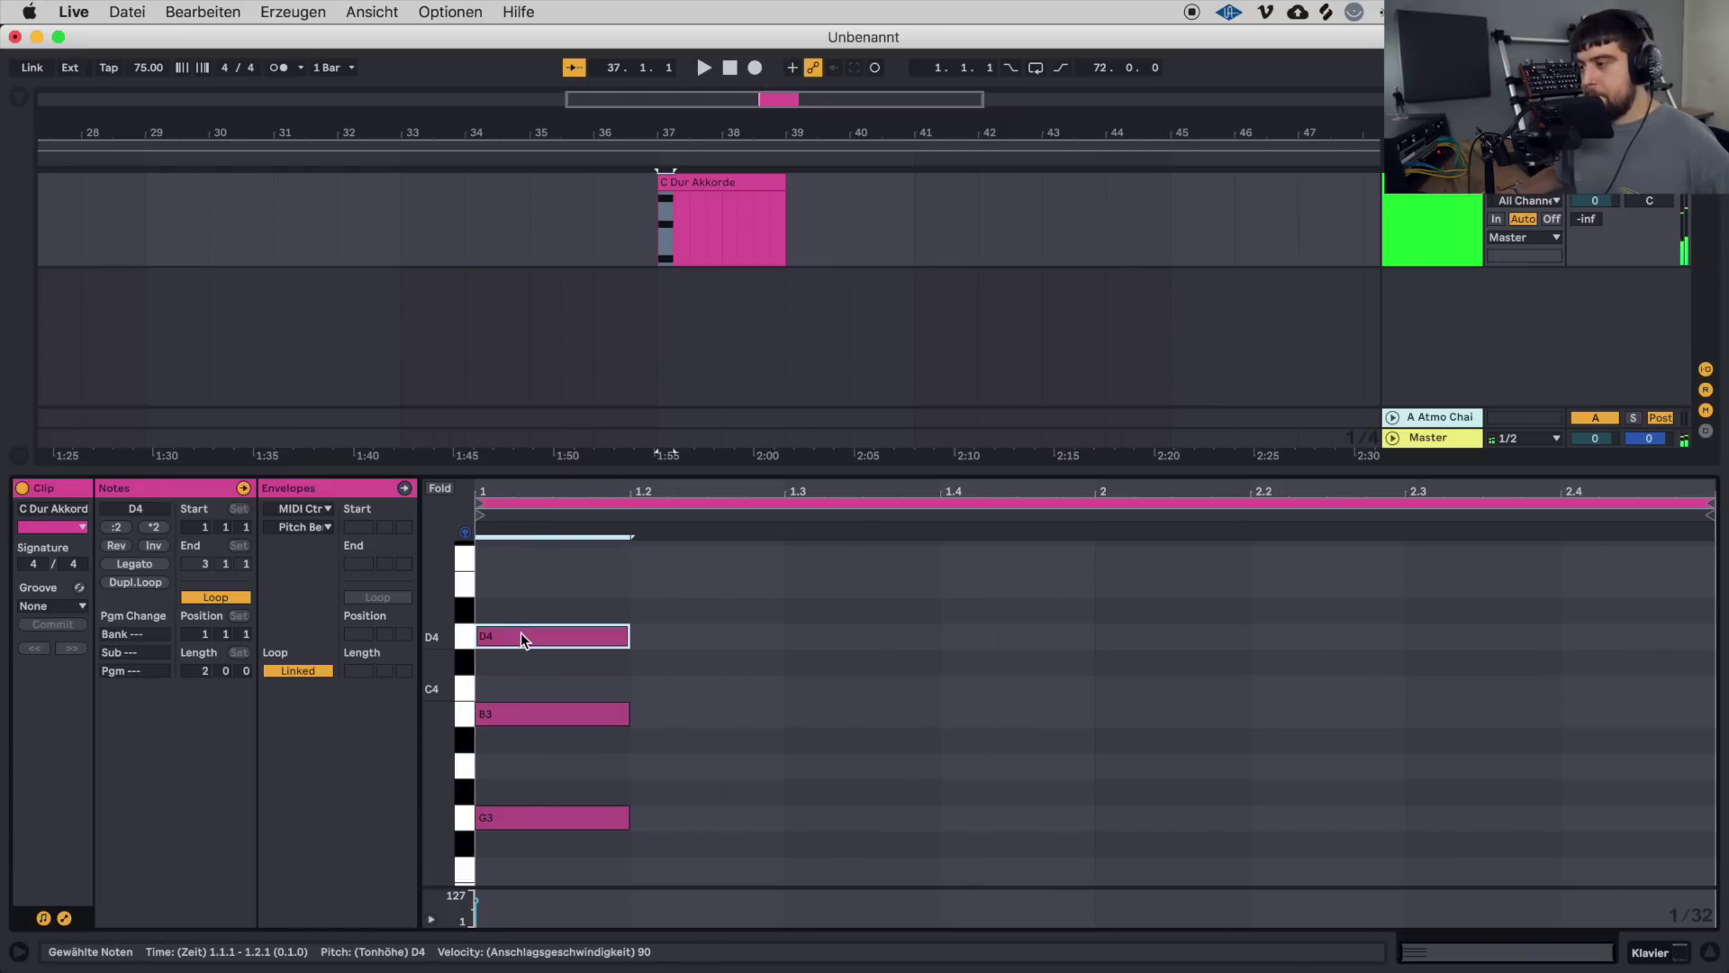
{"action": "key", "text": "space"}
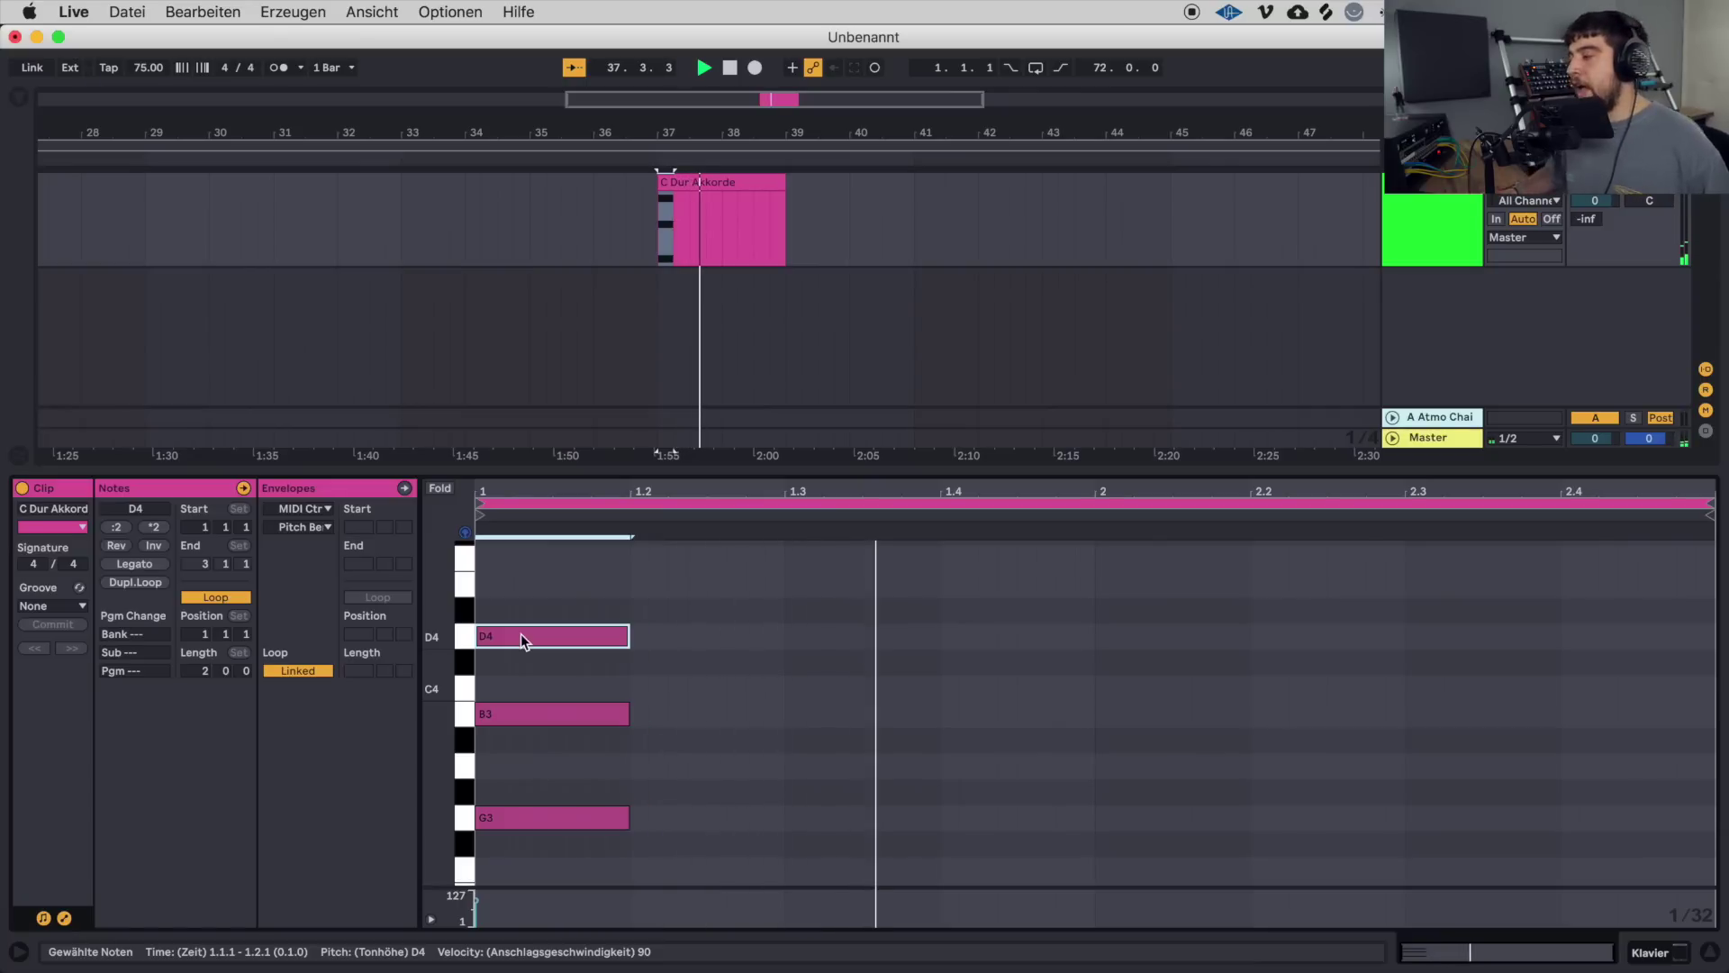
{"action": "key", "text": "space"}
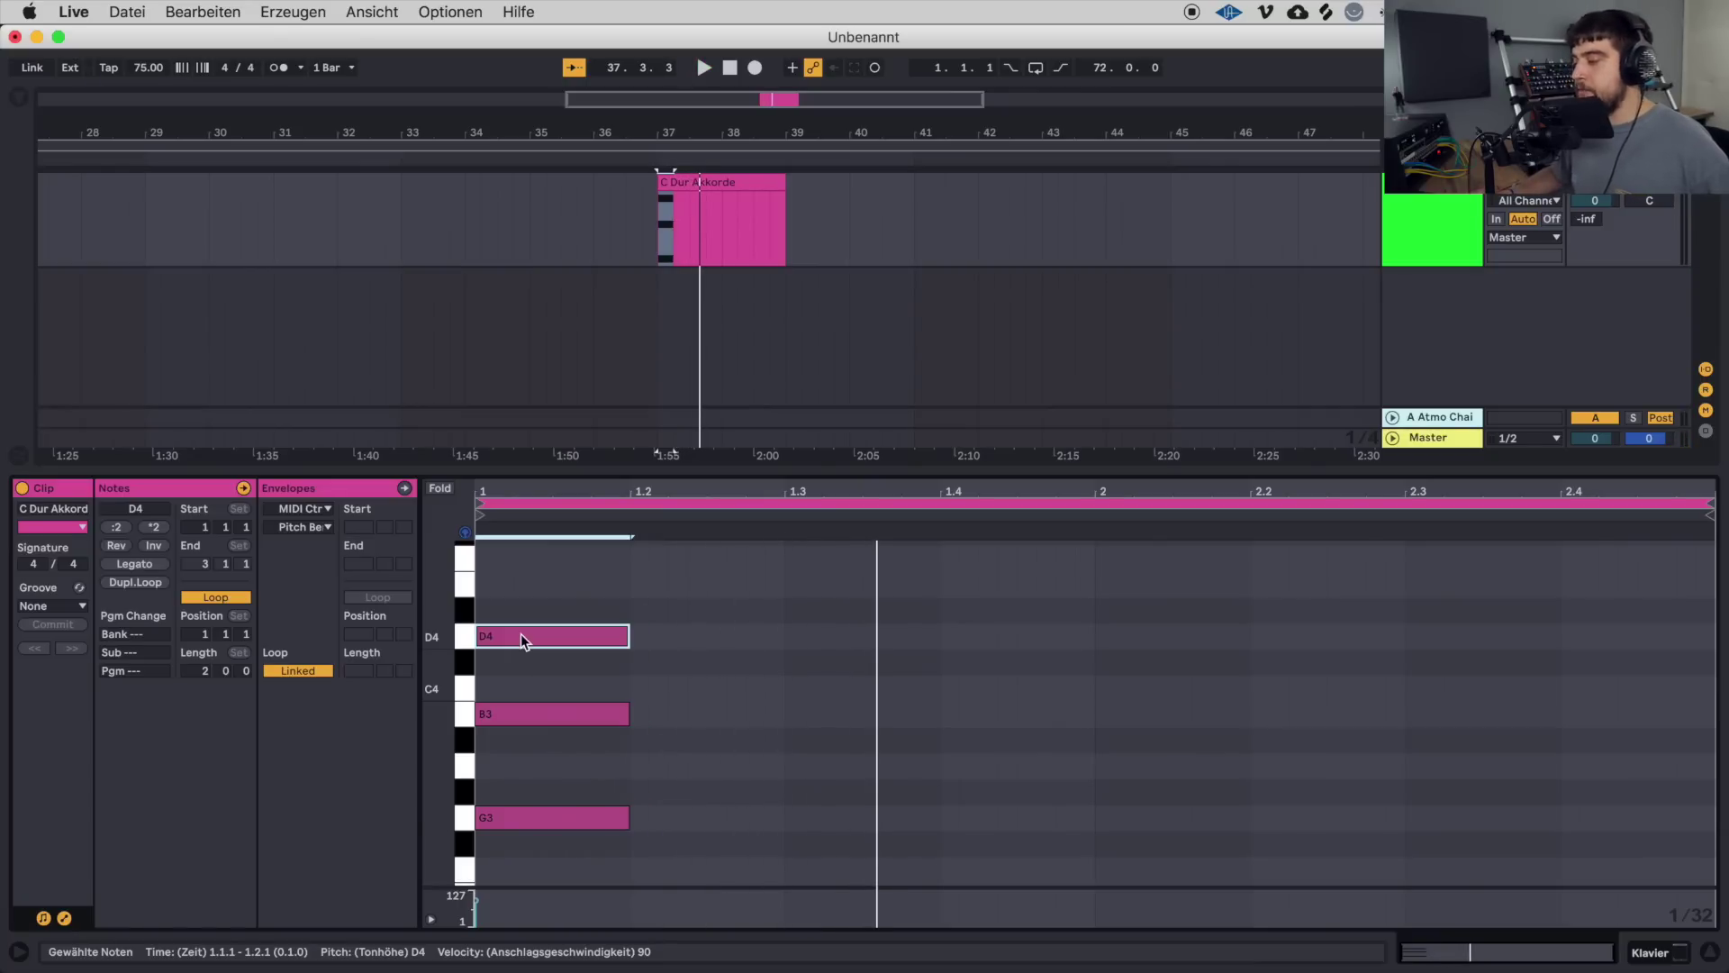
Build a one-beat G minor triad of G3, A#3 and D4 at 1.3.1, and play it after the major triad.
{"action": "double_click", "coordinate": [794, 818]}
{"action": "left_click_drag", "start_coordinate": [799, 818], "coordinate": [944, 852]}
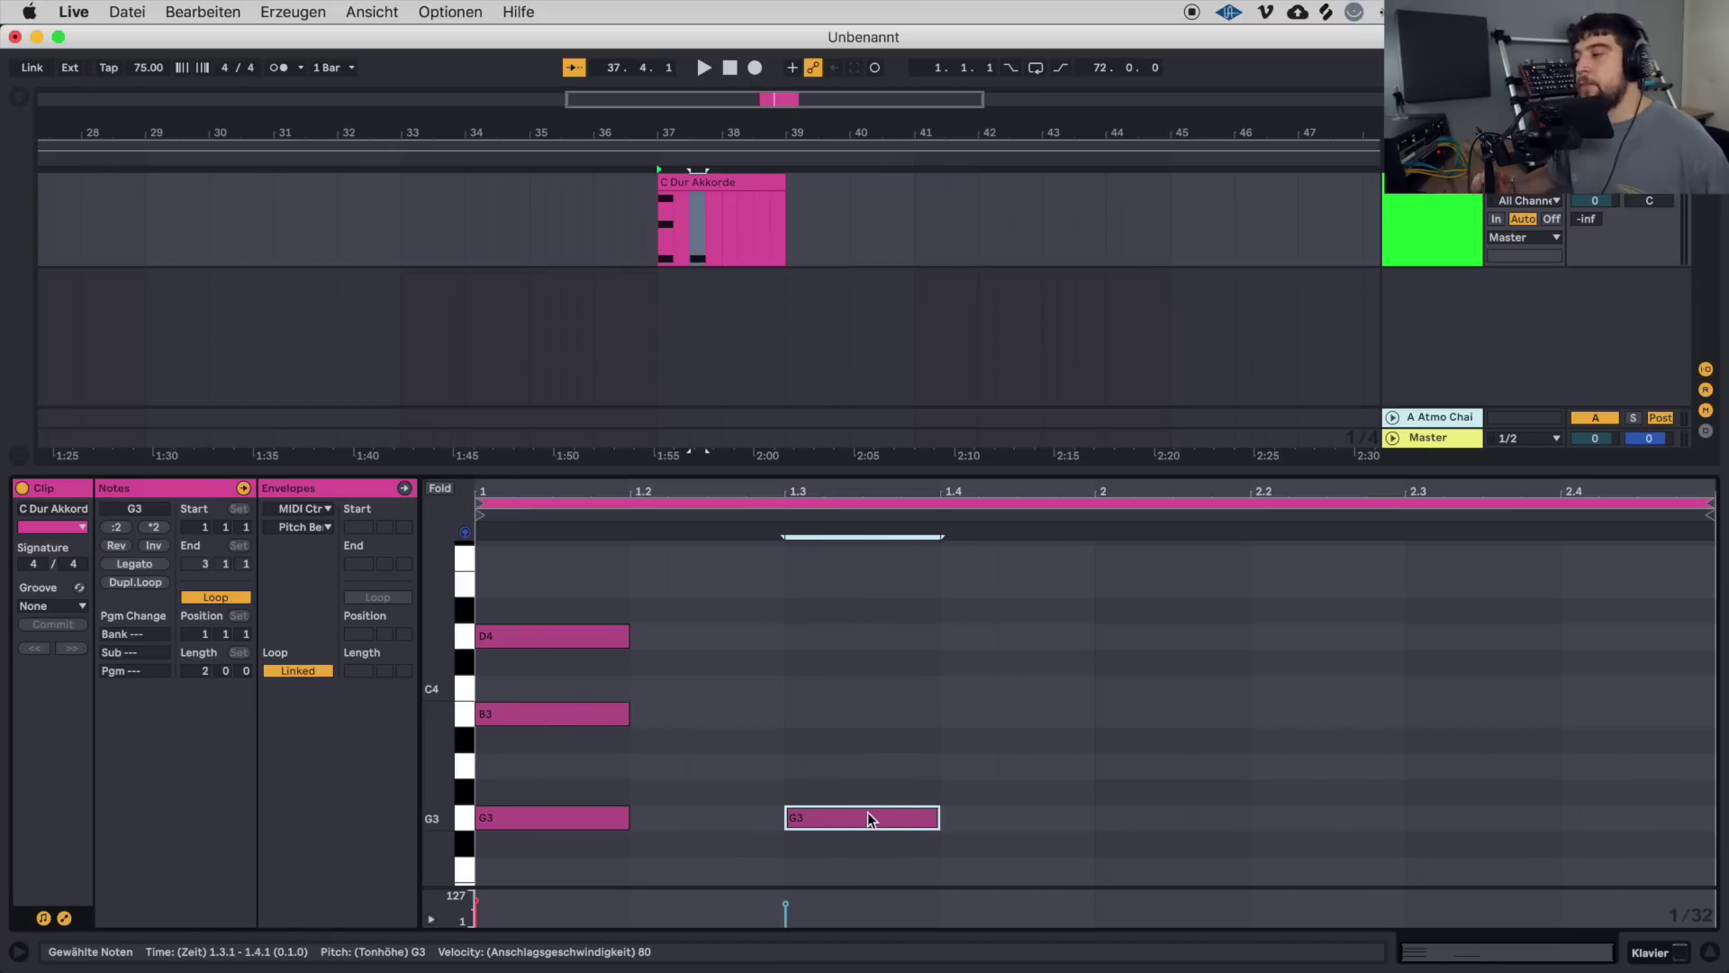
{"action": "left_click_drag", "start_coordinate": [833, 821], "coordinate": [834, 639]}
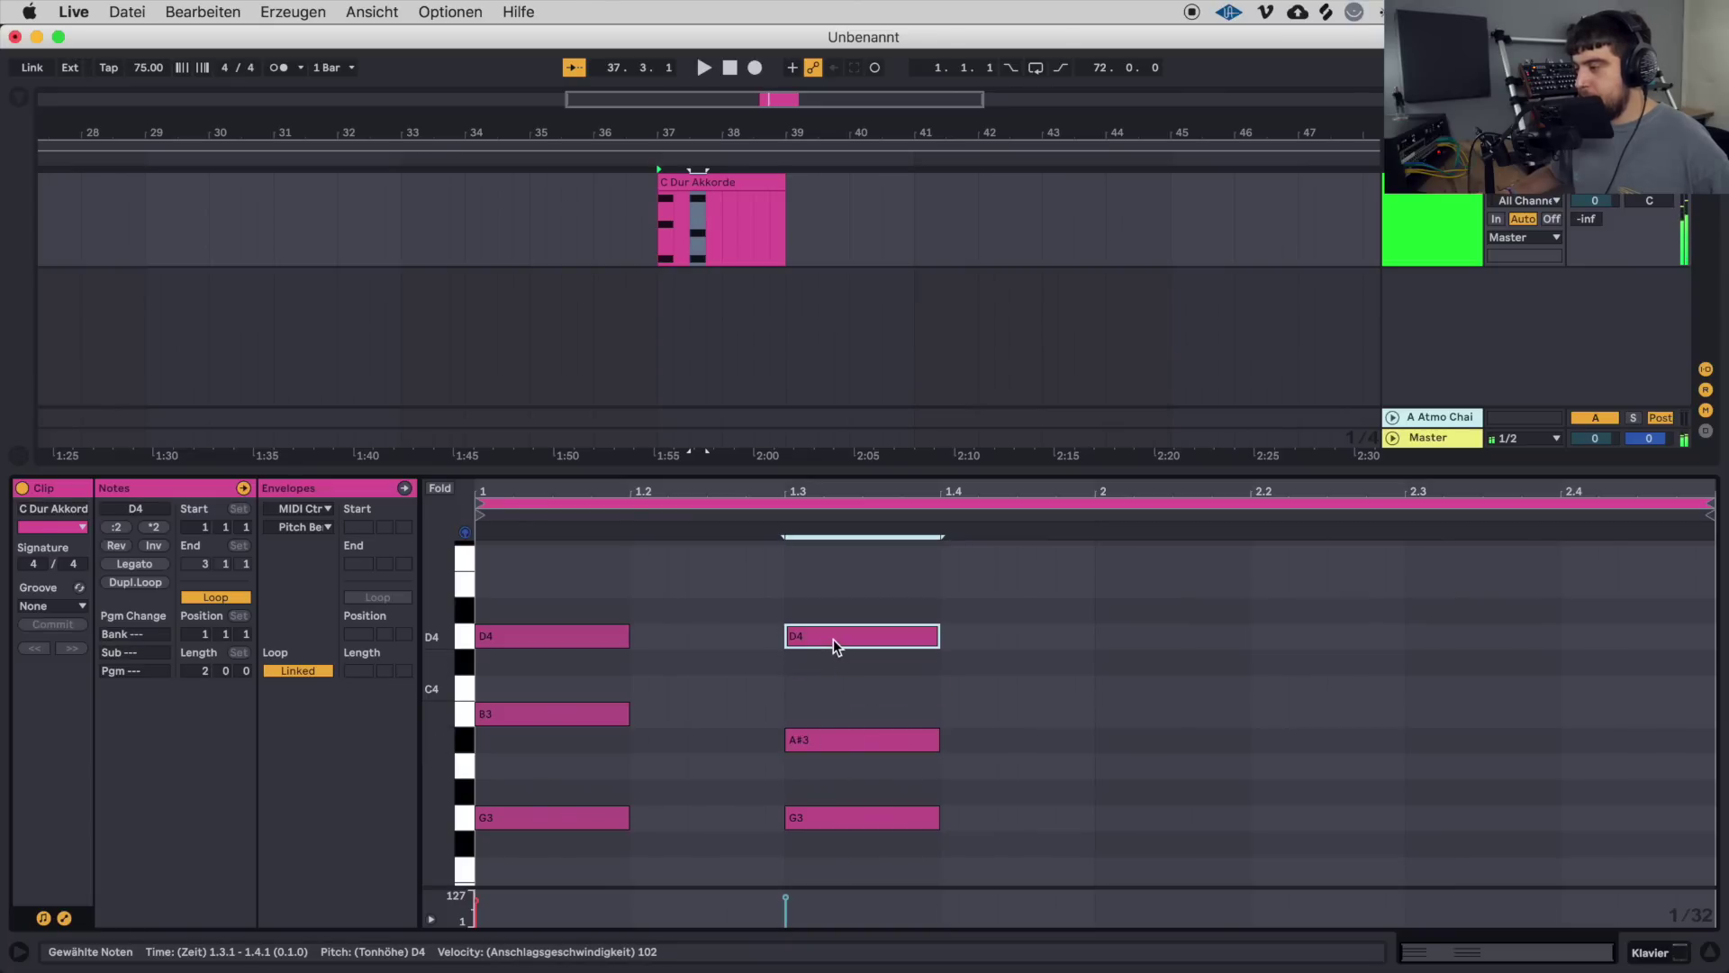
{"action": "key", "text": "space"}
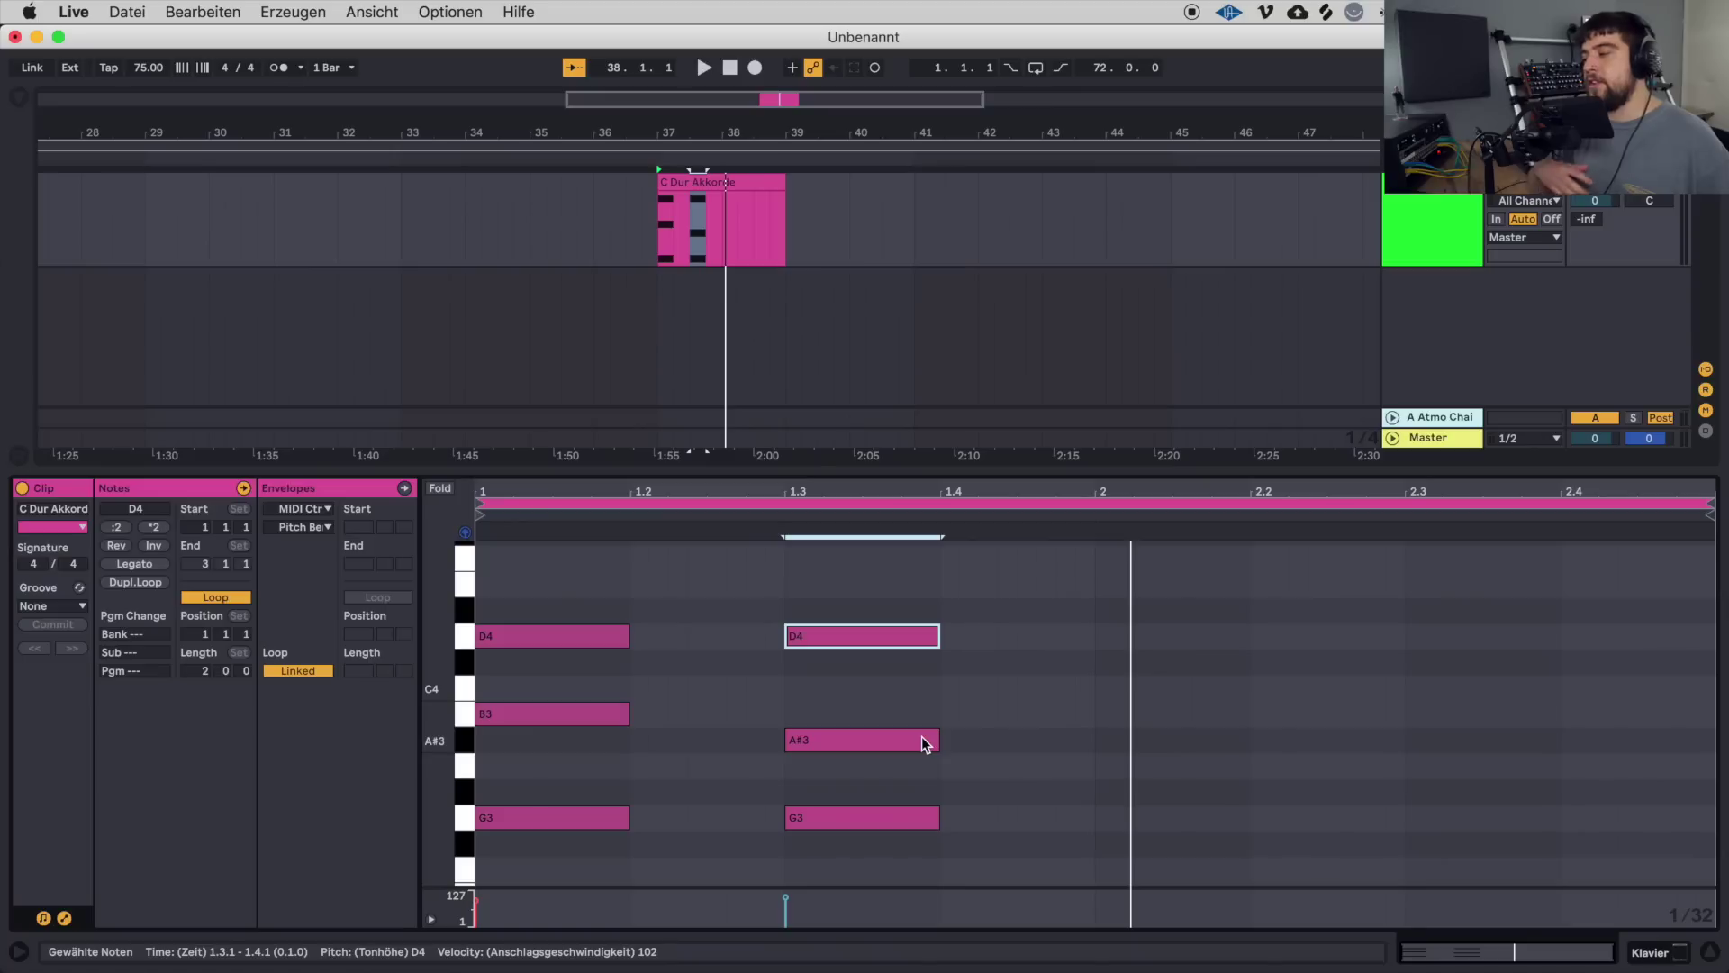
Shift the A#3 note aside to 1.4.1, return it to 1.3.1, and play the minor triad from 37.3.1.
{"action": "key", "text": "super+z"}
{"action": "key", "text": "space"}
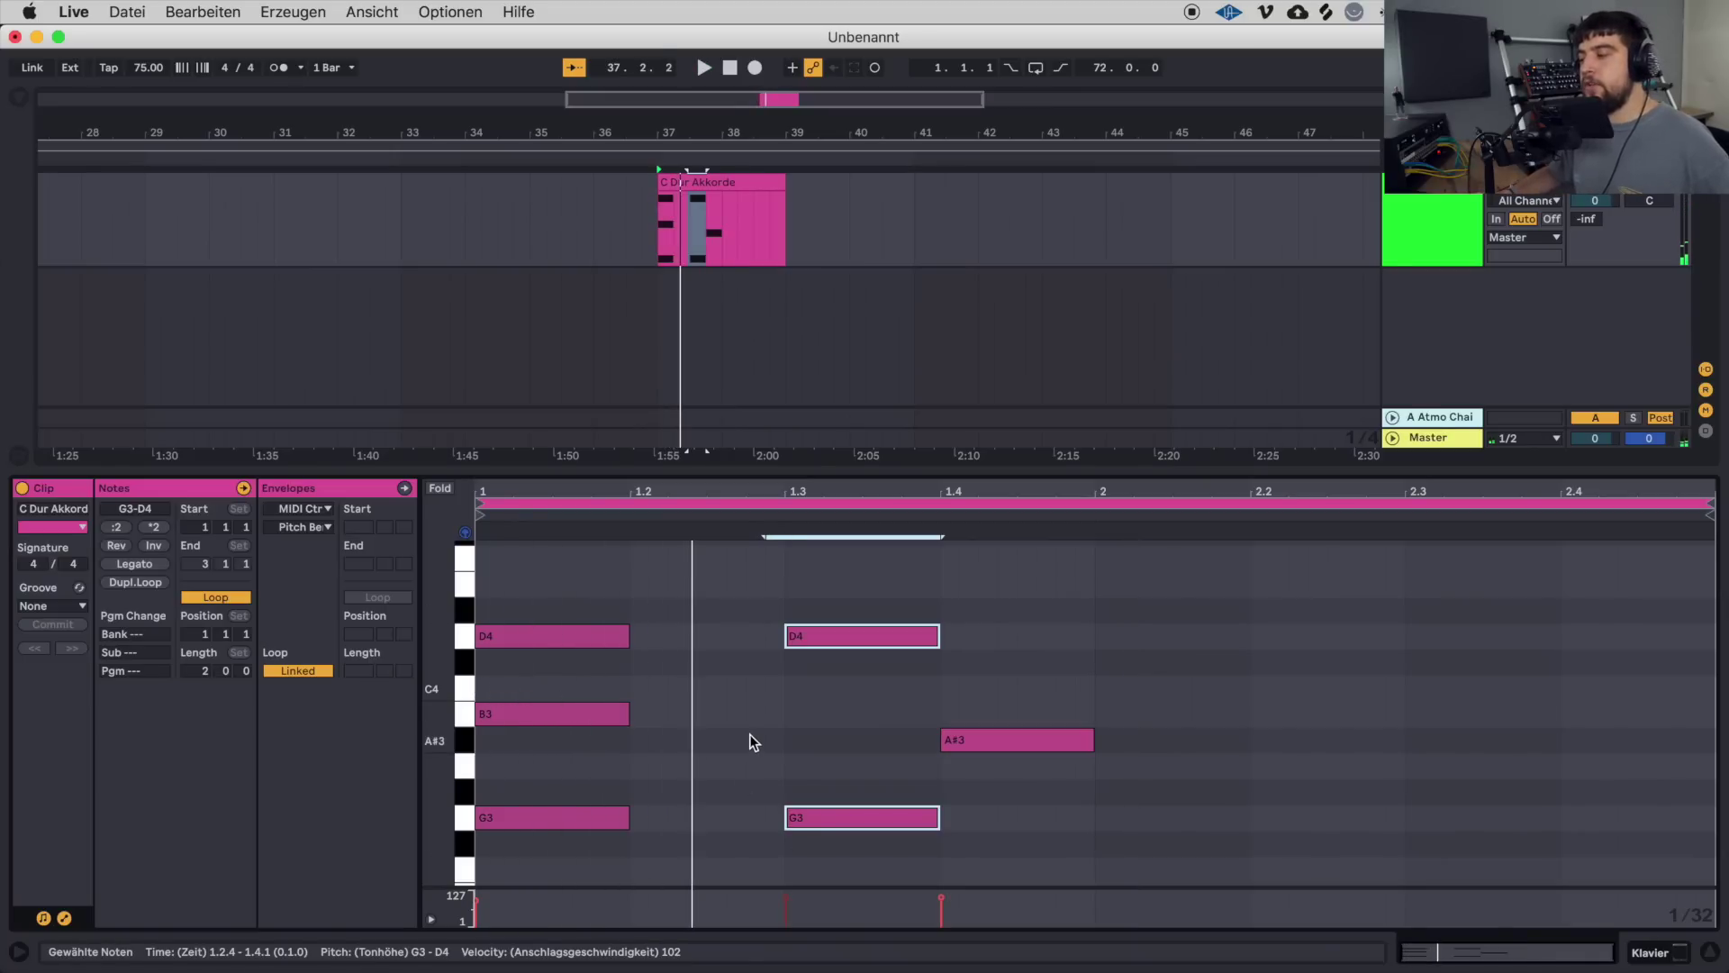
{"action": "left_click_drag", "start_coordinate": [960, 742], "coordinate": [806, 739]}
{"action": "left_click", "coordinate": [688, 229]}
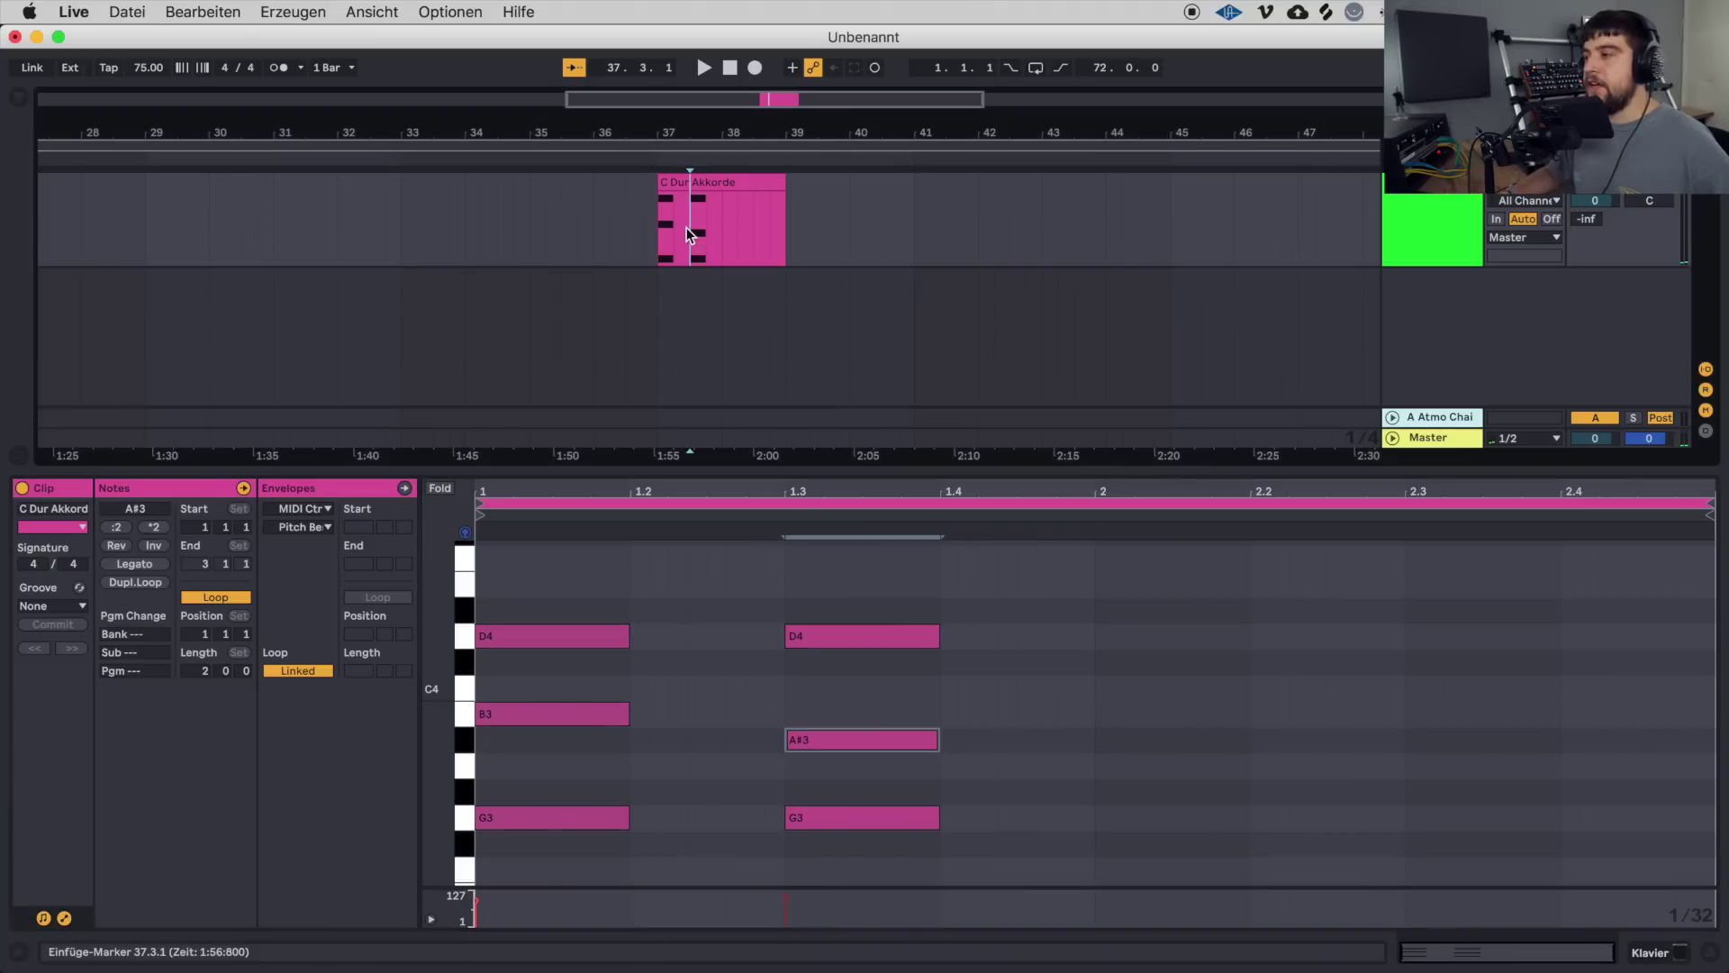
{"action": "key", "text": "space"}
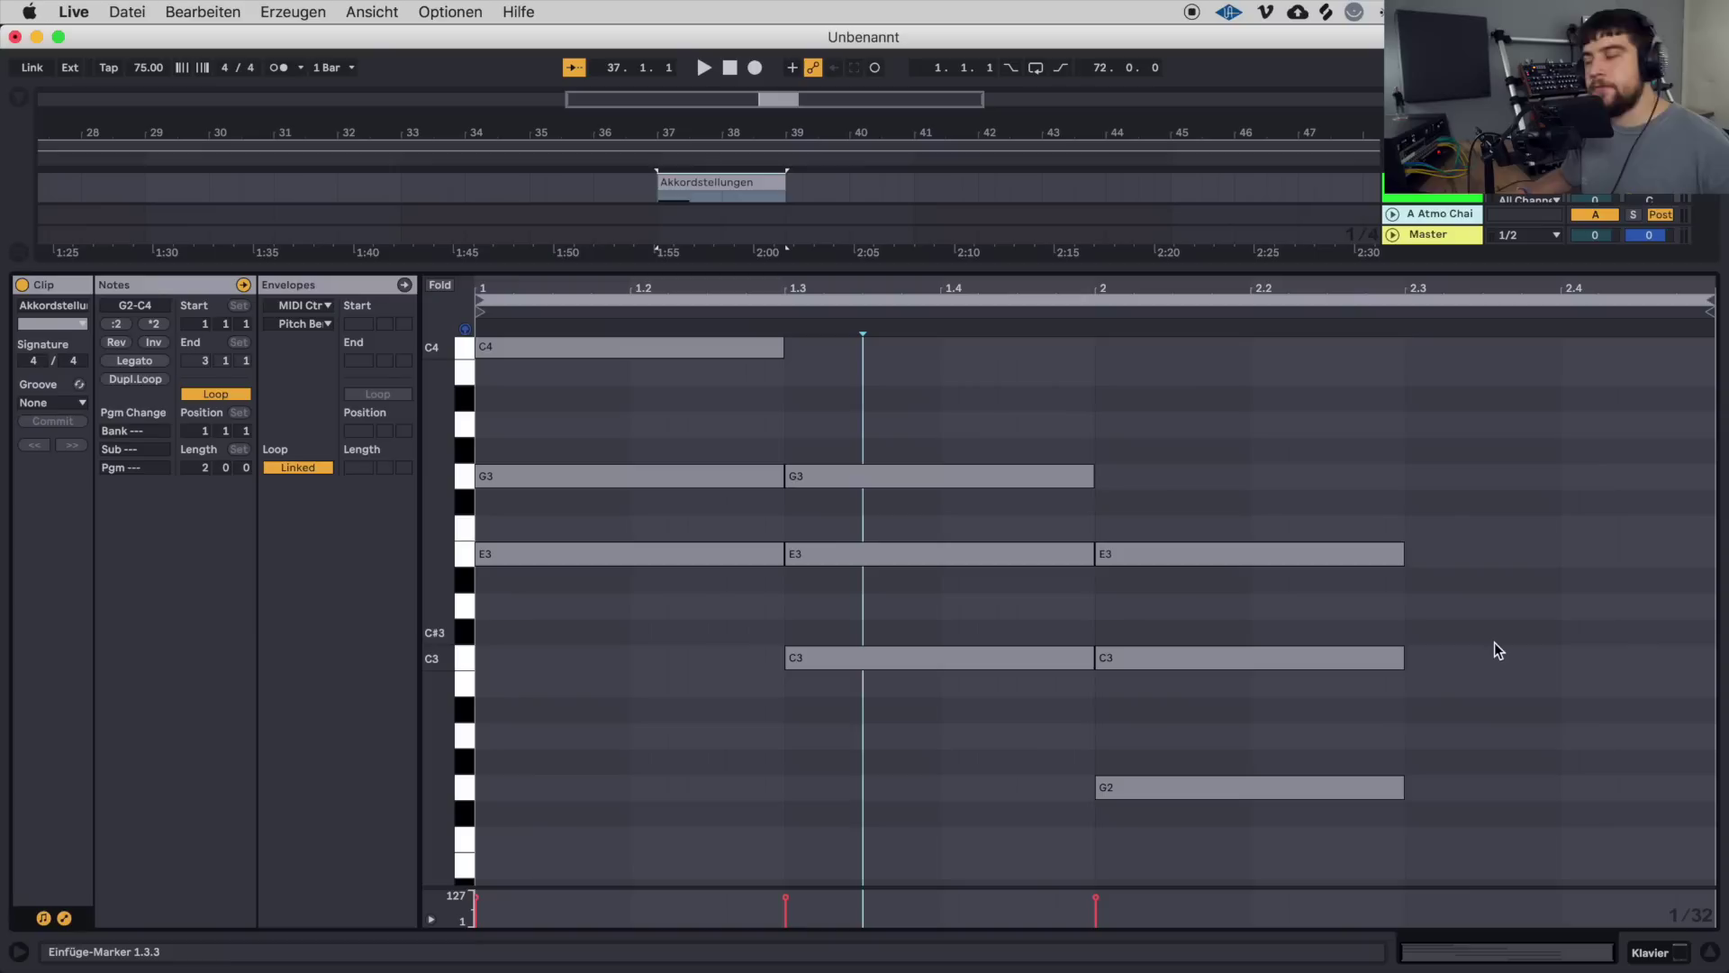
Add short C3, E3 and G3 notes from 2.3.3 to 2.4.1 in the Akkordstellungen clip and deactivate them as a reference chord.
{"action": "double_click", "coordinate": [1510, 660]}
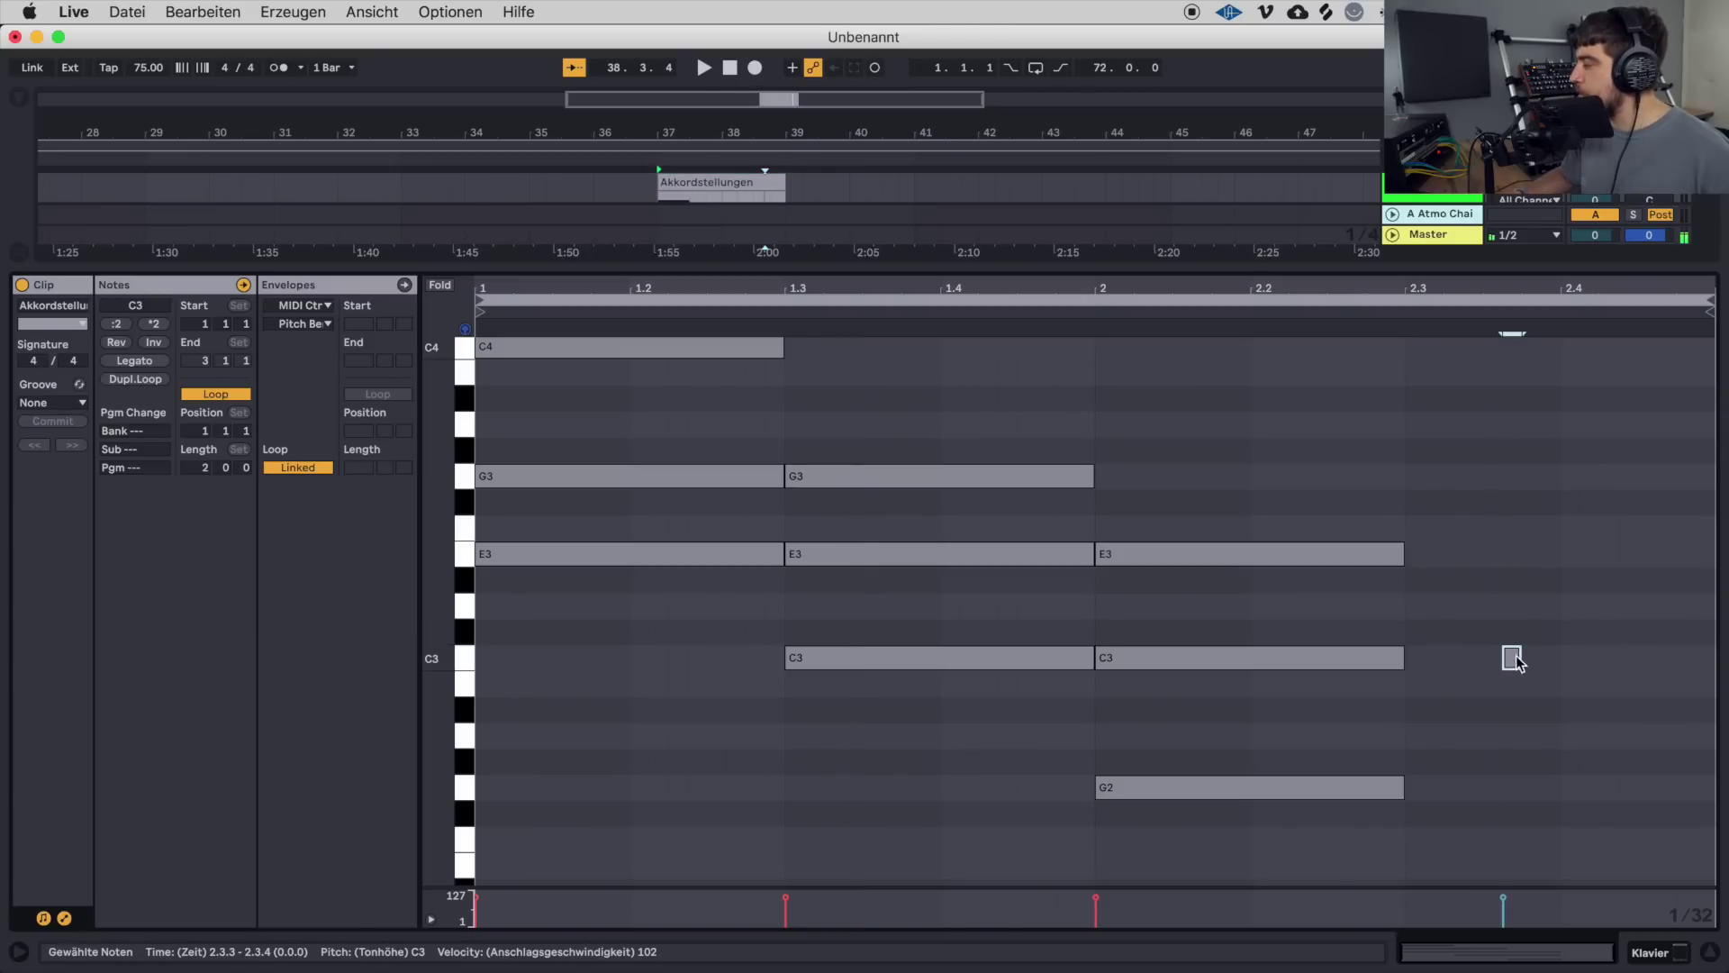
{"action": "double_click", "coordinate": [1505, 557]}
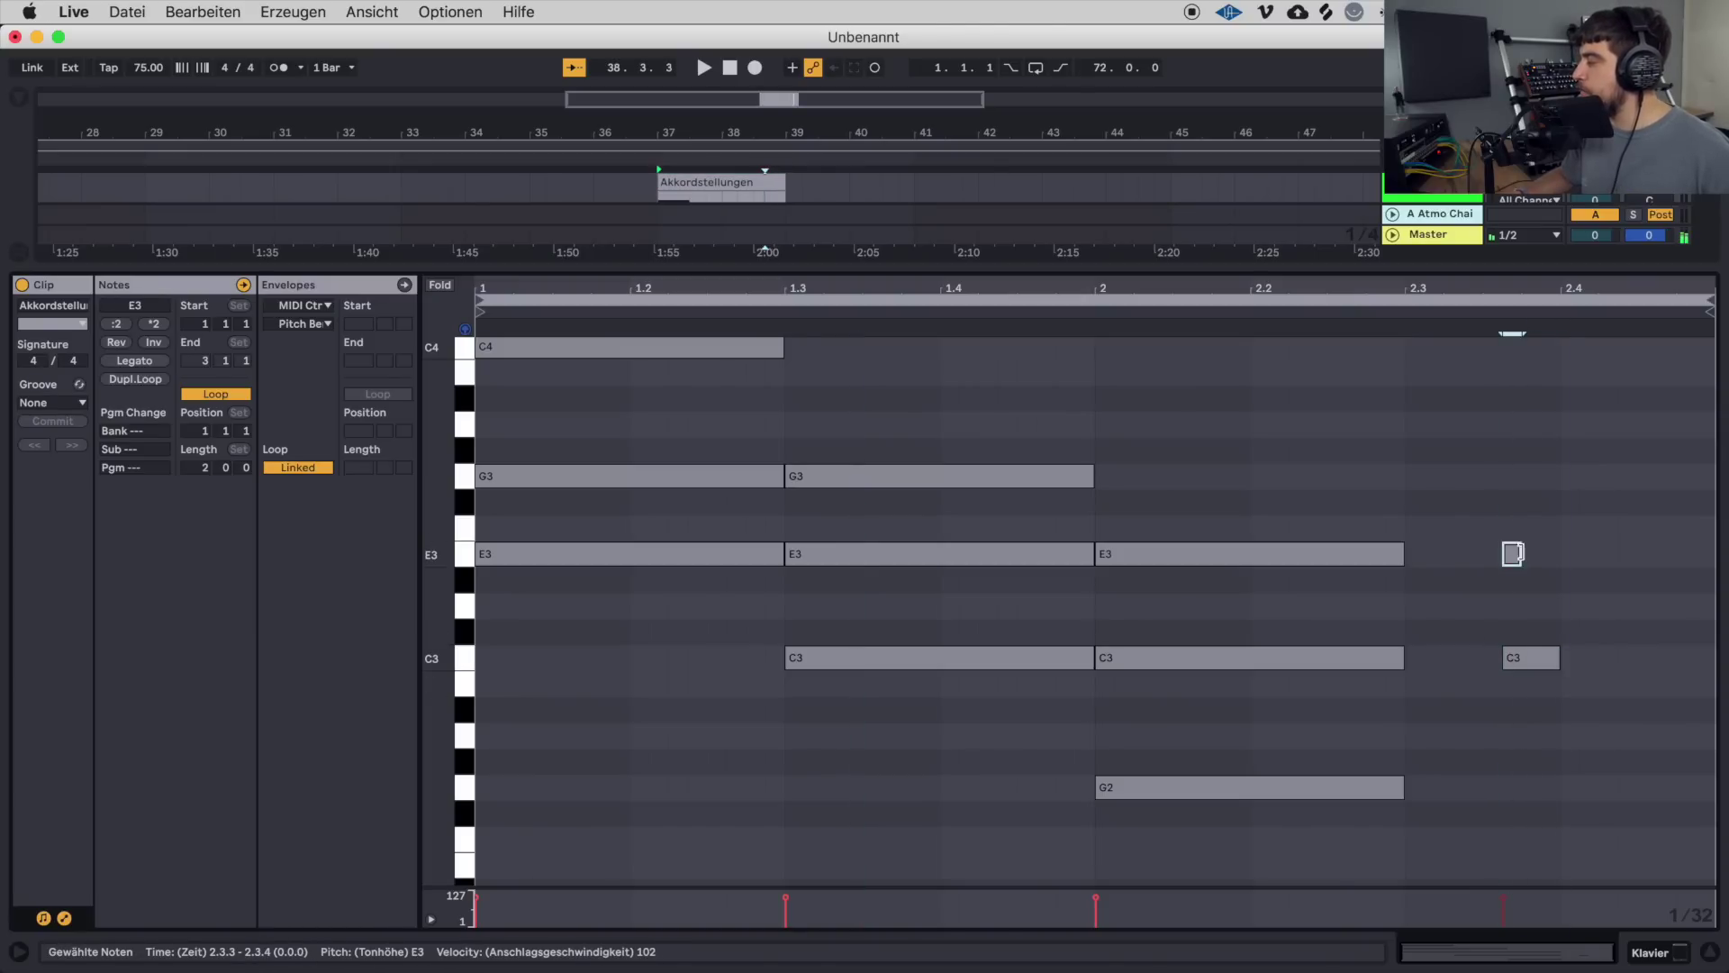
{"action": "double_click", "coordinate": [1511, 477]}
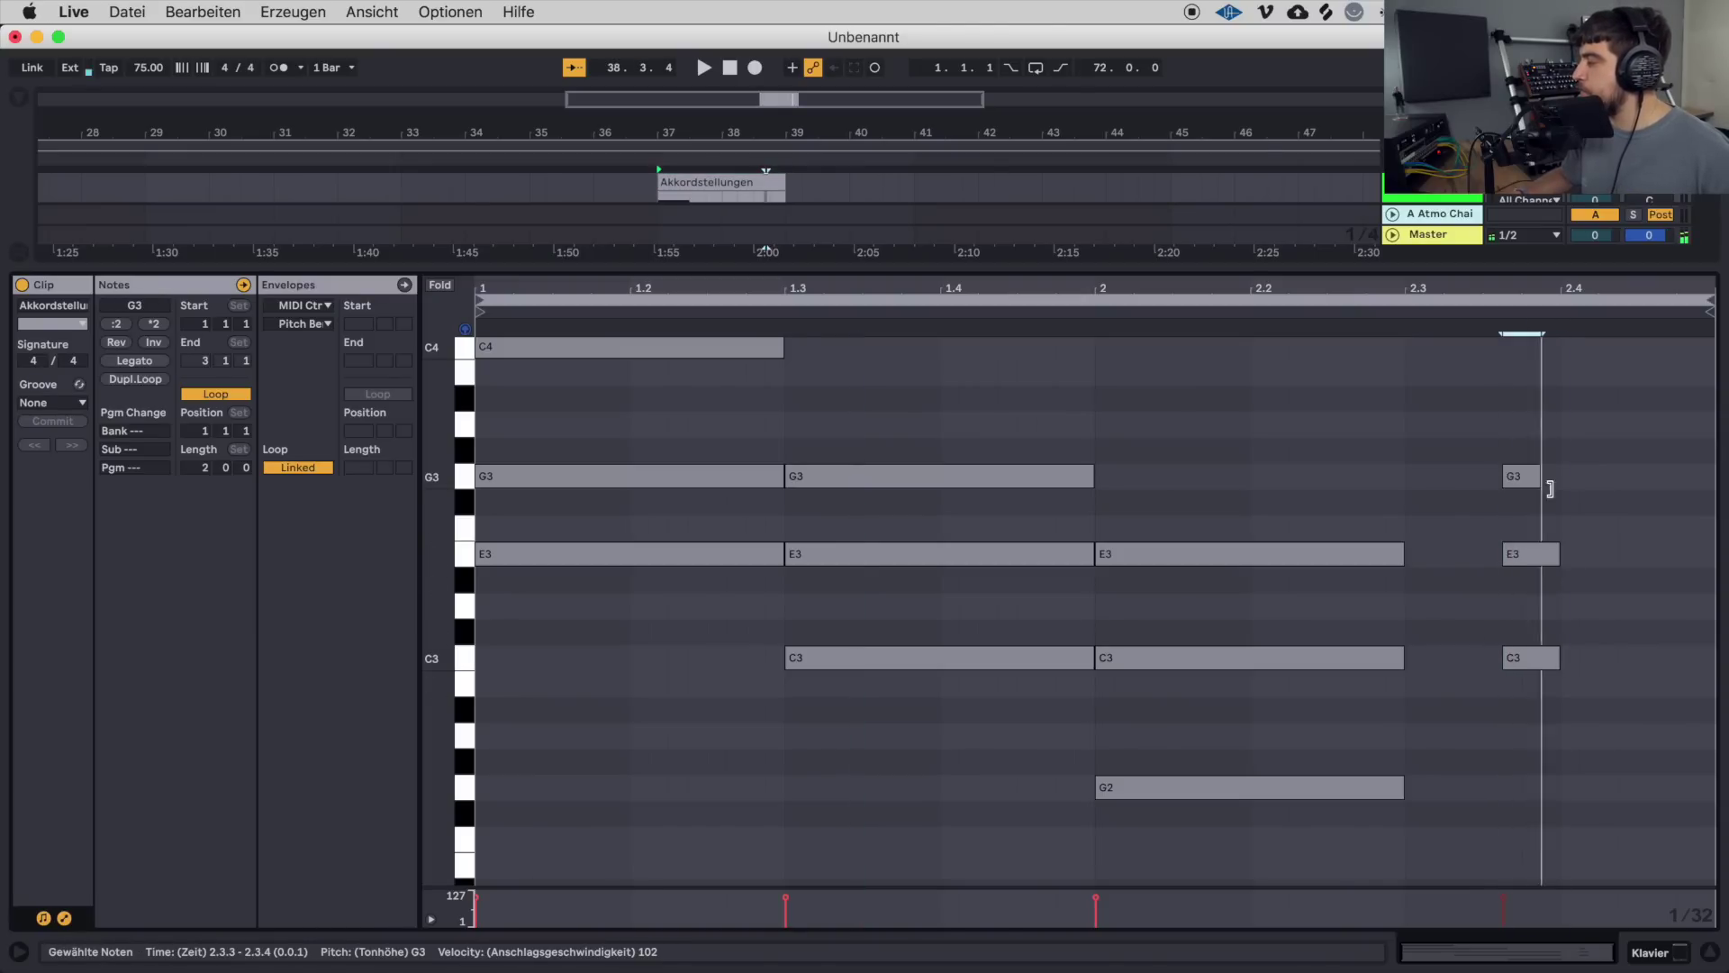
{"action": "left_click_drag", "start_coordinate": [1533, 432], "coordinate": [1564, 759]}
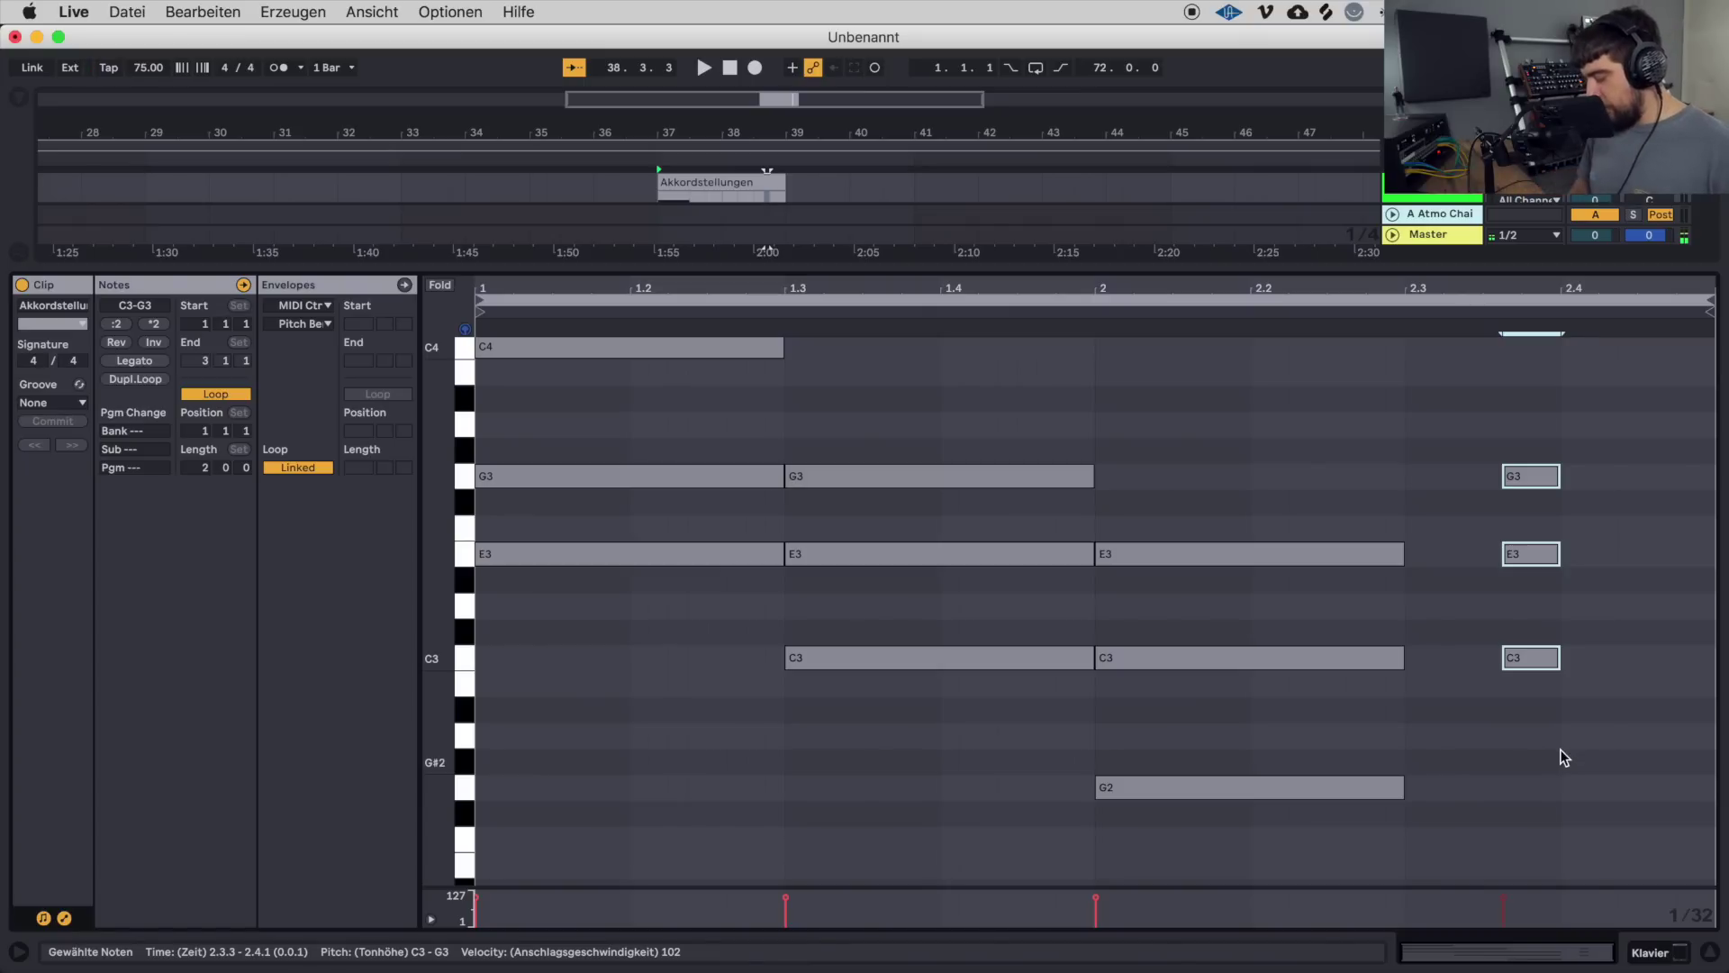
{"action": "left_click", "coordinate": [1251, 681]}
{"action": "scroll", "coordinate": [756, 560], "scroll_direction": "up", "scroll_amount": 2}
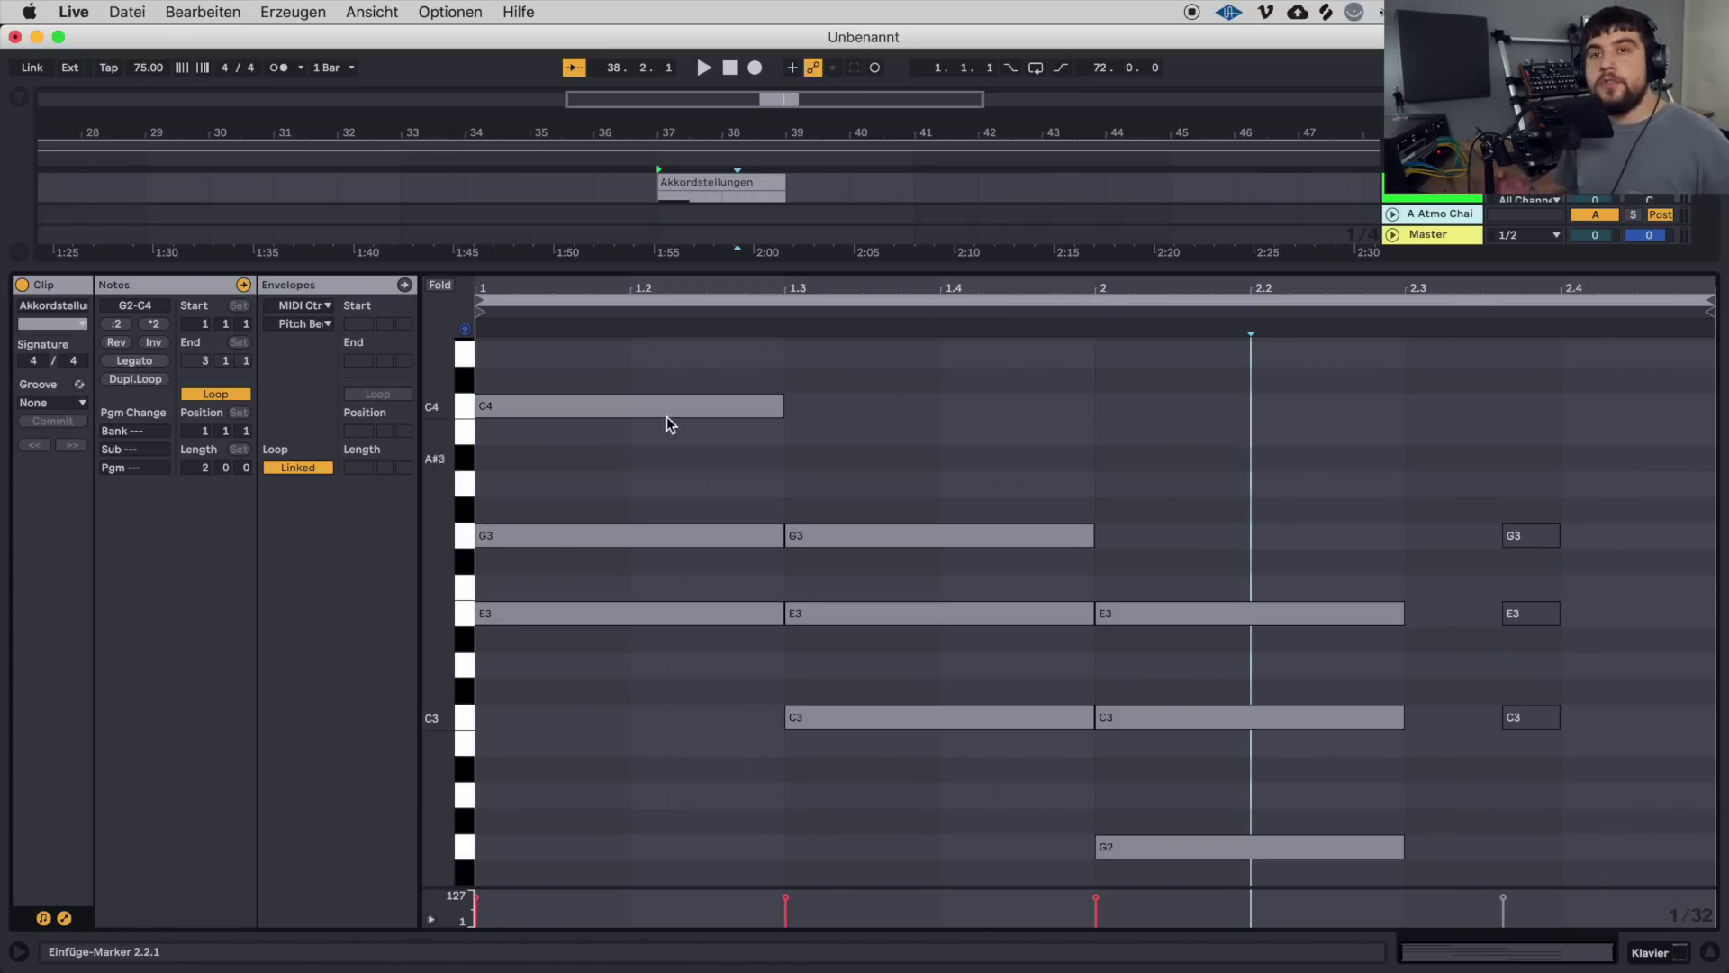
Play the C major chord inversions from the start of the Akkordstellungen clip and stop playback.
{"action": "left_click", "coordinate": [677, 180]}
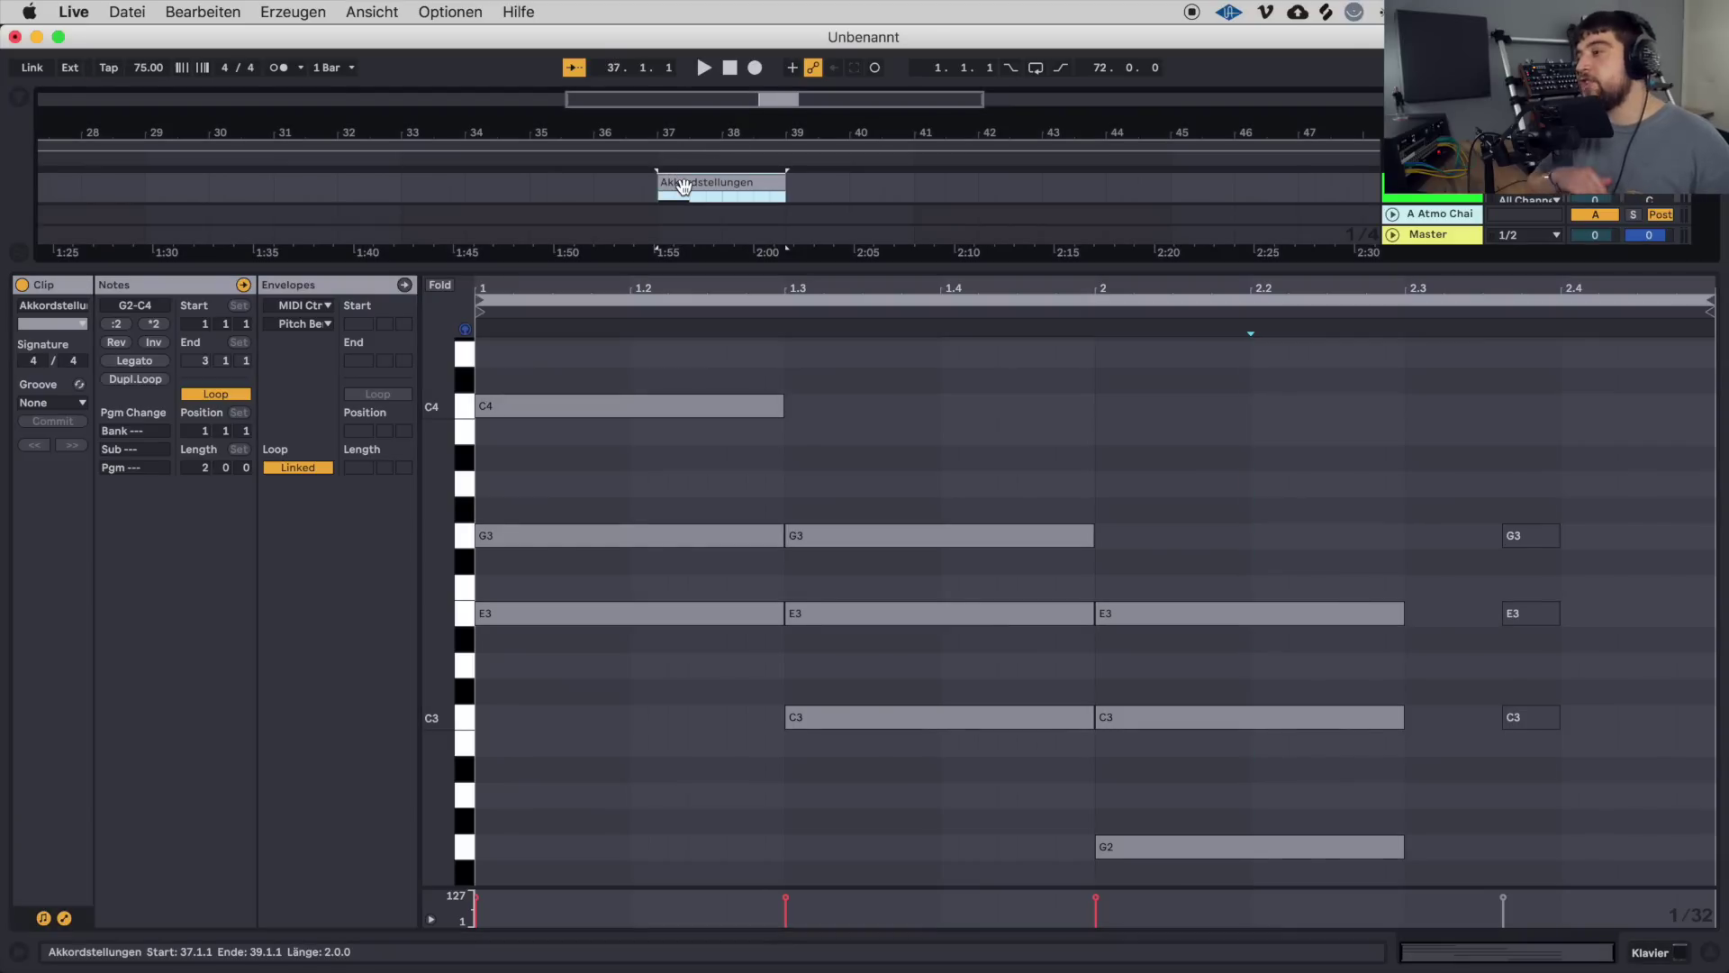
{"action": "key", "text": "space"}
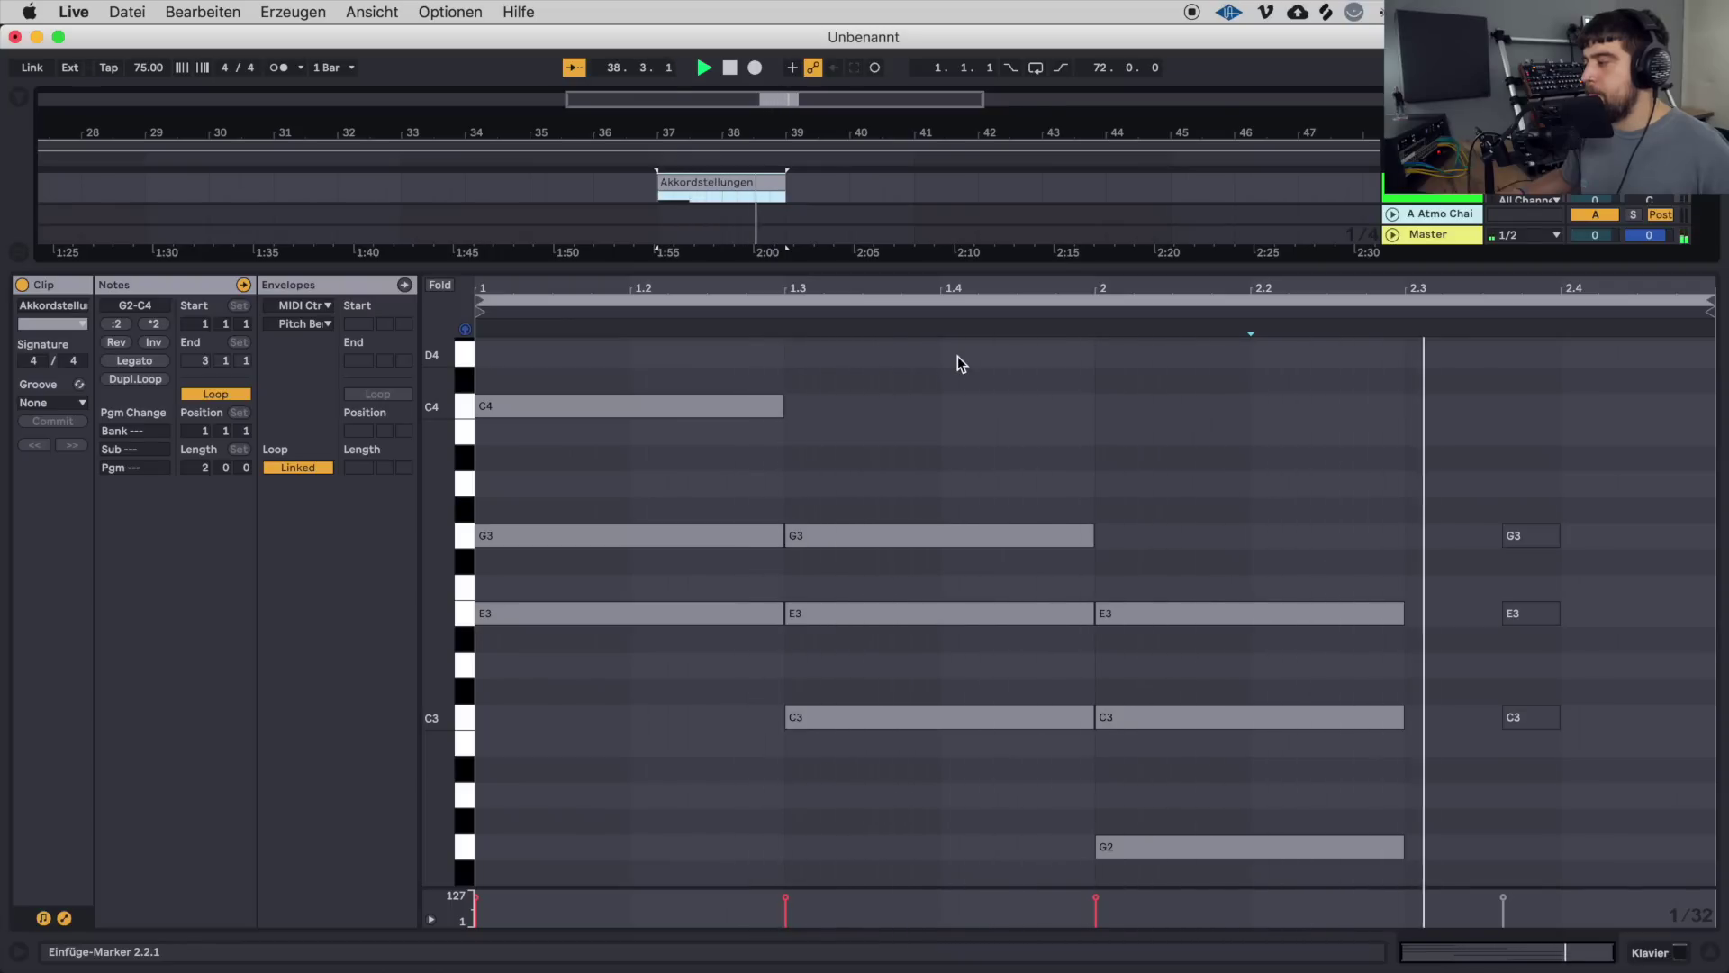
{"action": "key", "text": "space"}
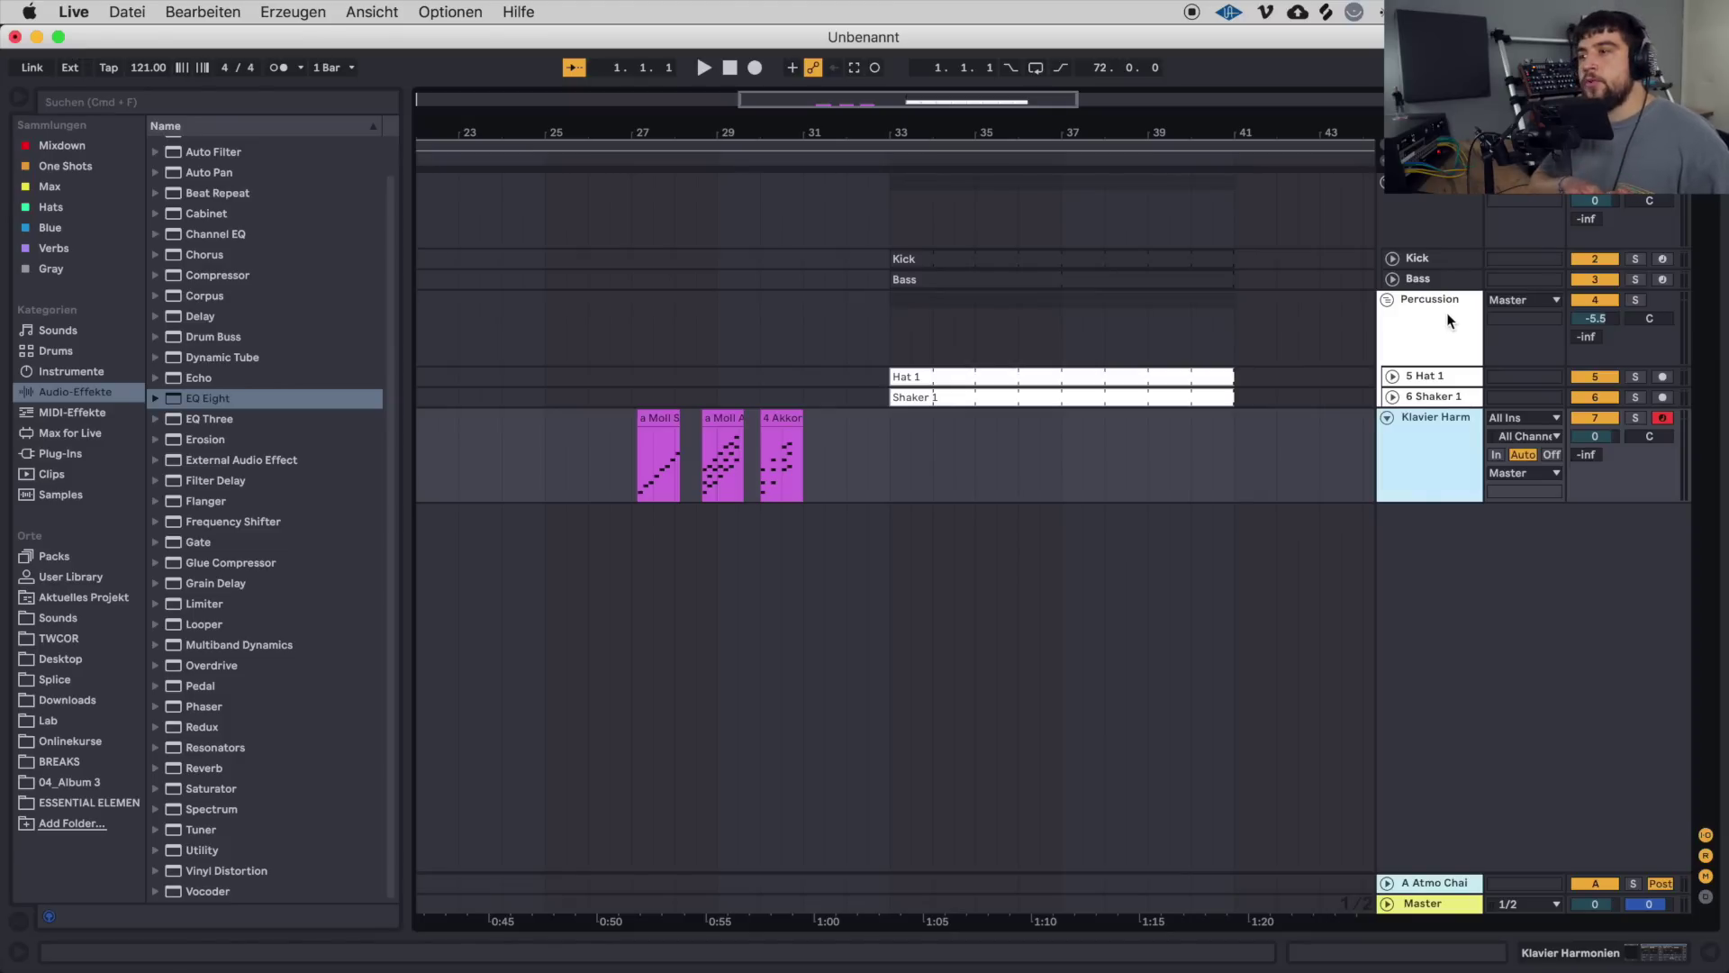
Open the Bass clip and examine which root, fifth and octave notes its pattern uses.
{"action": "left_click", "coordinate": [1419, 278]}
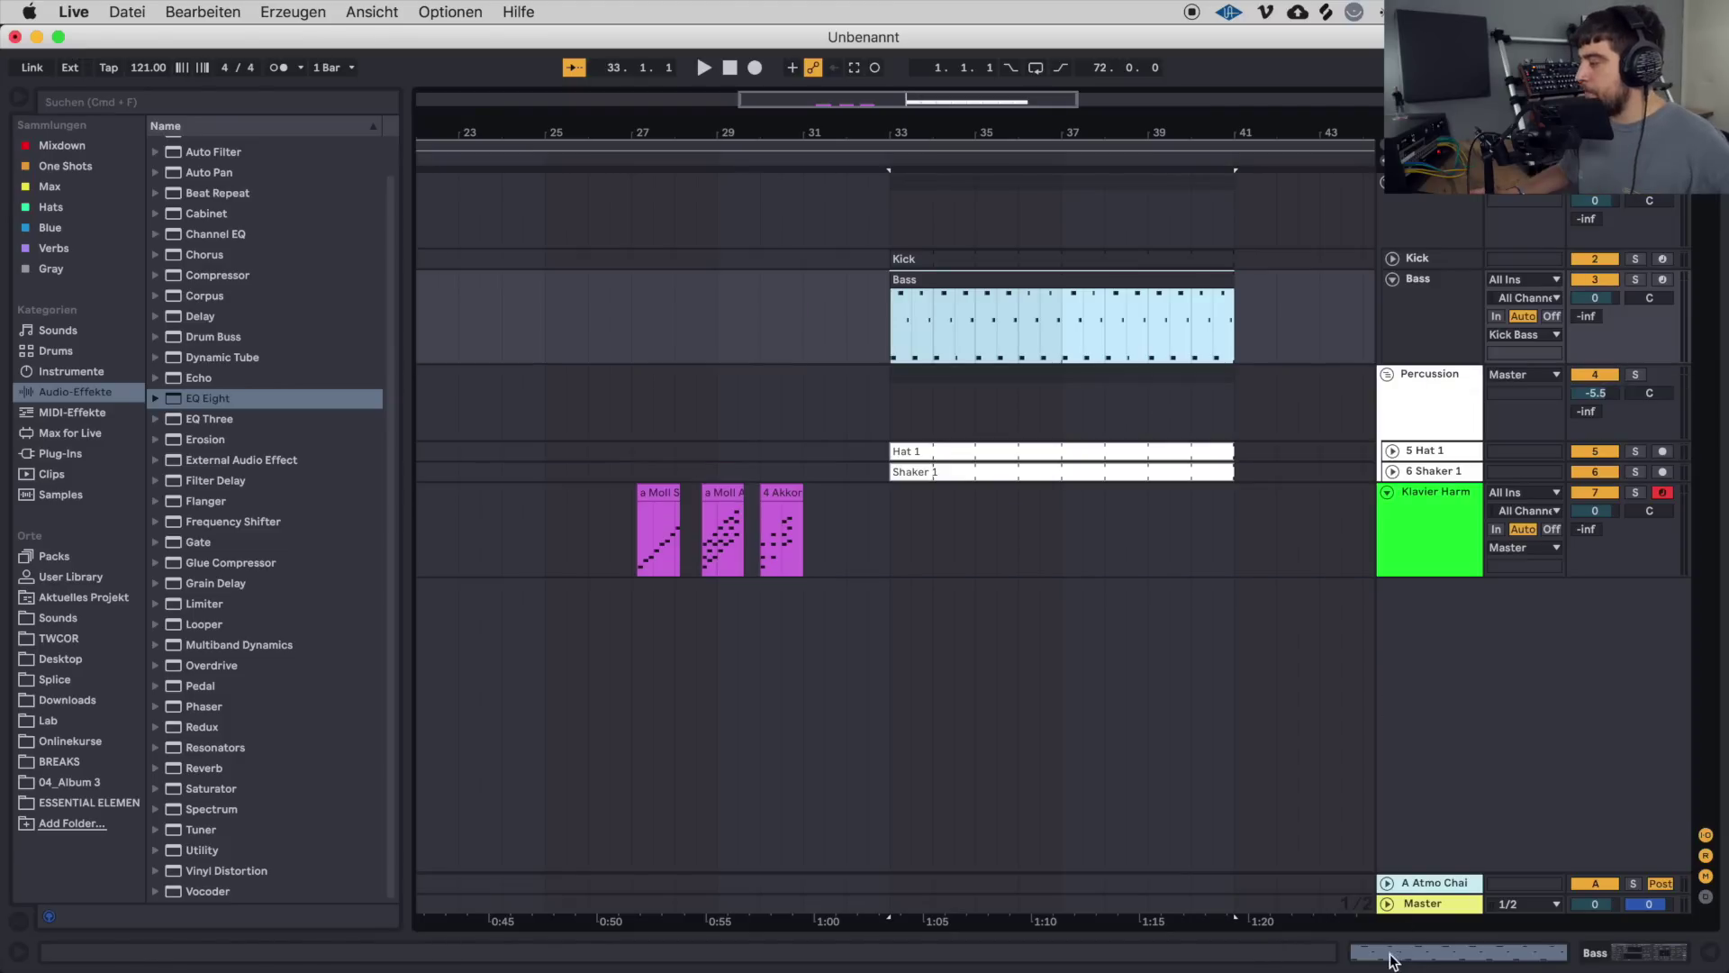
{"action": "left_click", "coordinate": [1392, 957]}
{"action": "left_click", "coordinate": [677, 675]}
{"action": "scroll", "coordinate": [656, 684], "scroll_direction": "up", "scroll_amount": 3}
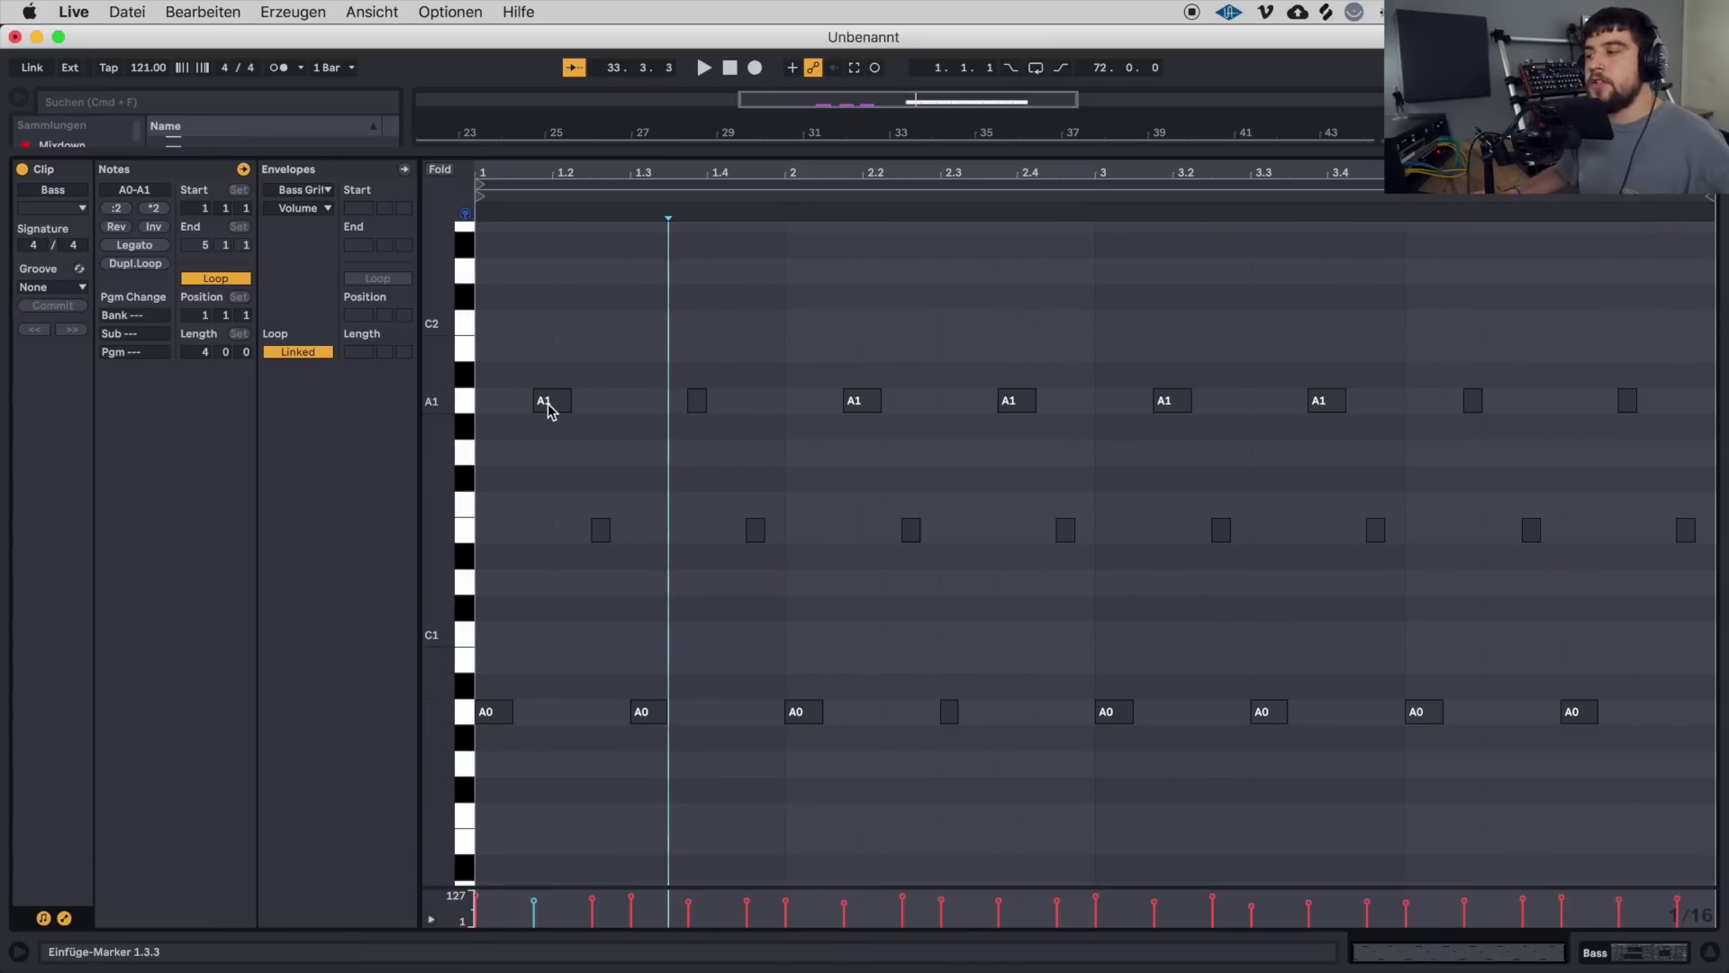
{"action": "left_click", "coordinate": [595, 528]}
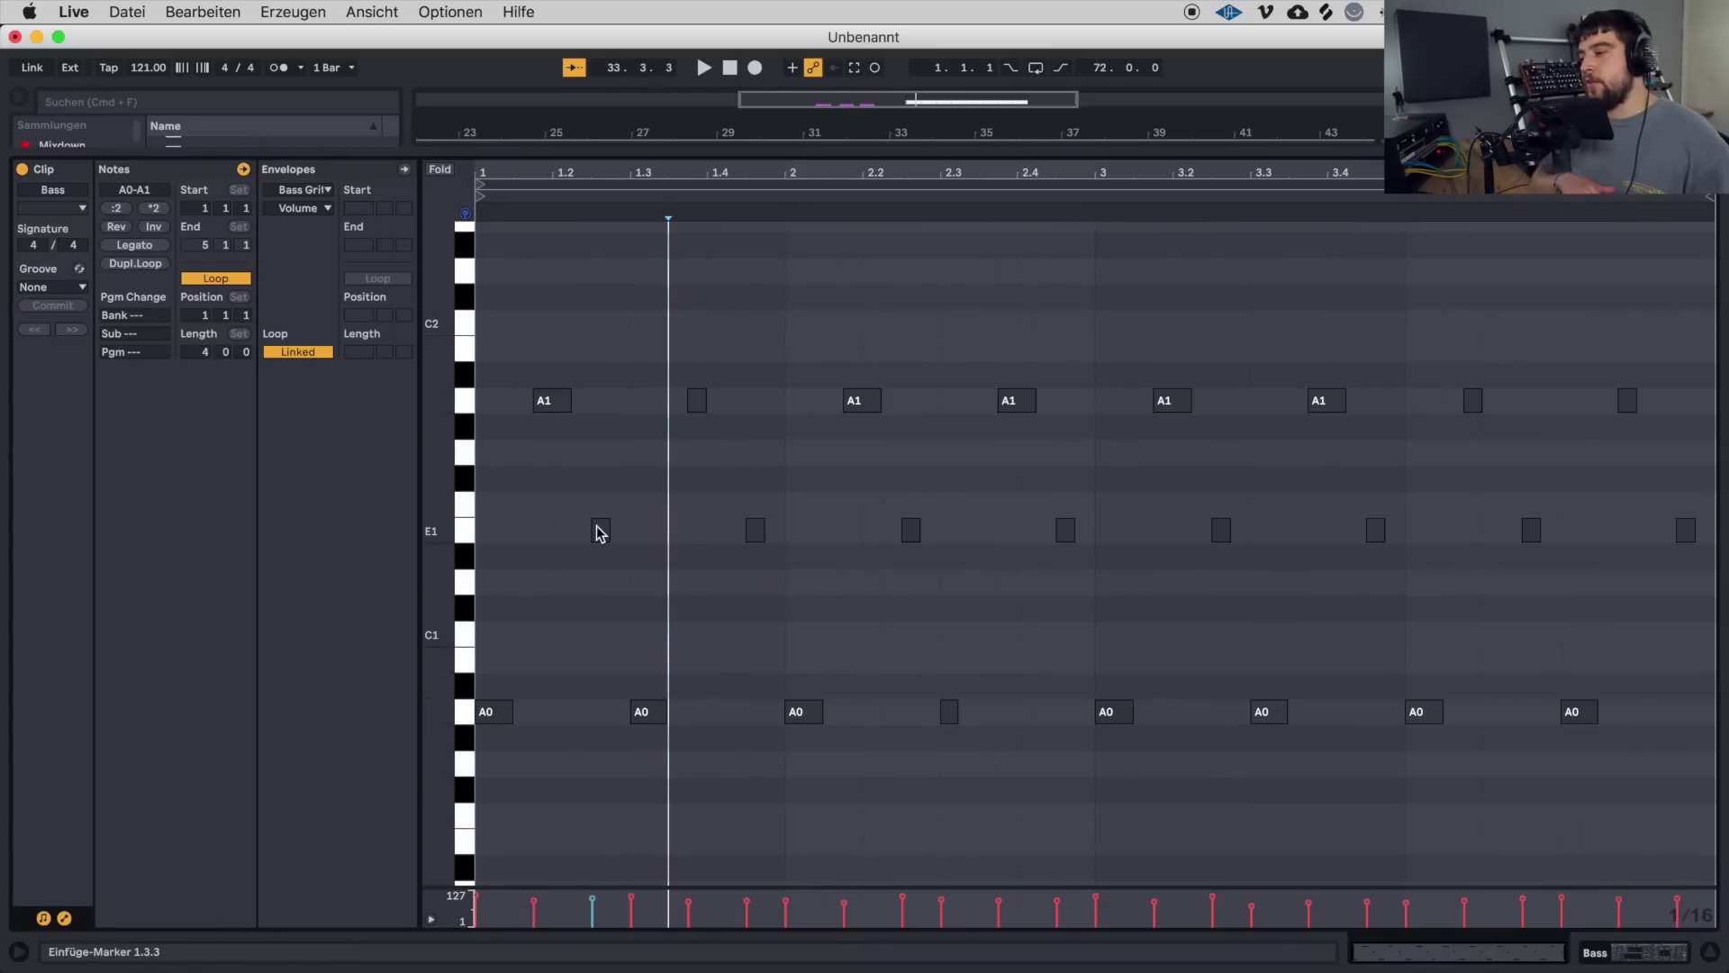
Hide the clip editor and play the soloed Kick and Bass tracks.
{"action": "key", "text": "super+alt+l"}
{"action": "key", "text": "space"}
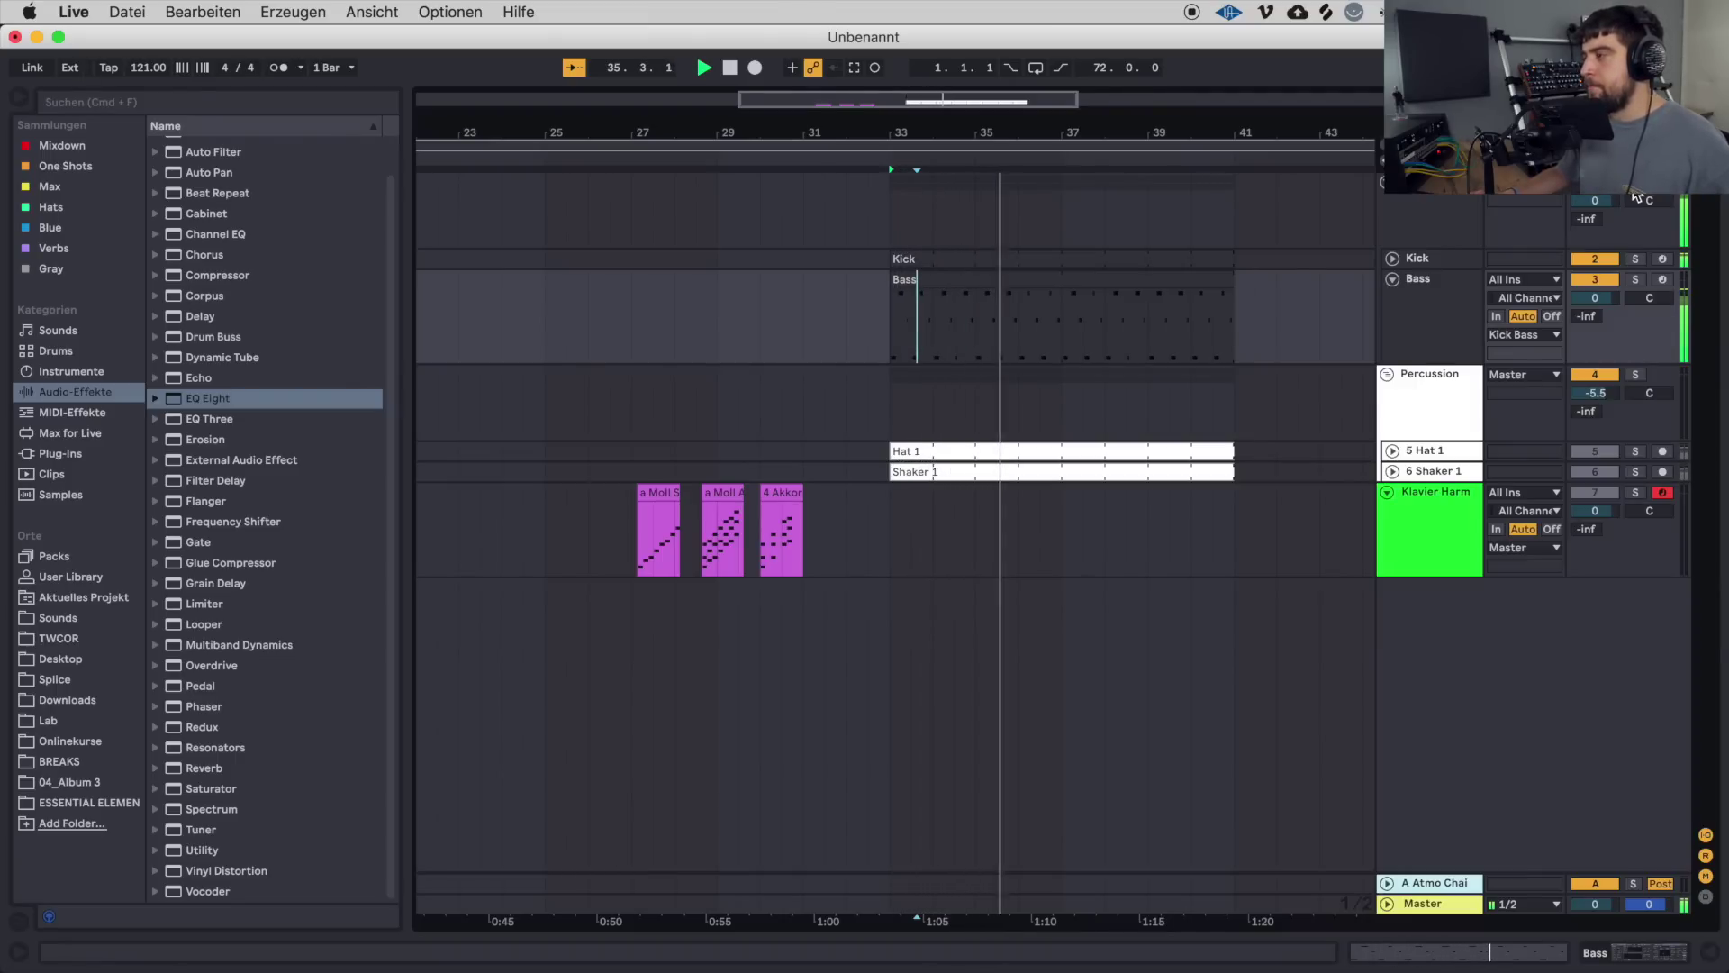
{"action": "key", "text": "space"}
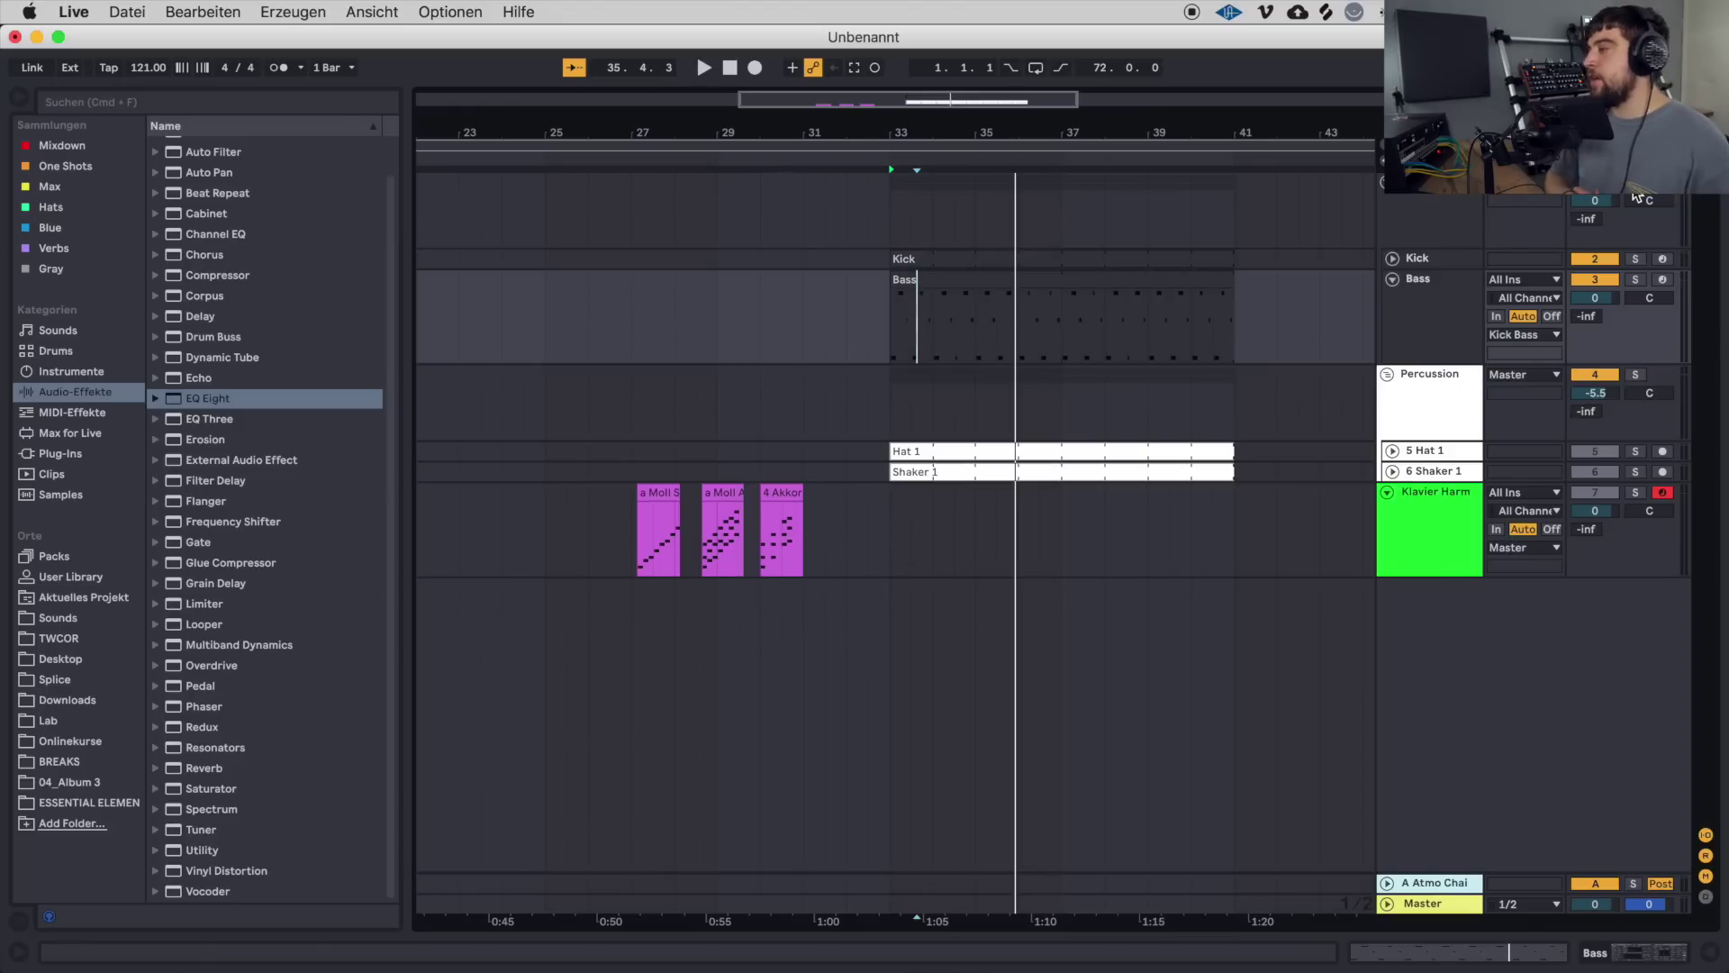
Open the a Moll Skala clip and examine the A minor scale notes from A2 to A3.
{"action": "left_click", "coordinate": [652, 495]}
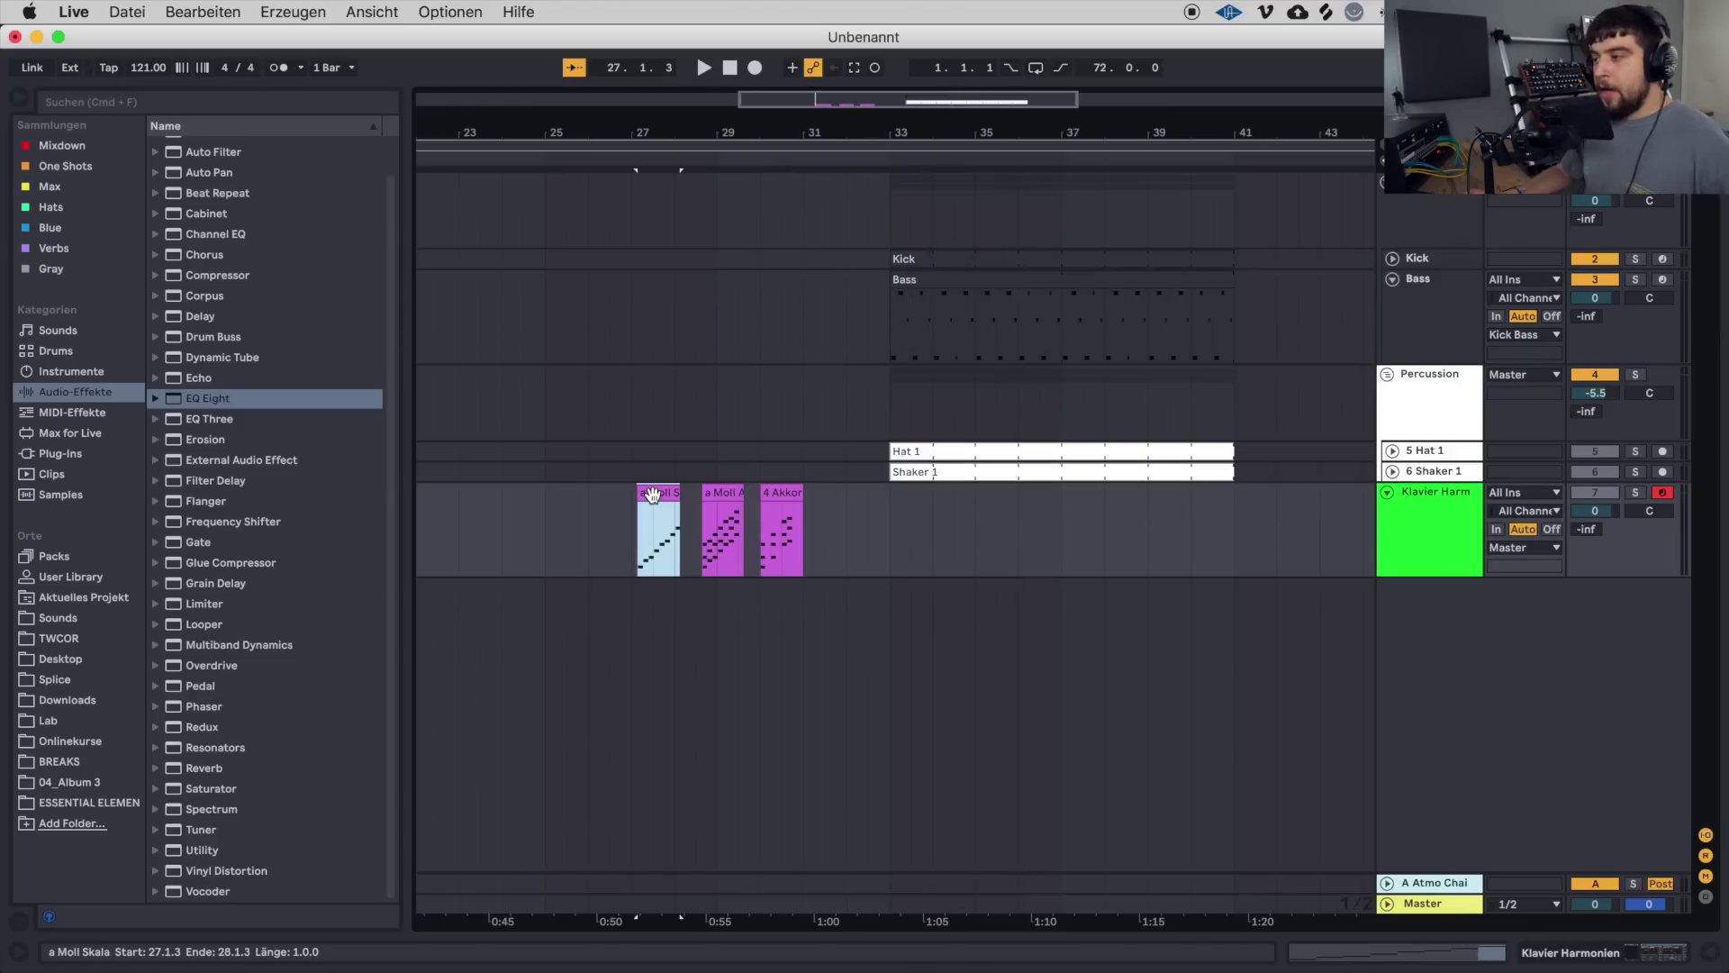
{"action": "left_click", "coordinate": [1323, 960]}
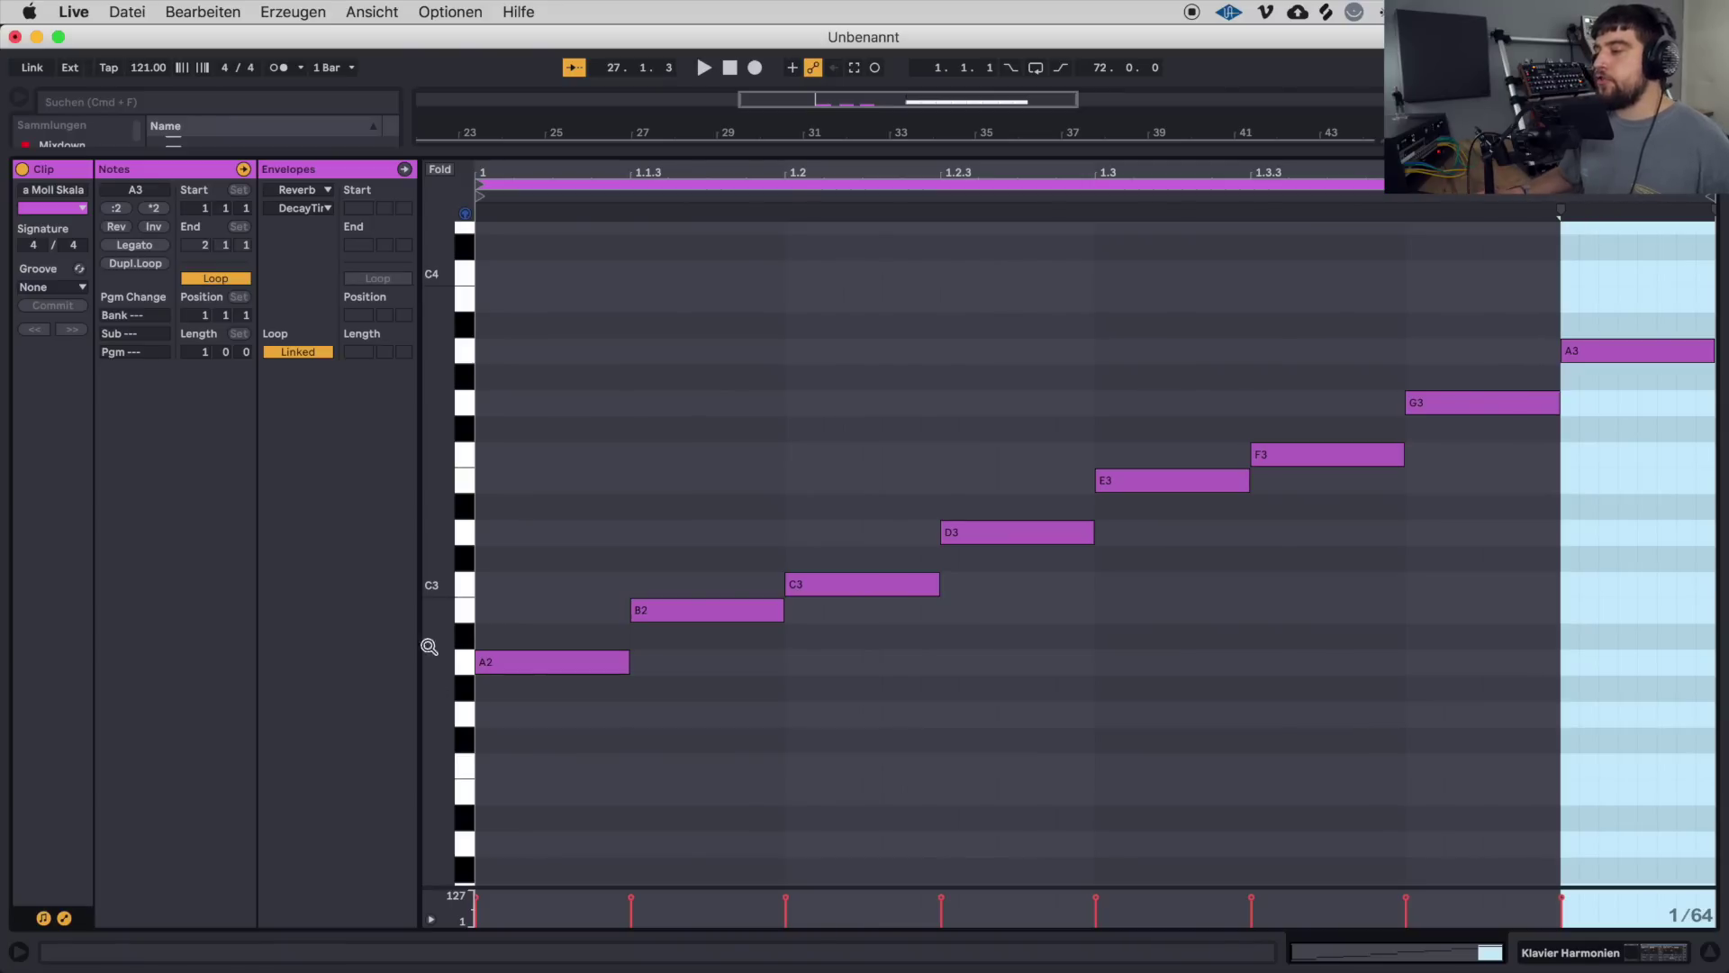
{"action": "left_click", "coordinate": [616, 733]}
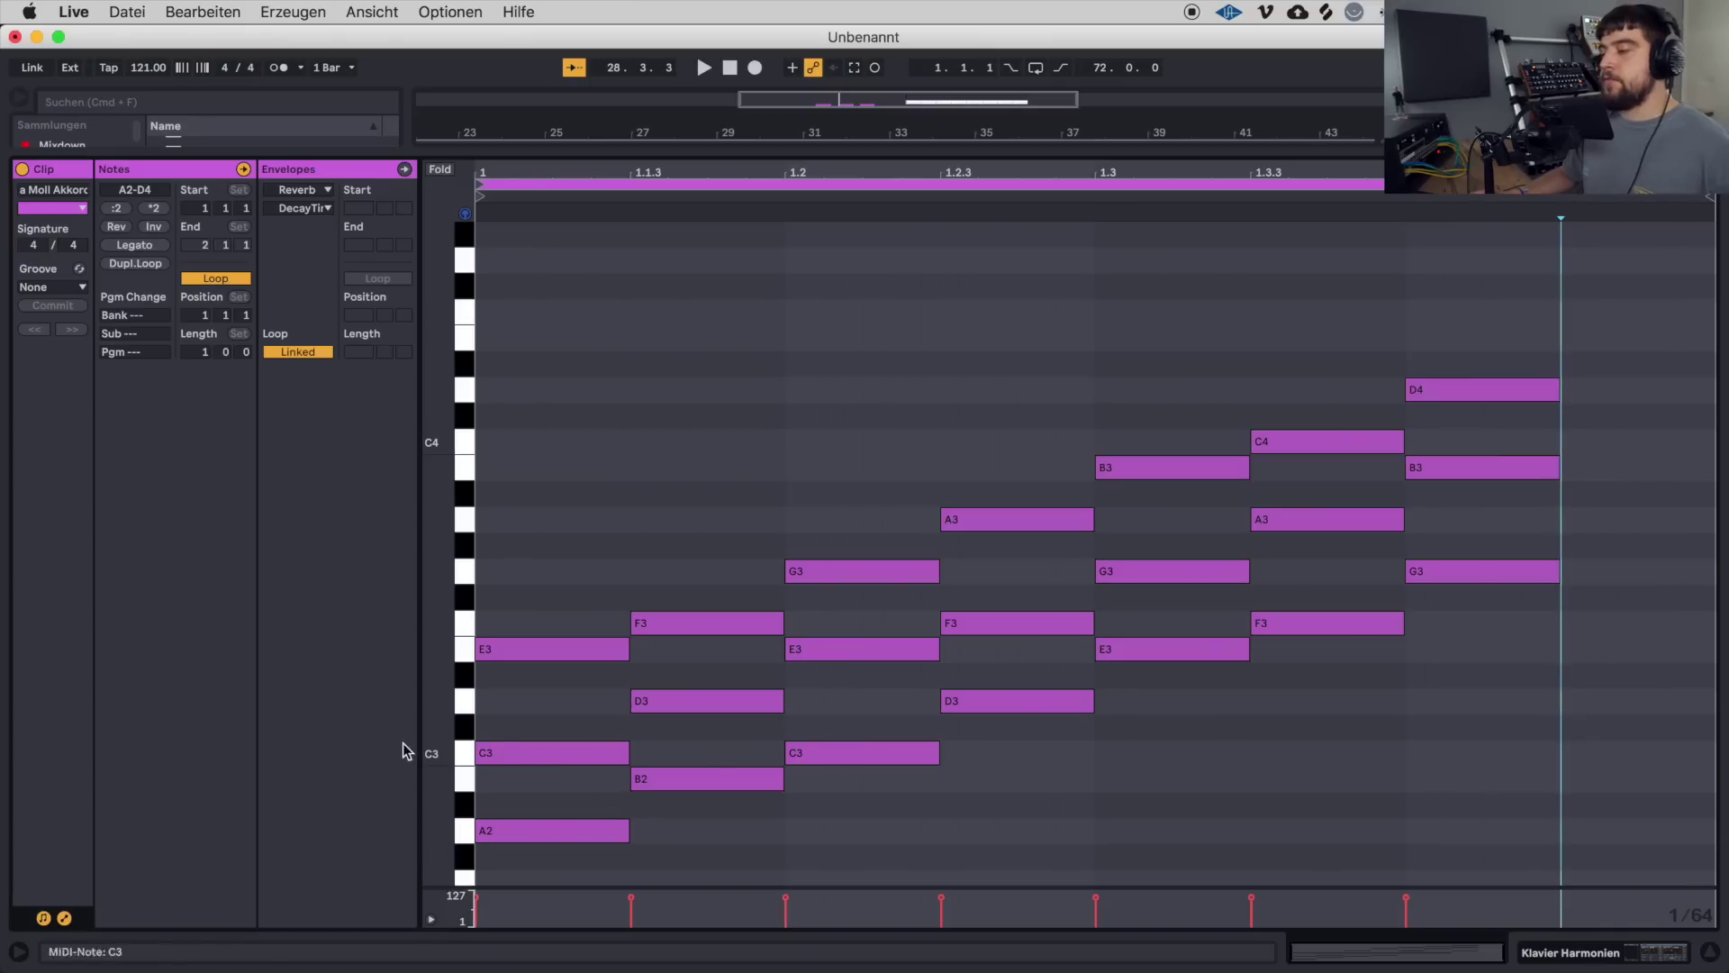
Highlight the A2-C3-E3 triad in the a Moll Akkorde clip, and close the clip editor.
{"action": "left_click_drag", "start_coordinate": [540, 574], "coordinate": [544, 887]}
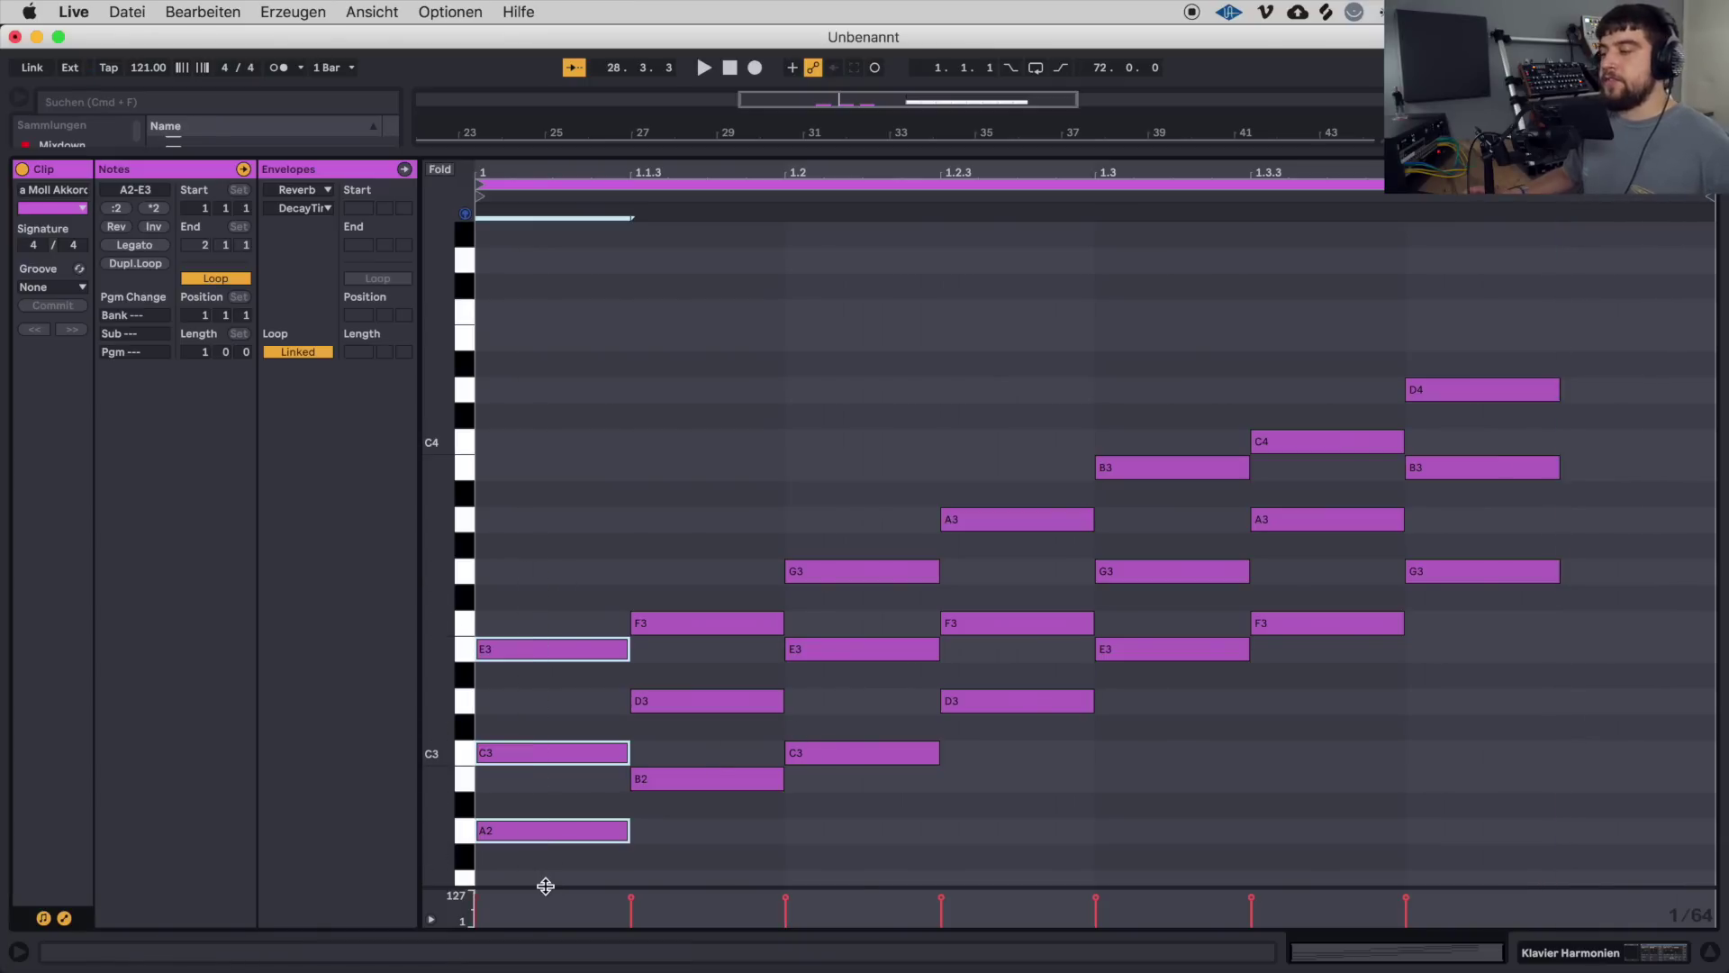
{"action": "left_click", "coordinate": [714, 570]}
{"action": "left_click", "coordinate": [1709, 957]}
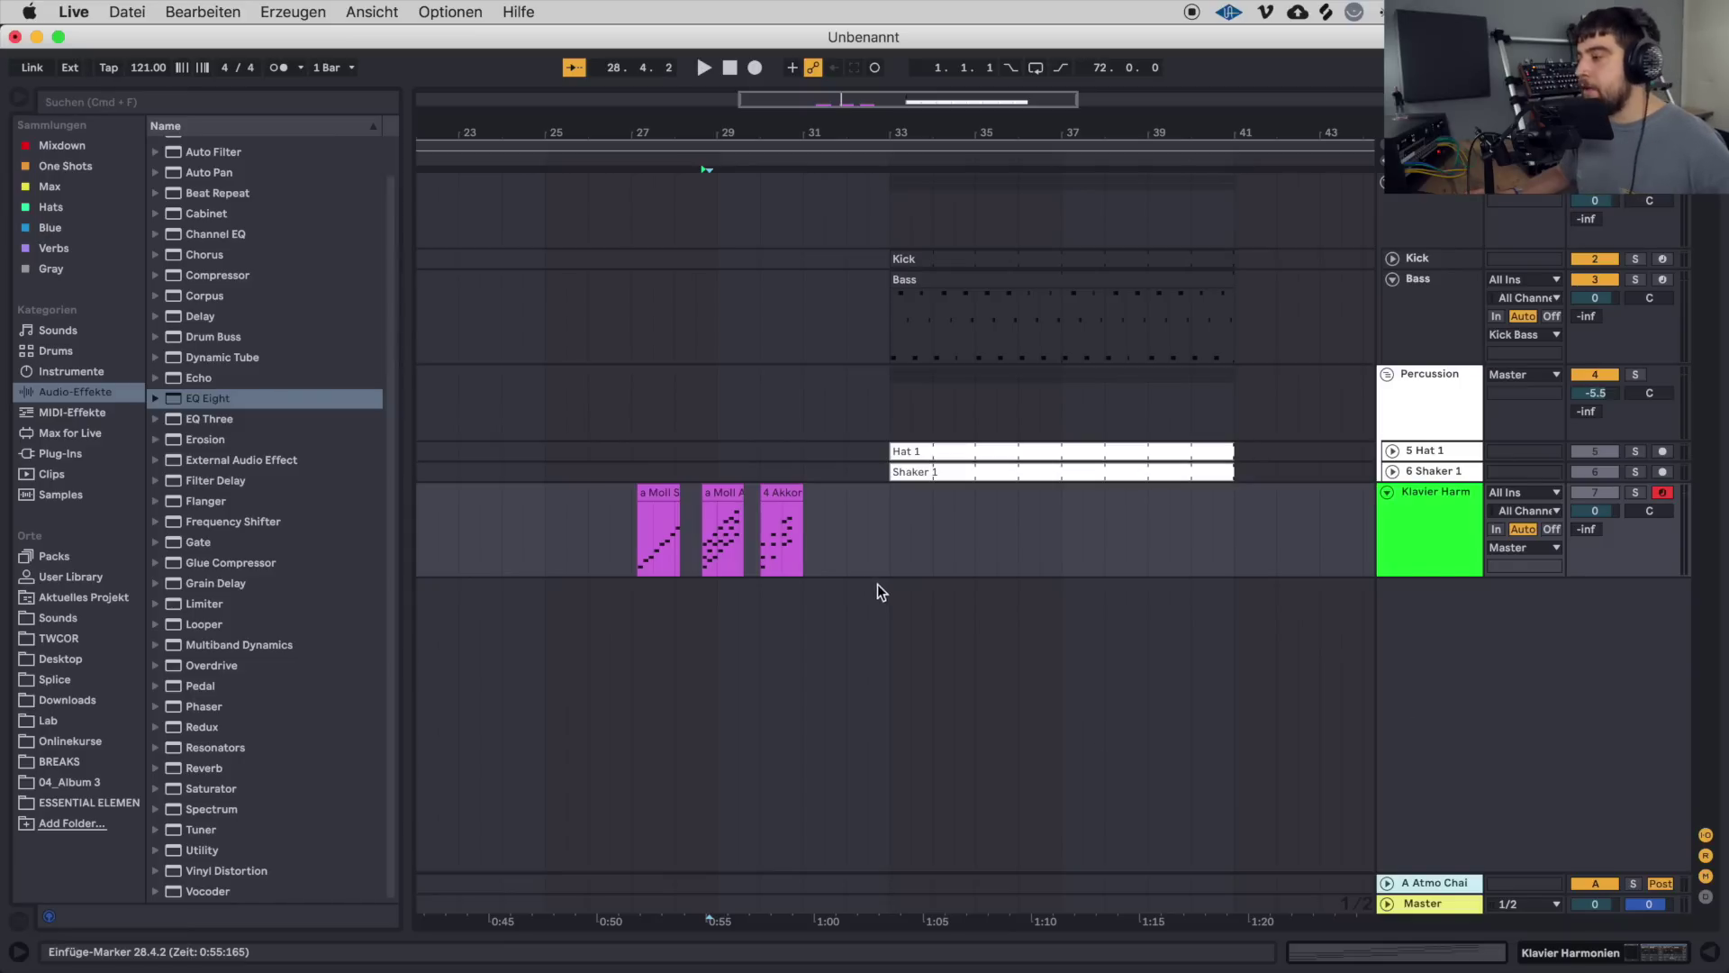
Open the 4 Akkorde clip and highlight its A minor, C major, E minor and F major triads one after another.
{"action": "left_click", "coordinate": [782, 531]}
{"action": "key", "text": "super+alt+l"}
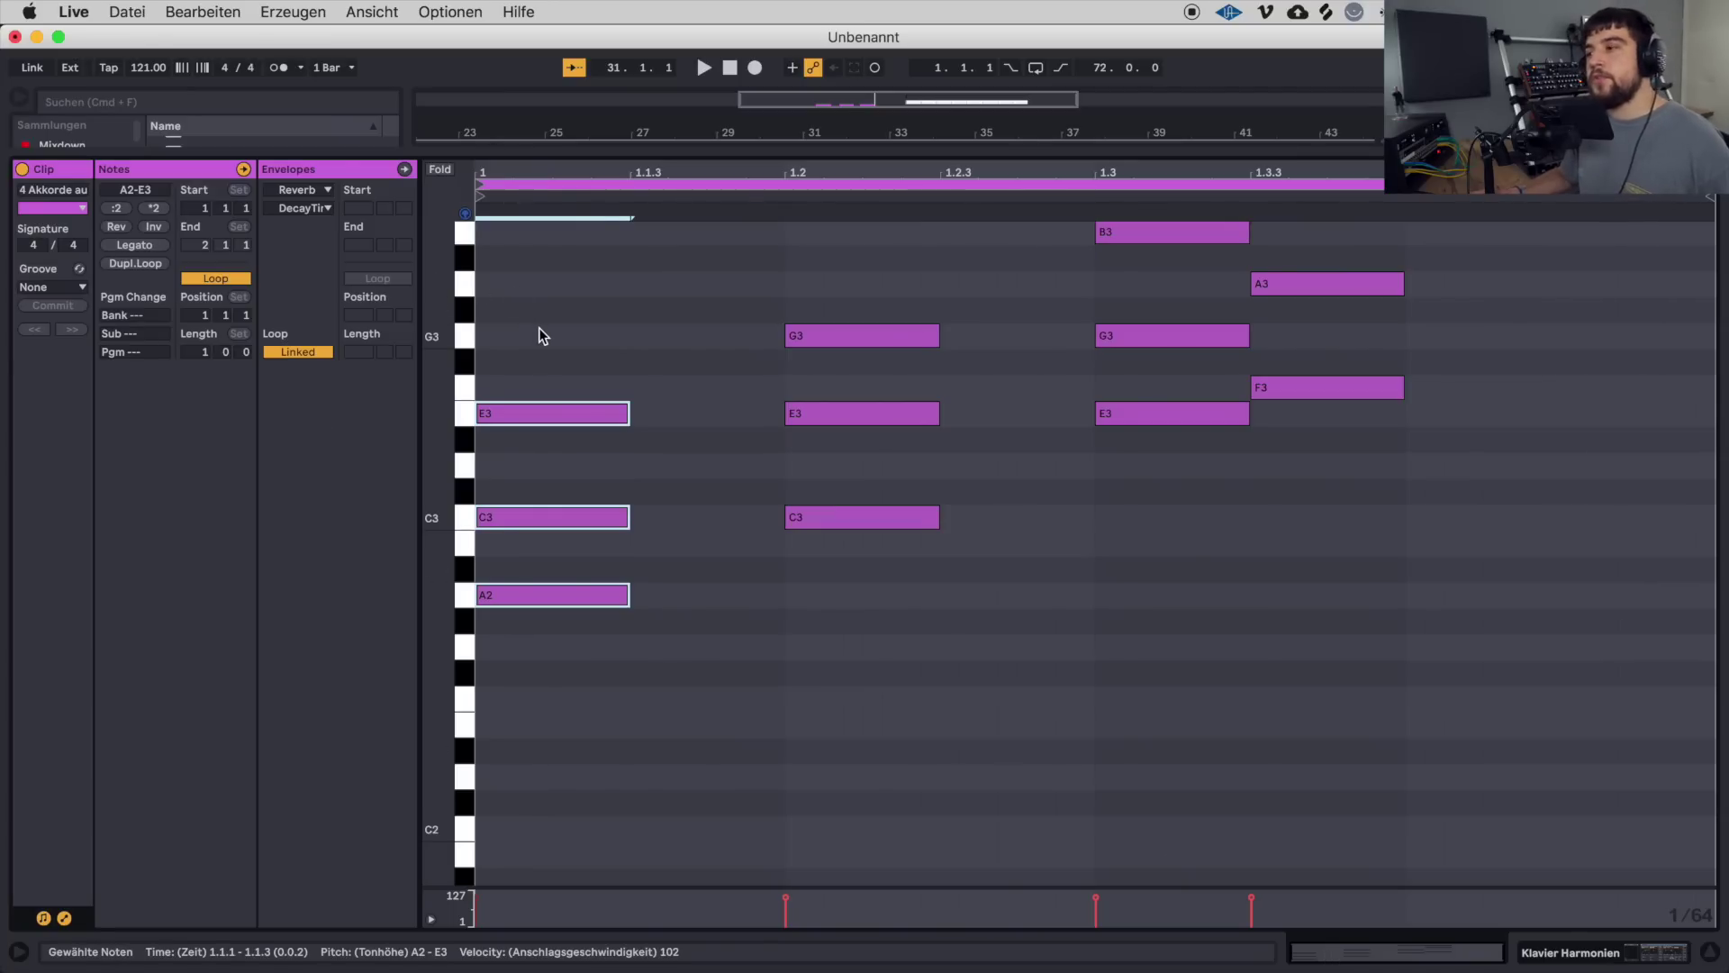
{"action": "left_click_drag", "start_coordinate": [546, 334], "coordinate": [563, 716]}
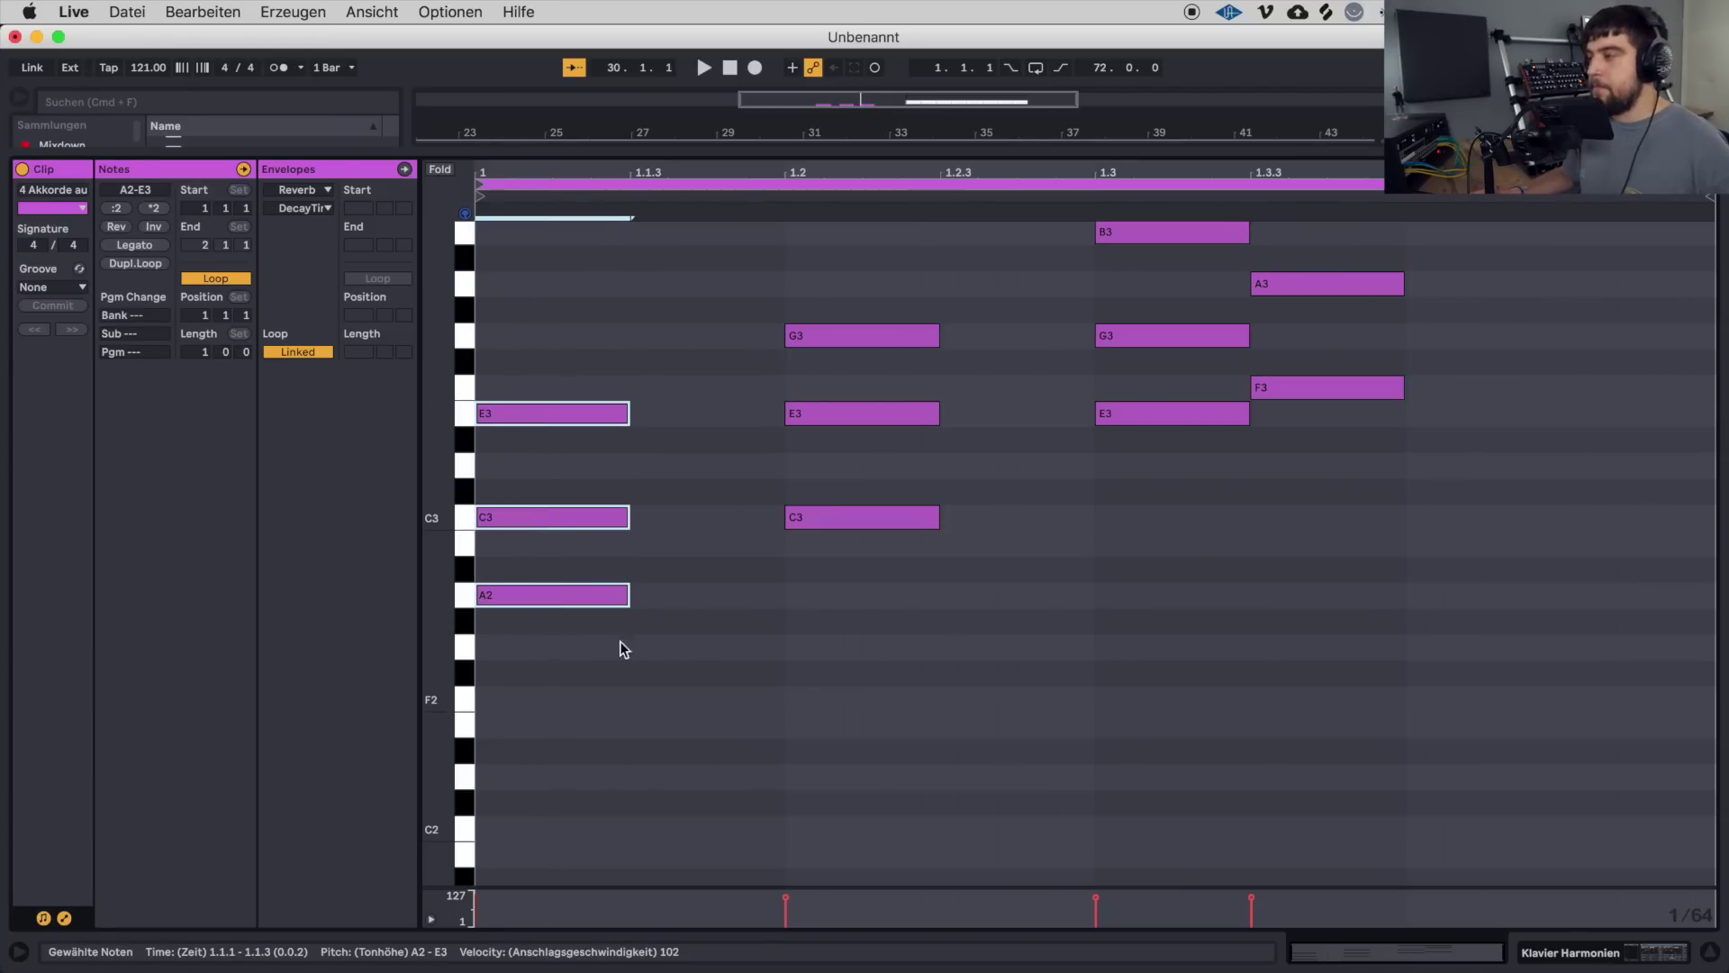
{"action": "scroll", "coordinate": [791, 491], "scroll_direction": "up", "scroll_amount": 3}
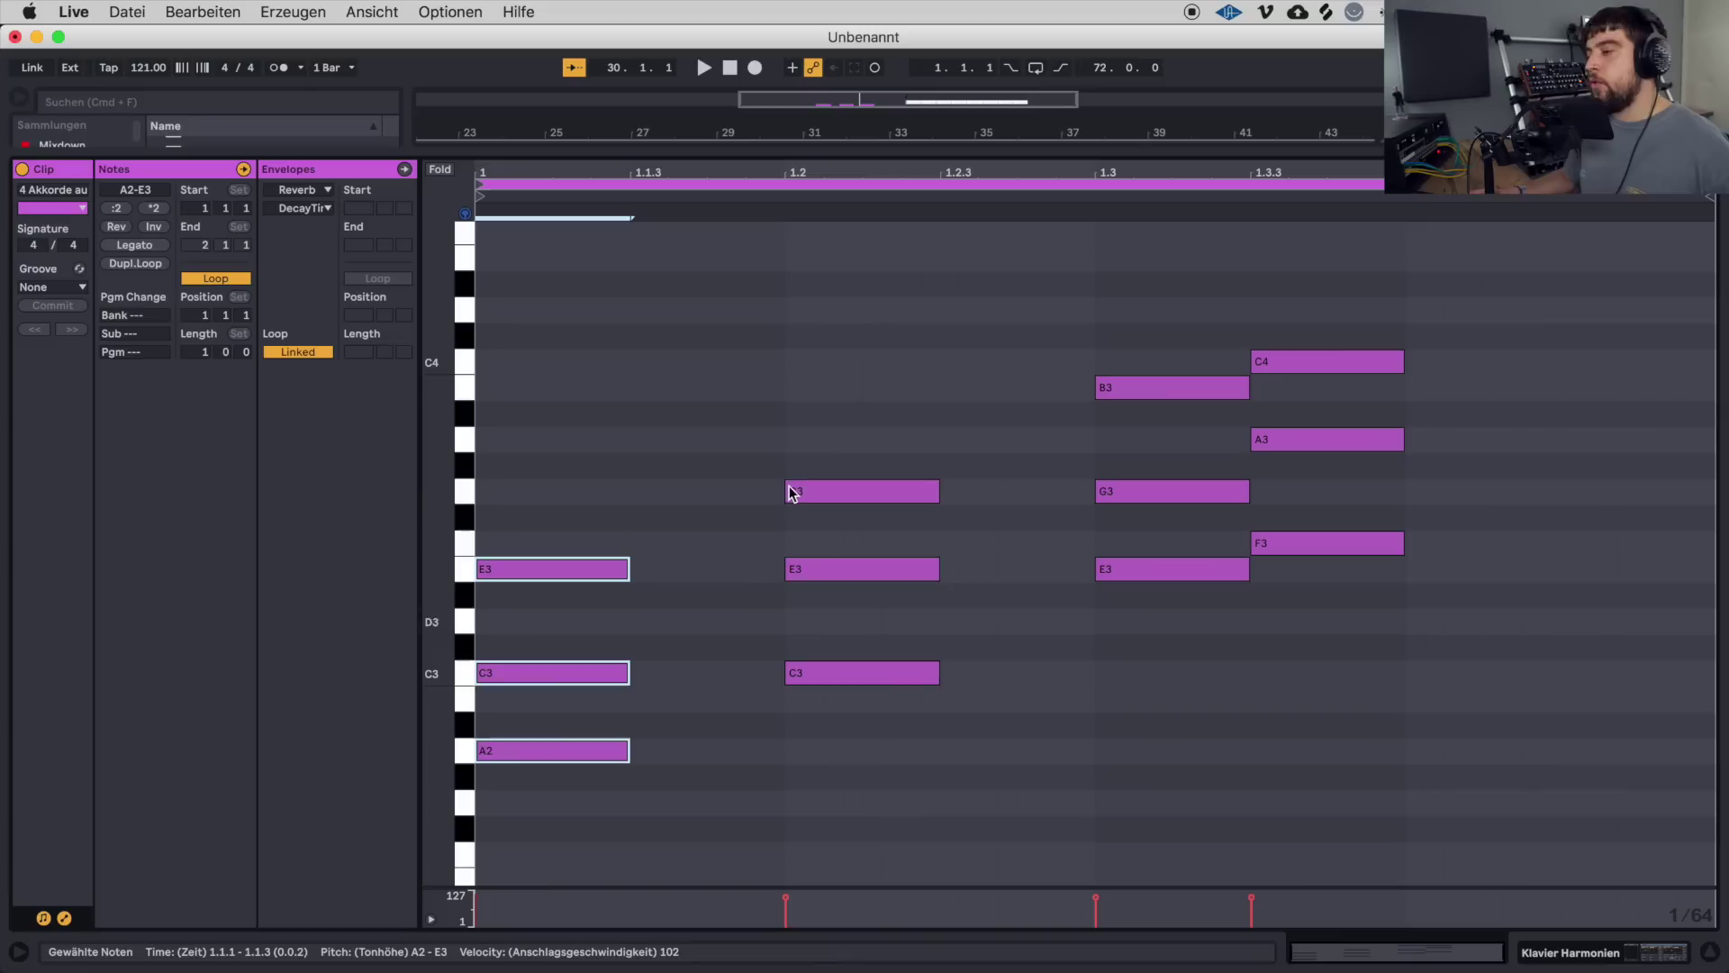
{"action": "left_click_drag", "start_coordinate": [846, 421], "coordinate": [852, 802]}
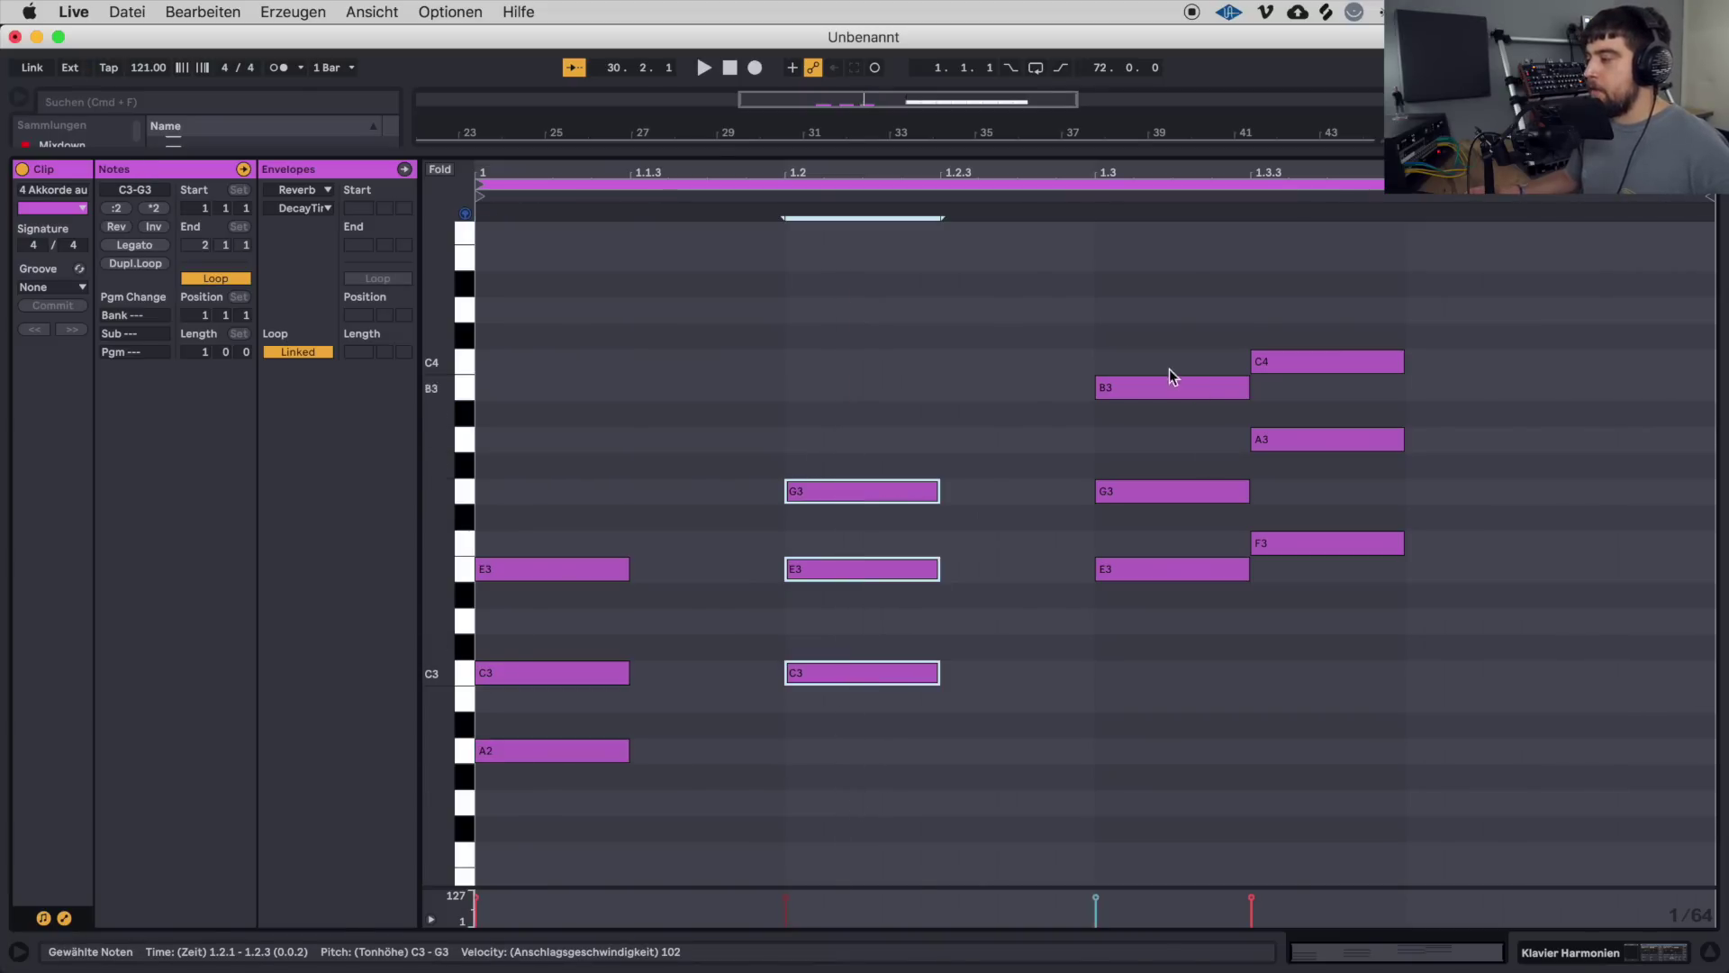
{"action": "left_click_drag", "start_coordinate": [1117, 285], "coordinate": [1151, 681]}
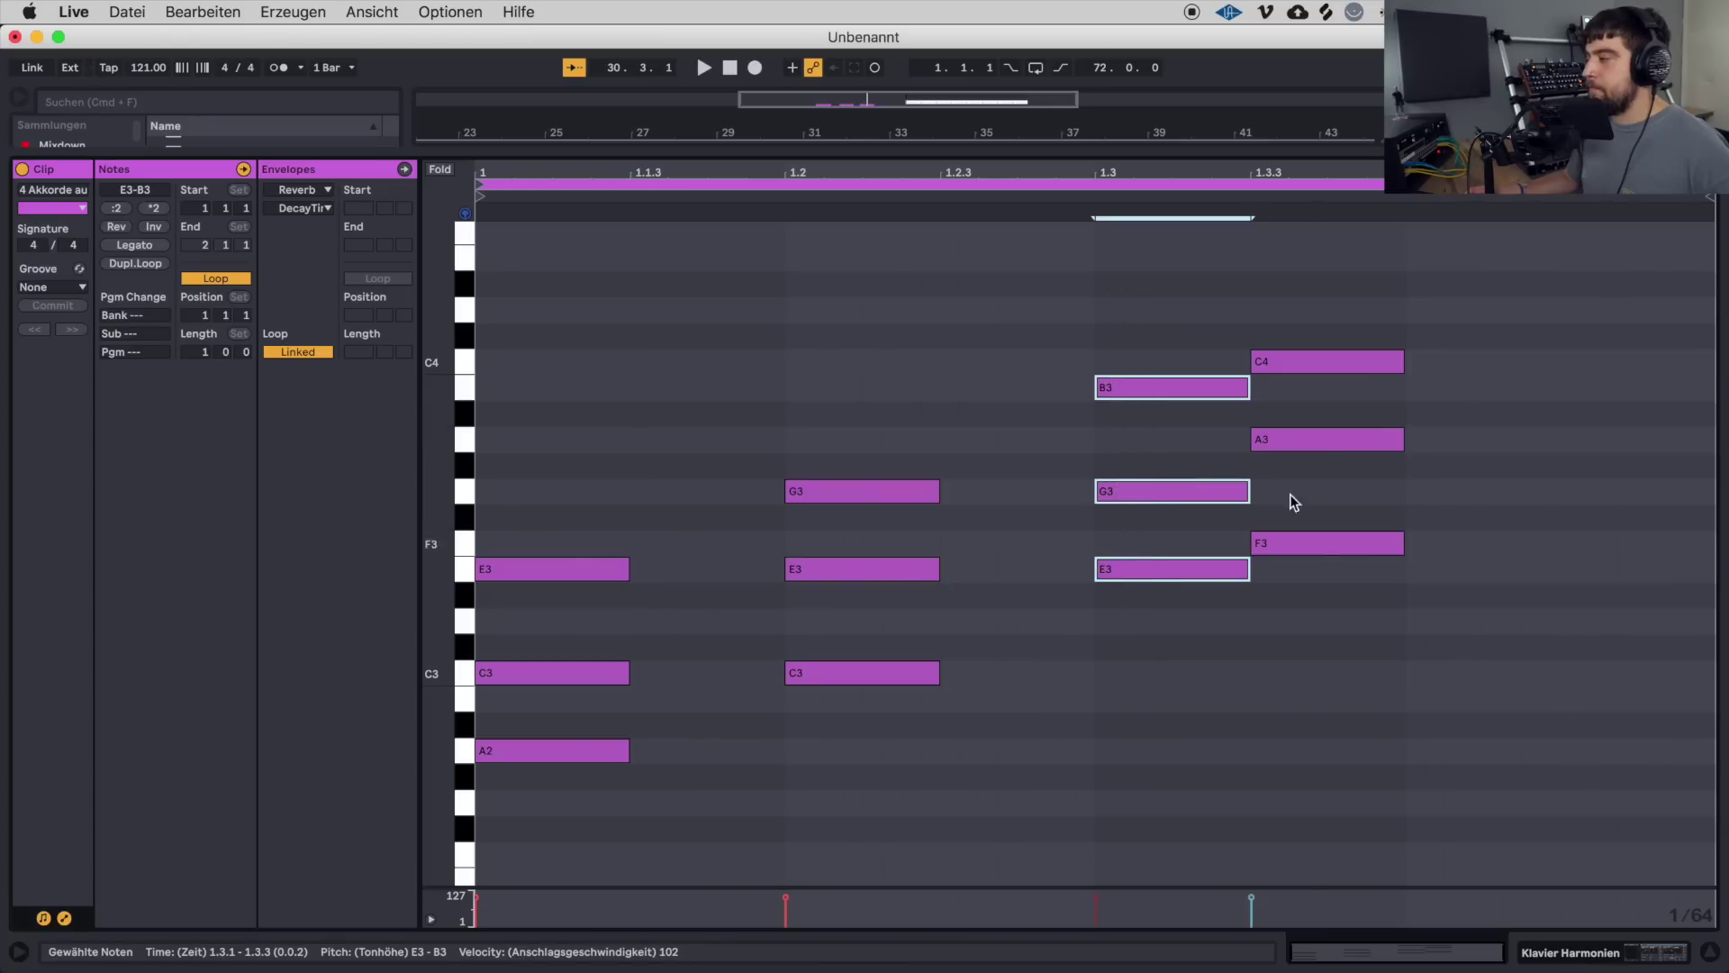
{"action": "left_click_drag", "start_coordinate": [1293, 299], "coordinate": [1352, 706]}
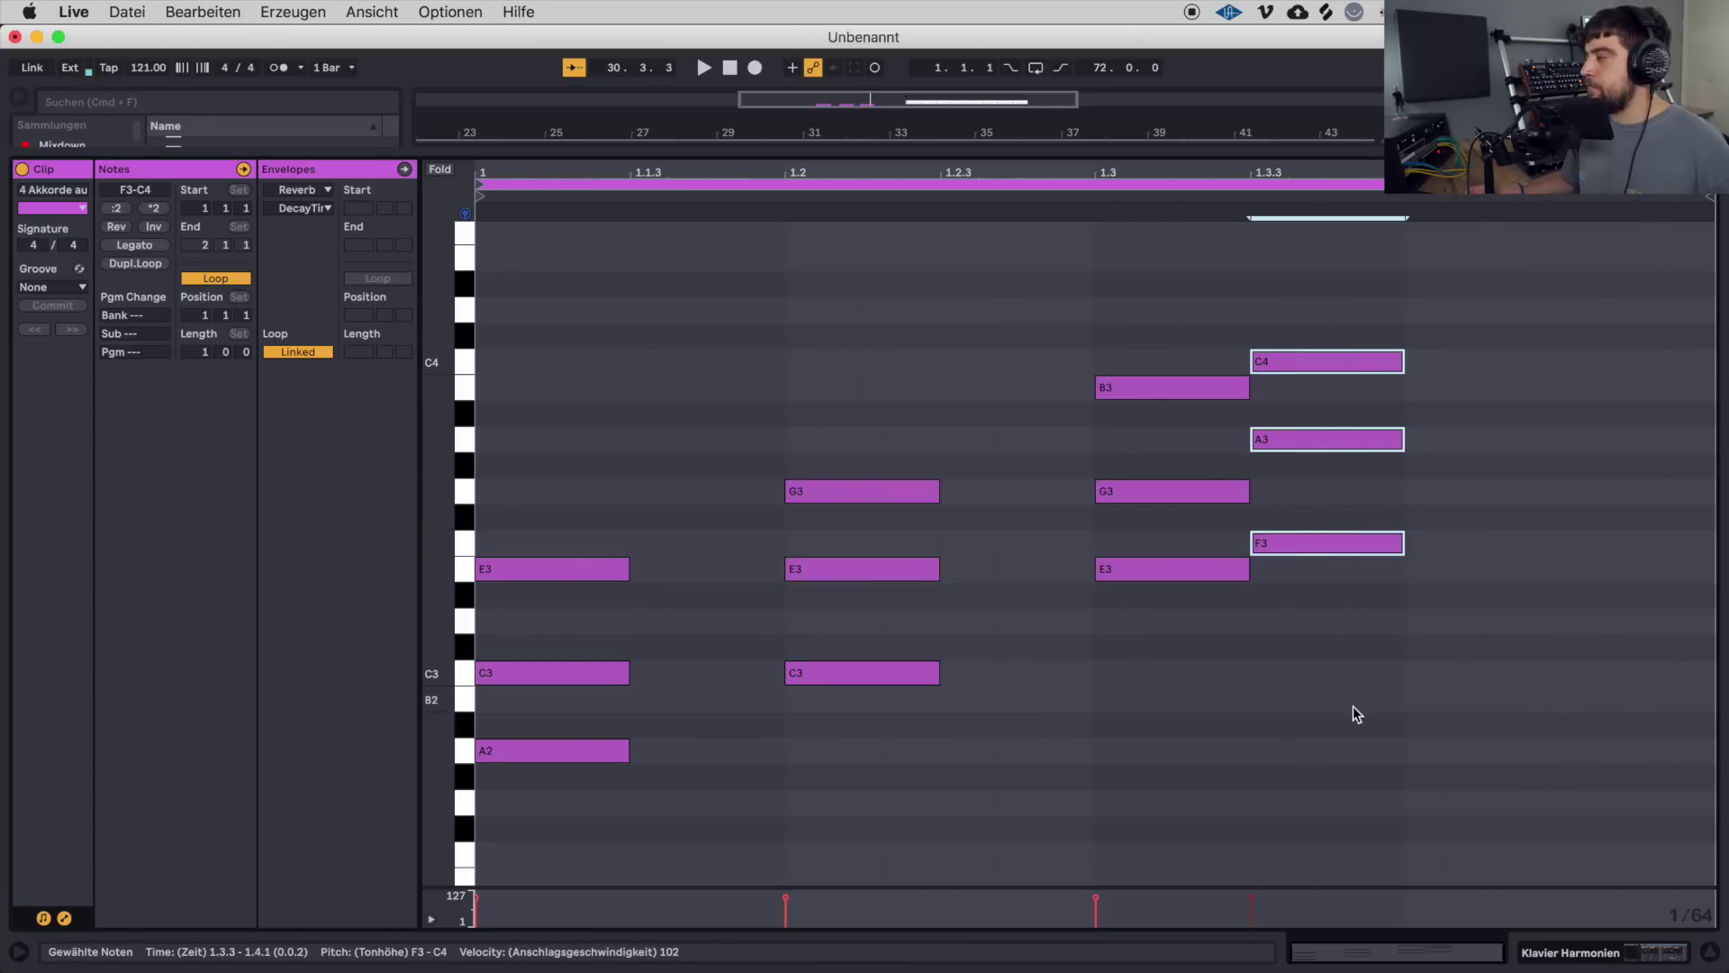
{"action": "left_click", "coordinate": [1709, 953]}
Deactivate the three original A minor clips between bars 27 and 31, and select the 4 Akkorde copy at 33.1.1.
{"action": "left_click_drag", "start_coordinate": [826, 500], "coordinate": [569, 506]}
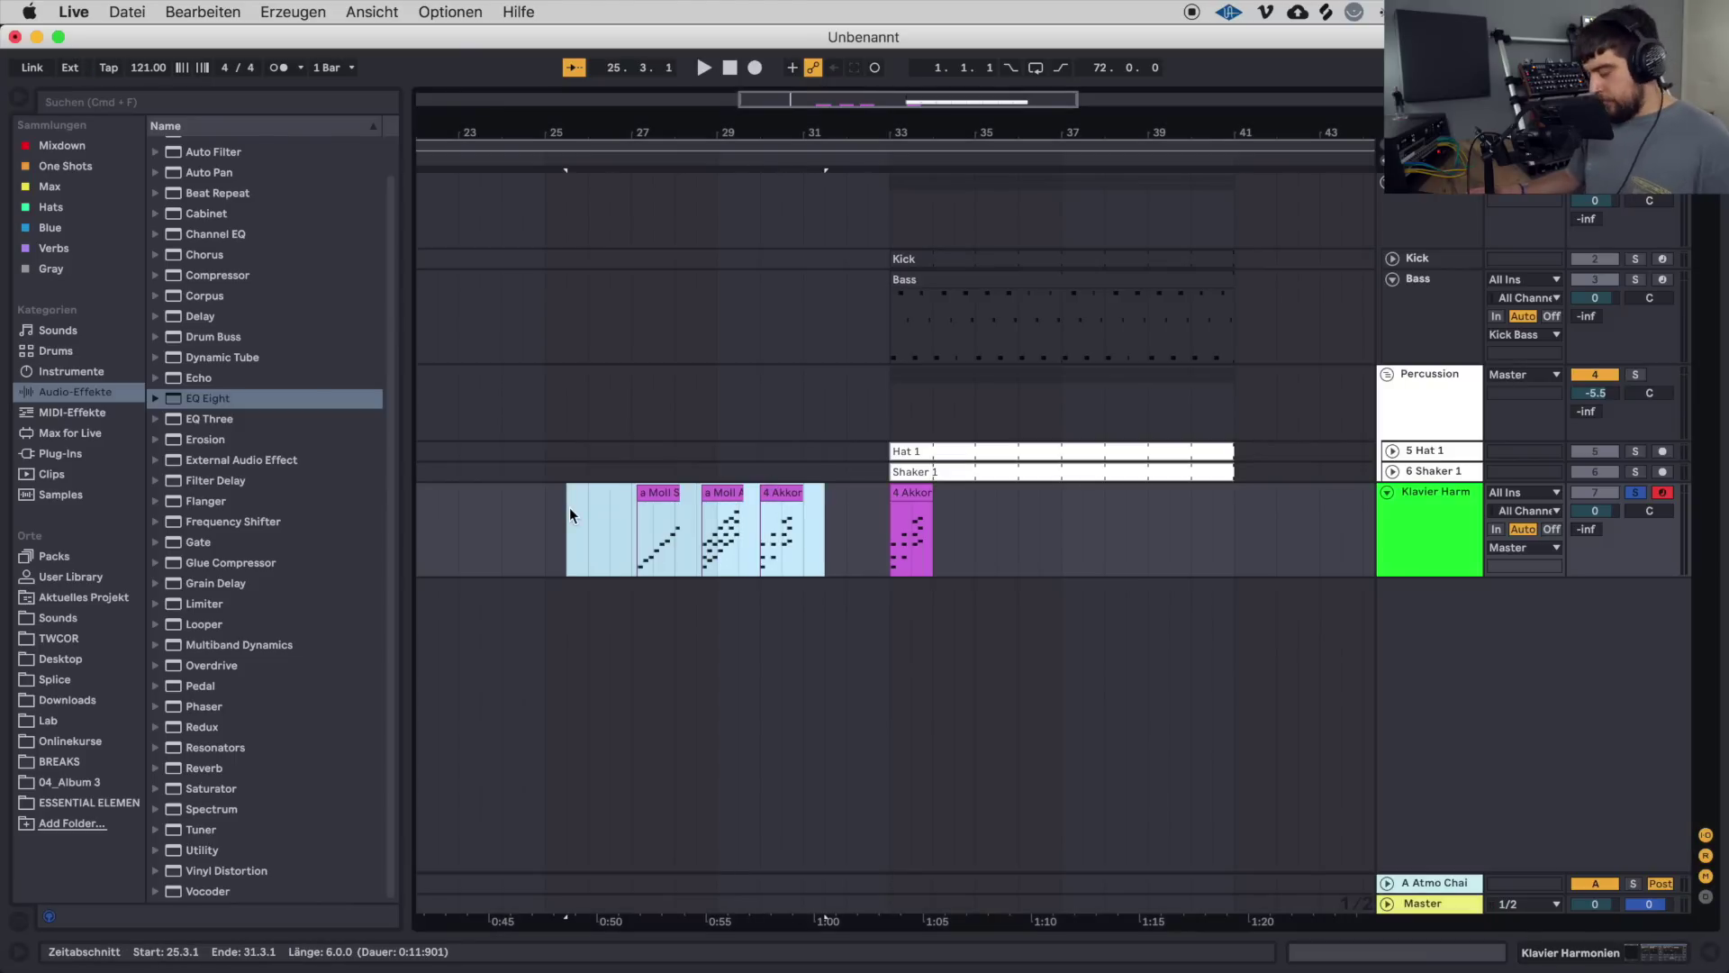
{"action": "key", "text": "0"}
{"action": "left_click", "coordinate": [911, 508]}
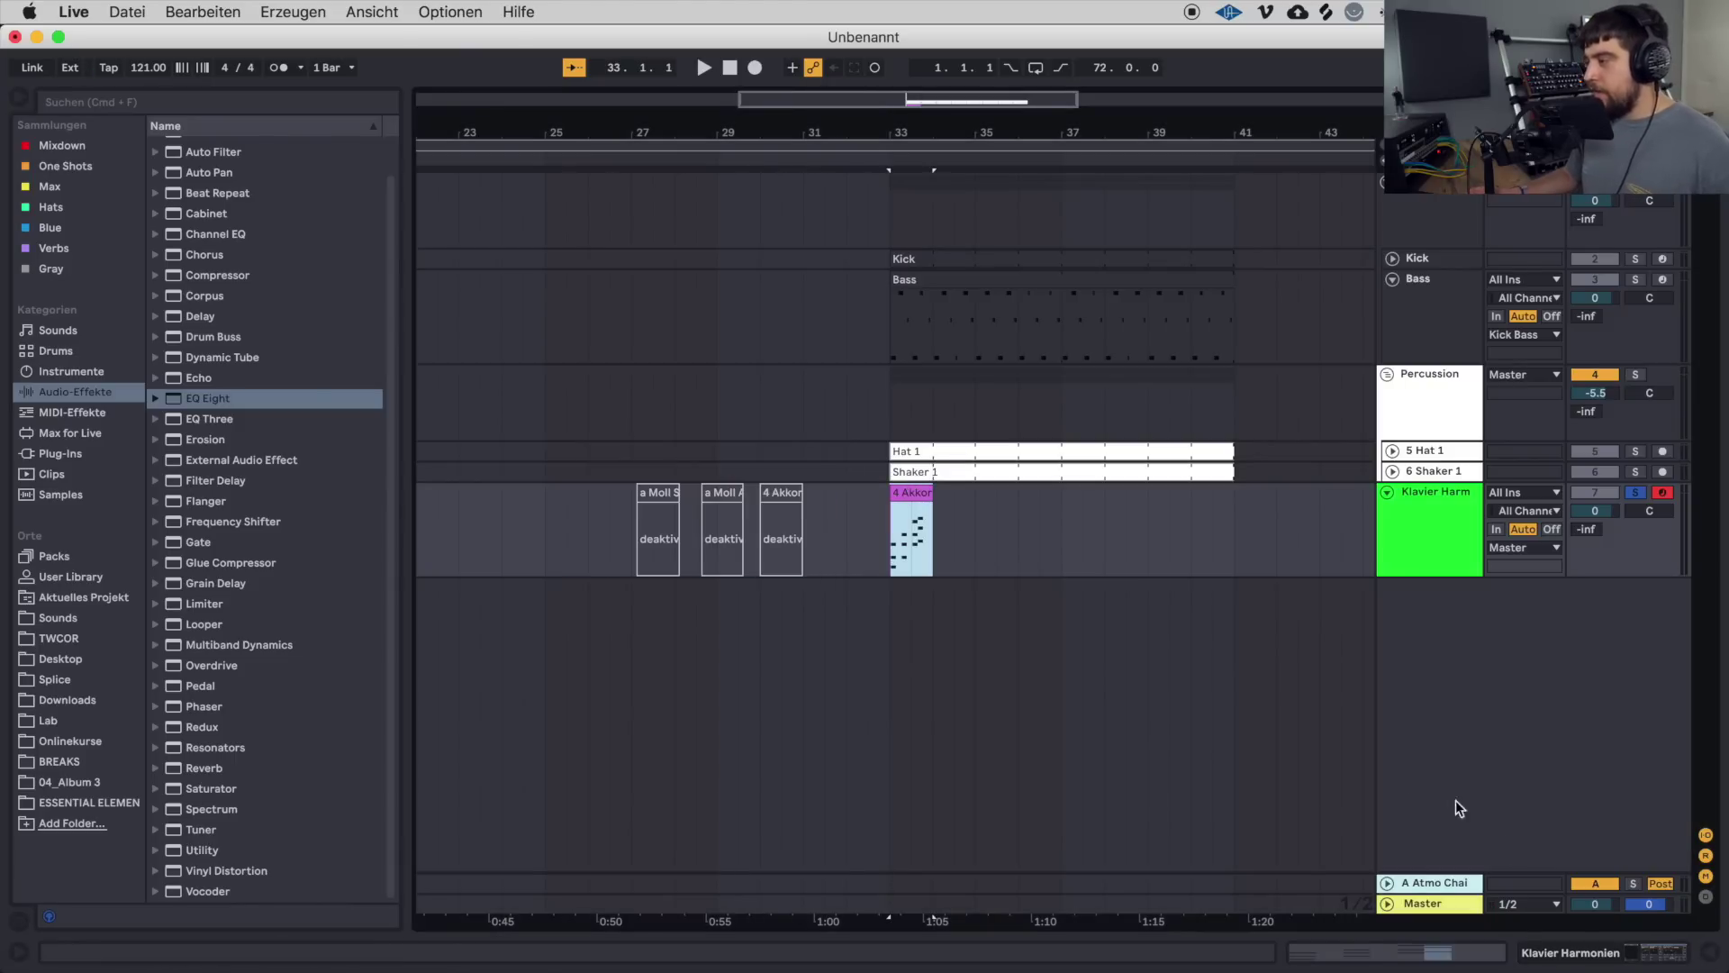
Deactivate the C major, E minor and F major chords in the clip at bar 33, and play only the A minor chord over the groove.
{"action": "left_click", "coordinate": [1356, 955]}
{"action": "left_click", "coordinate": [763, 329]}
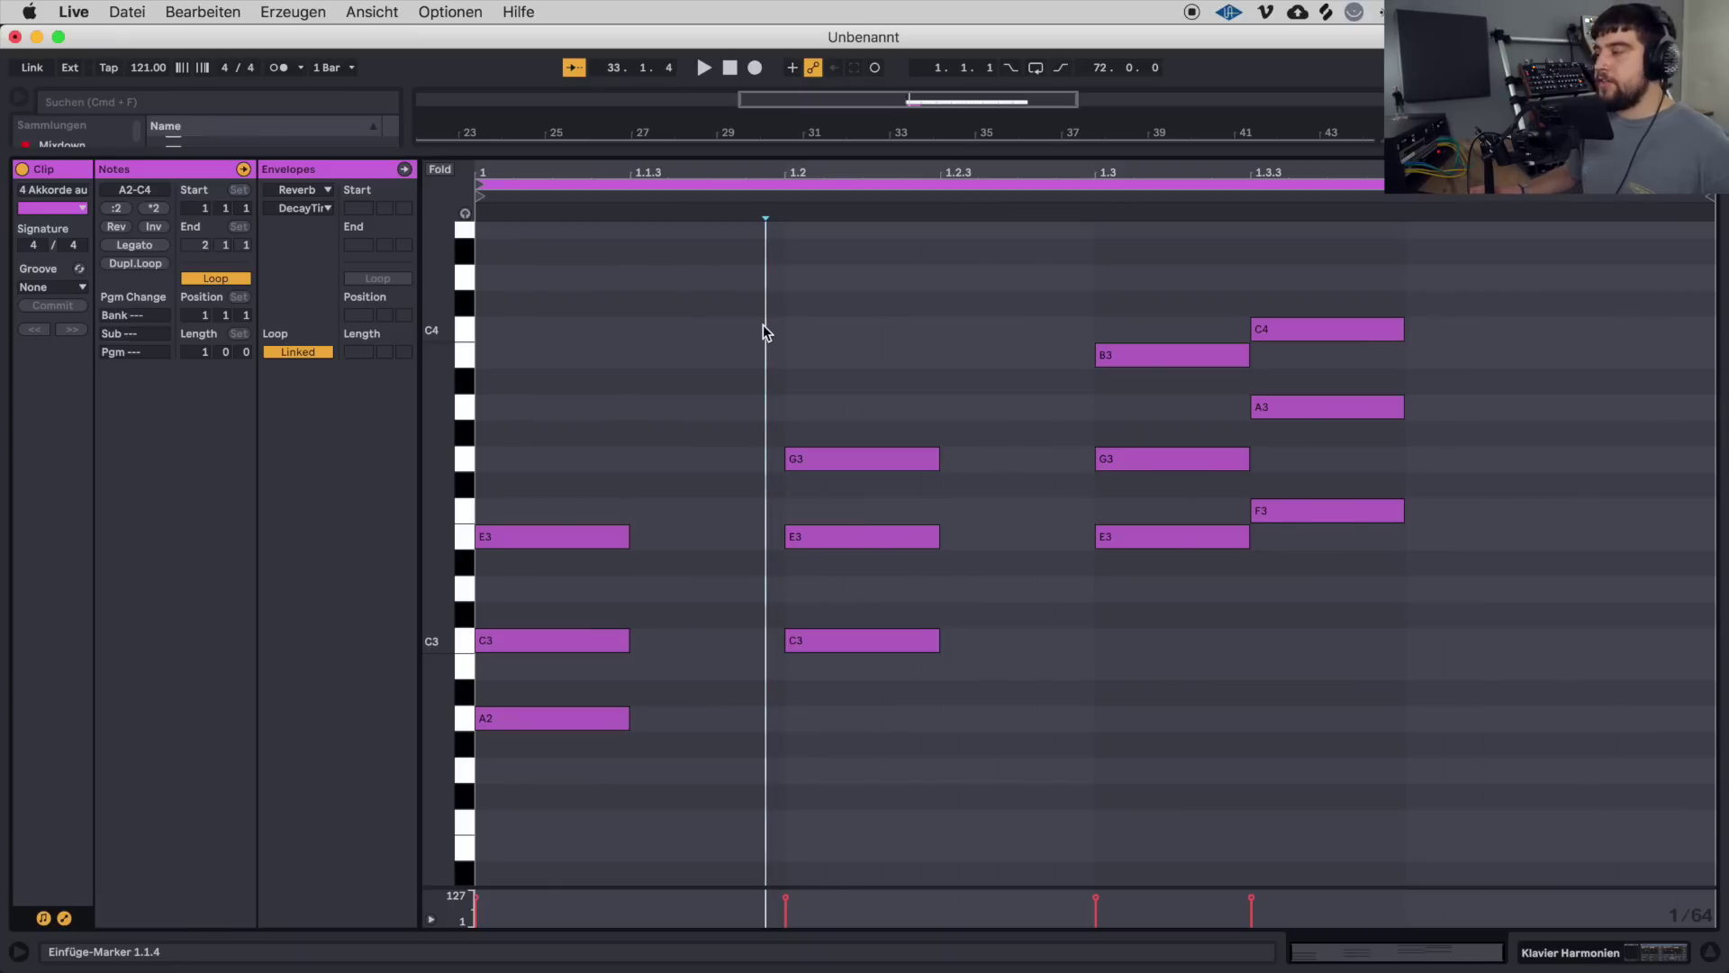
{"action": "left_click_drag", "start_coordinate": [804, 231], "coordinate": [1392, 766]}
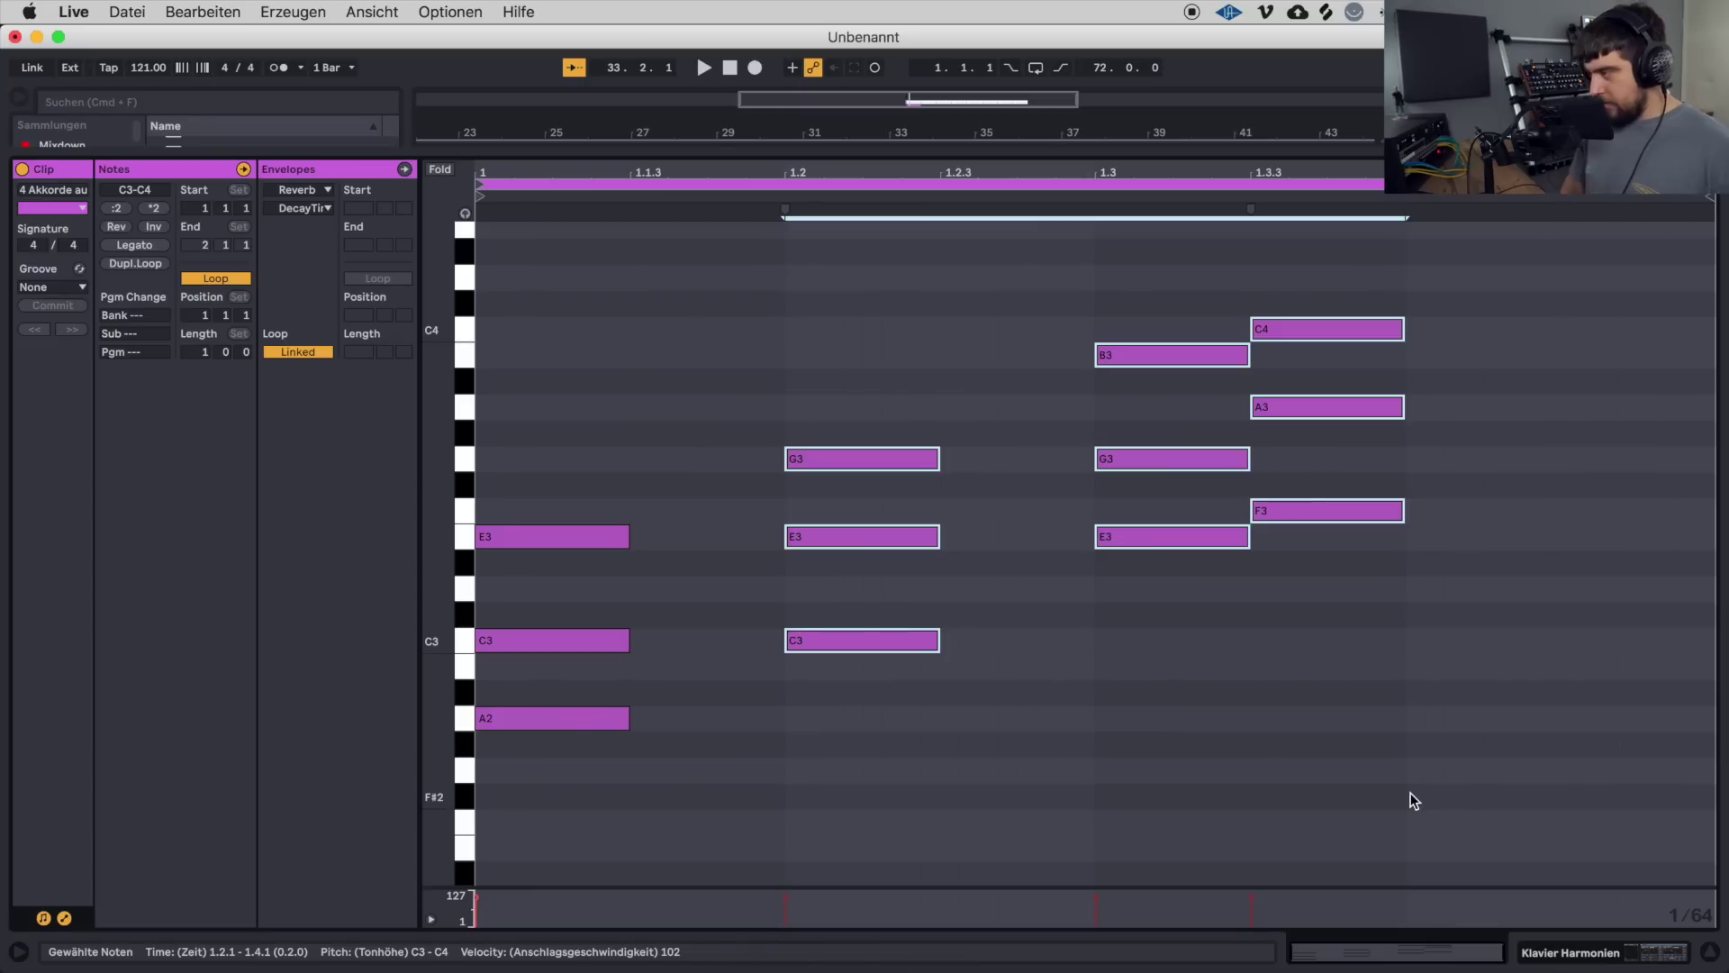
{"action": "key", "text": "0"}
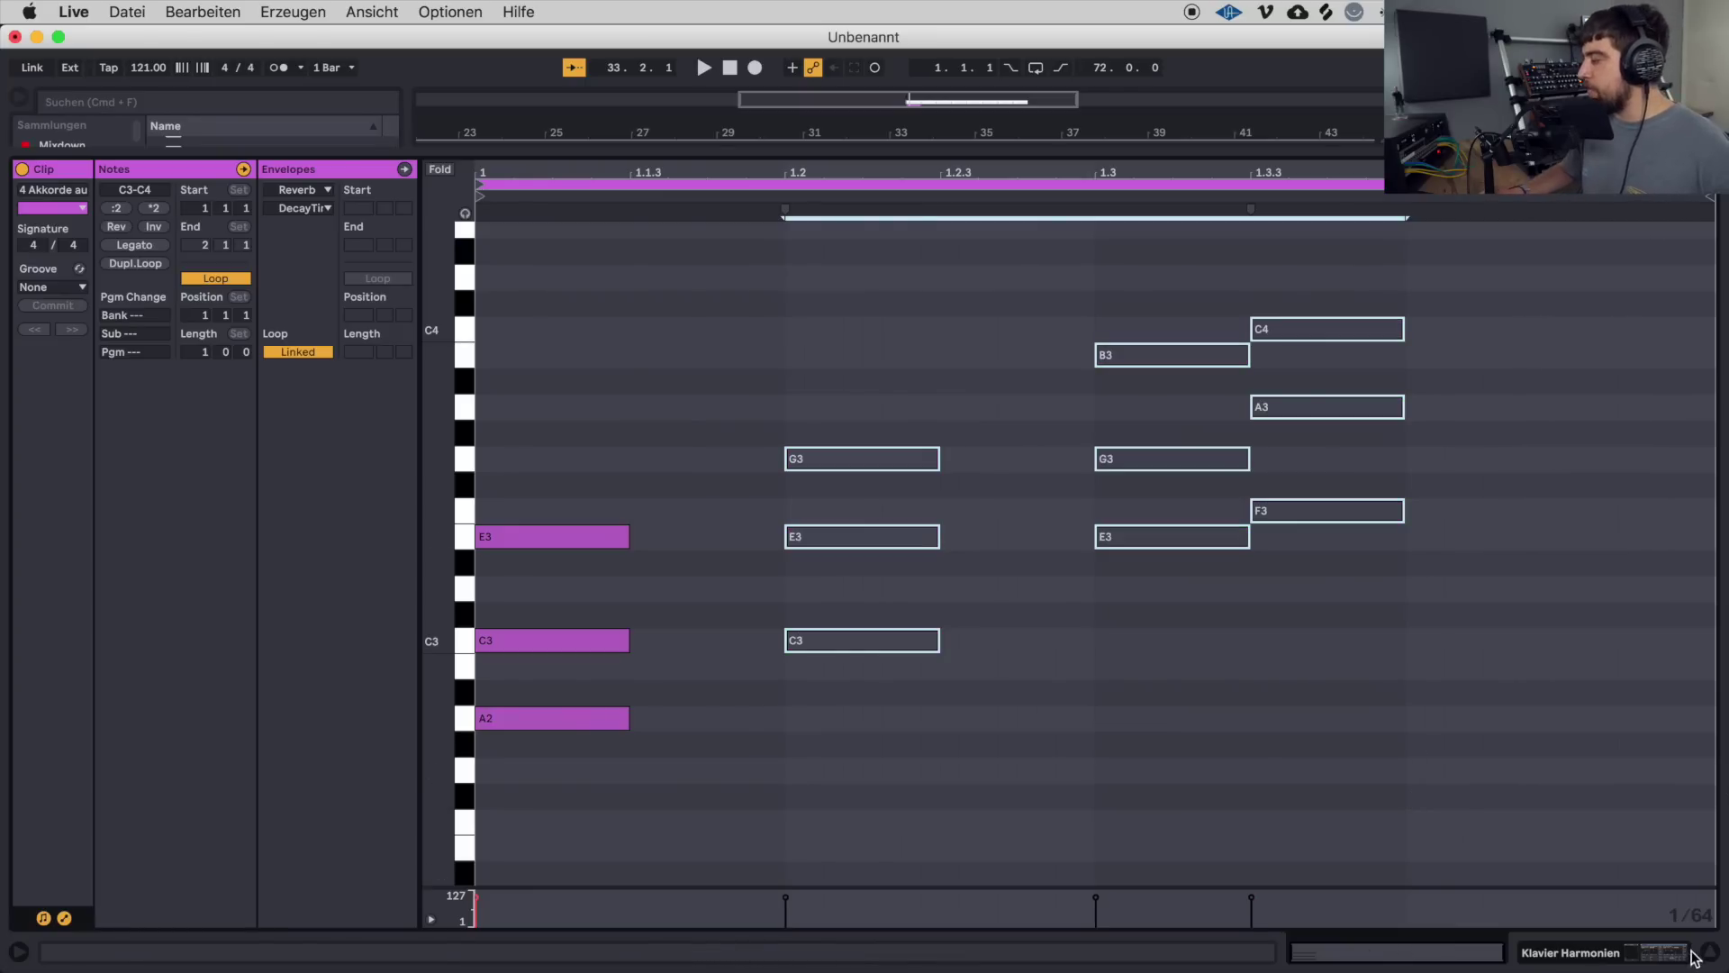
{"action": "key", "text": "super+alt+l"}
{"action": "key", "text": "space"}
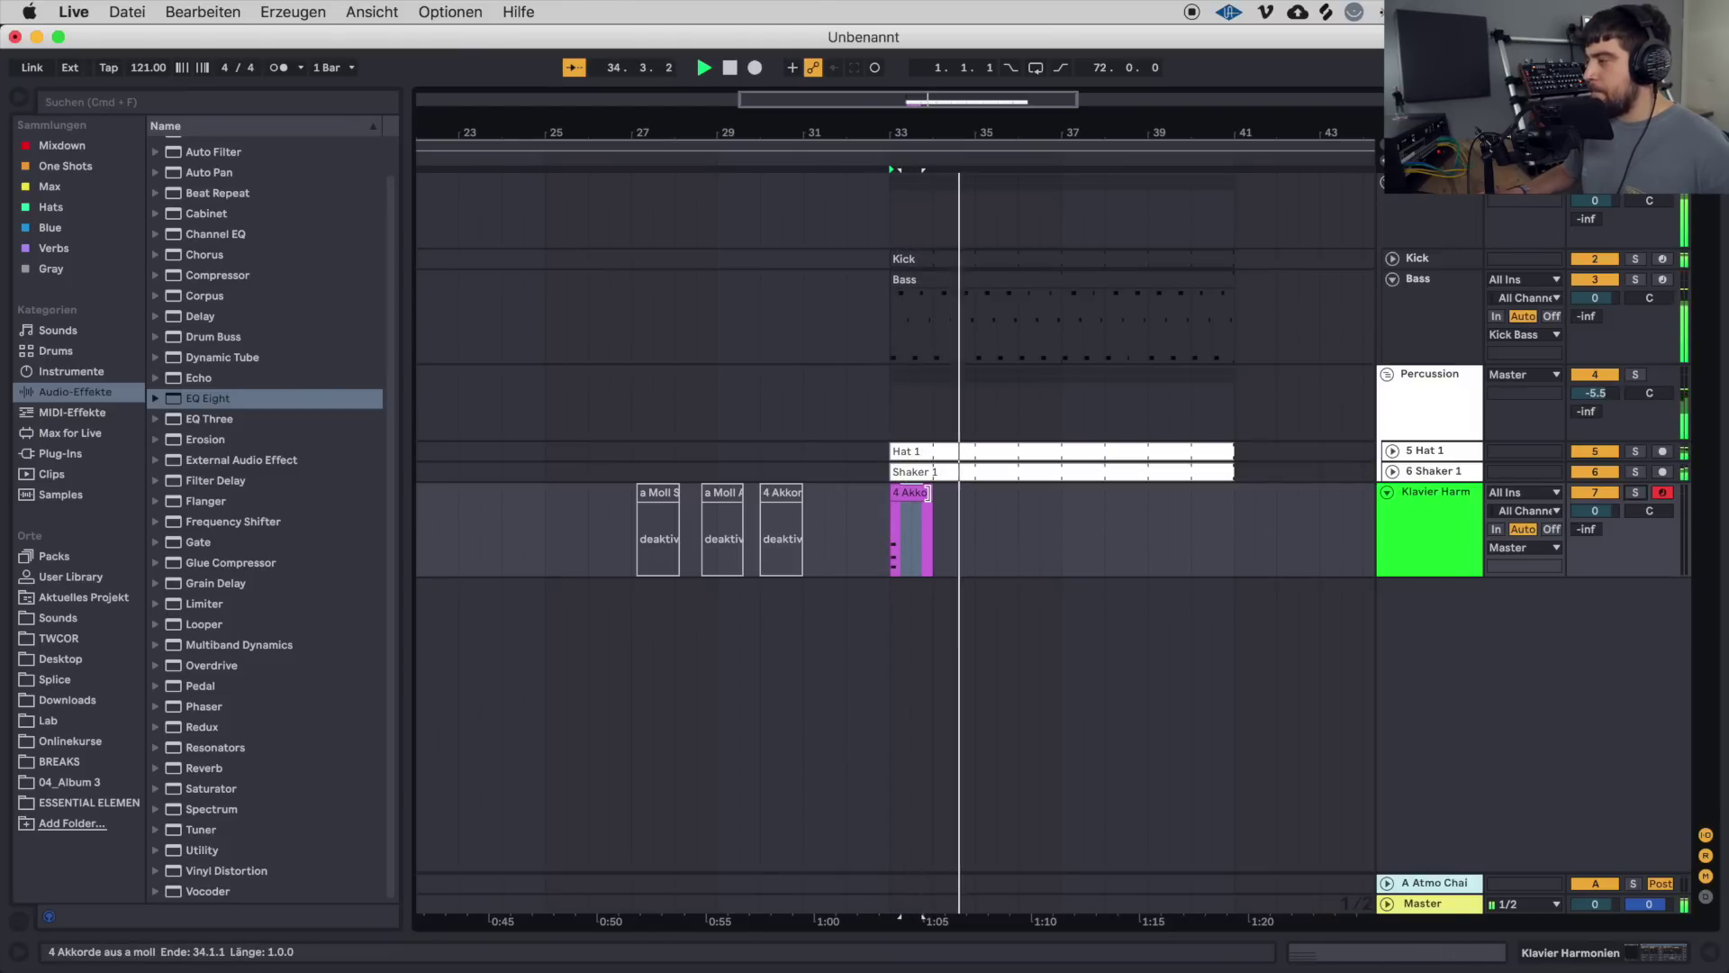
{"action": "key", "text": "space"}
{"action": "key", "text": "space"}
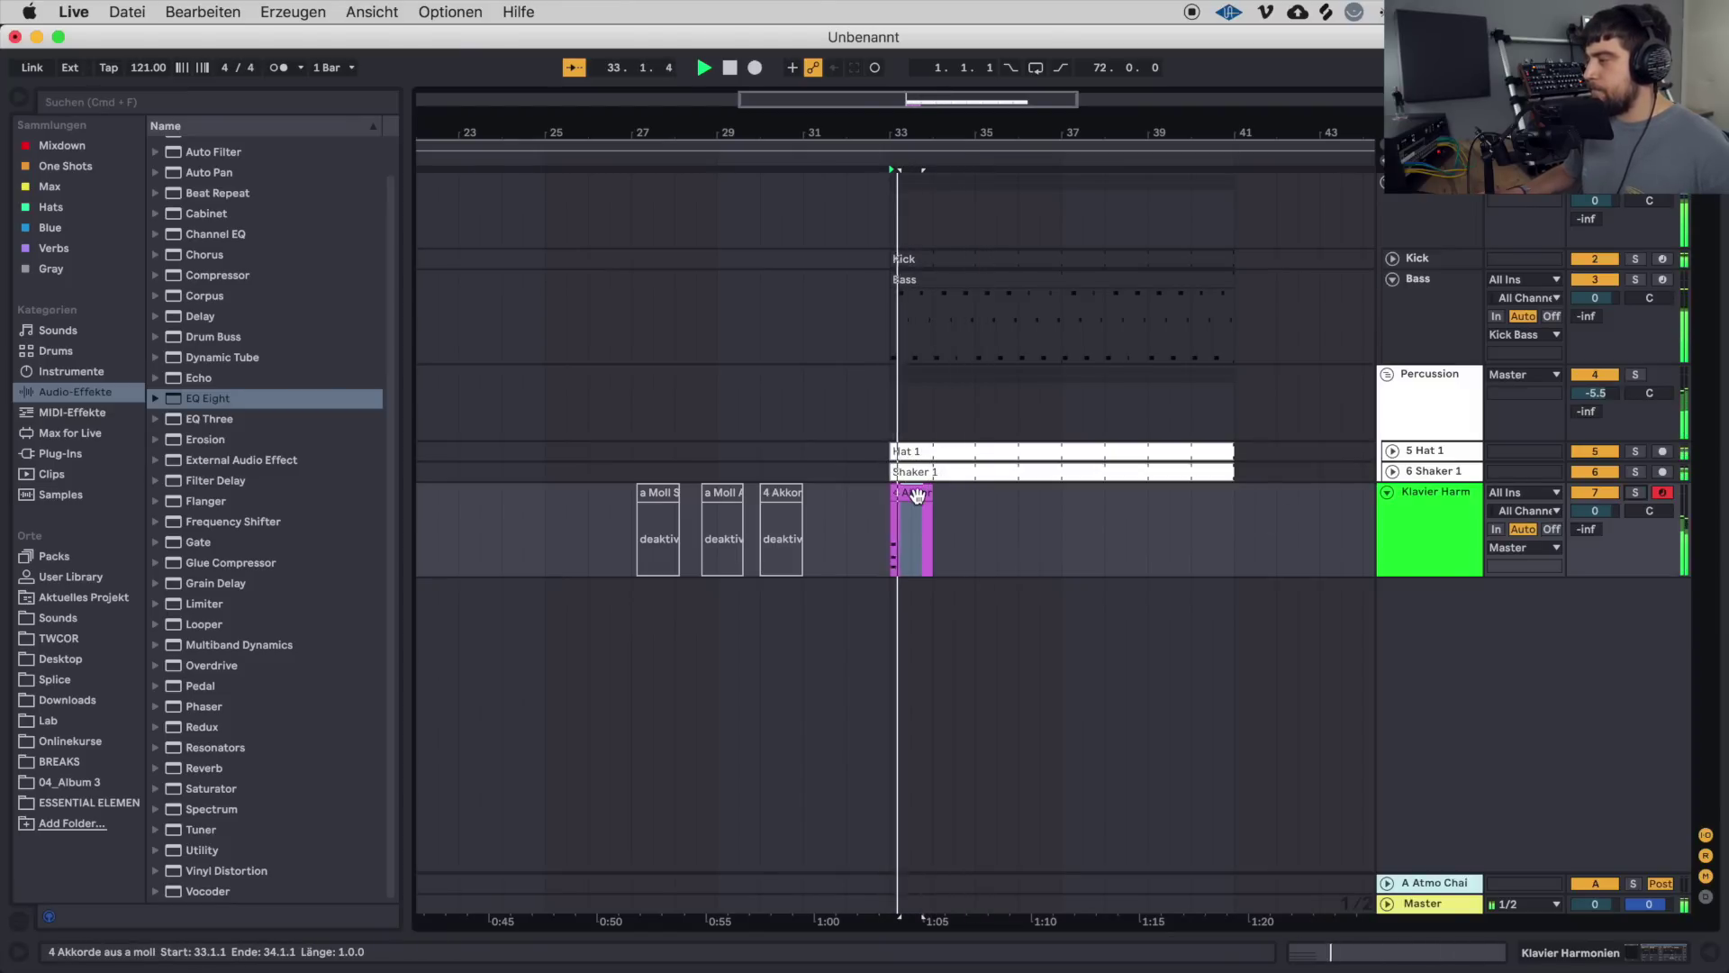
Shorten the A minor chord to a 1/32-note stab and double the clip to two bars, keeping only the stab at 1.1.1 active.
{"action": "key", "text": "super+alt+l"}
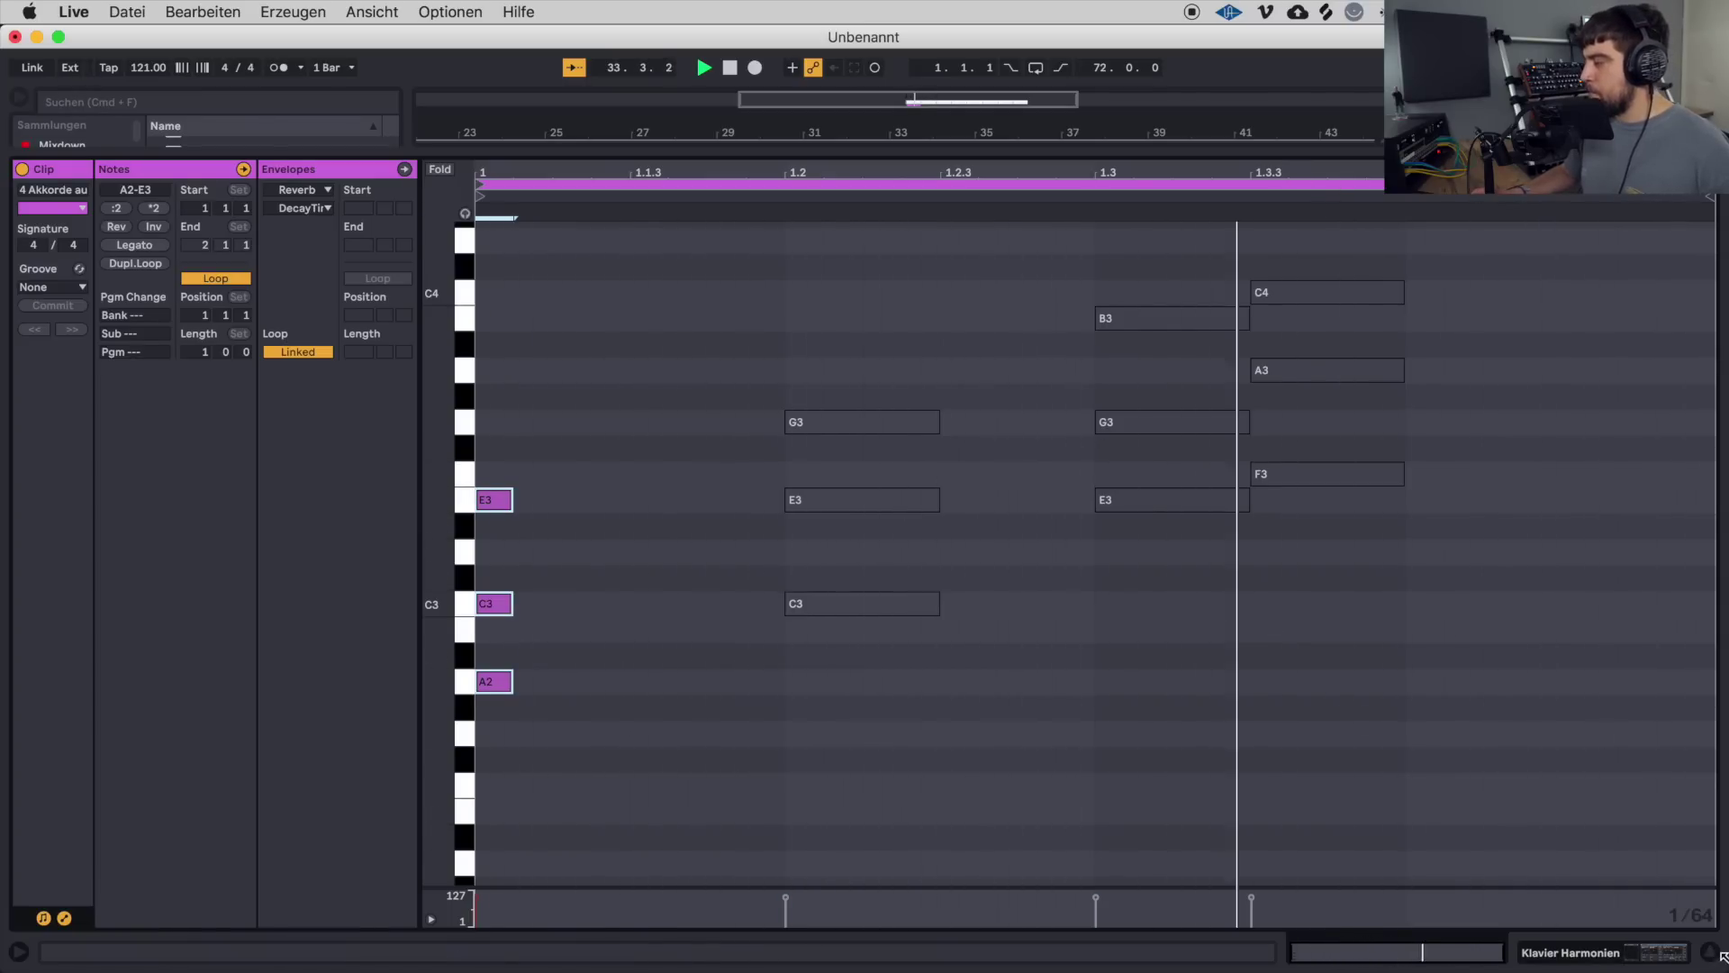
{"action": "left_click", "coordinate": [149, 264]}
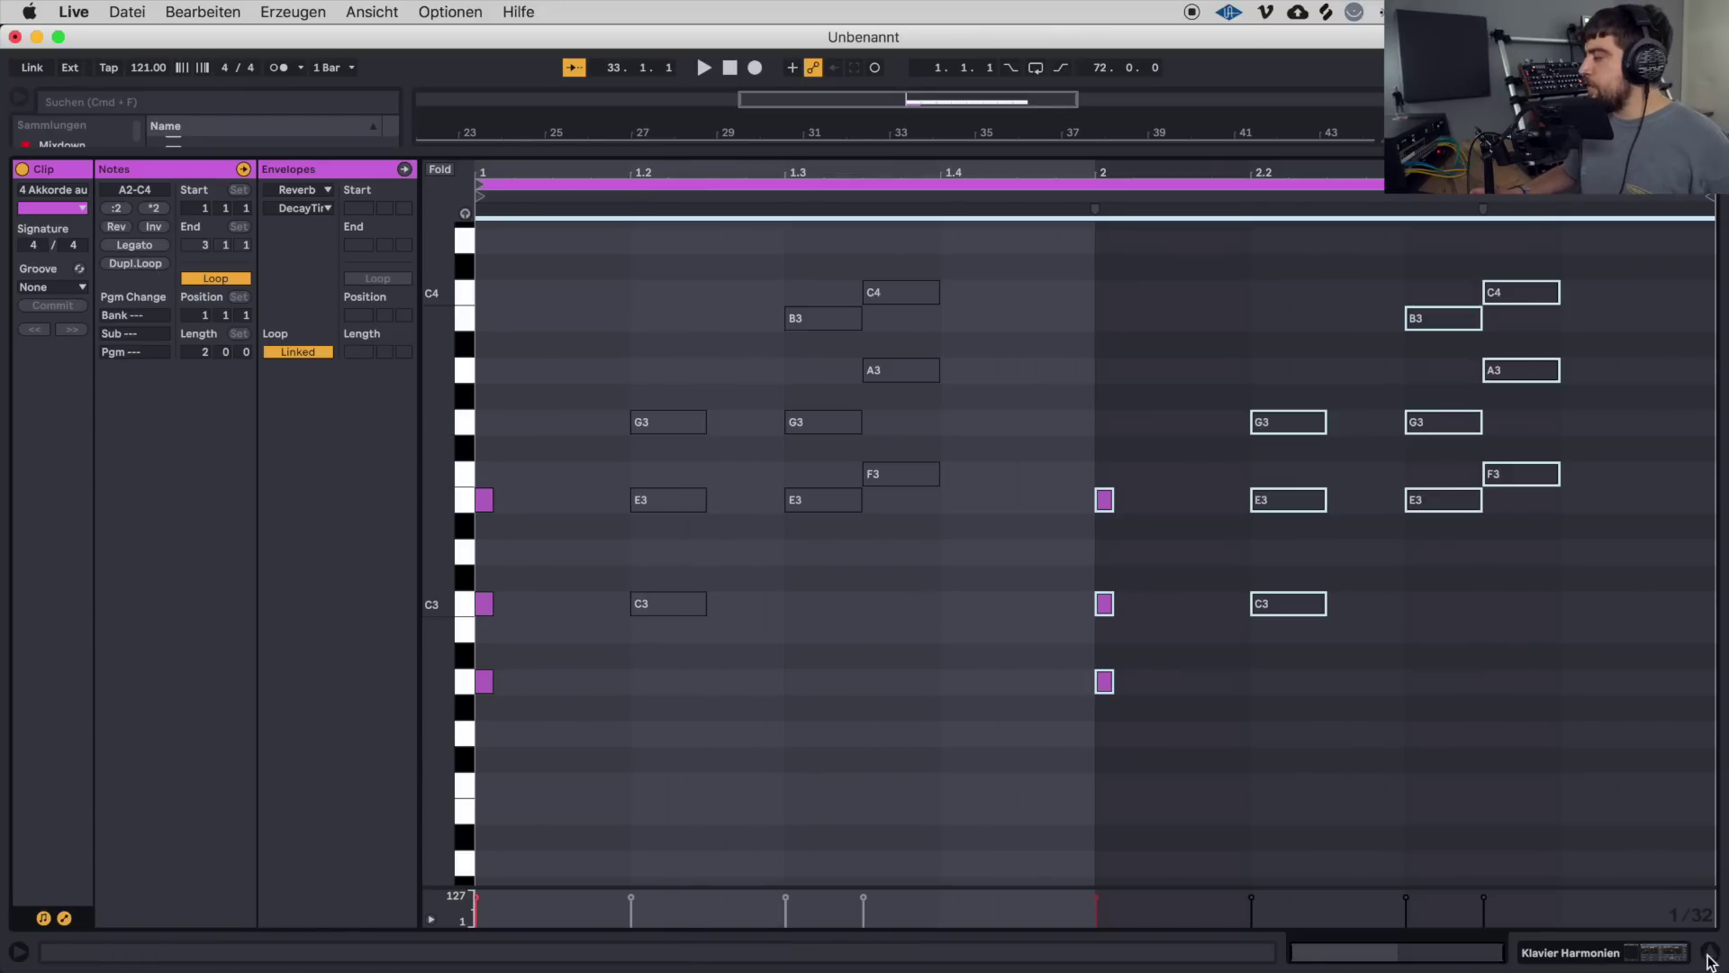
{"action": "scroll", "coordinate": [1130, 863], "scroll_direction": "up", "scroll_amount": 3}
{"action": "left_click", "coordinate": [1078, 865]}
{"action": "key", "text": "space"}
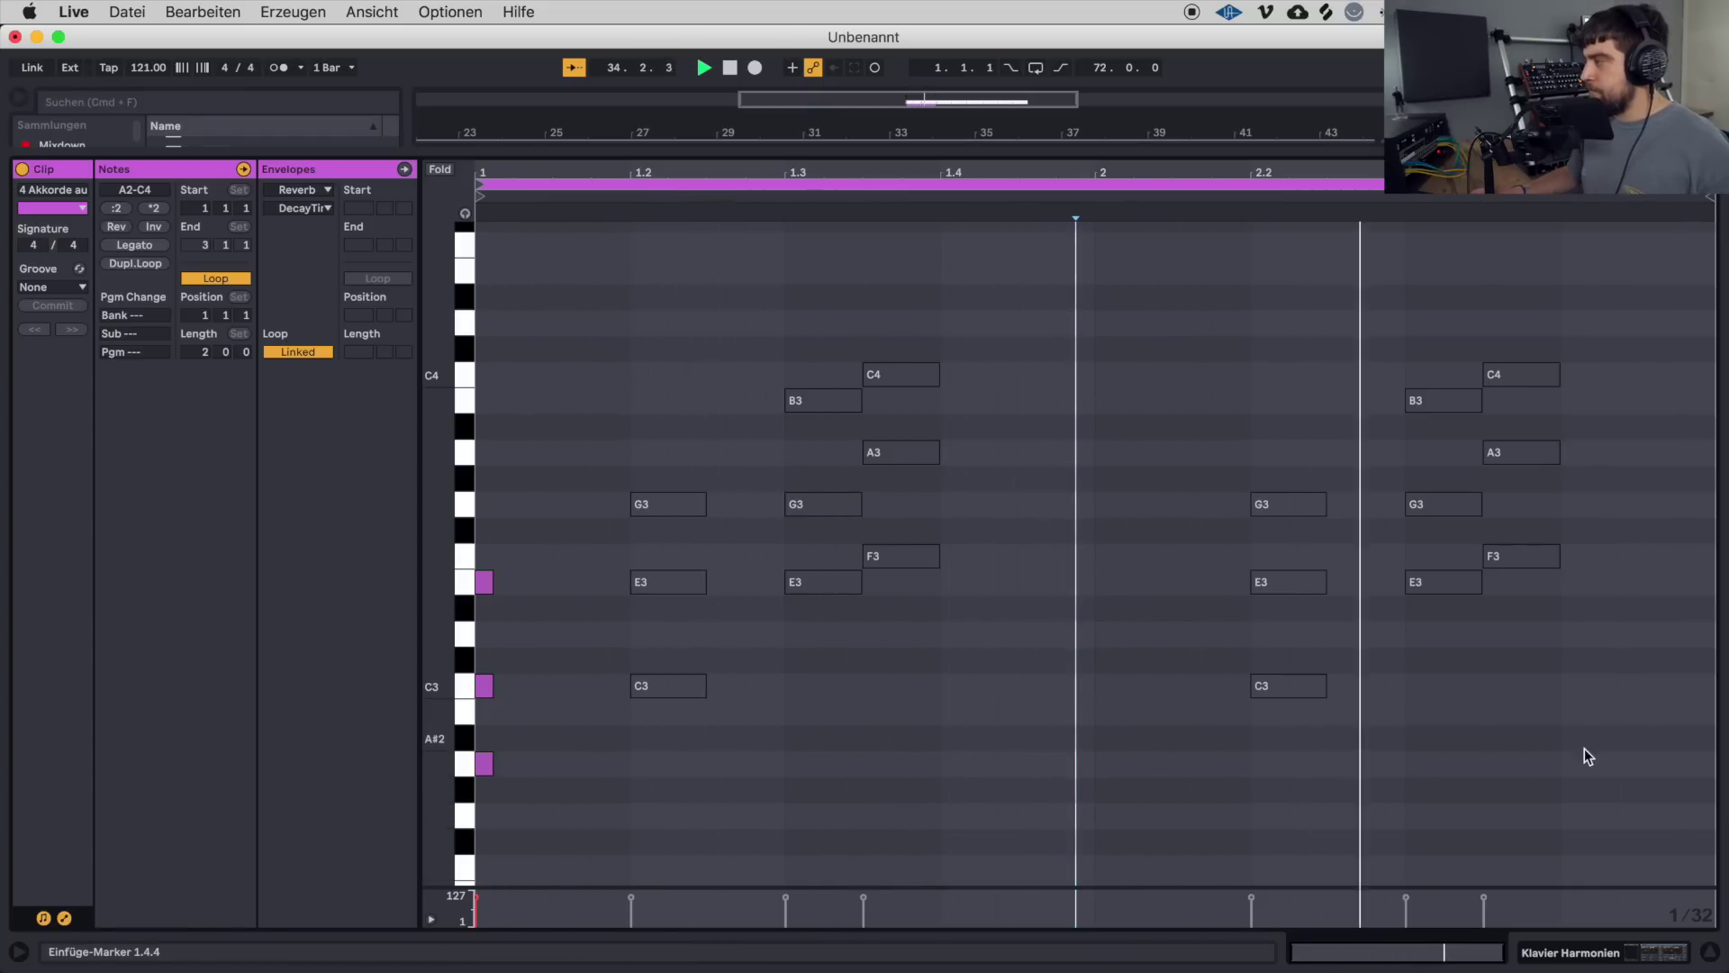
{"action": "key", "text": "space"}
{"action": "key", "text": "space"}
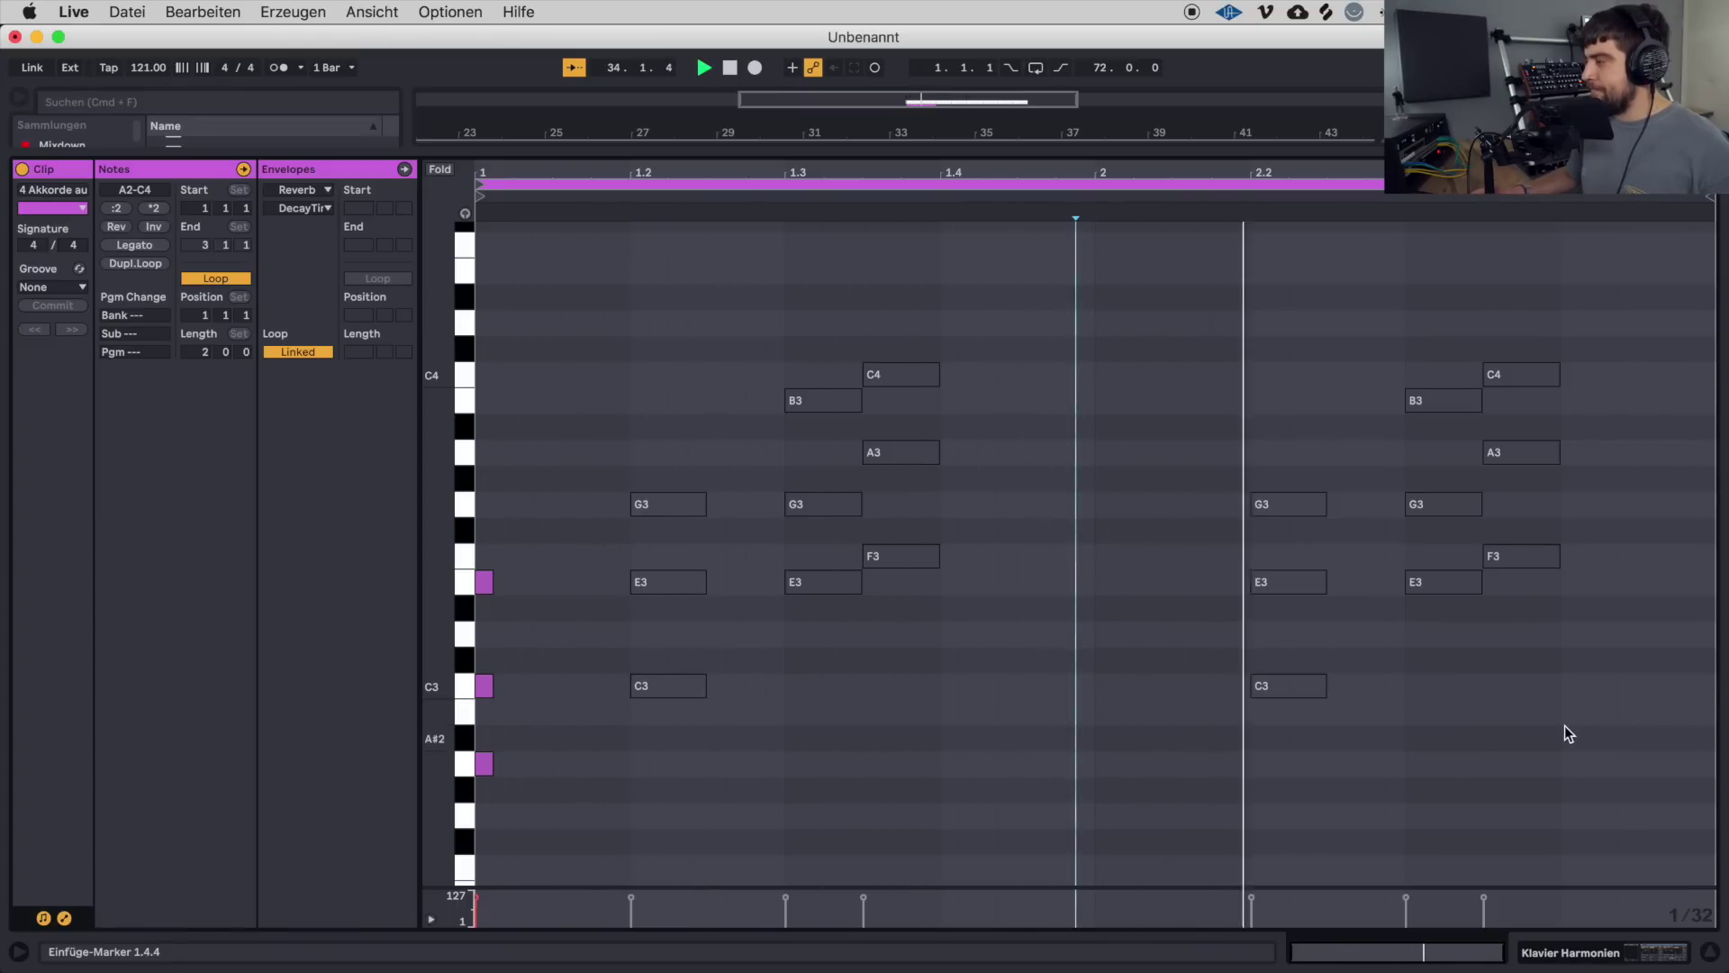
{"action": "key", "text": "space"}
Move the second bar's C major chord to 2.4.3, activate it, and start playback.
{"action": "left_click_drag", "start_coordinate": [1277, 450], "coordinate": [1276, 655]}
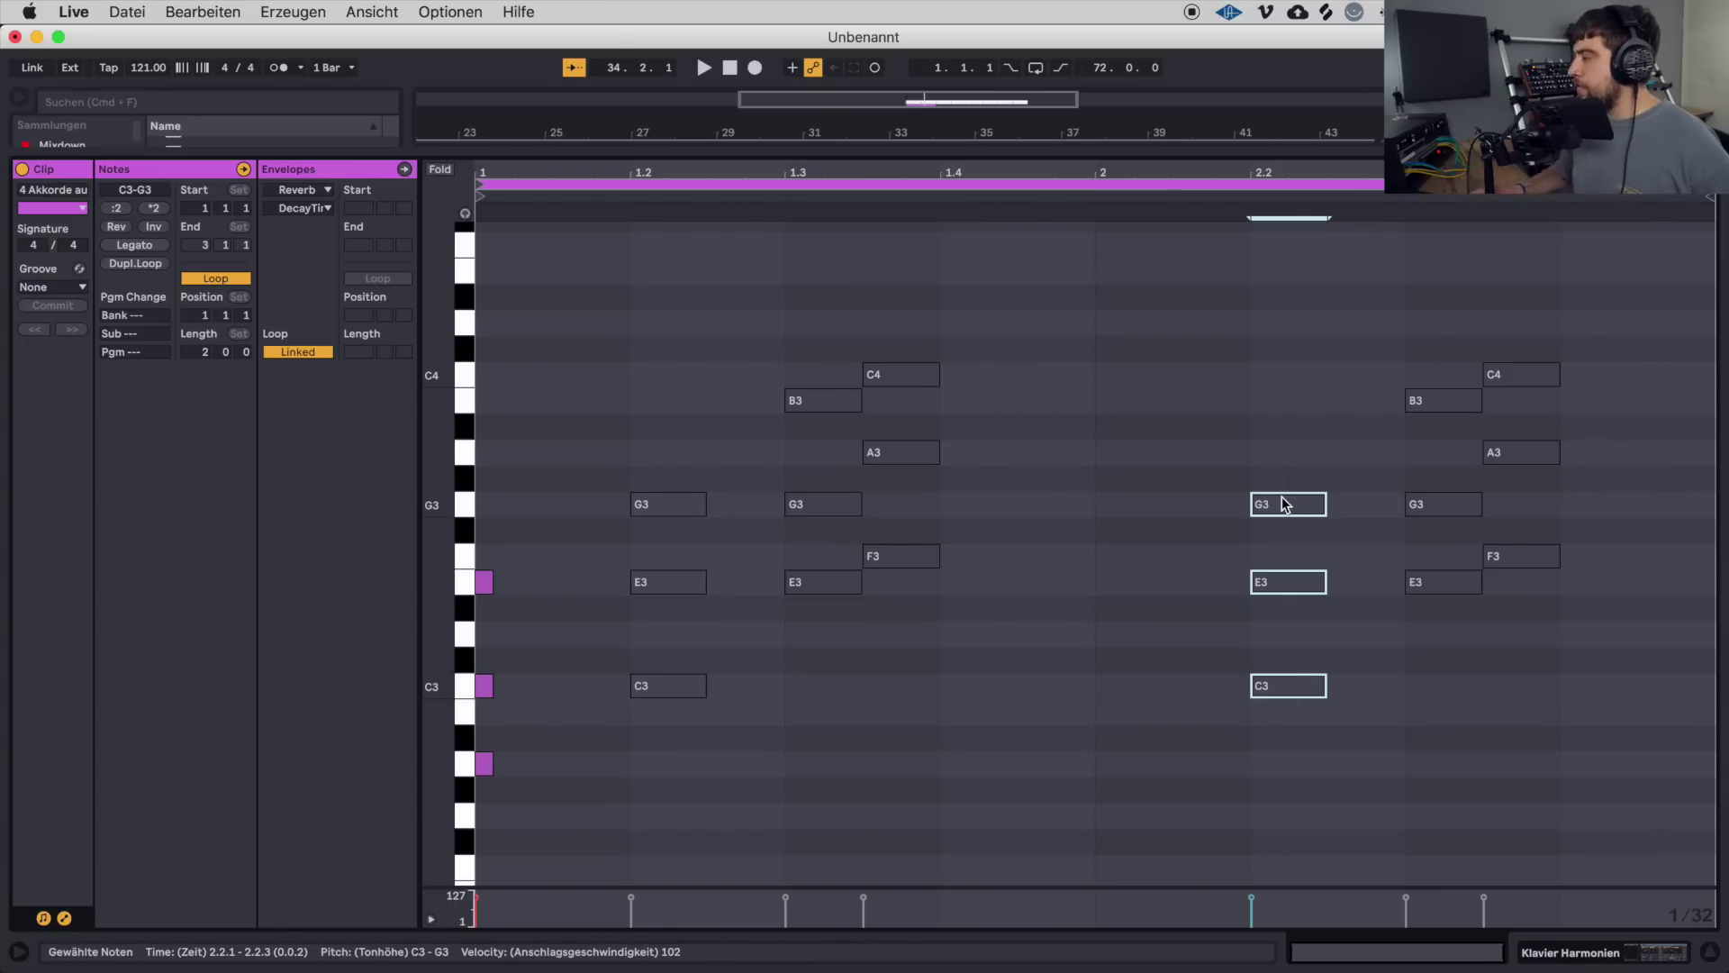
{"action": "left_click_drag", "start_coordinate": [1283, 495], "coordinate": [1666, 511]}
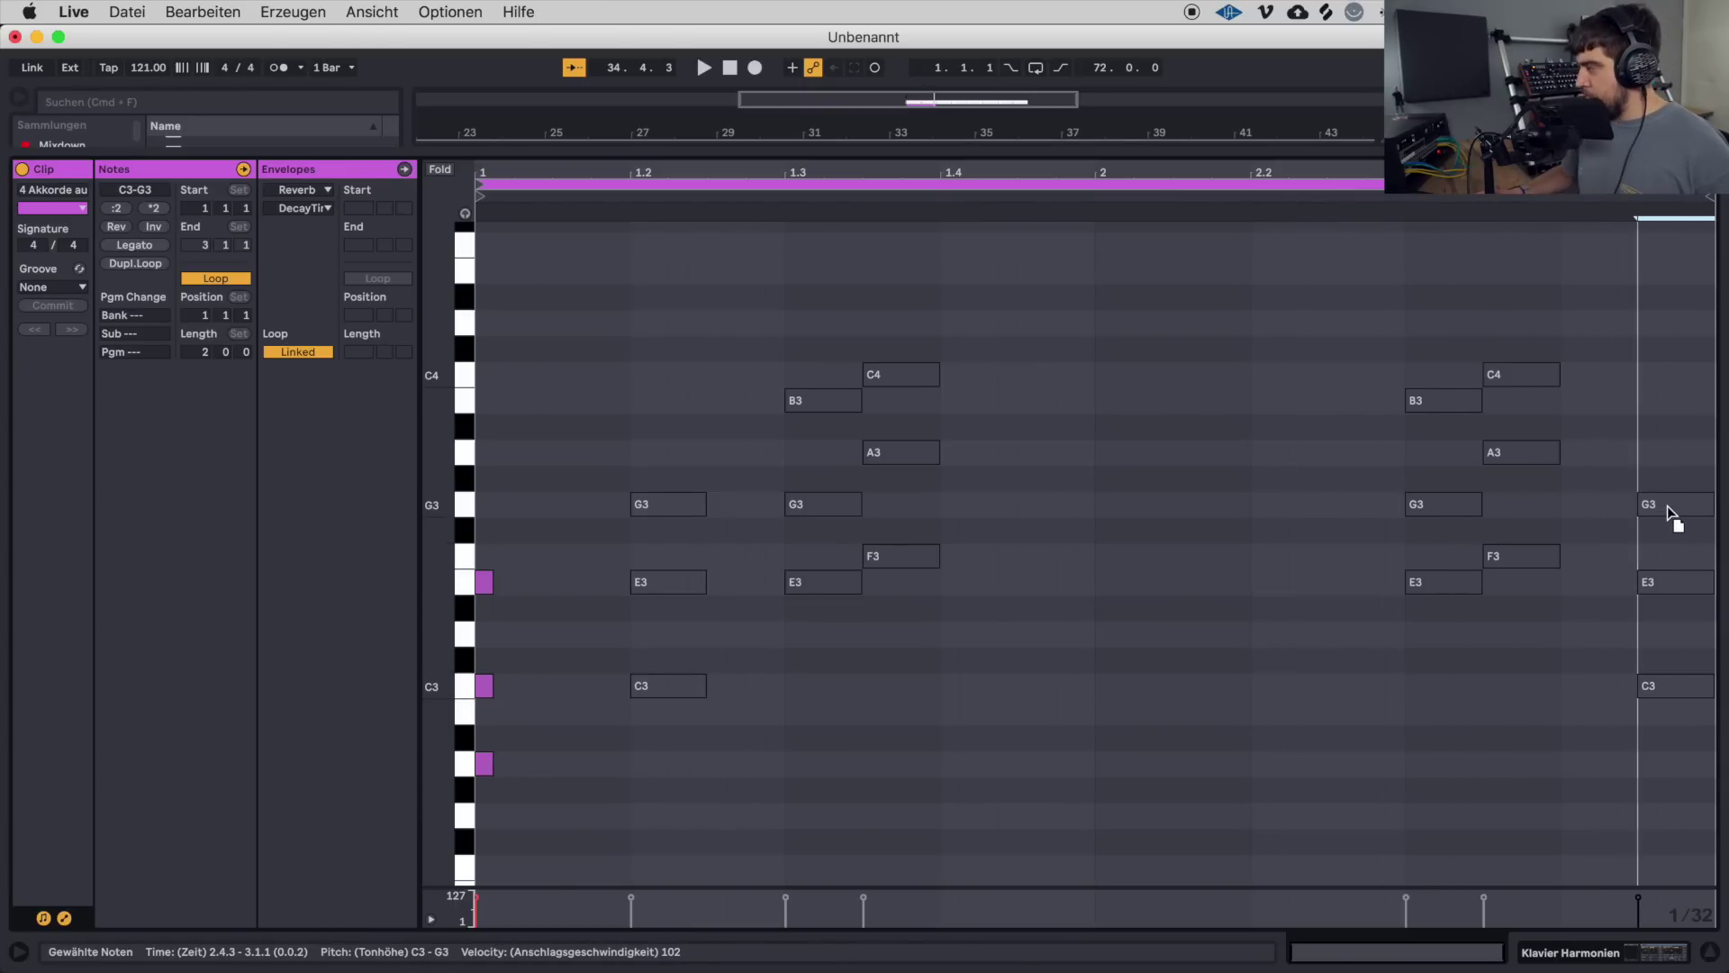
{"action": "left_click_drag", "start_coordinate": [1648, 453], "coordinate": [1682, 771]}
{"action": "key", "text": "space"}
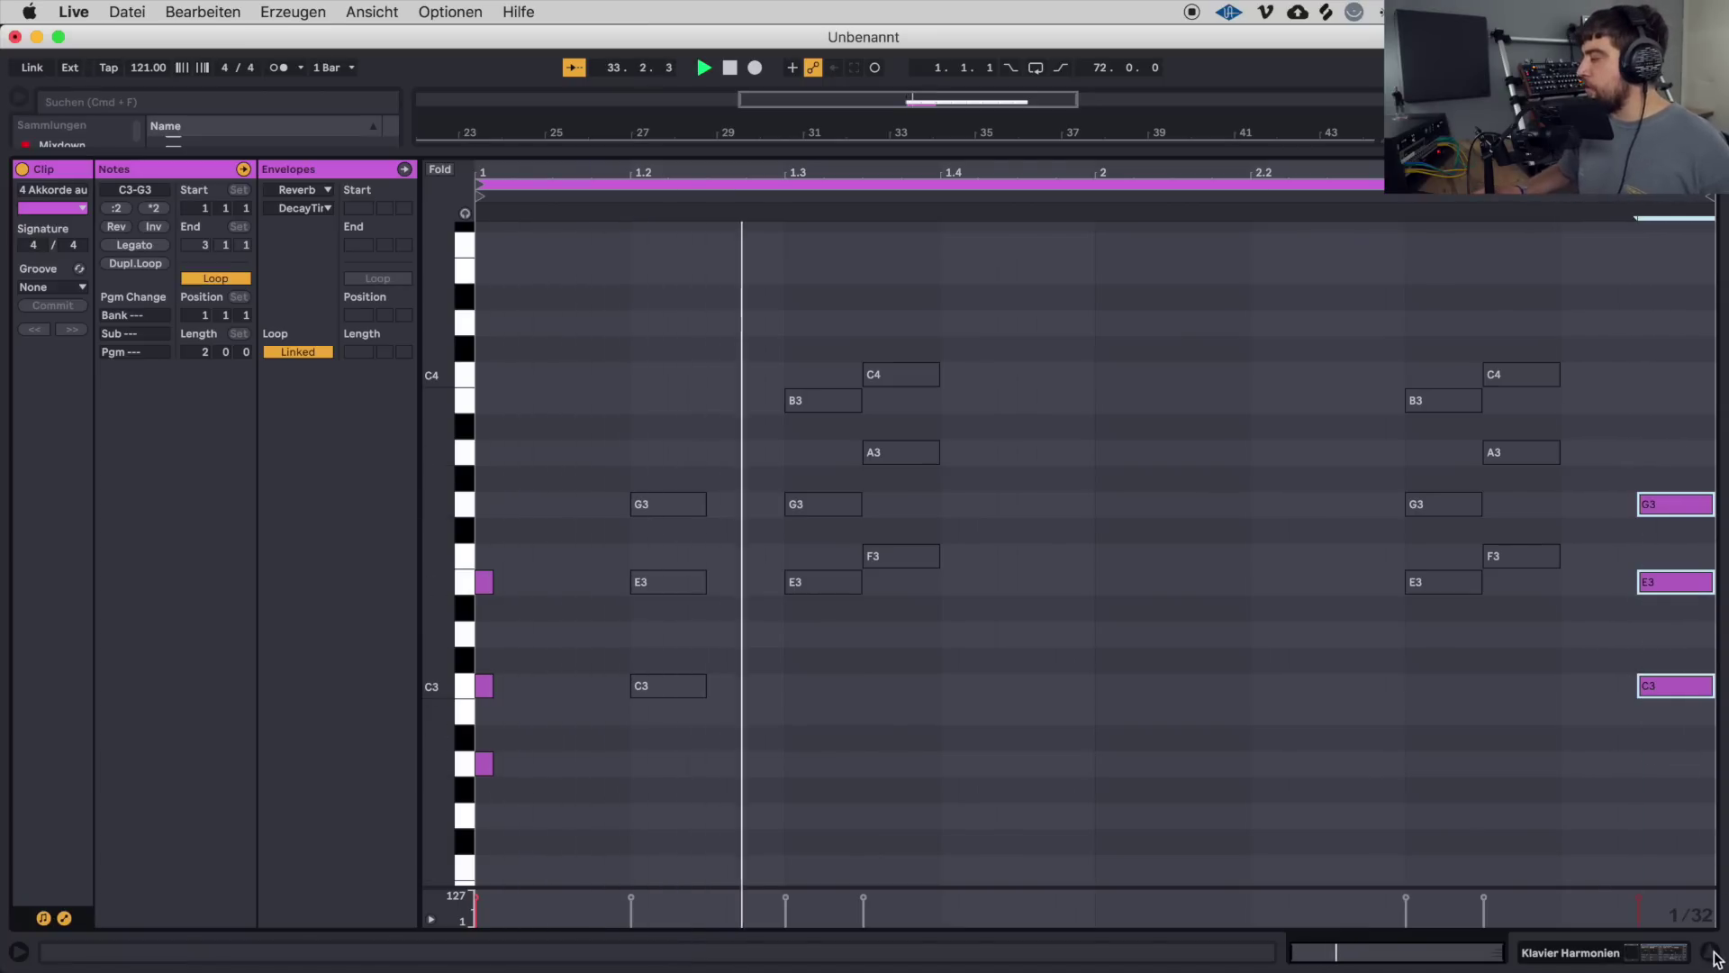
Close the clip editor and extend the looped chord clip to bar 41 while listening to it with the groove.
{"action": "key", "text": "super+alt+l"}
{"action": "left_click_drag", "start_coordinate": [974, 507], "coordinate": [1229, 506]}
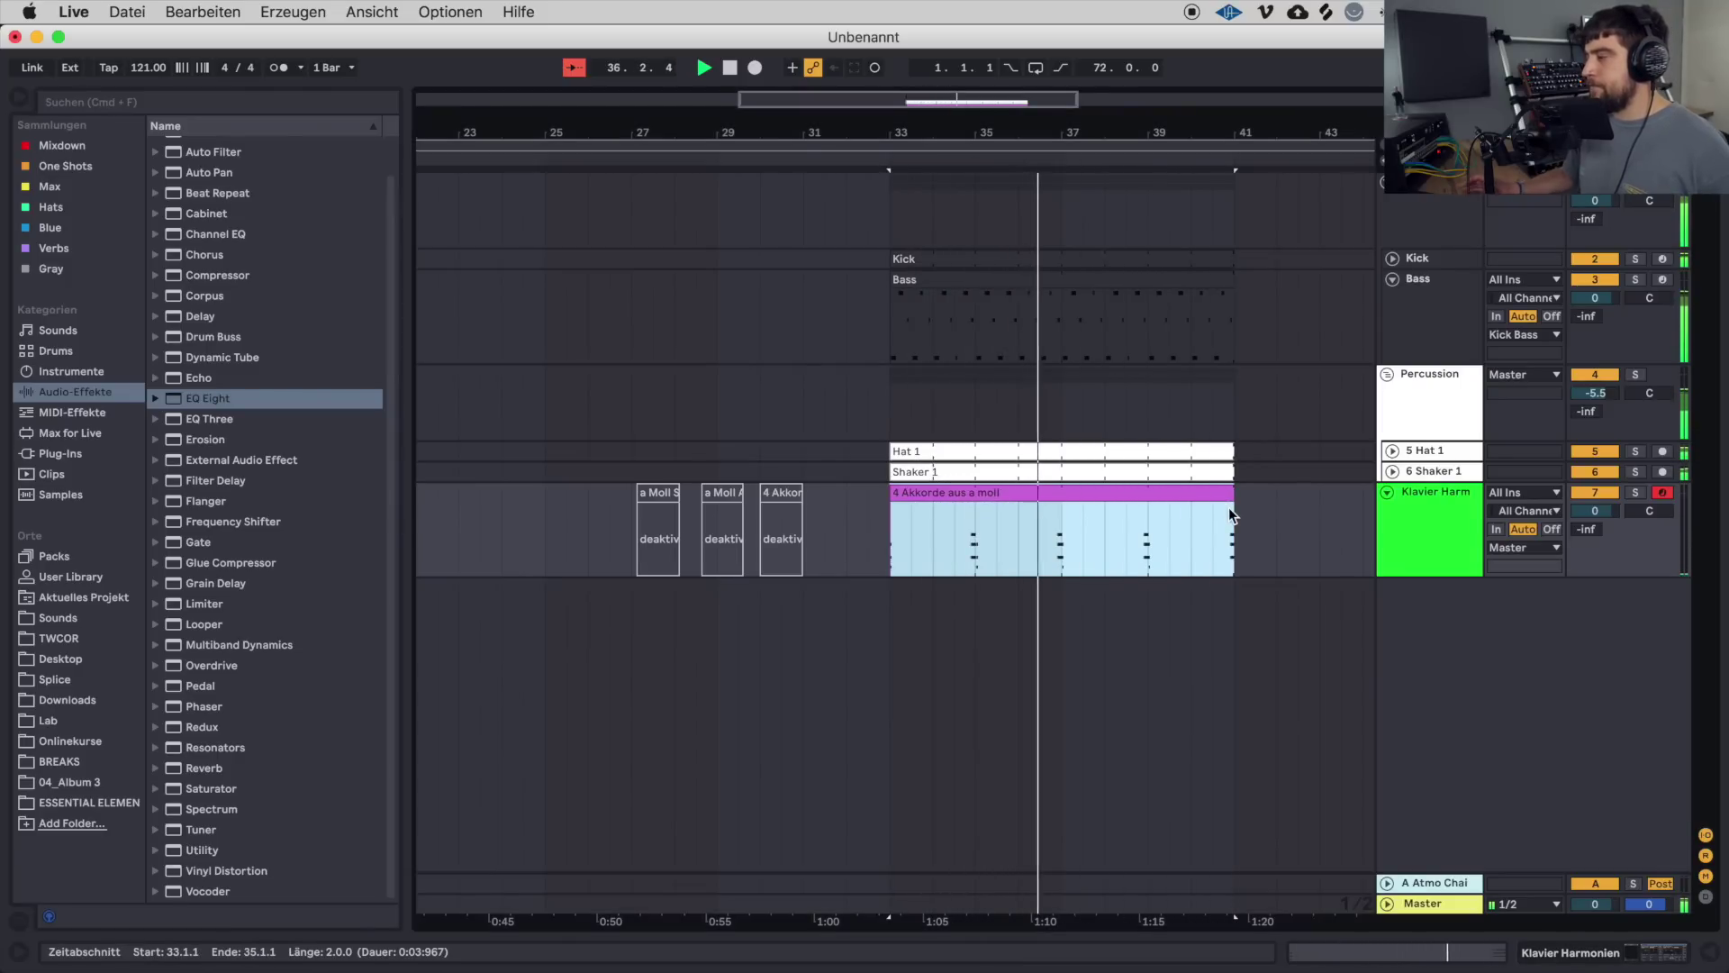
{"action": "left_click", "coordinate": [1171, 492]}
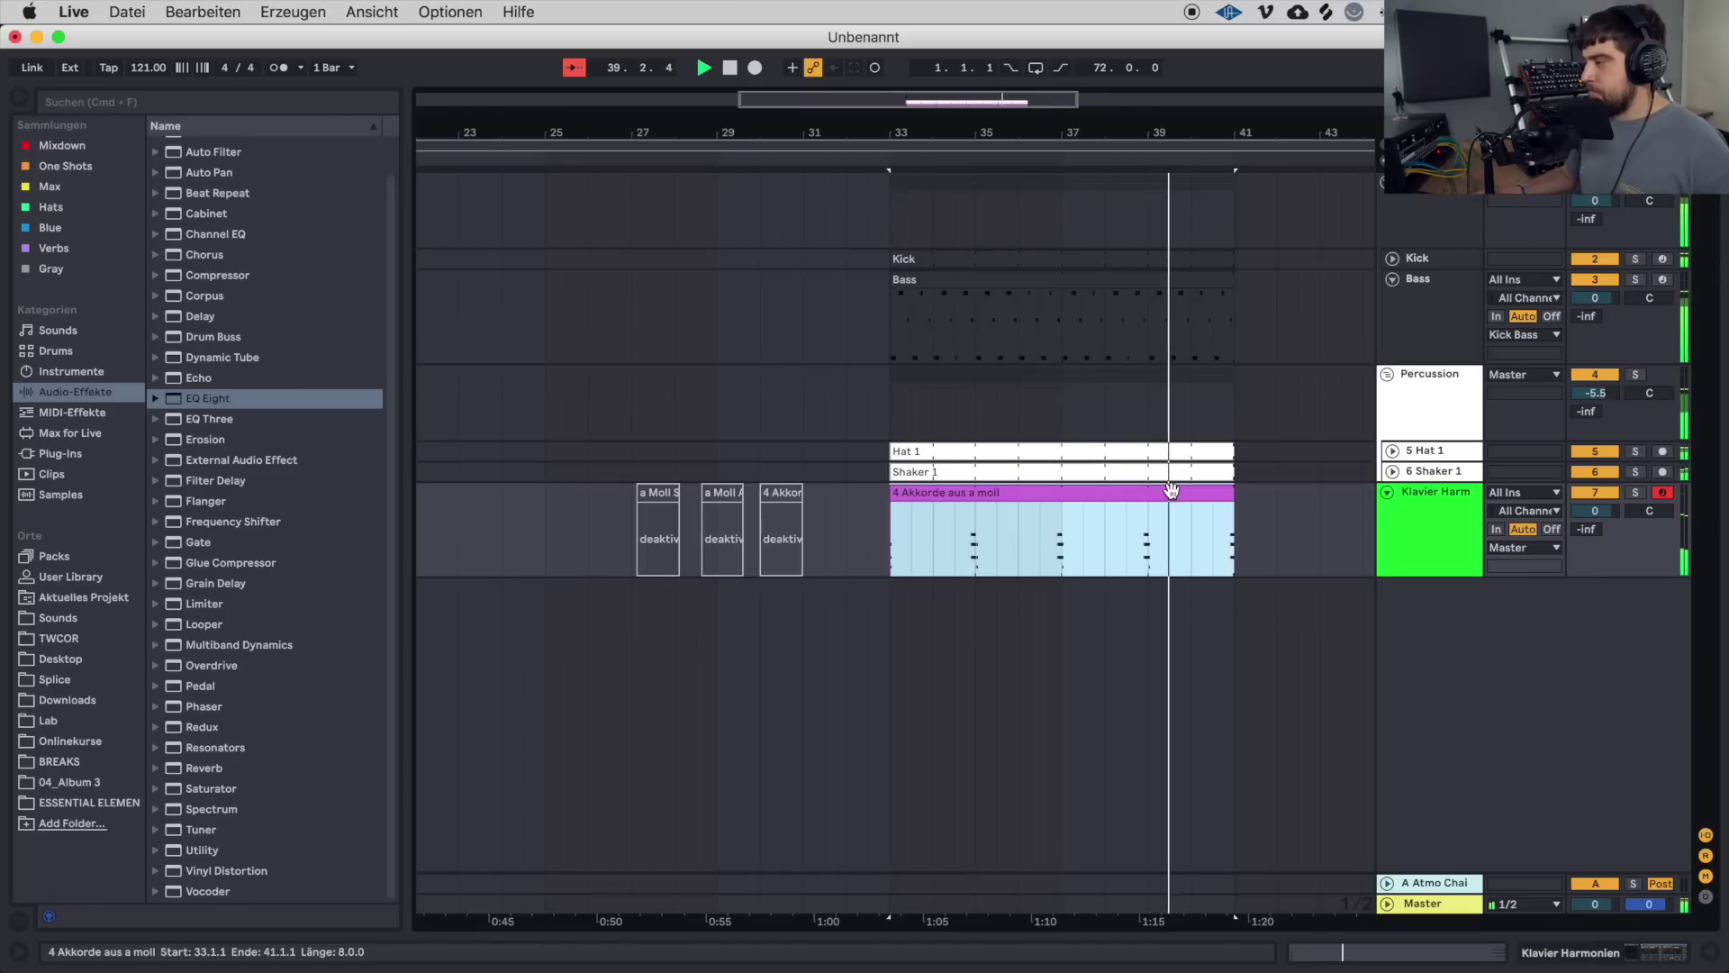
{"action": "left_click", "coordinate": [1115, 589]}
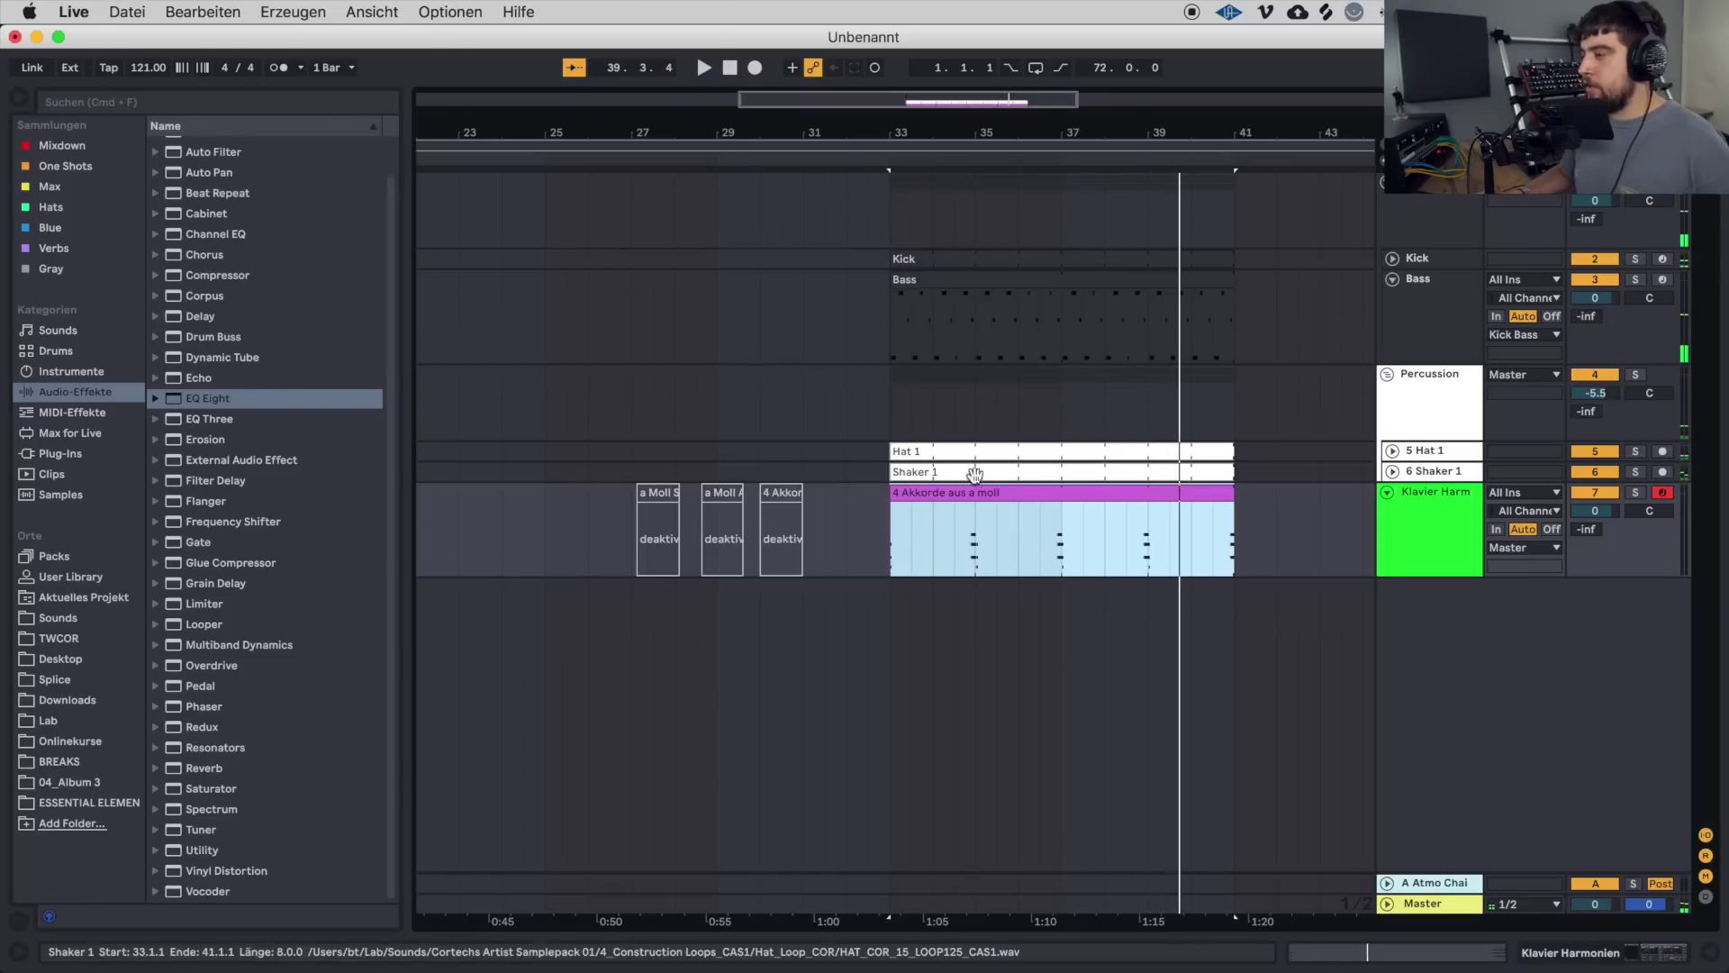
Reopen the chord clip and move the active C major chord from 2.4.3 back to 2.2.1.
{"action": "double_click", "coordinate": [964, 501]}
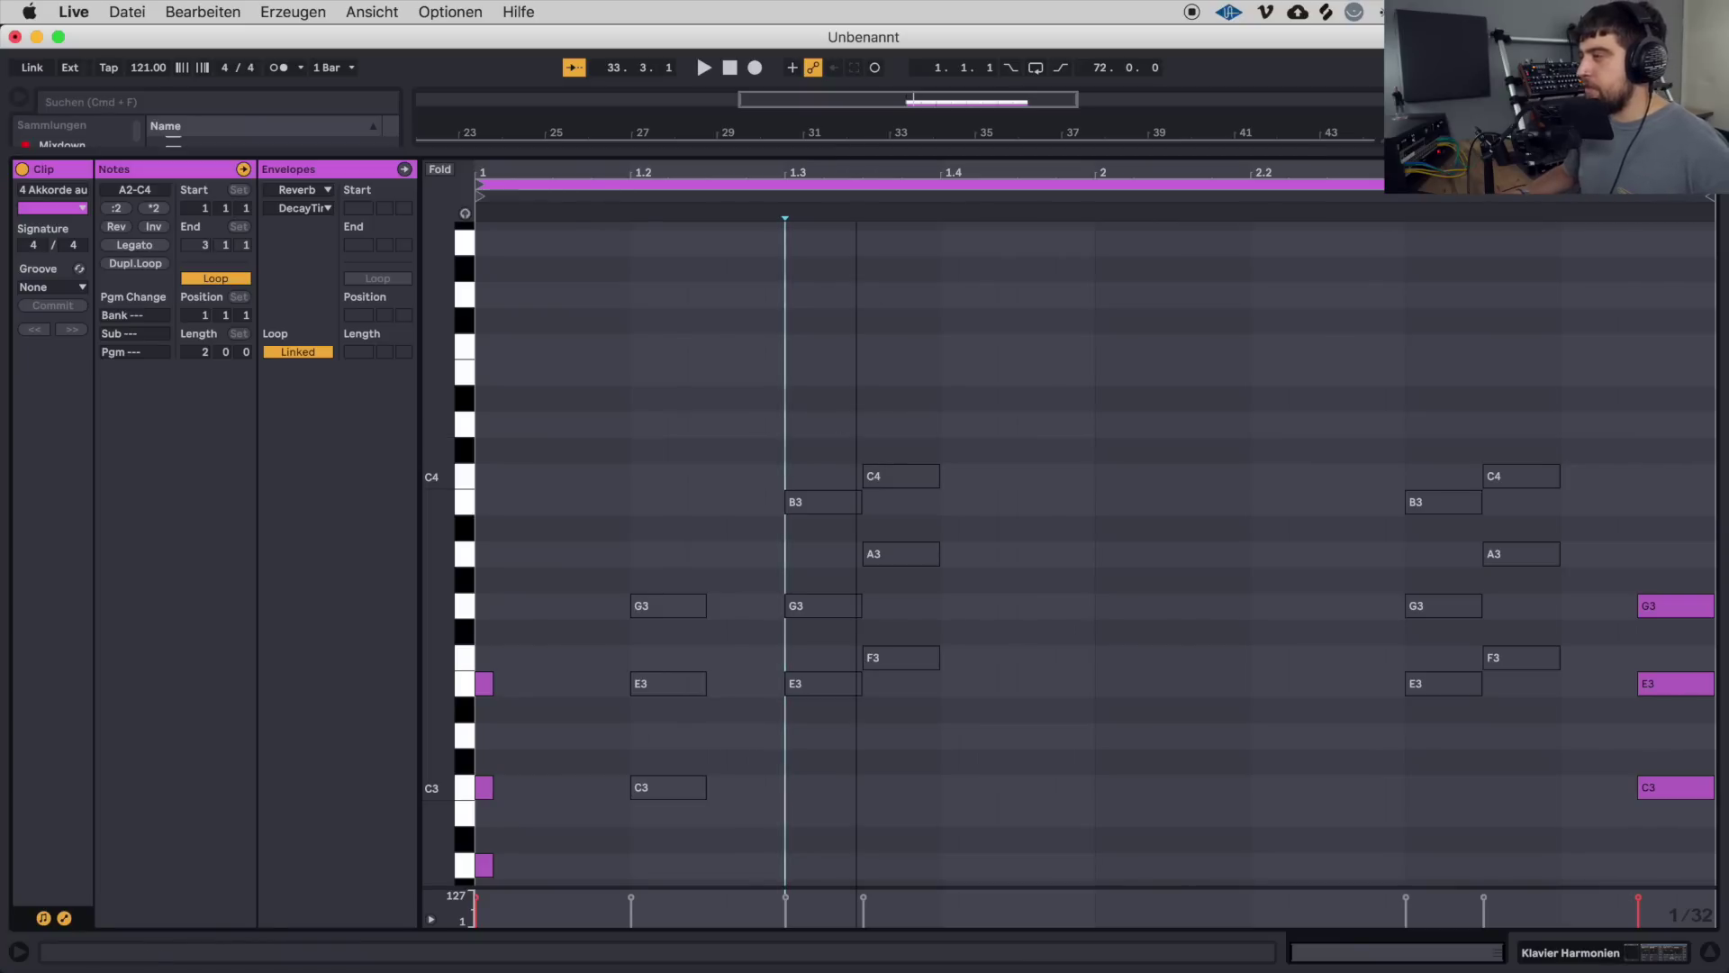
{"action": "scroll", "coordinate": [886, 331], "scroll_direction": "down", "scroll_amount": 3}
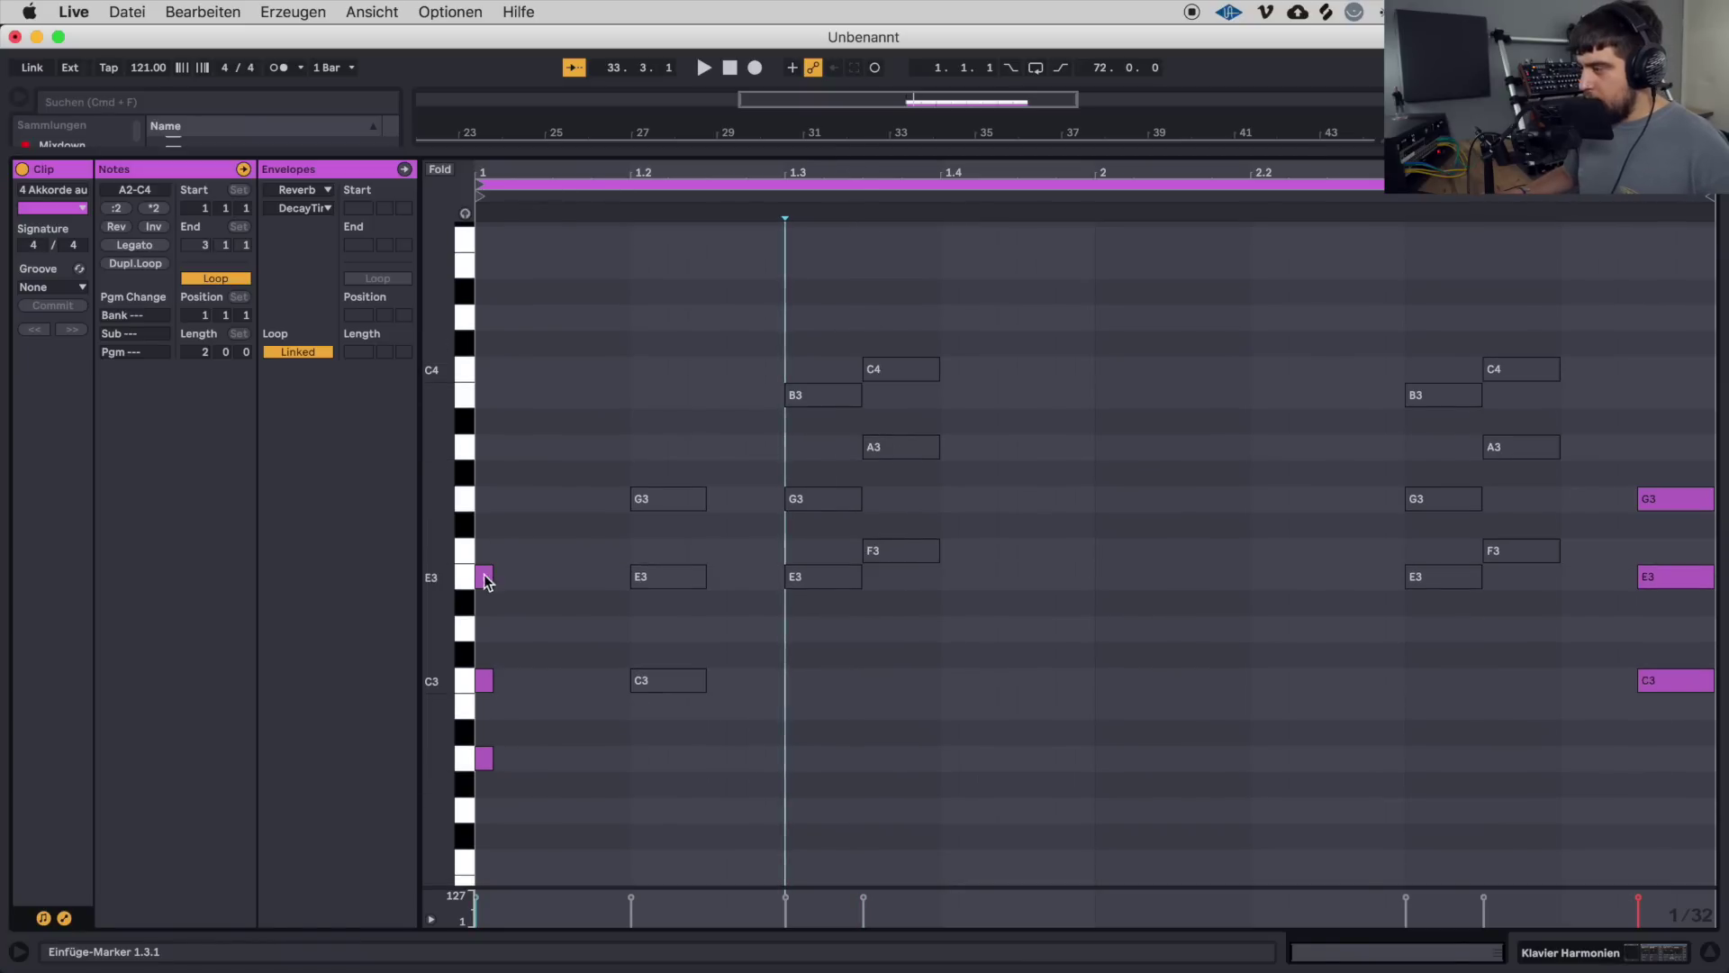
{"action": "left_click_drag", "start_coordinate": [650, 464], "coordinate": [656, 715]}
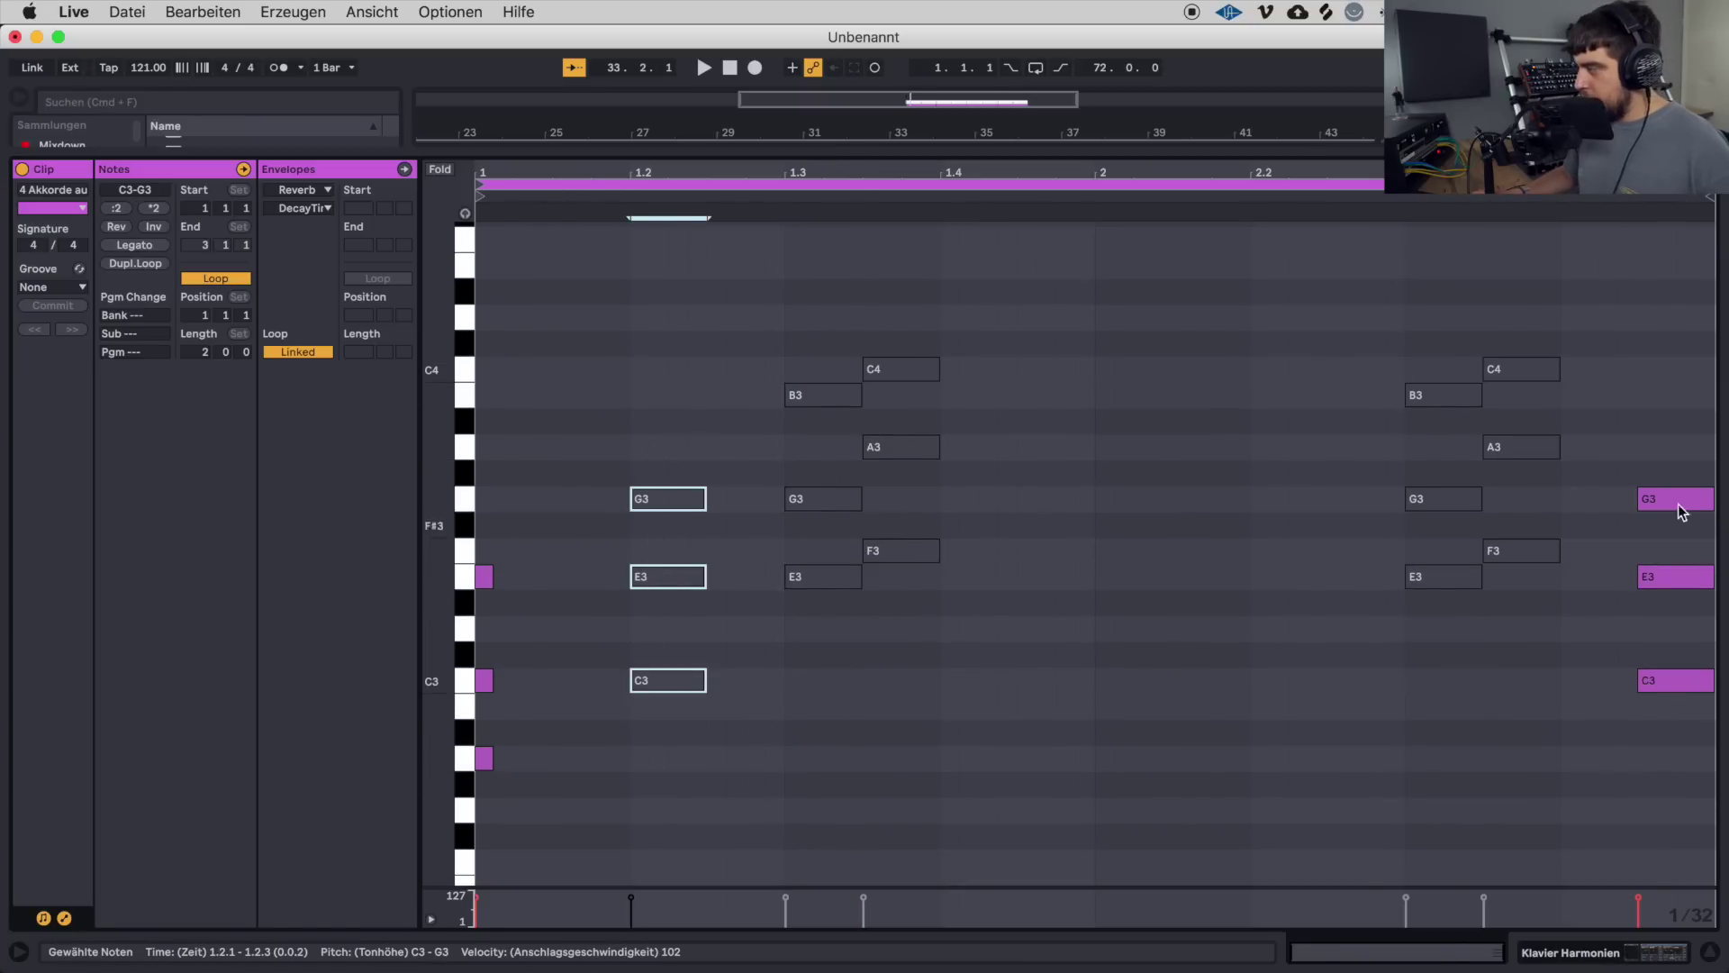
{"action": "left_click_drag", "start_coordinate": [1661, 466], "coordinate": [1663, 801]}
{"action": "left_click_drag", "start_coordinate": [1663, 509], "coordinate": [1270, 493]}
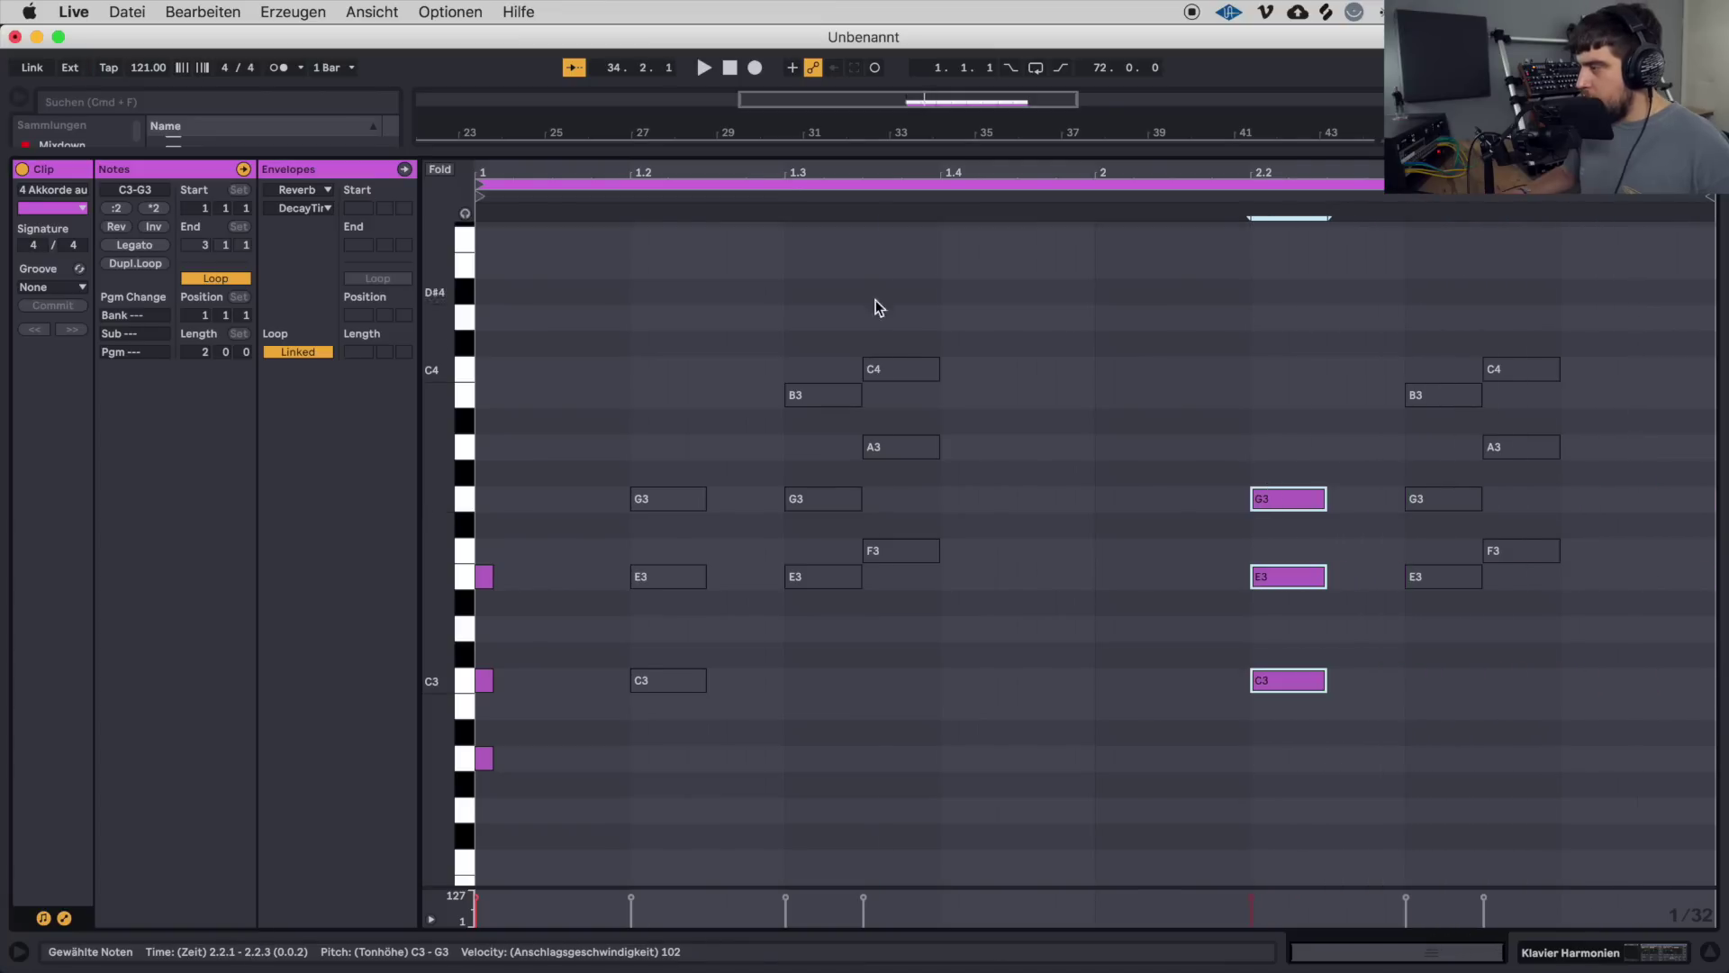
Move the first bar's F major chord to 2.1.3, activate it, and play the progression.
{"action": "left_click_drag", "start_coordinate": [878, 306], "coordinate": [911, 590]}
{"action": "left_click_drag", "start_coordinate": [903, 370], "coordinate": [1197, 369]}
{"action": "key", "text": "space"}
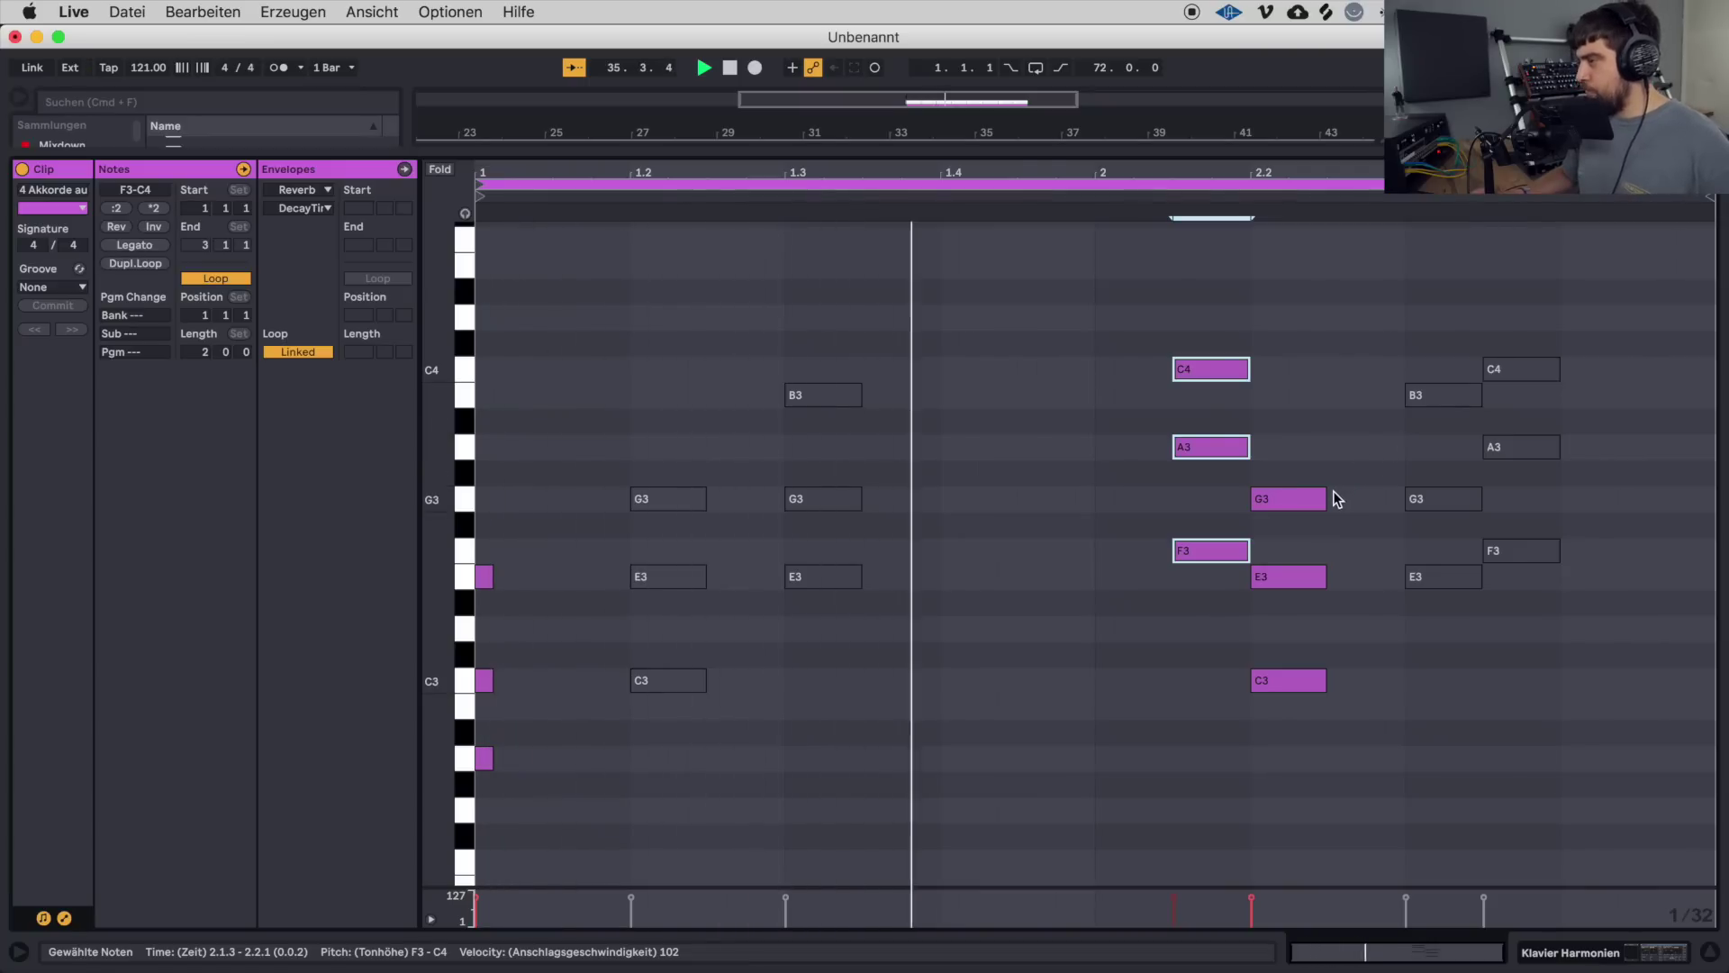
Move the active C major chord to 2.2.3 and lengthen its notes to end at 2.4.1.
{"action": "left_click_drag", "start_coordinate": [1380, 506], "coordinate": [1286, 672]}
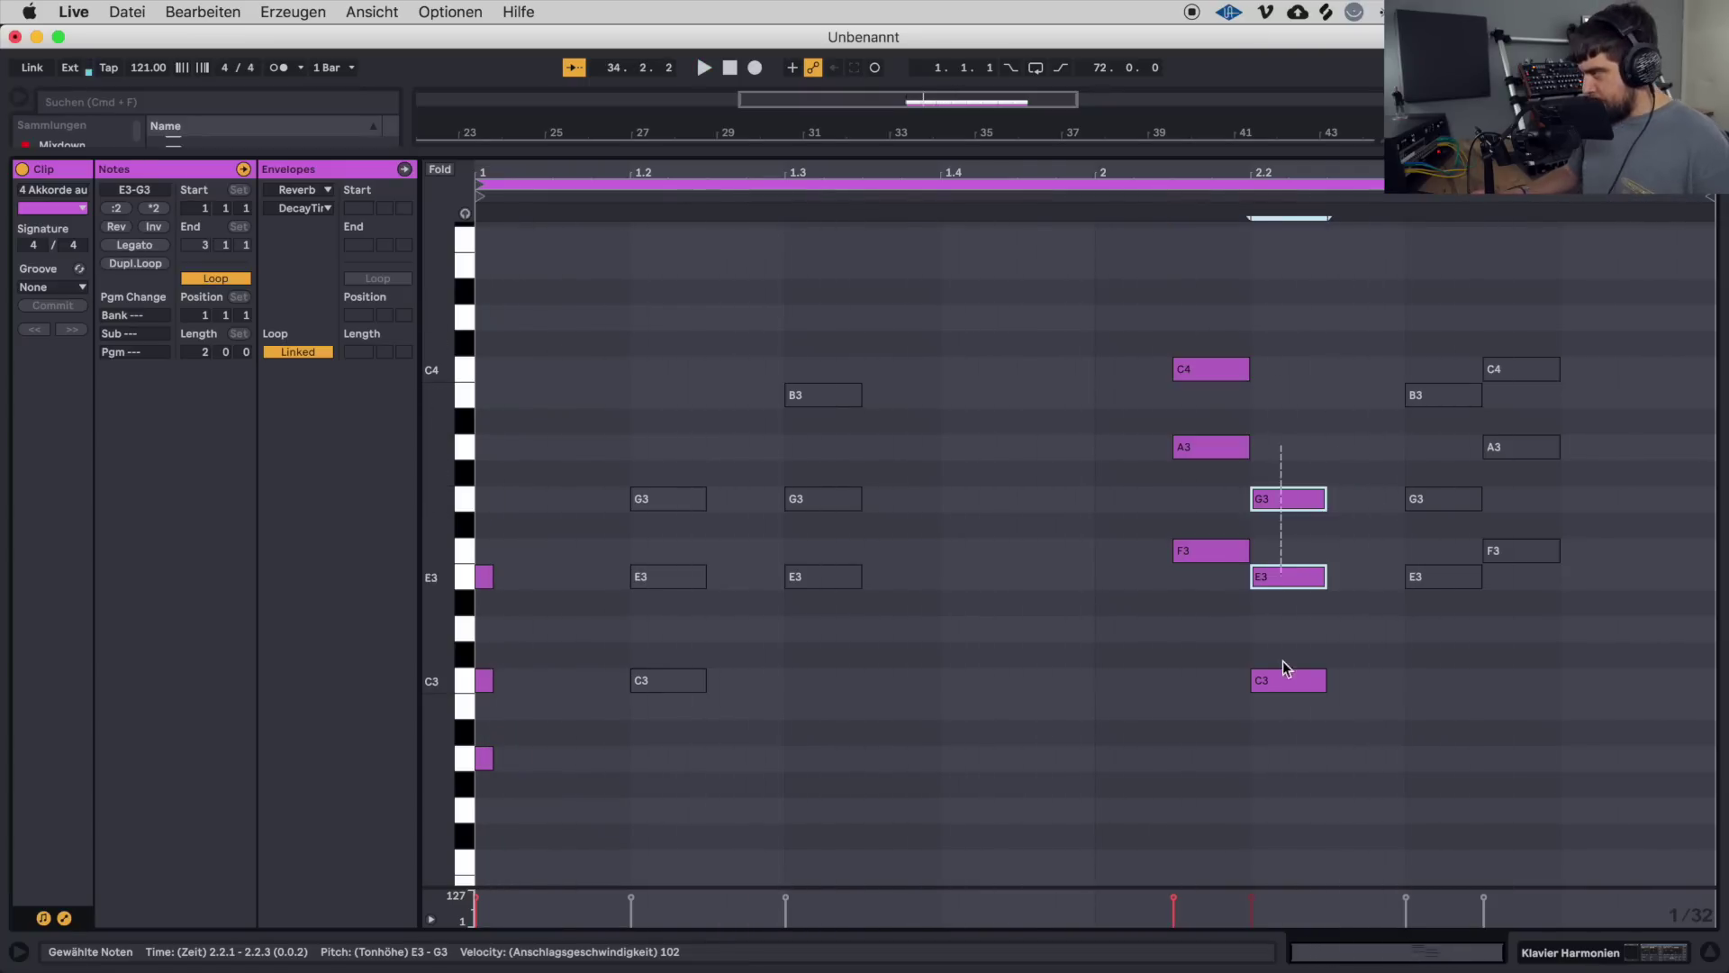
{"action": "key", "text": "Right"}
{"action": "key", "text": "Right"}
{"action": "key", "text": "Right"}
{"action": "key", "text": "Right"}
{"action": "left_click_drag", "start_coordinate": [1401, 499], "coordinate": [1571, 518]}
Lengthen the active F major chord's C4, A3 and F3 notes to 2.2.3, and listen to the result.
{"action": "left_click_drag", "start_coordinate": [1249, 370], "coordinate": [1325, 371]}
{"action": "left_click_drag", "start_coordinate": [1249, 447], "coordinate": [1325, 448]}
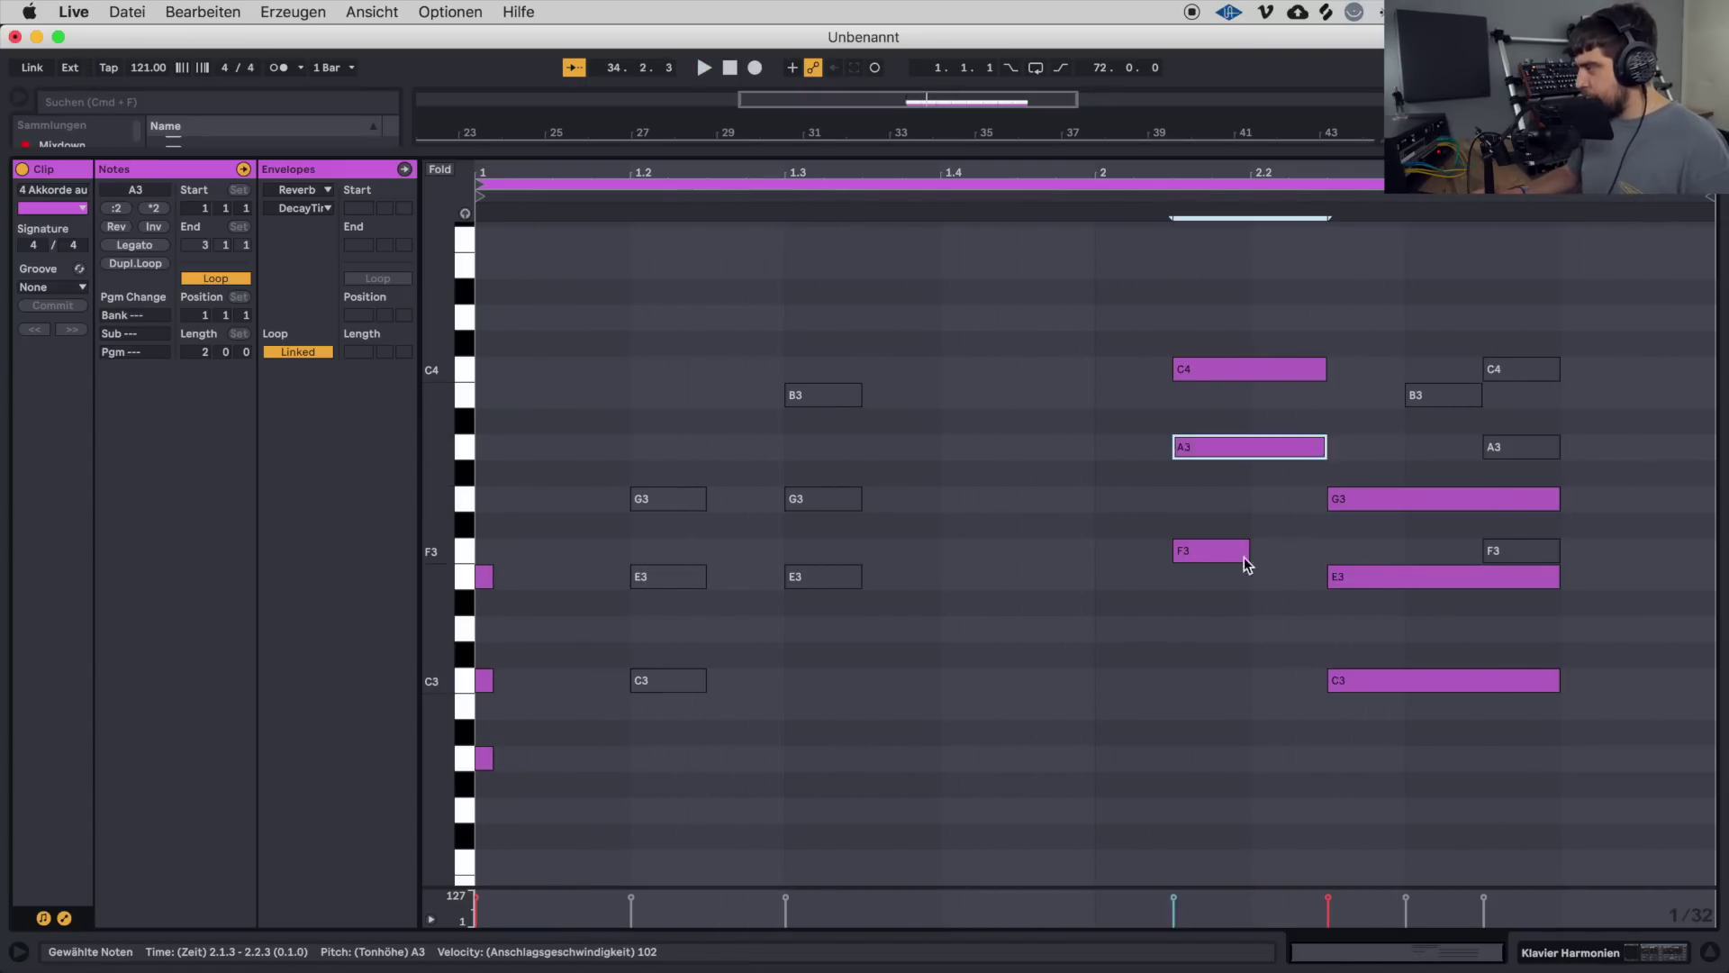
{"action": "left_click_drag", "start_coordinate": [1248, 551], "coordinate": [1326, 551]}
{"action": "key", "text": "space"}
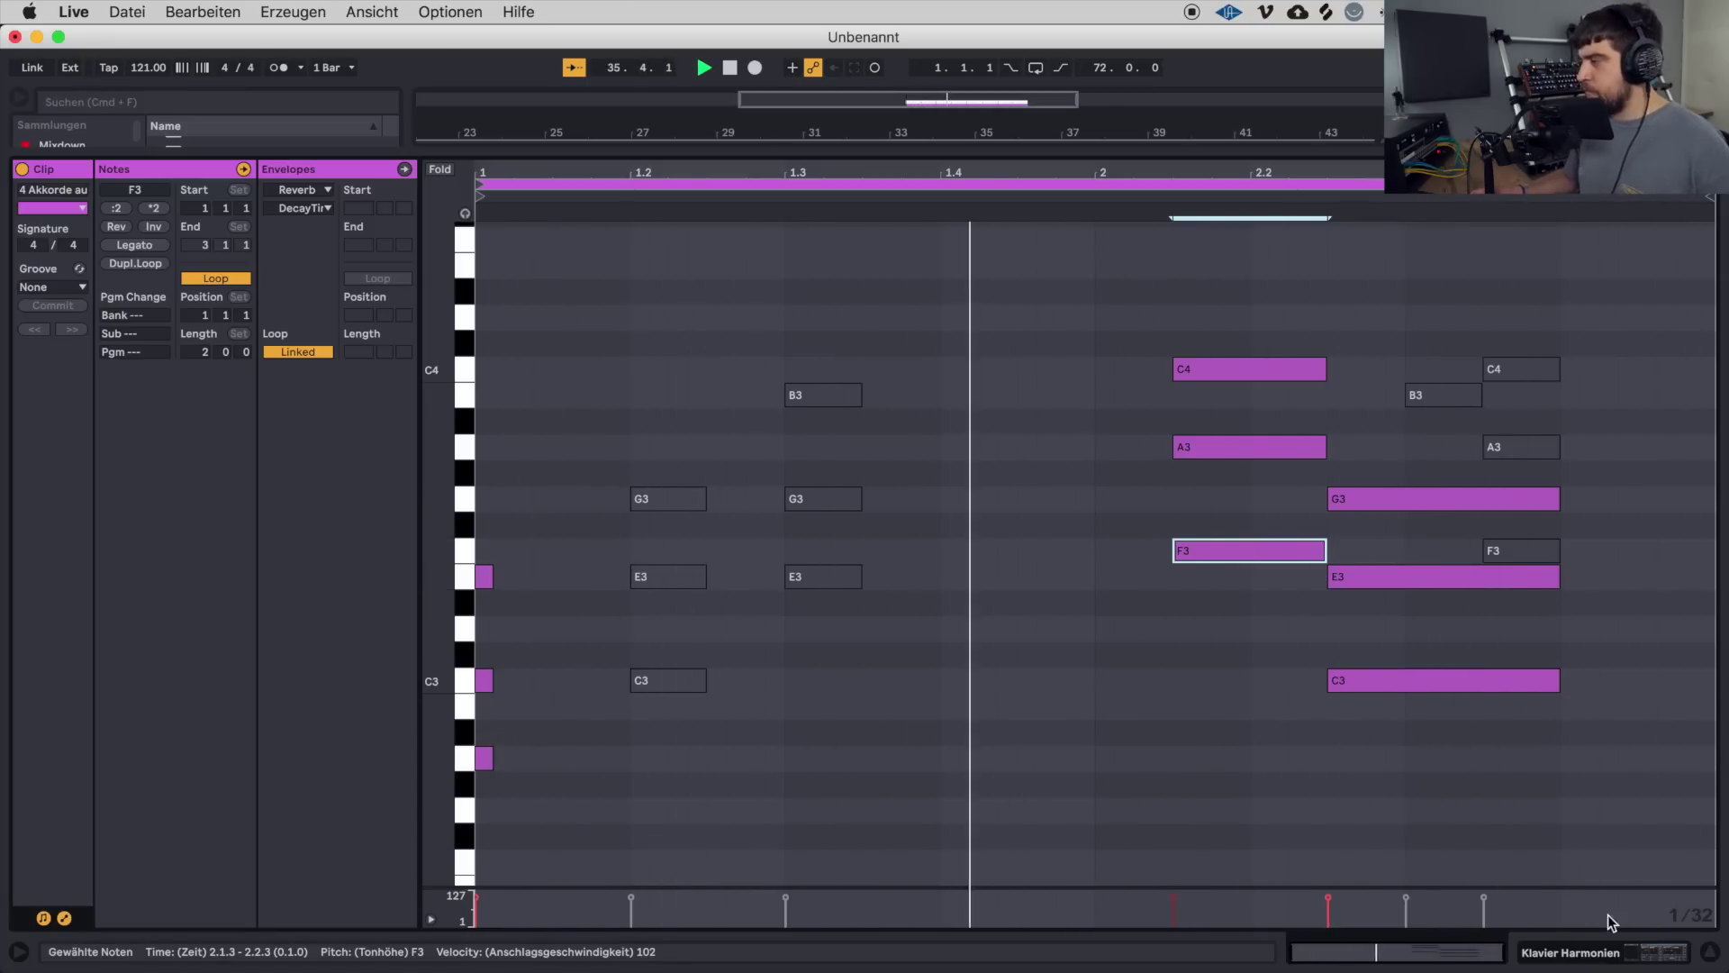
{"action": "key", "text": "space"}
Close the clip editor, shorten the chord clip to end at bar 37, and duplicate it to fill bars 37 to 41.
{"action": "left_click", "coordinate": [1709, 952]}
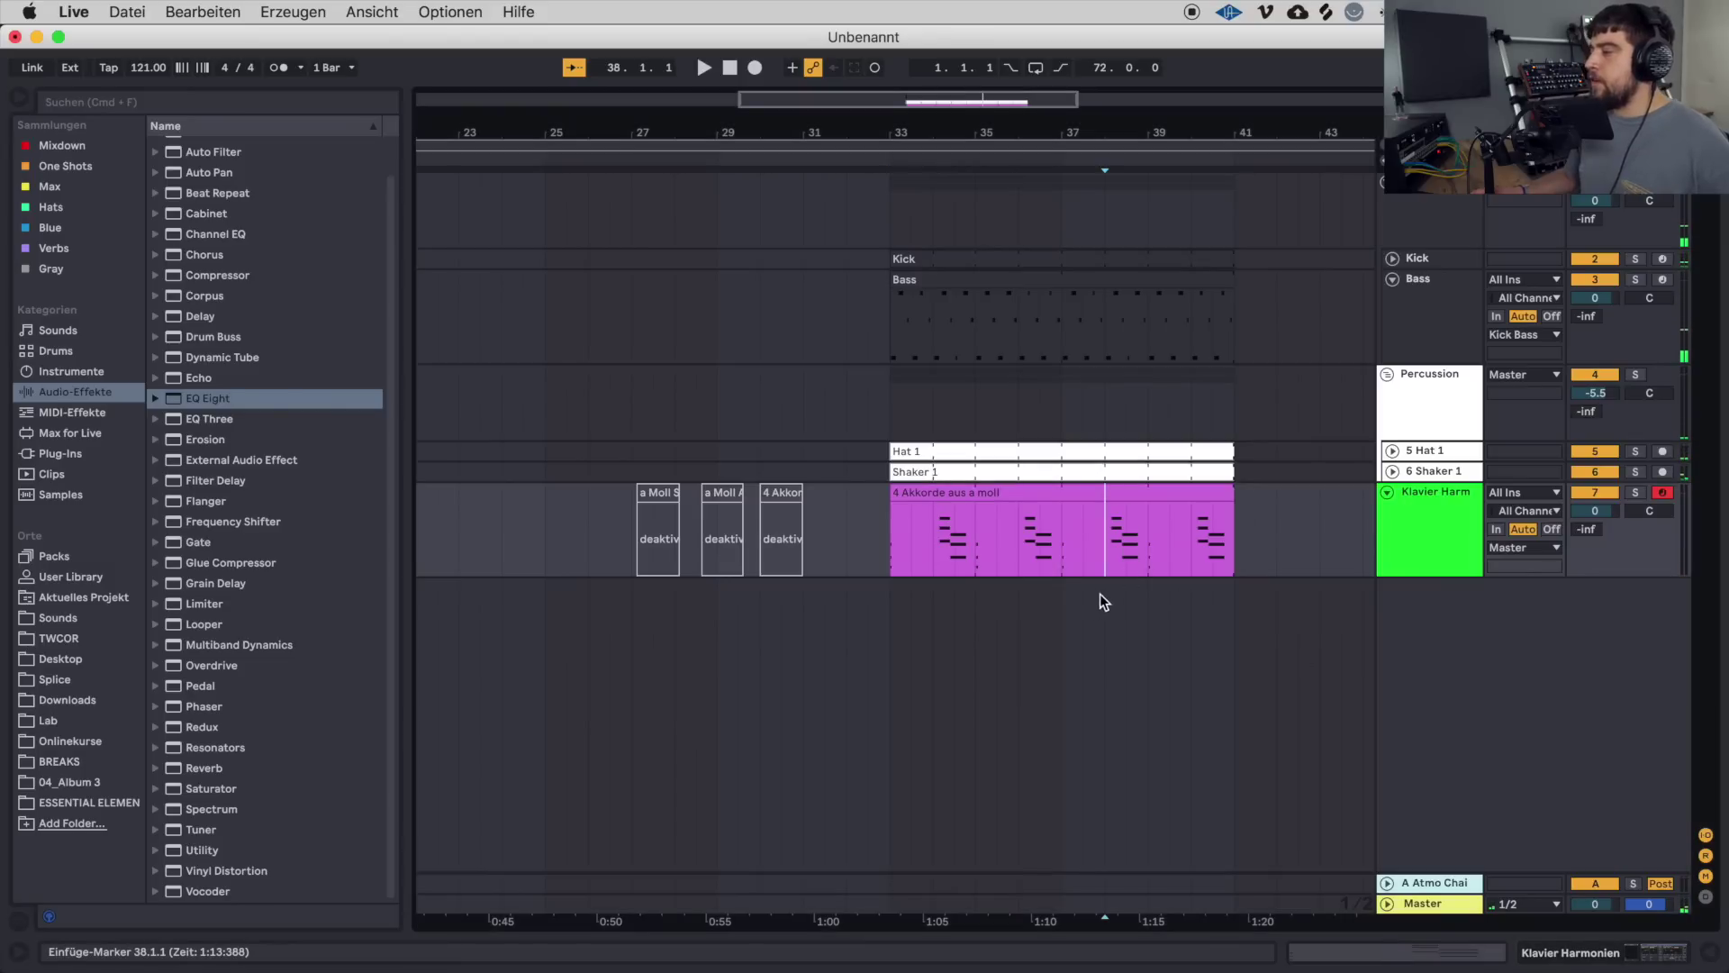
{"action": "left_click", "coordinate": [1206, 496]}
{"action": "left_click_drag", "start_coordinate": [1206, 497], "coordinate": [1033, 497]}
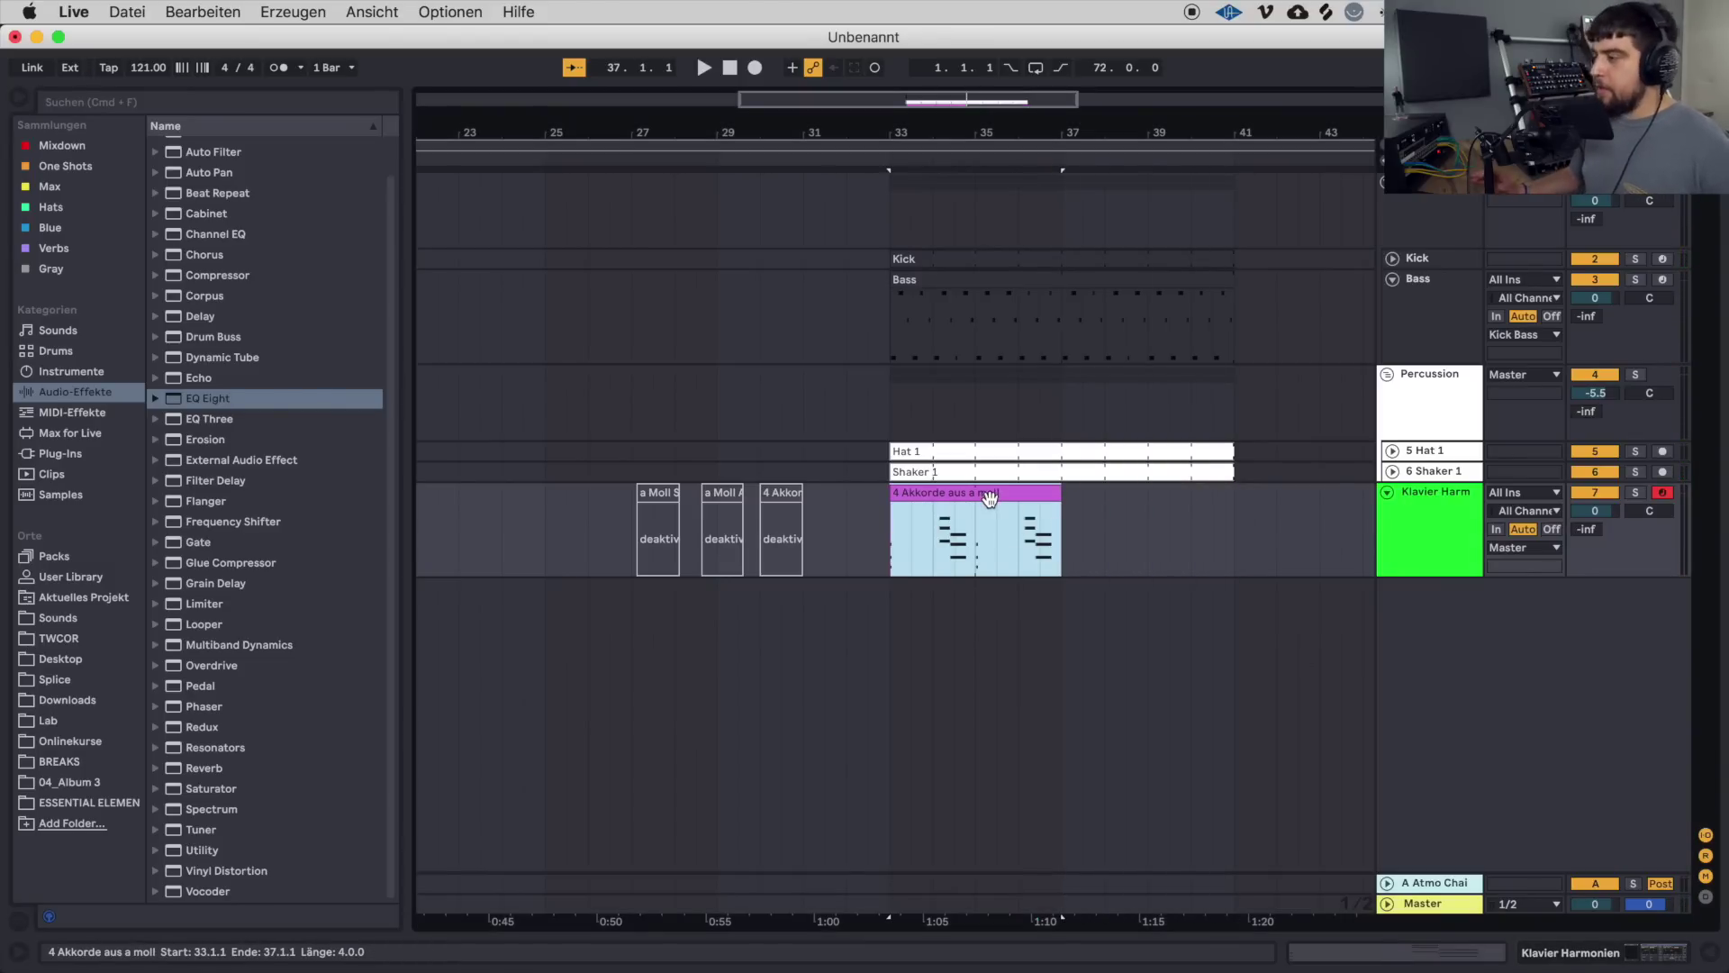
{"action": "key", "text": "super+d"}
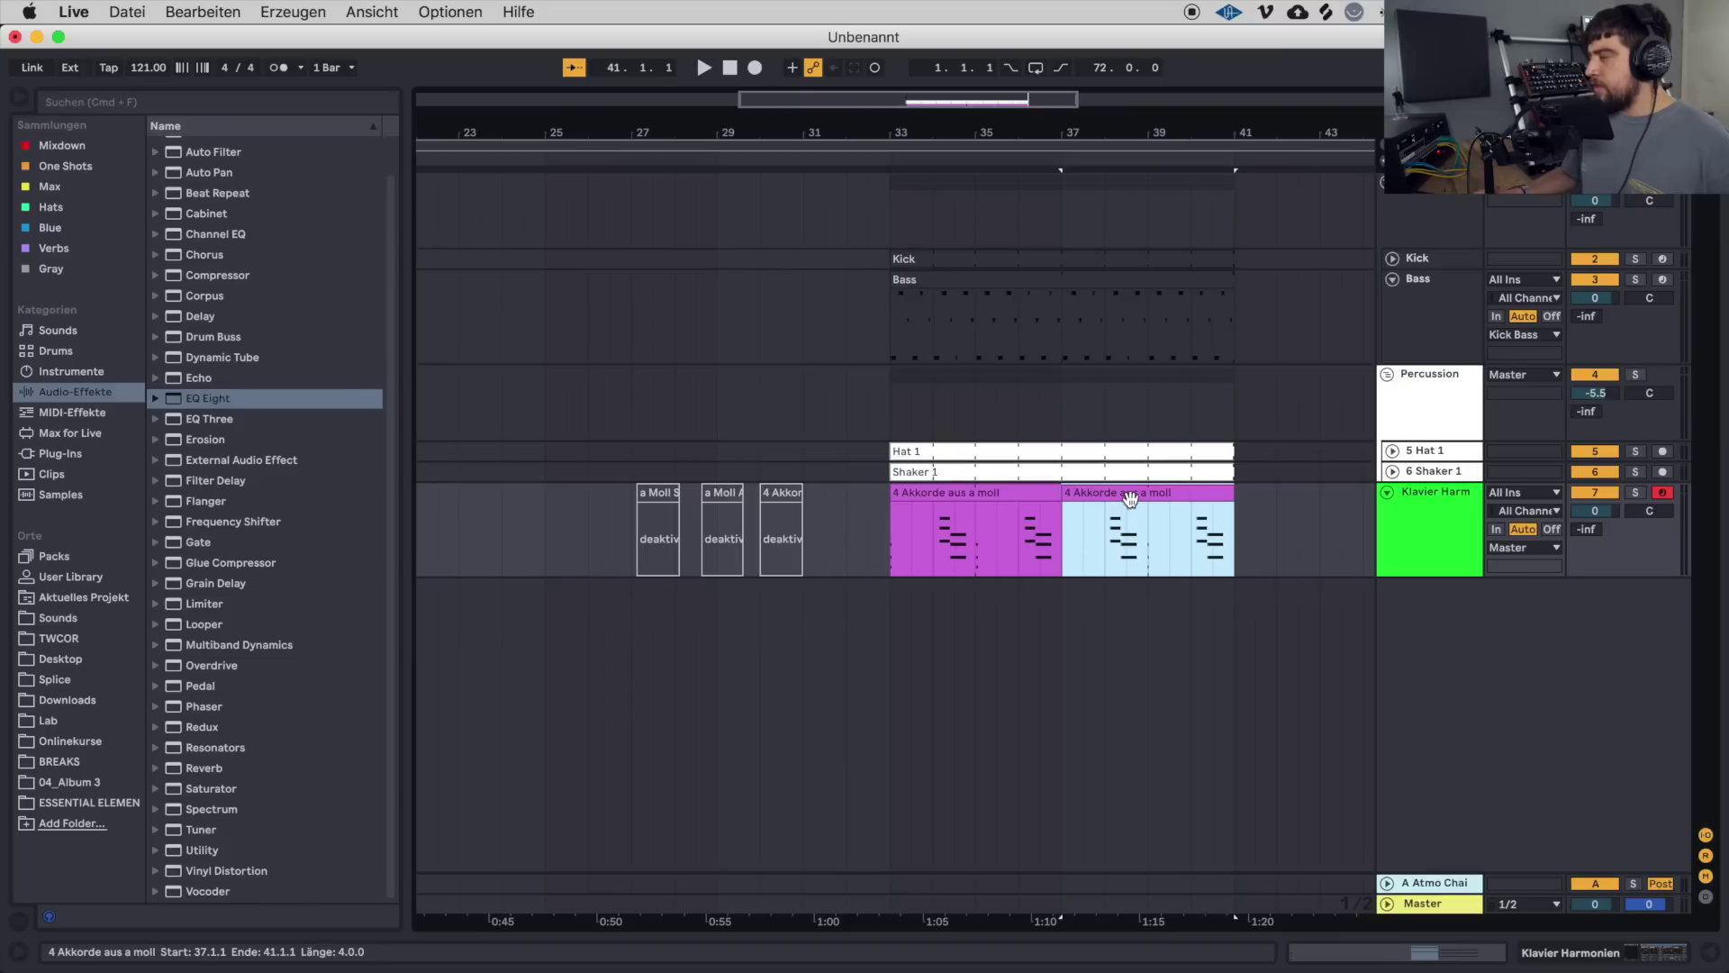
In the duplicated clip, delete all notes from 2.2.3 onward and move the E minor chord from 1.3.1 to 2.2.3.
{"action": "double_click", "coordinate": [1150, 567]}
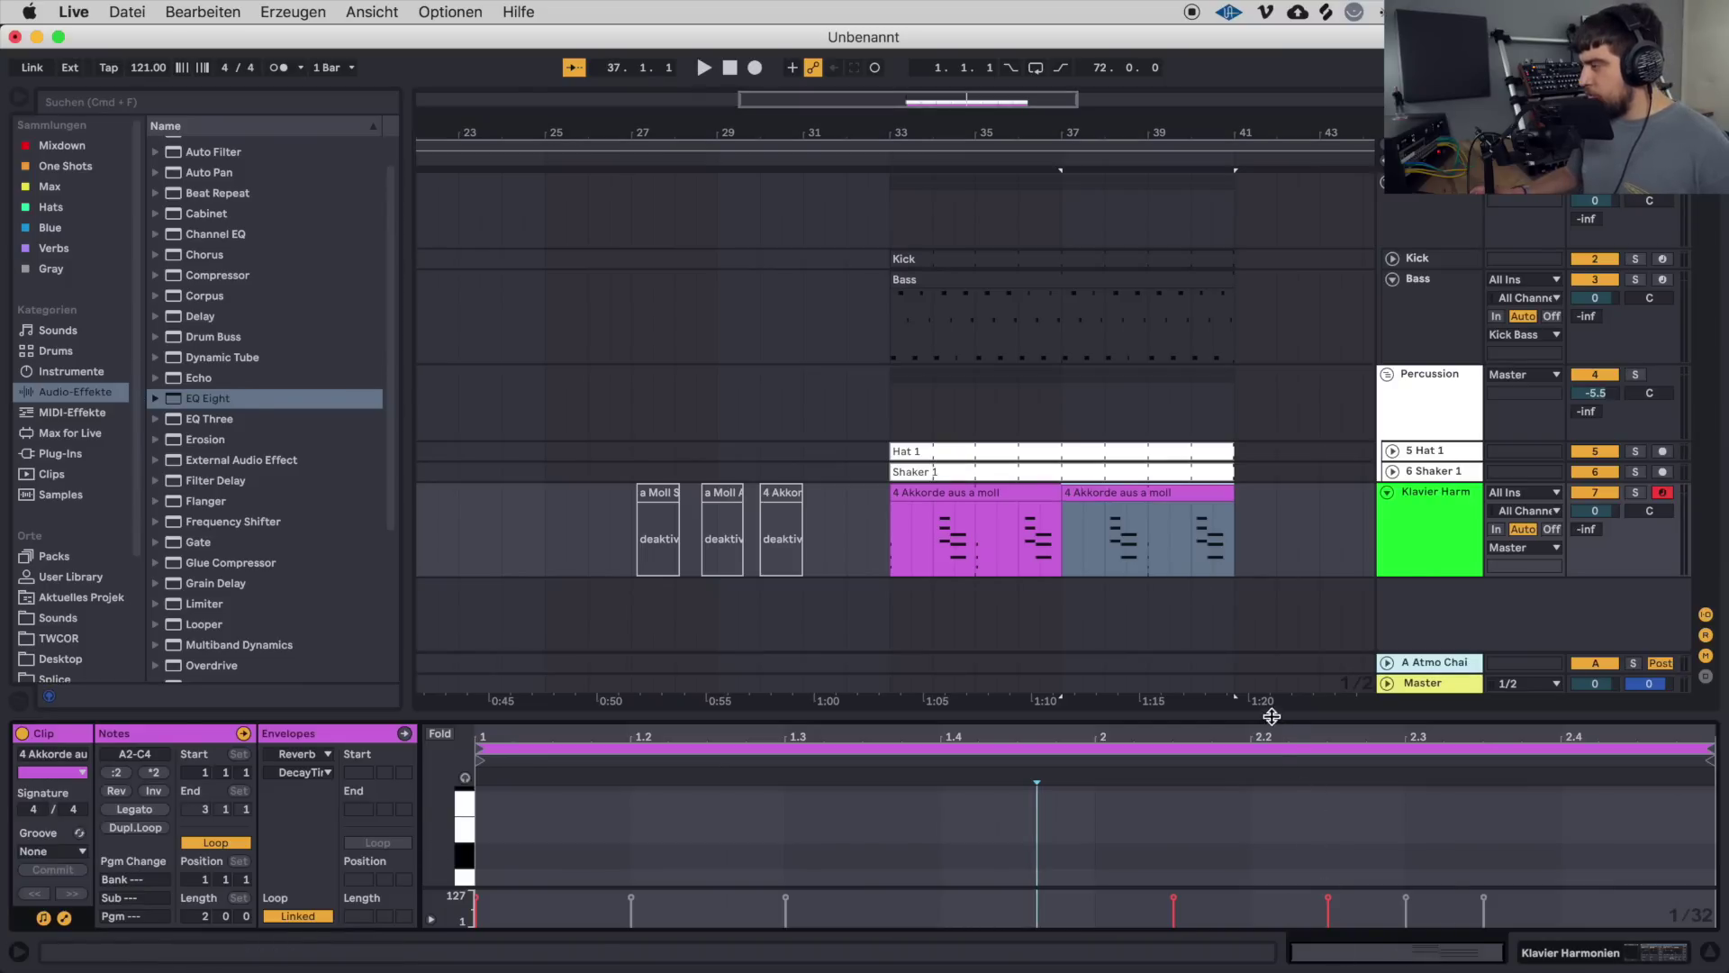
{"action": "left_click_drag", "start_coordinate": [1271, 716], "coordinate": [1198, 173]}
{"action": "left_click", "coordinate": [818, 308]}
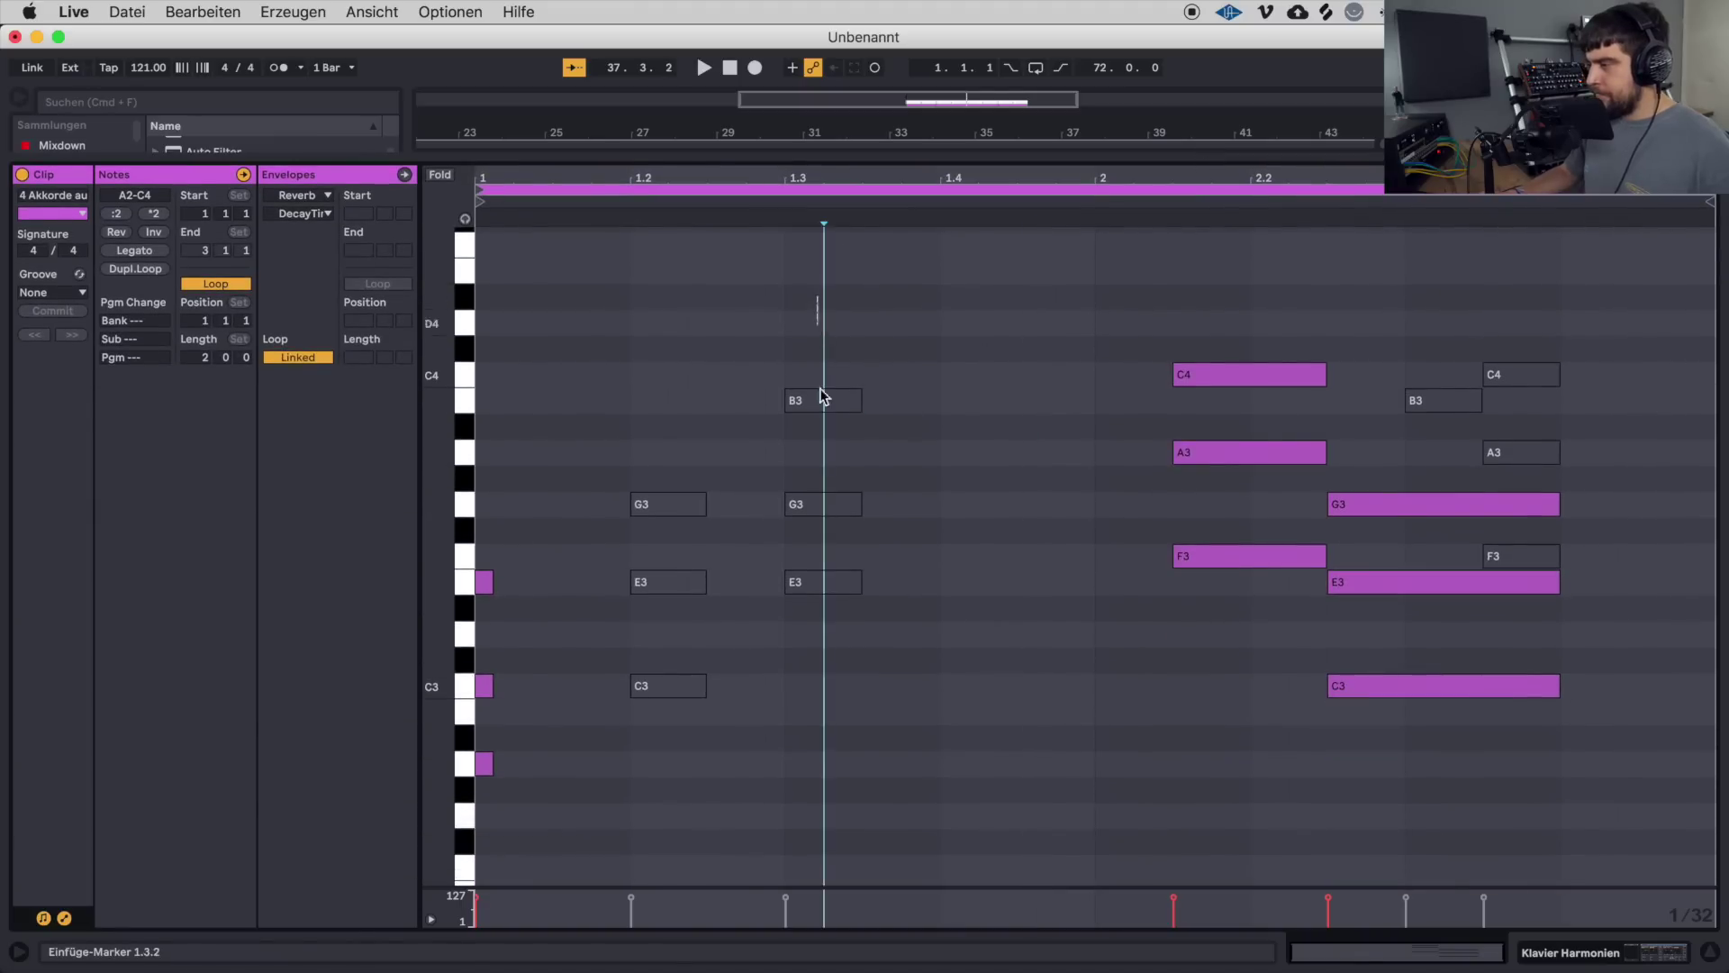
{"action": "left_click_drag", "start_coordinate": [821, 397], "coordinate": [796, 694]}
{"action": "scroll", "coordinate": [884, 445], "scroll_direction": "up", "scroll_amount": 2}
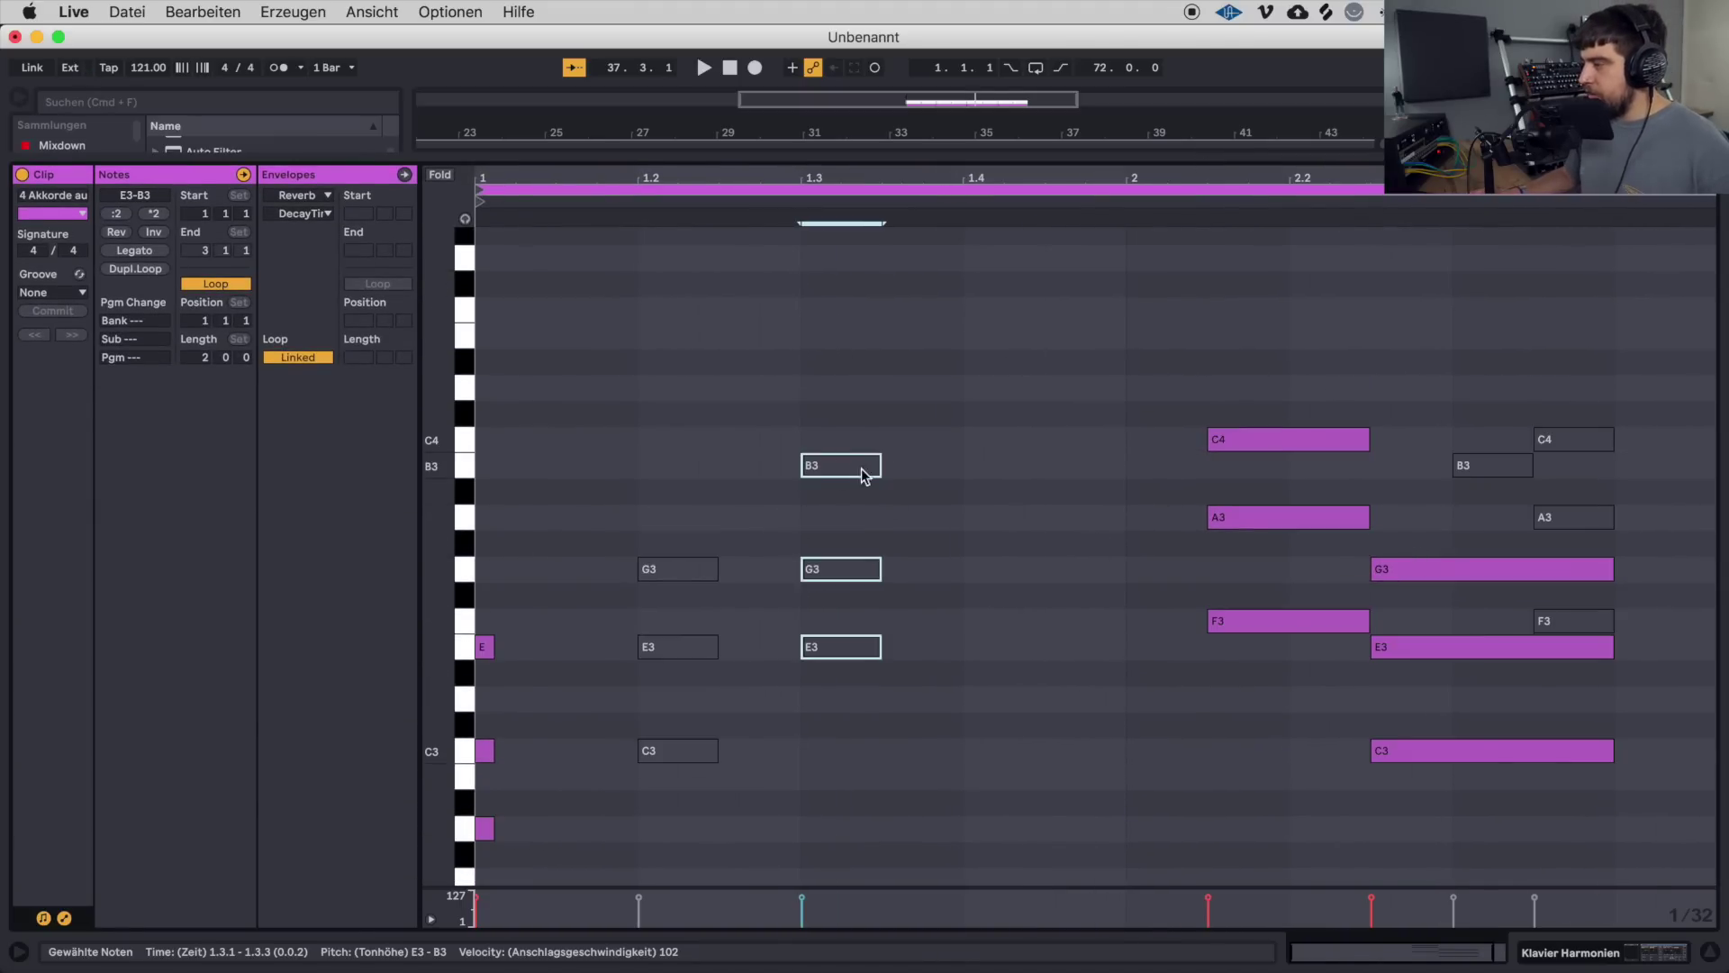
{"action": "mouse_move", "coordinate": [1394, 344]}
{"action": "left_mouse_down"}
{"action": "mouse_move", "coordinate": [1475, 432]}
{"action": "mouse_move", "coordinate": [1639, 836]}
{"action": "left_mouse_up"}
{"action": "key", "text": "Delete"}
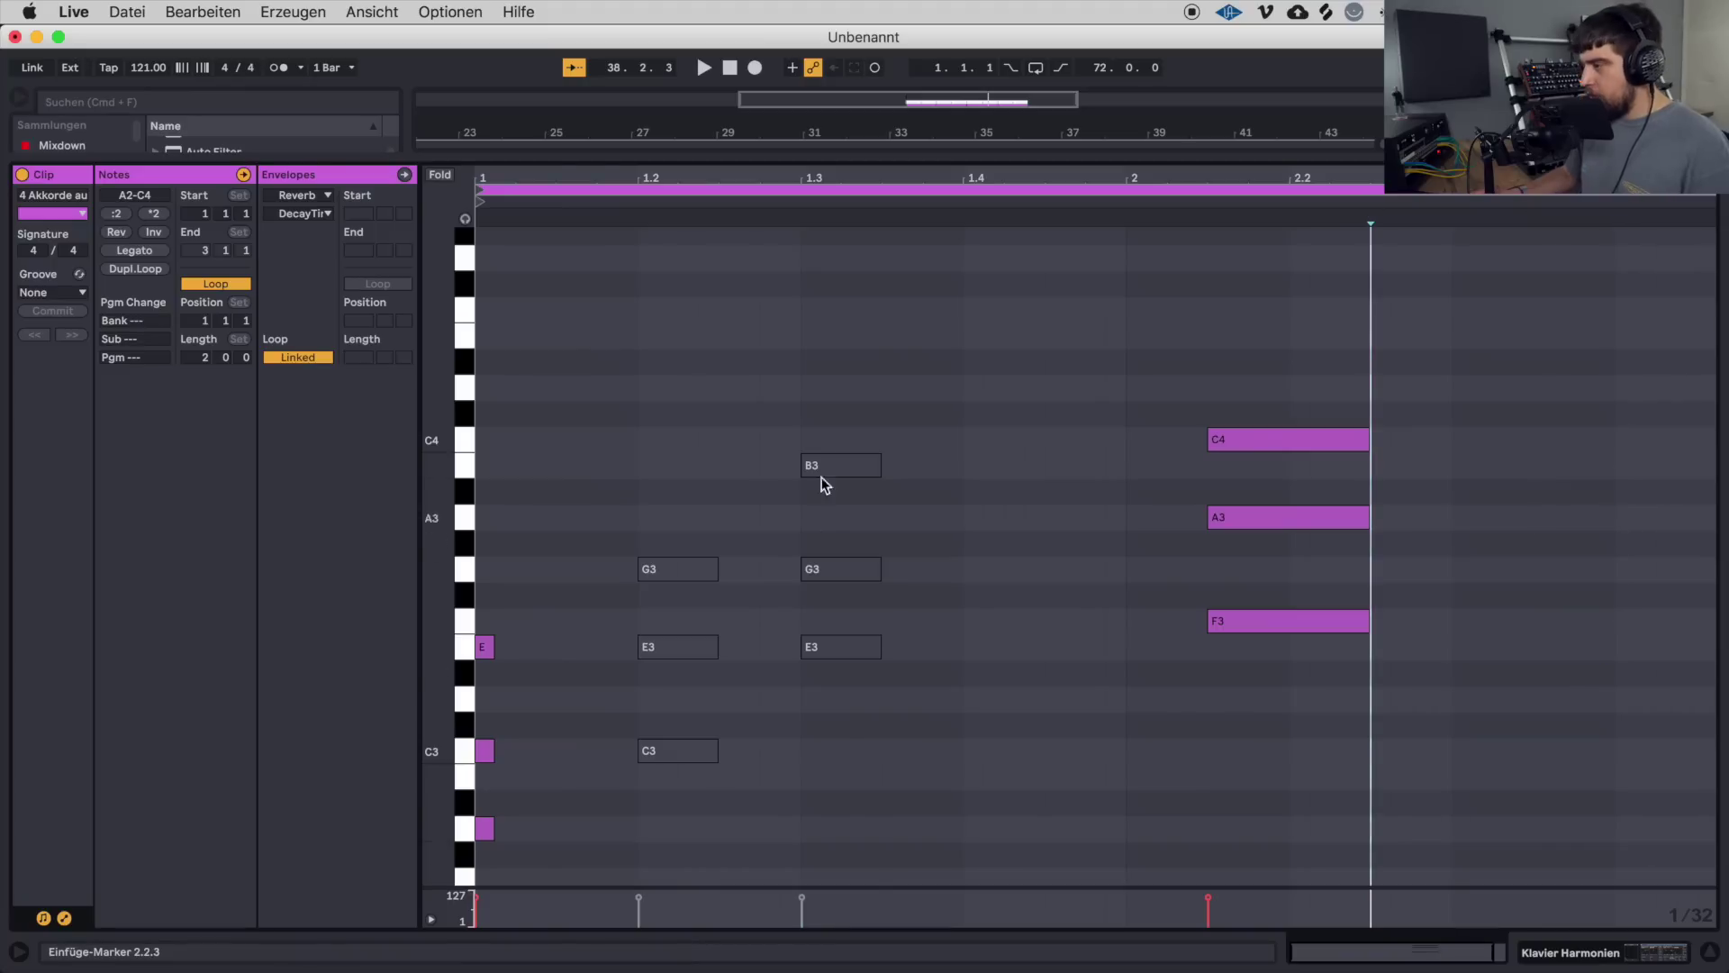
{"action": "mouse_move", "coordinate": [821, 484]}
{"action": "left_mouse_down"}
{"action": "mouse_move", "coordinate": [832, 515]}
{"action": "mouse_move", "coordinate": [1395, 482]}
{"action": "left_mouse_up"}
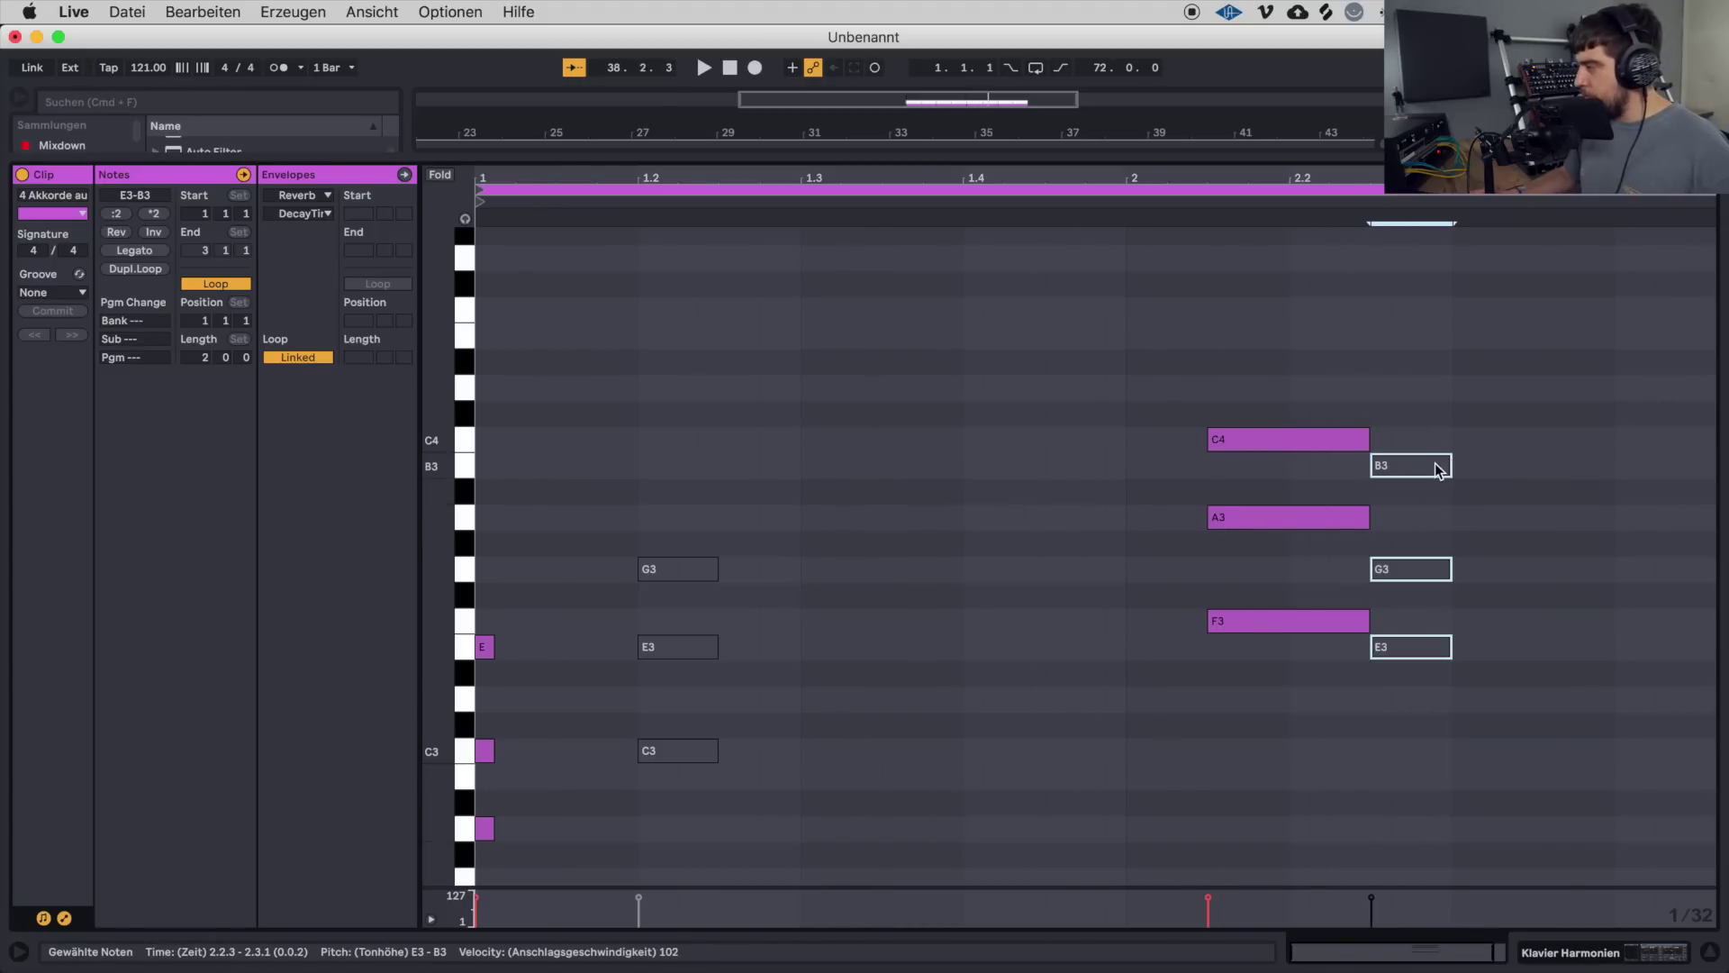
Close the clip editor and play both chord clips with the groove from bar 33.
{"action": "key", "text": "super+alt+l"}
{"action": "key", "text": "space"}
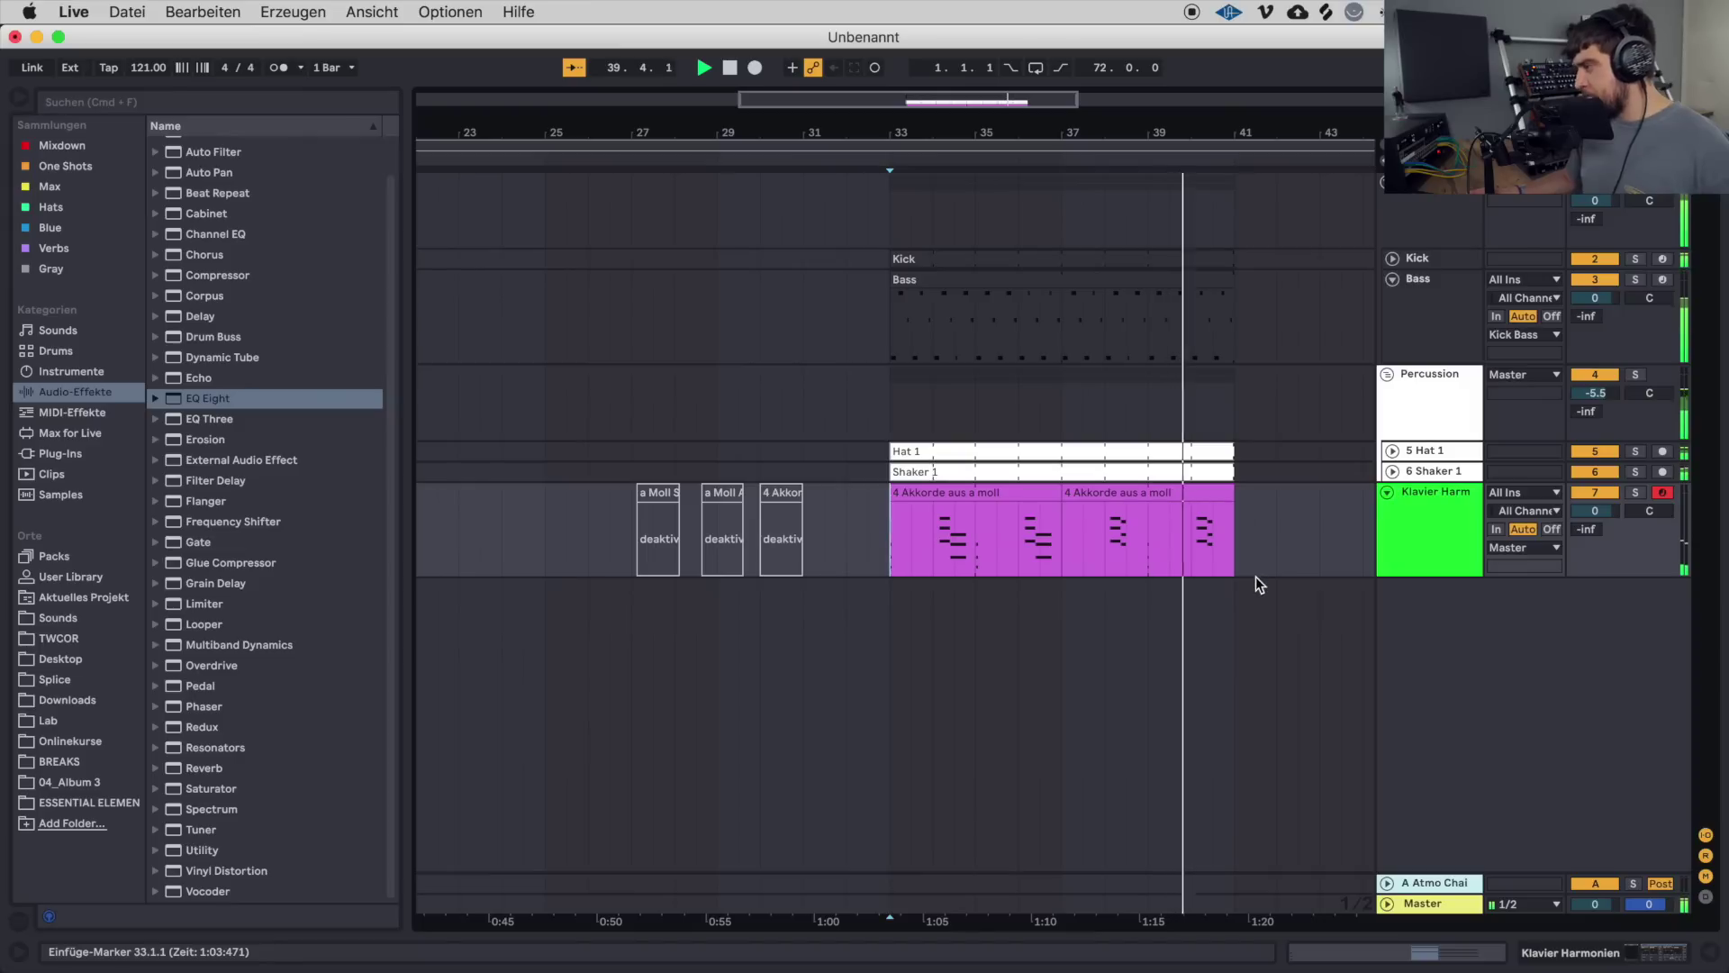
{"action": "key", "text": "space"}
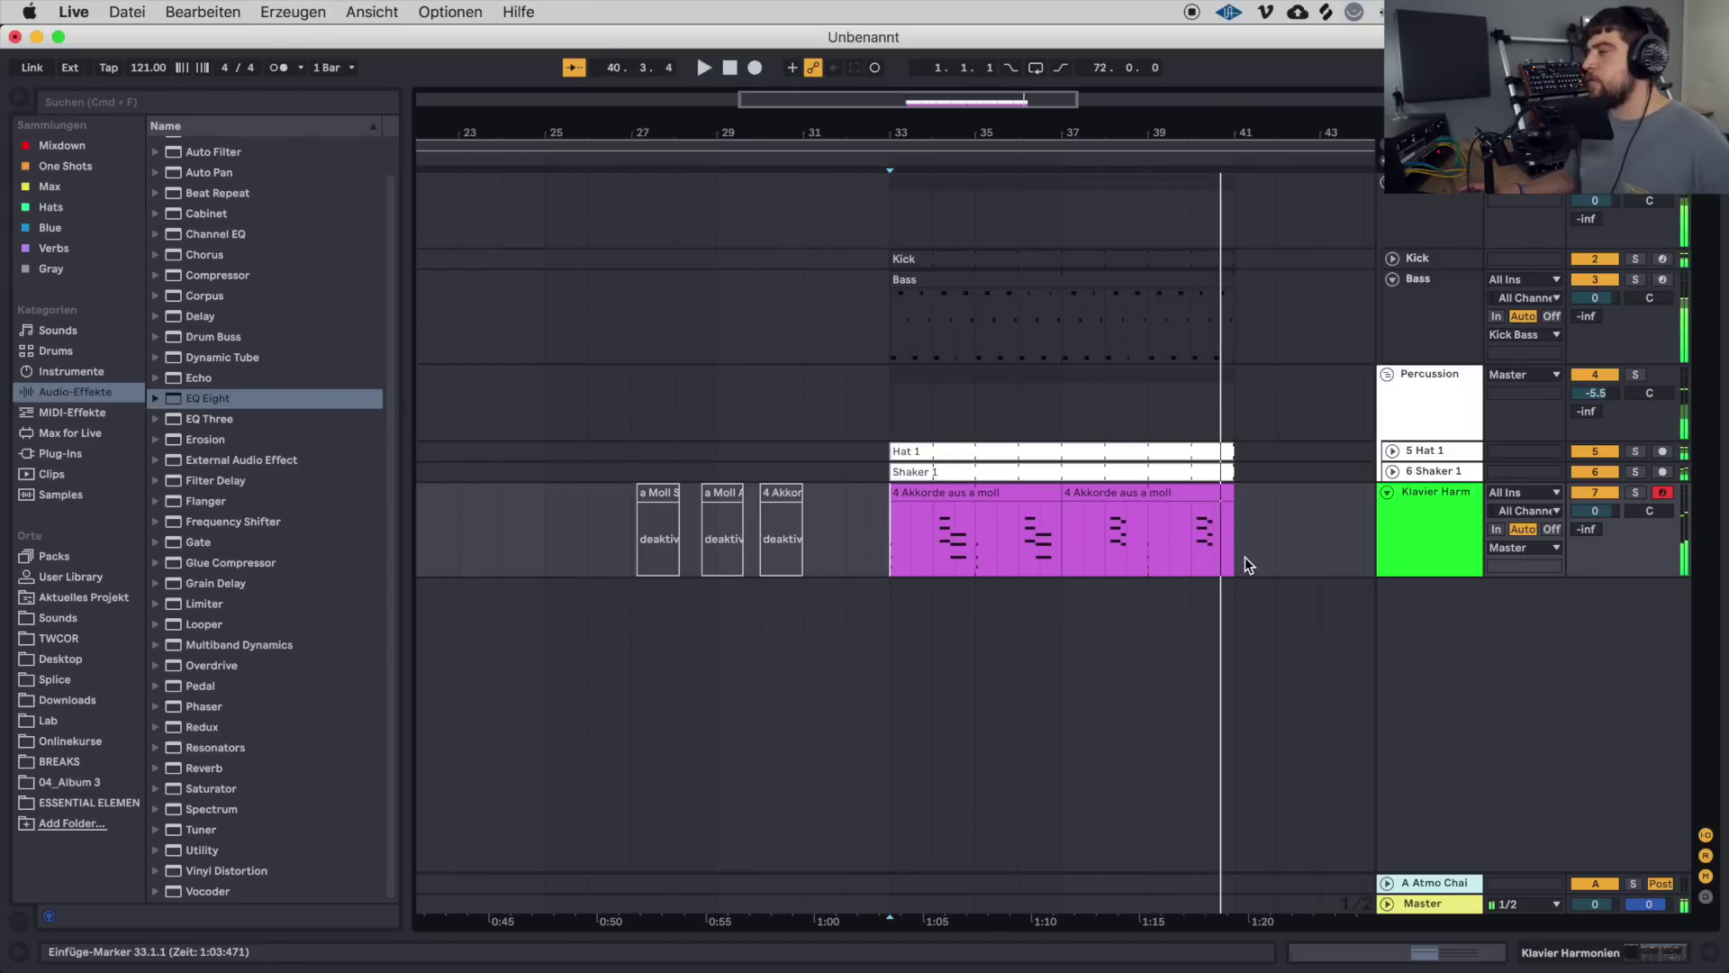
Rename the chord clip spanning bars 33 to 37 as Variation 1.
{"action": "left_click", "coordinate": [940, 495]}
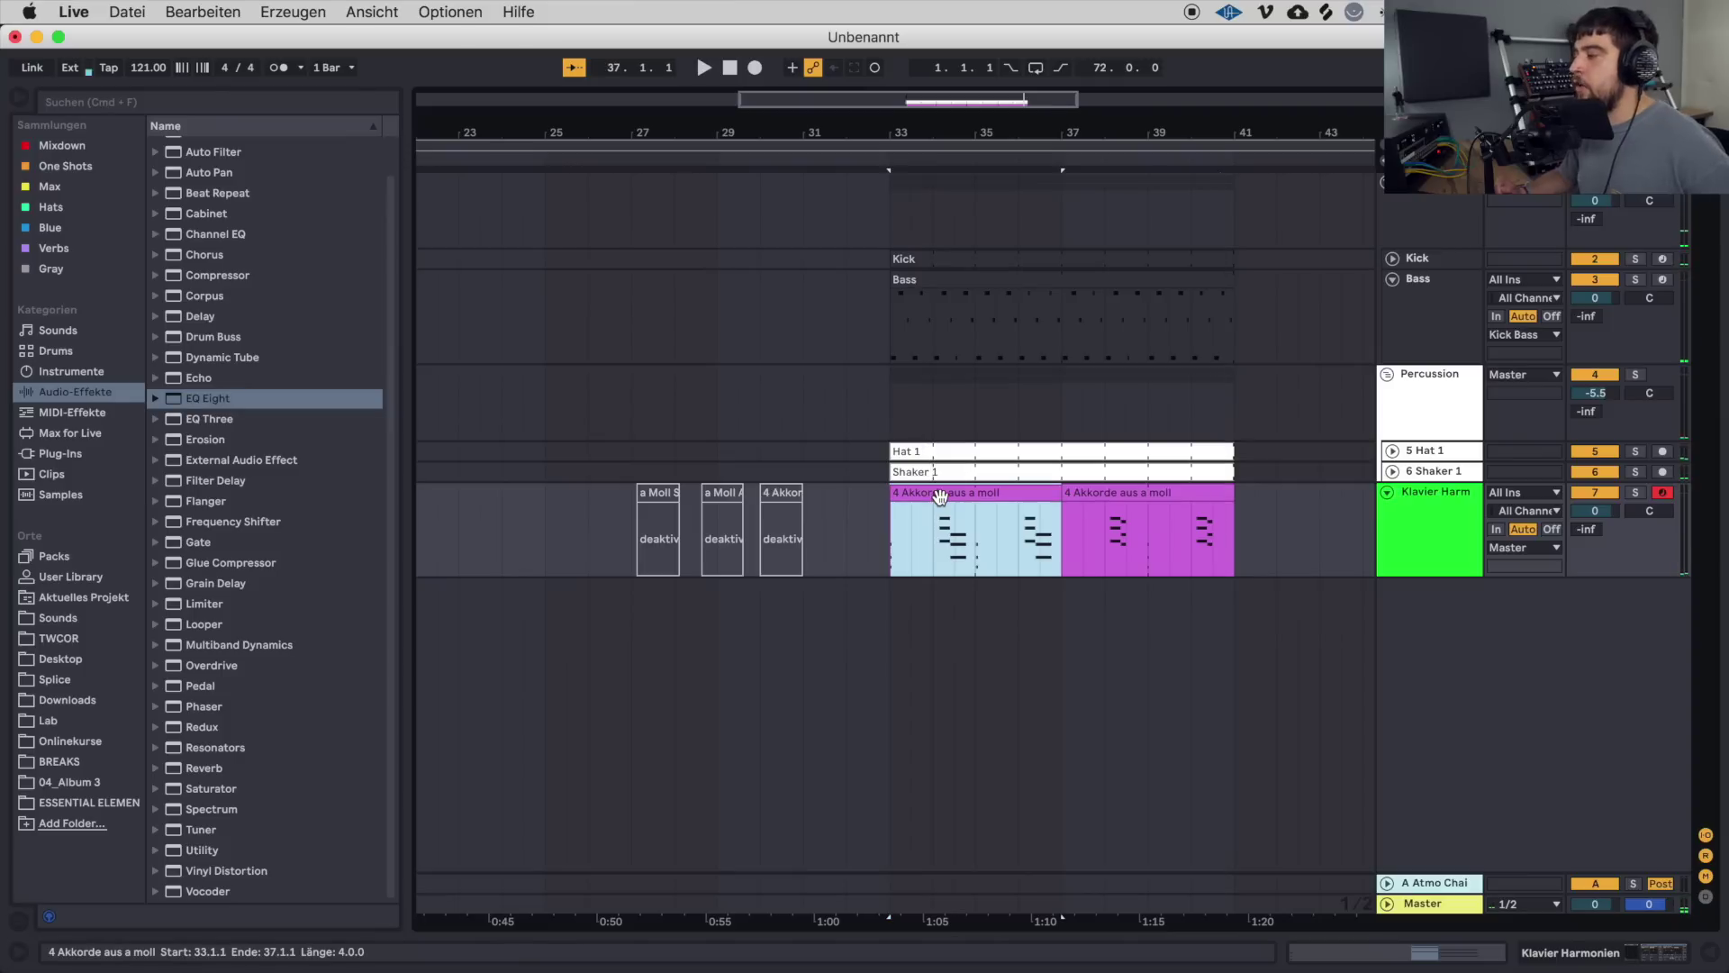
{"action": "type", "text": "Variation 1"}
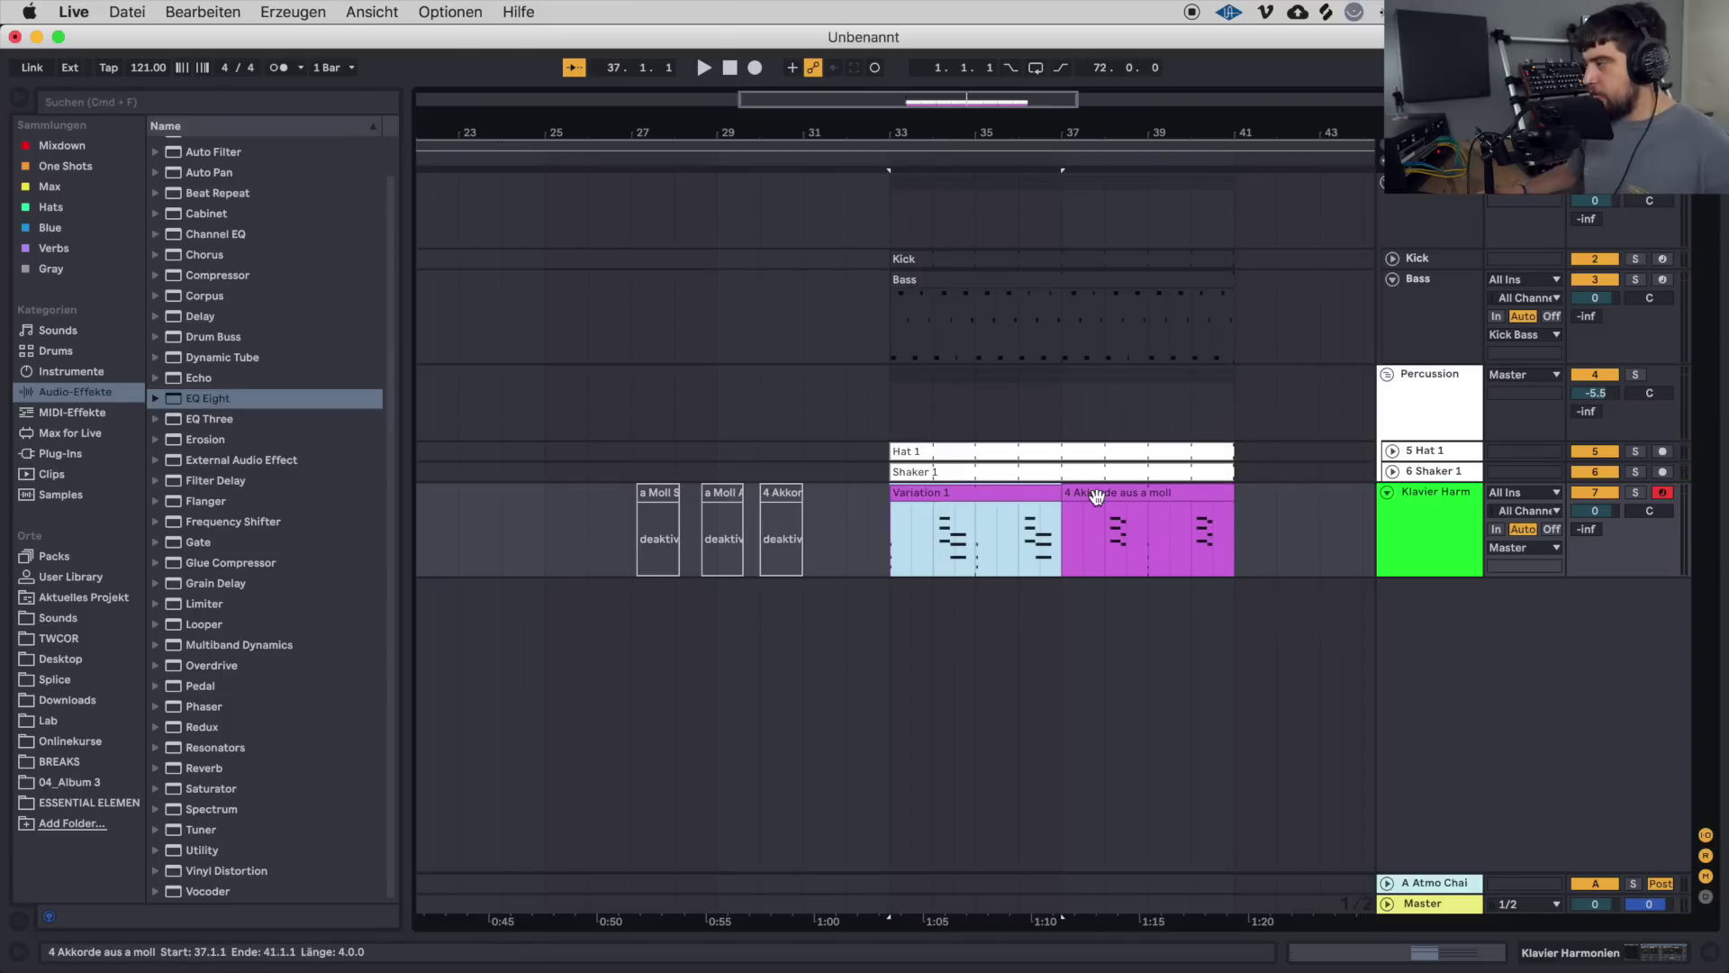
Rename the chord clip spanning bars 37 to 41 as Variation 2.
{"action": "key", "text": "Tab"}
{"action": "type", "text": "Vari"}
{"action": "key", "text": "shift+Tab"}
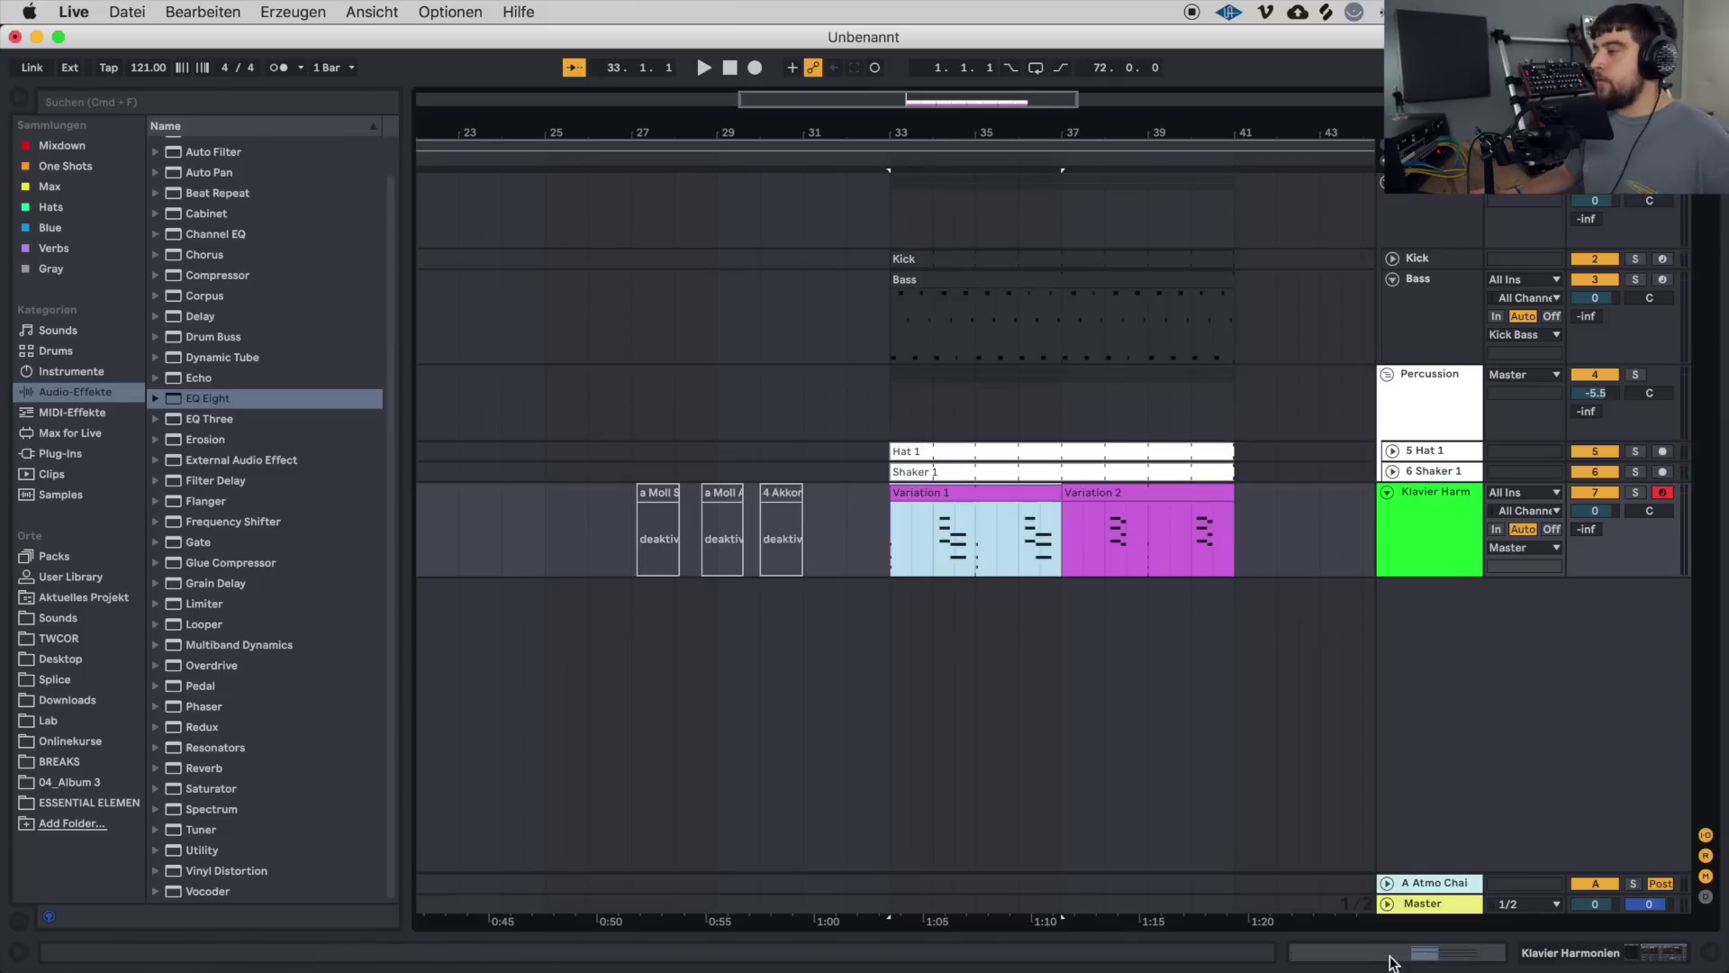
Open Variation 1 in the clip editor and delete its deactivated notes at 1.2, 1.3, 2.3.1 and 2.3.3.
{"action": "key", "text": "super+alt+l"}
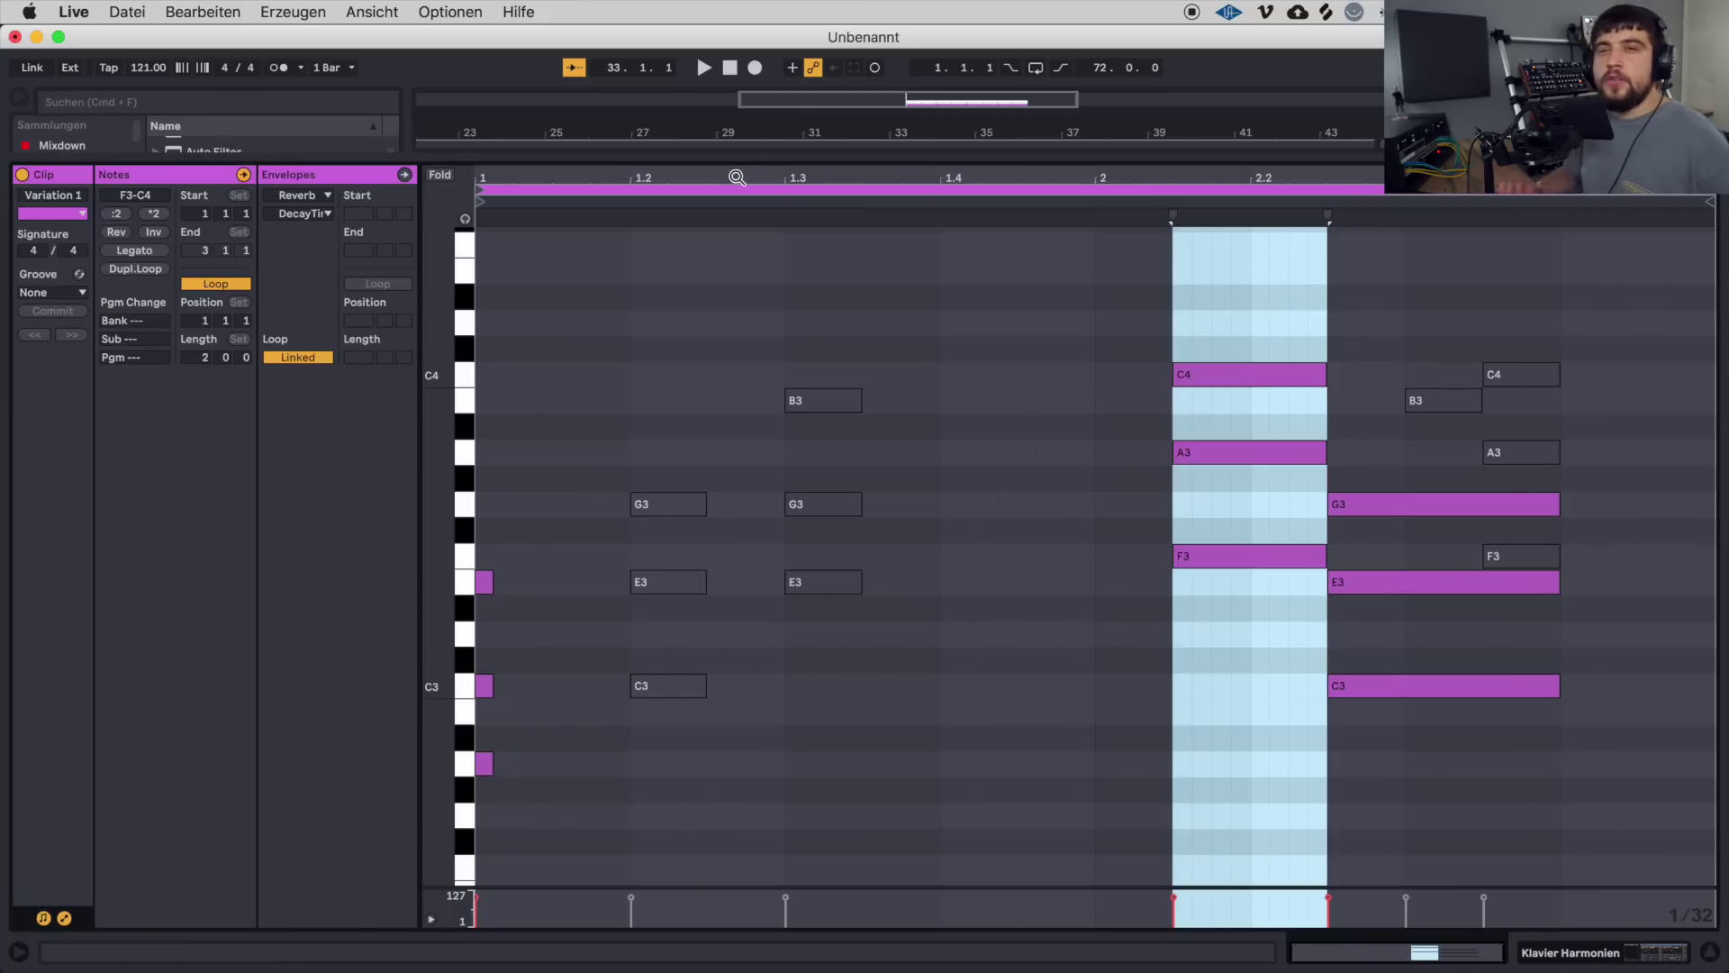
{"action": "left_click_drag", "start_coordinate": [634, 316], "coordinate": [915, 727]}
{"action": "key", "text": "Delete"}
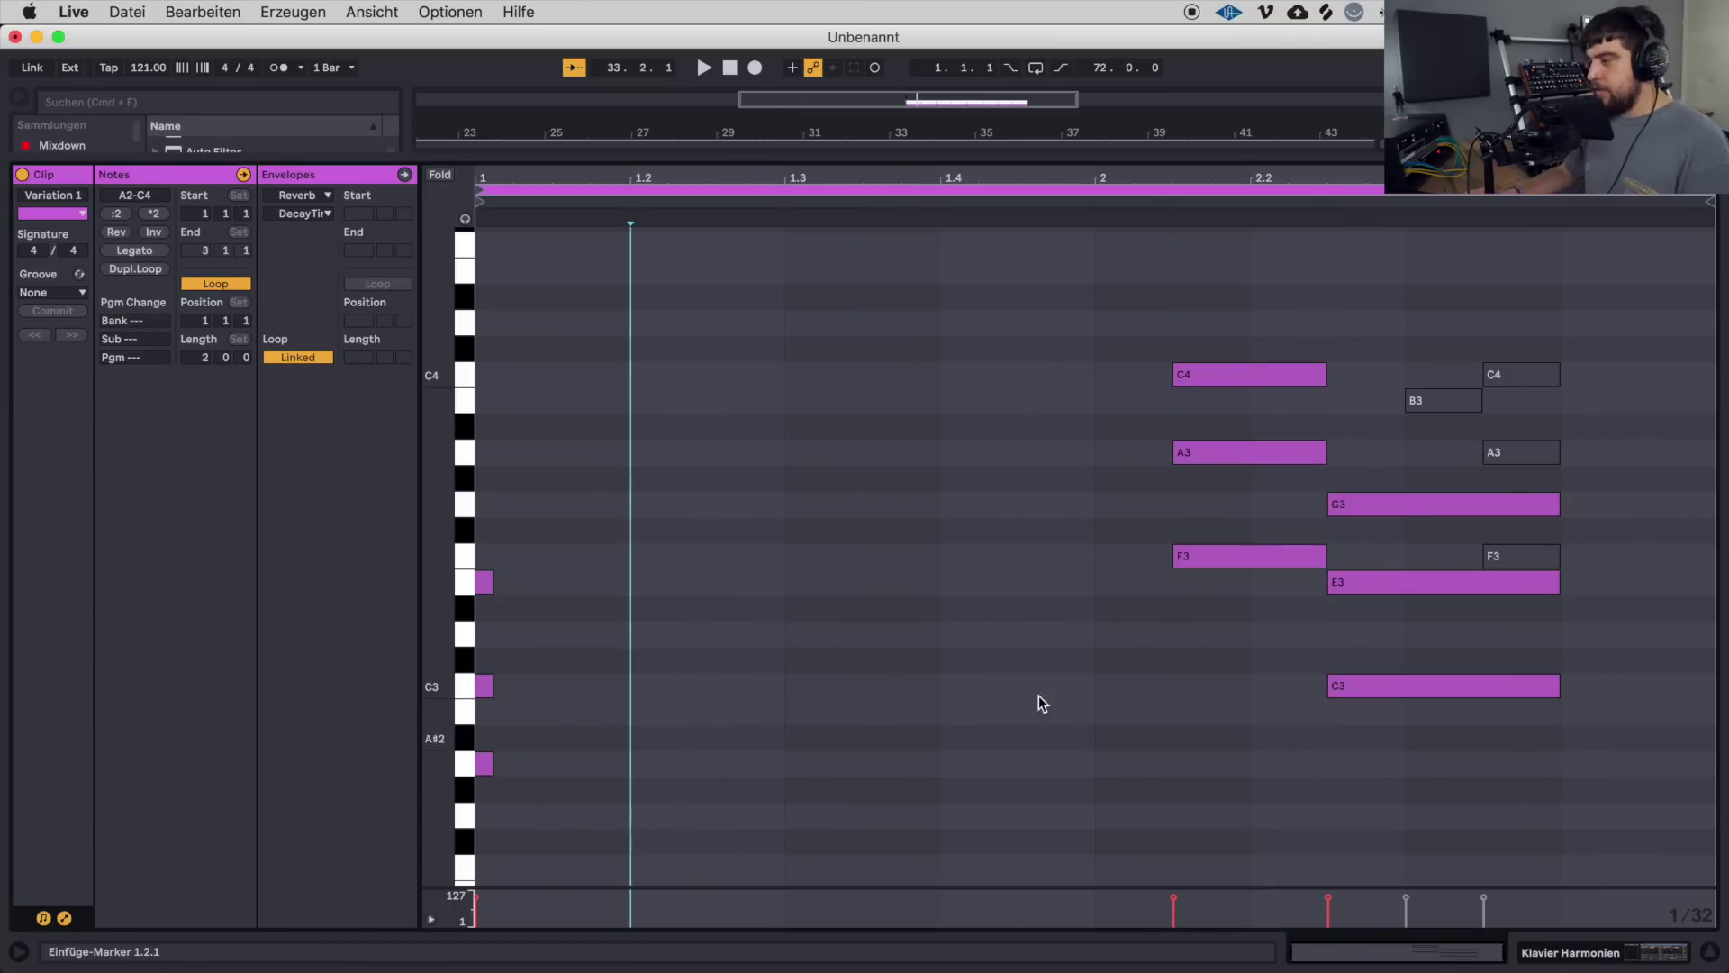
{"action": "left_click_drag", "start_coordinate": [1436, 352], "coordinate": [1543, 452]}
{"action": "key", "text": "Delete"}
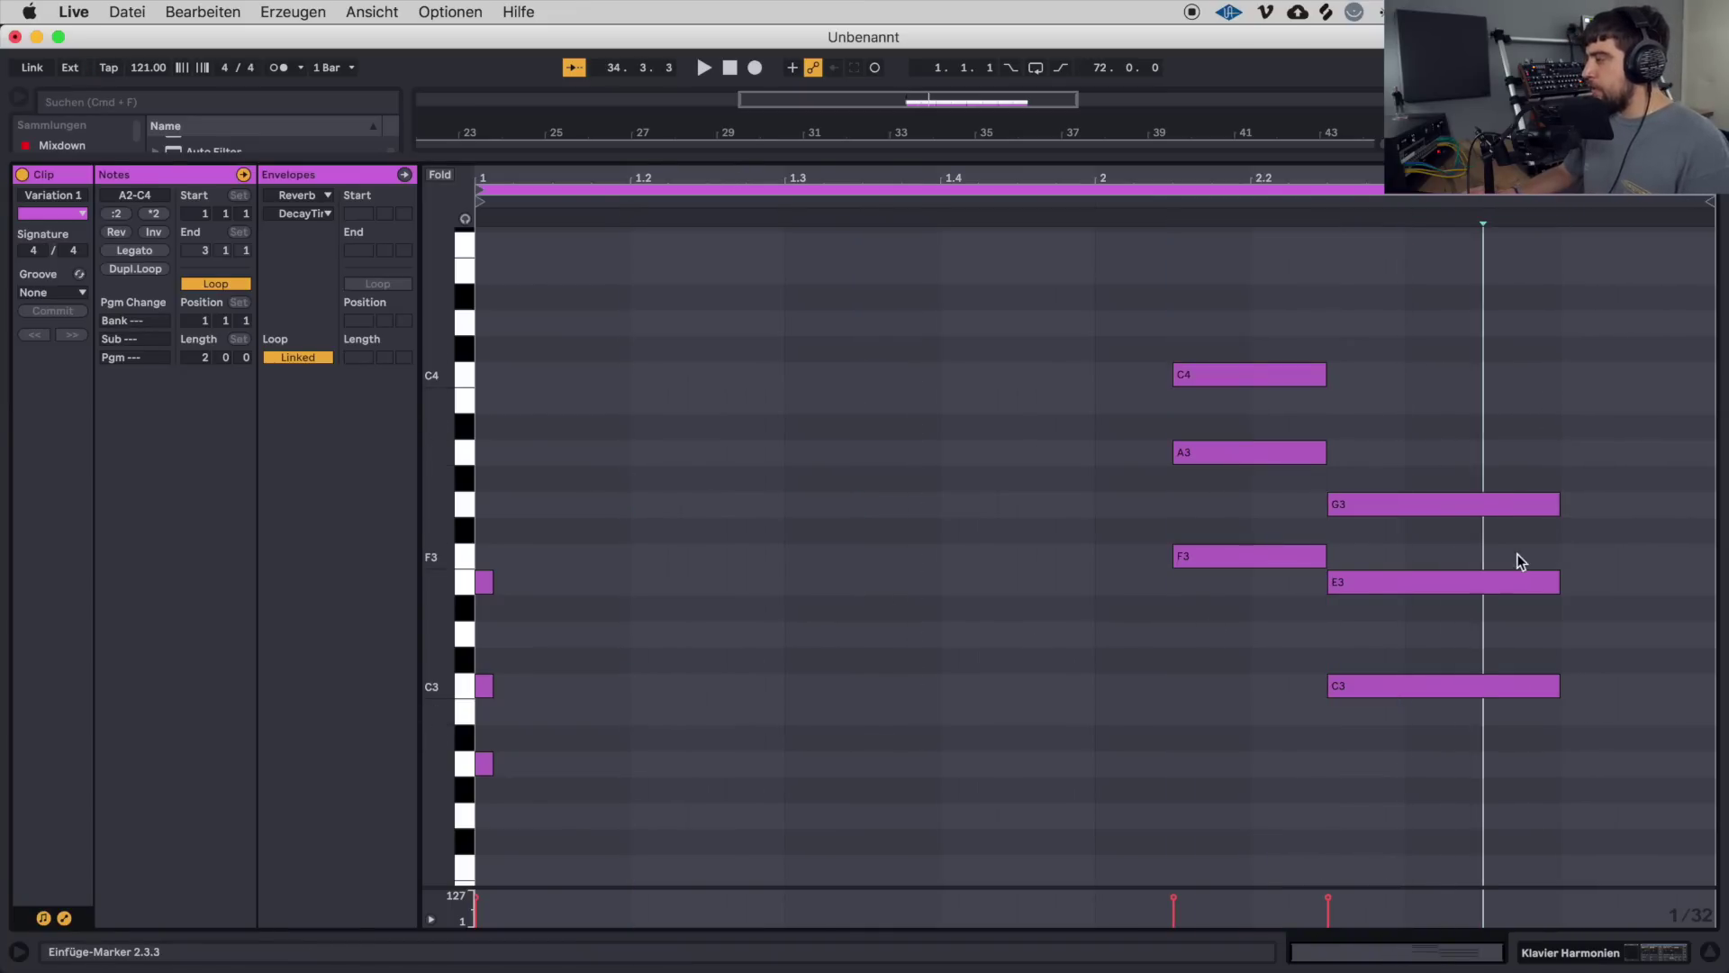
In Variation 1, revoice the opening A minor chord as A1, E2, C3 and E3, and play the clip from bar 33.
{"action": "key", "text": "alt+Left"}
{"action": "key", "text": "space"}
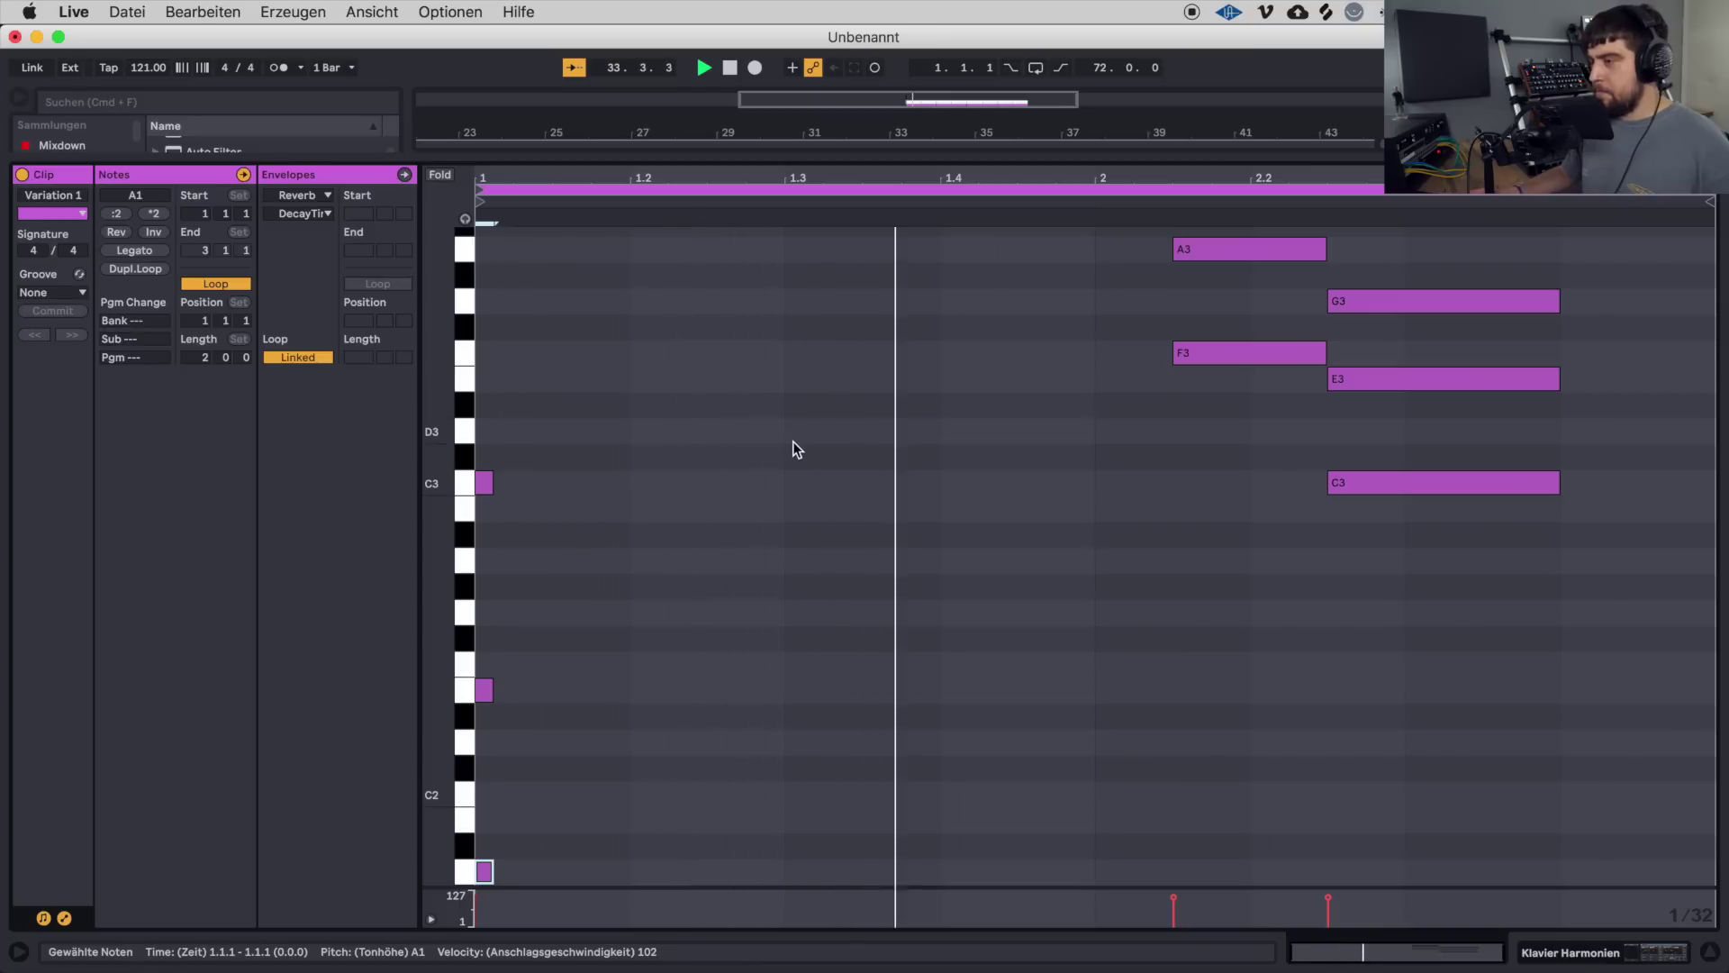
{"action": "scroll", "coordinate": [784, 448], "scroll_direction": "up", "scroll_amount": 2}
{"action": "scroll", "coordinate": [776, 449], "scroll_direction": "up", "scroll_amount": 1}
{"action": "double_click", "coordinate": [485, 440]}
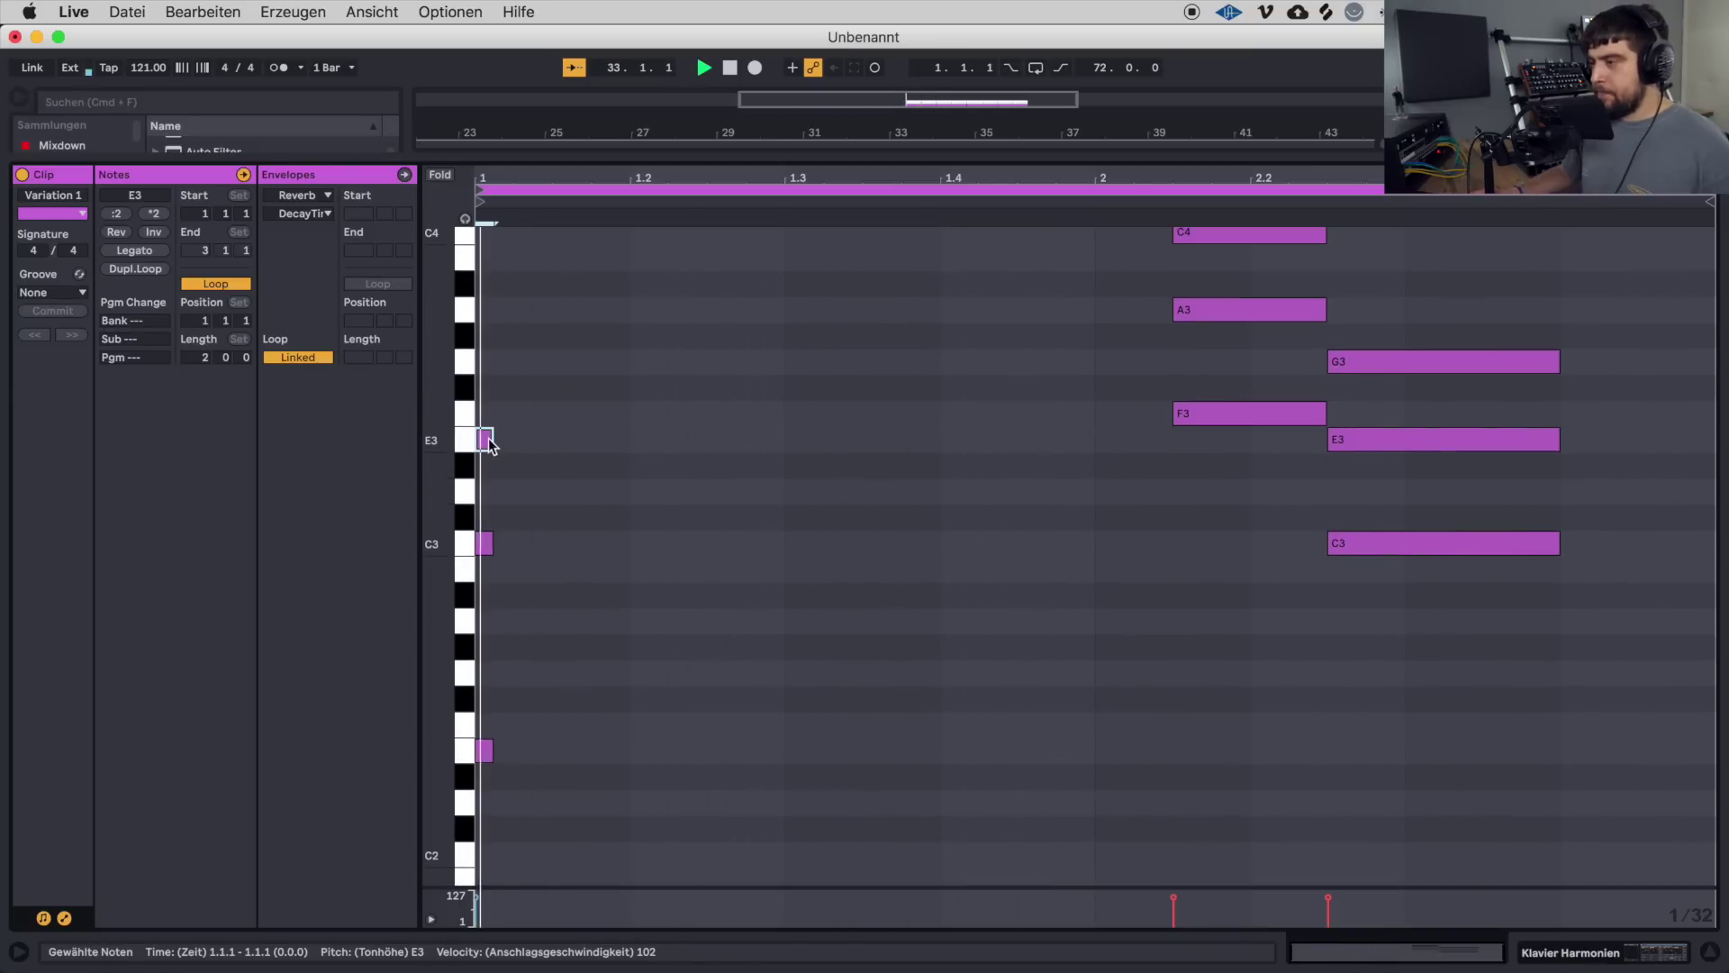
{"action": "scroll", "coordinate": [1278, 494], "scroll_direction": "up", "scroll_amount": 2}
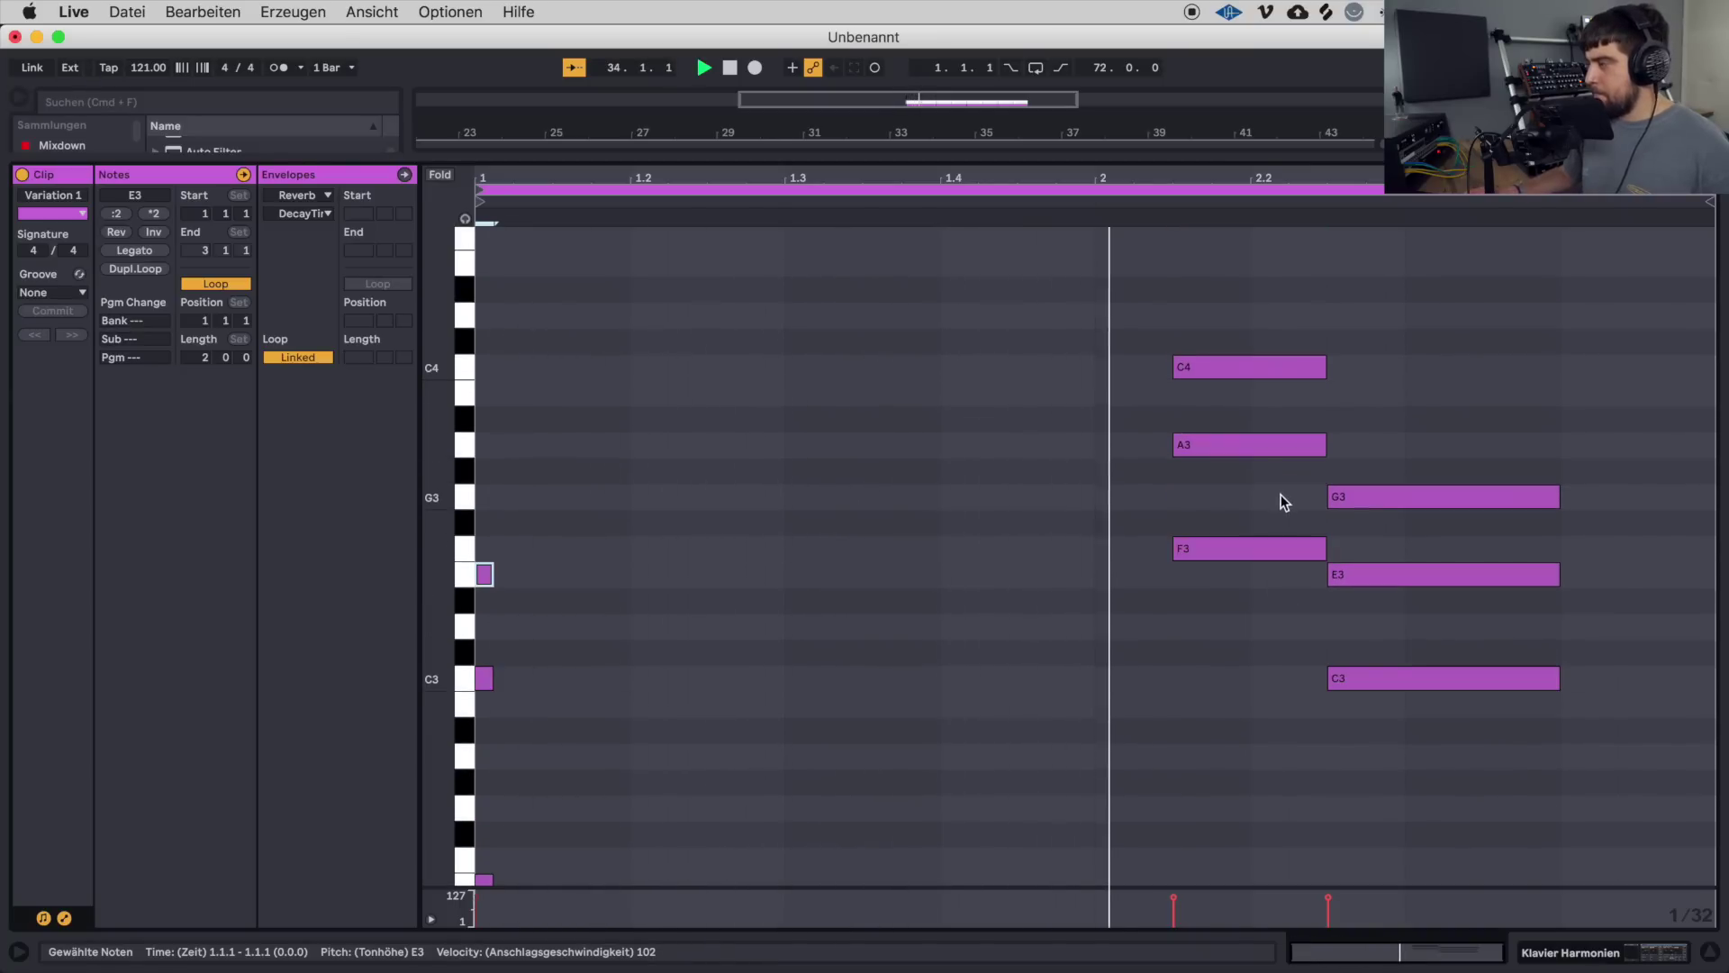
{"action": "scroll", "coordinate": [1198, 548], "scroll_direction": "down", "scroll_amount": 3}
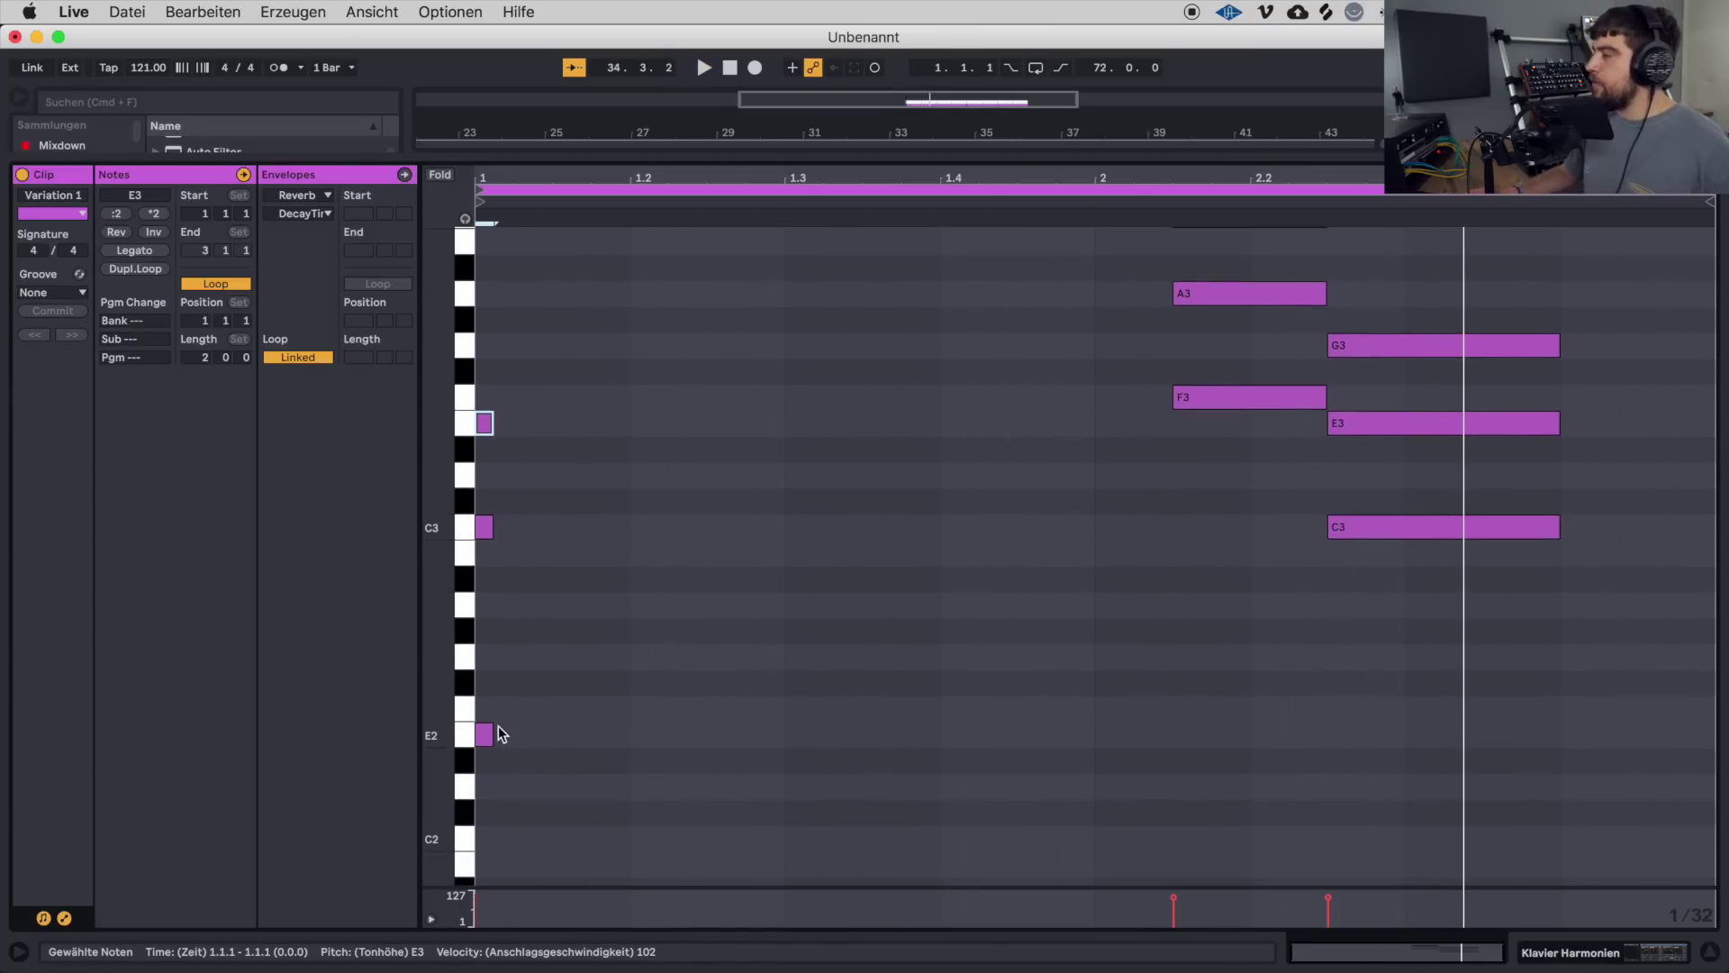
In Variation 1, lower the F major chord's root to F2 and the C major chord's root to C2.
{"action": "scroll", "coordinate": [864, 640], "scroll_direction": "up", "scroll_amount": 4}
{"action": "scroll", "coordinate": [1233, 543], "scroll_direction": "down", "scroll_amount": 6}
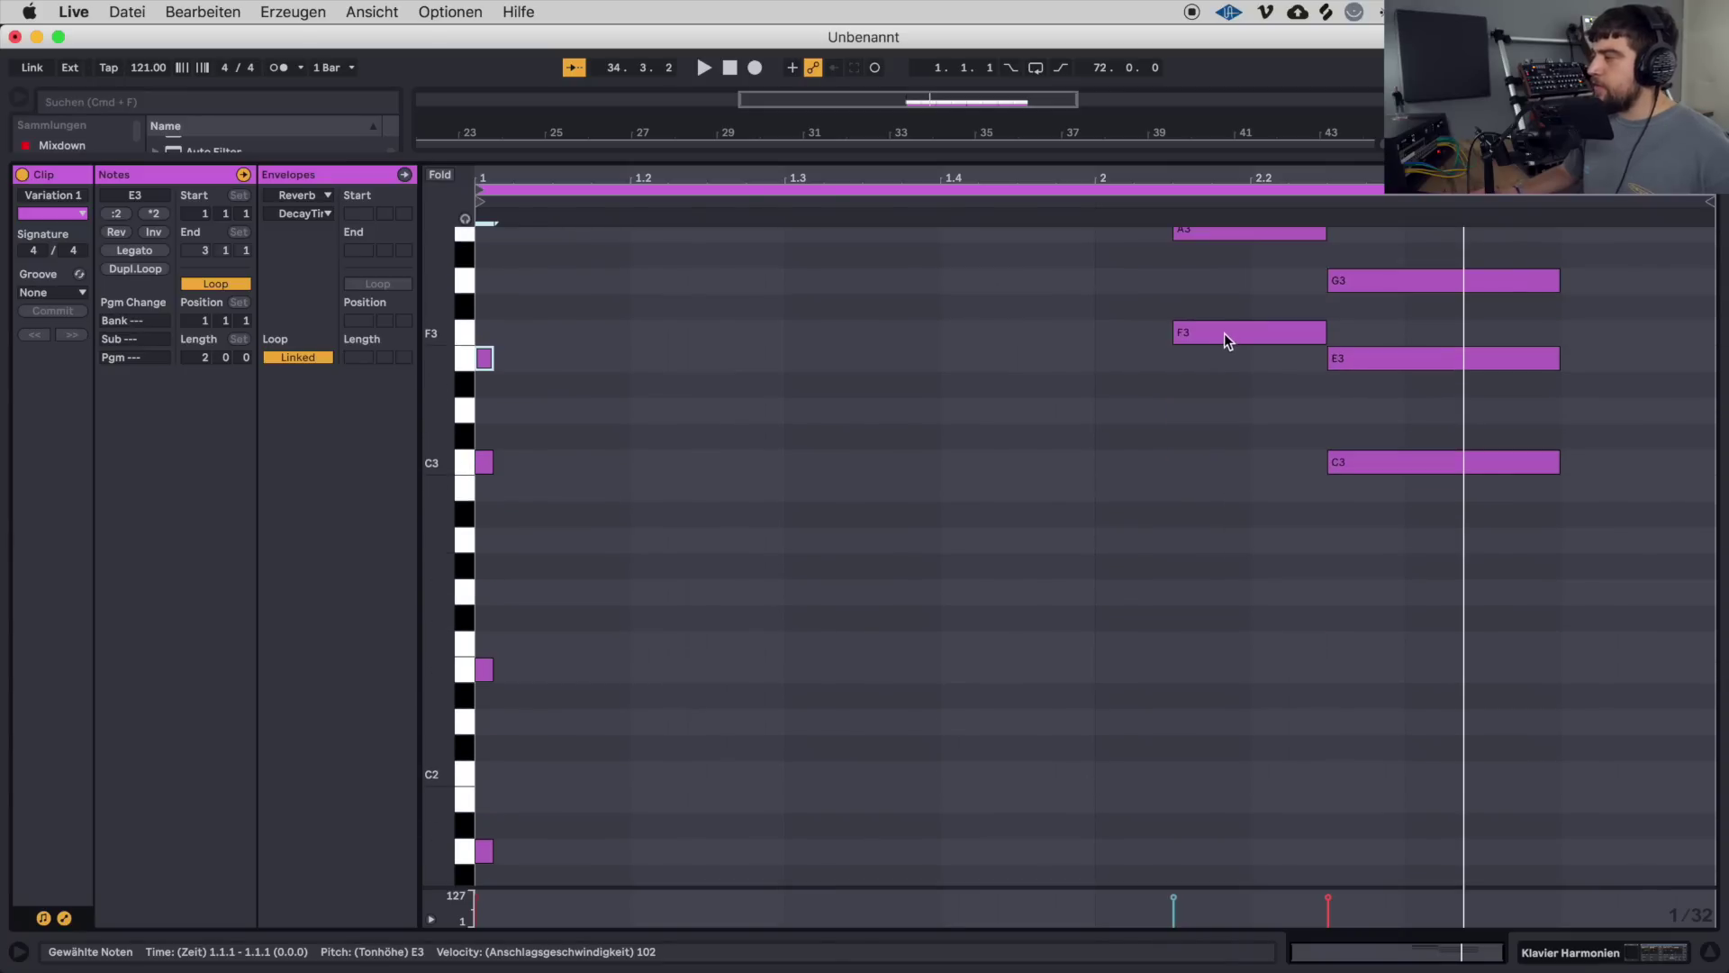
{"action": "left_click_drag", "start_coordinate": [1223, 337], "coordinate": [1231, 673]}
{"action": "left_click_drag", "start_coordinate": [1365, 462], "coordinate": [1343, 772]}
{"action": "key", "text": "Up"}
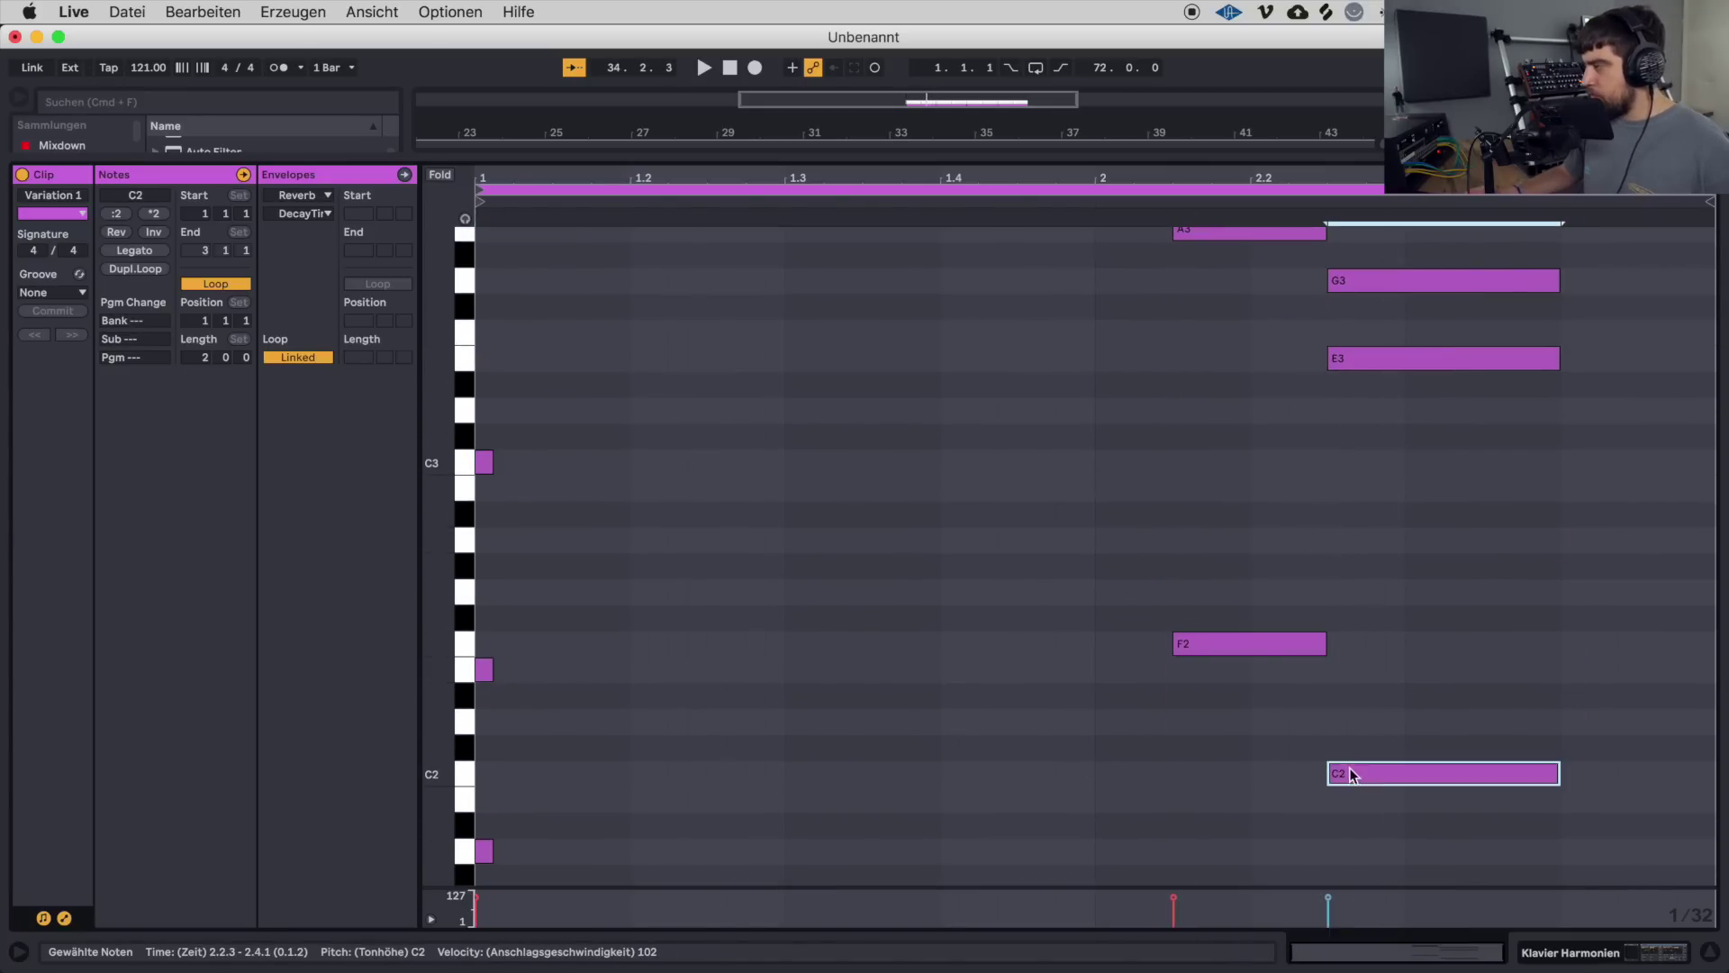
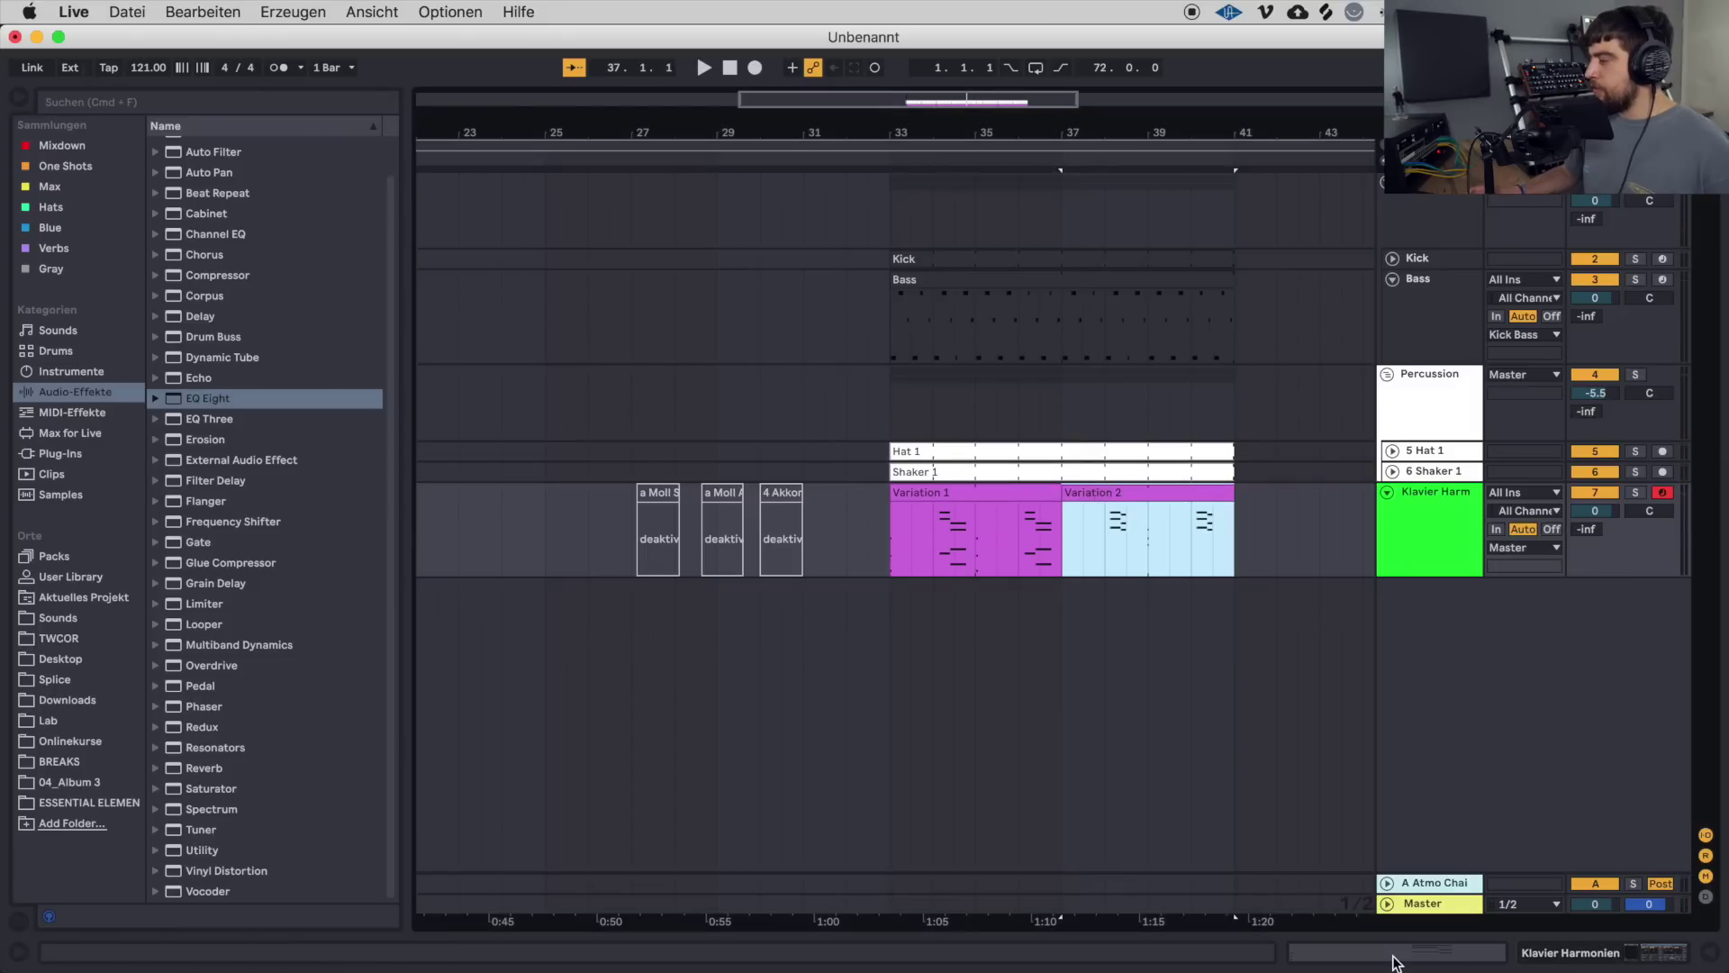
In Variation 2, add notes to the opening A minor chord, lower one note in each following chord an octave, and play the result.
{"action": "key", "text": "Tab"}
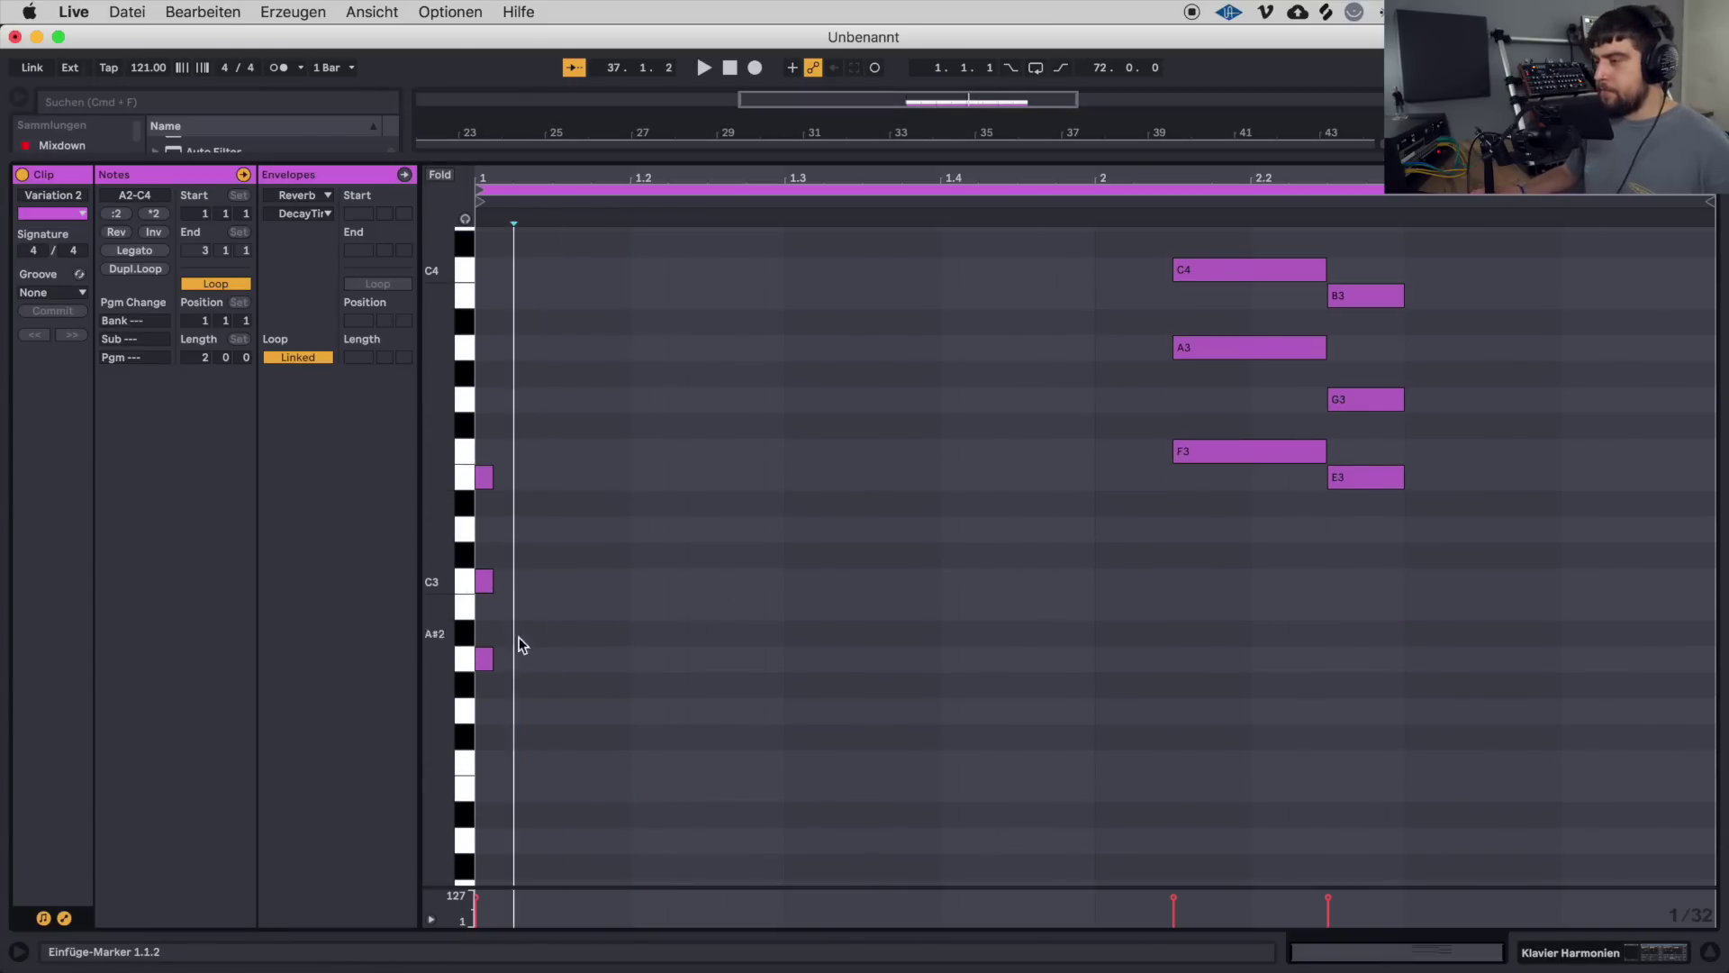
{"action": "double_click", "coordinate": [505, 351]}
{"action": "double_click", "coordinate": [490, 752]}
{"action": "scroll", "coordinate": [1170, 338], "scroll_direction": "up", "scroll_amount": 2}
{"action": "left_click_drag", "start_coordinate": [1207, 534], "coordinate": [1216, 849]}
{"action": "left_click_drag", "start_coordinate": [1365, 378], "coordinate": [1359, 687]}
{"action": "scroll", "coordinate": [670, 644], "scroll_direction": "down", "scroll_amount": 3}
{"action": "key", "text": "space"}
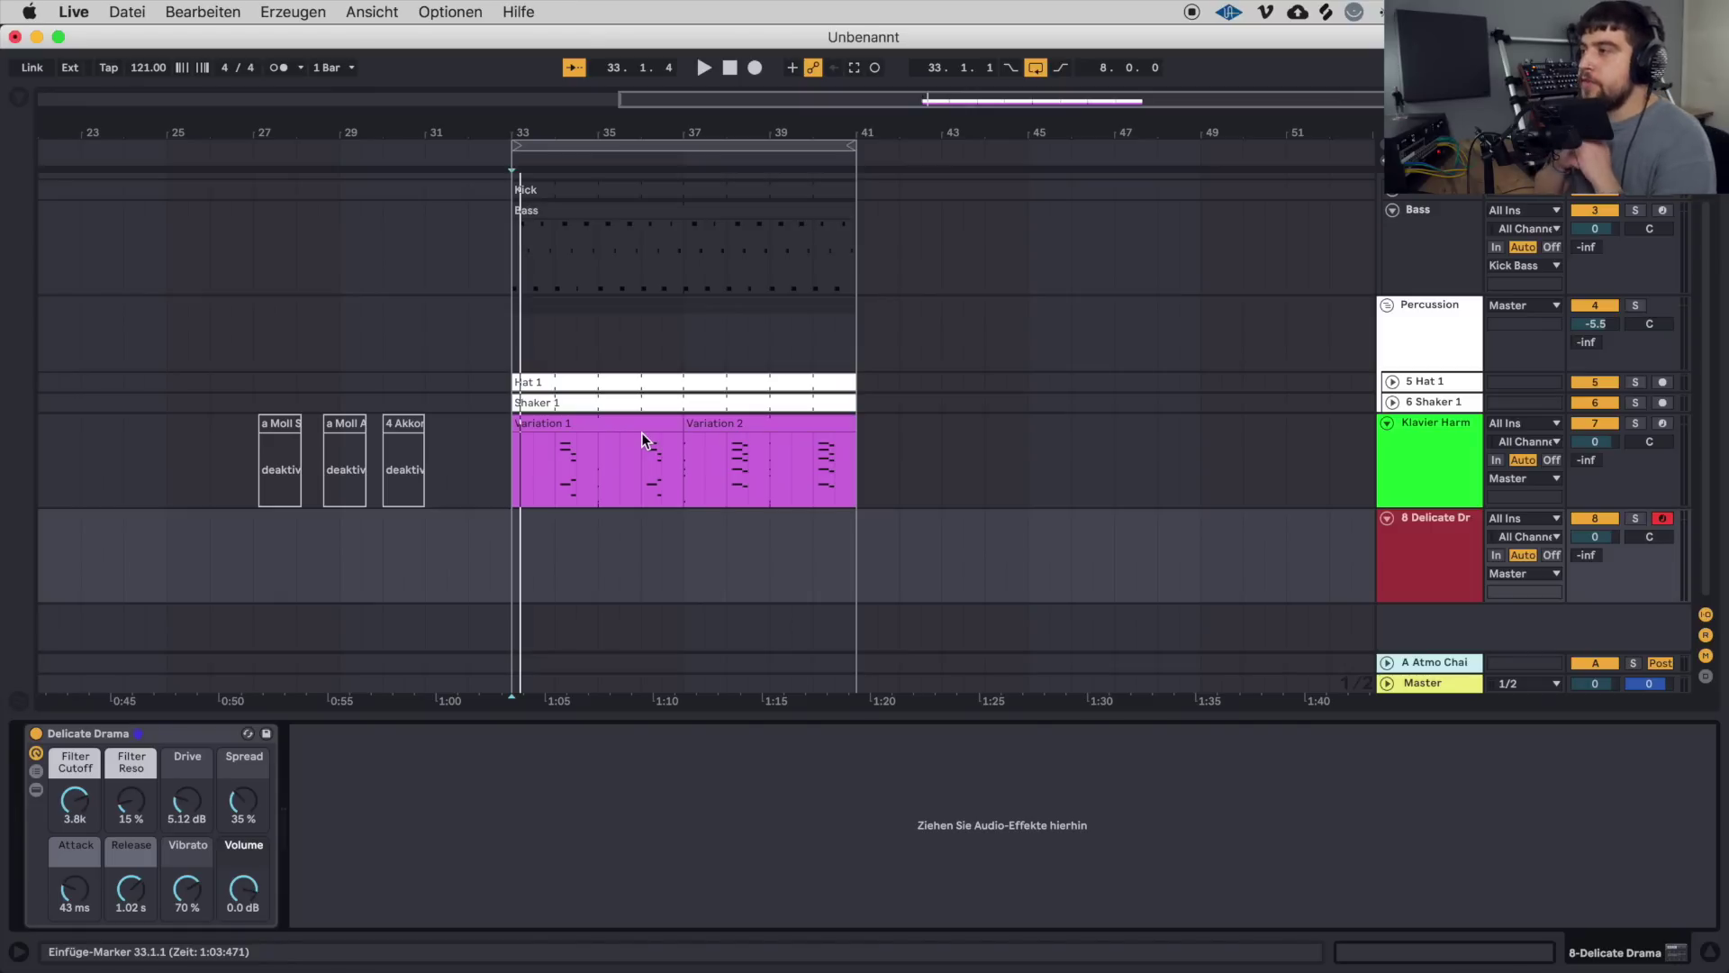
Set the start position to bar 33 on the Delicate Drama track and record a melody over the chords.
{"action": "left_click", "coordinate": [512, 546]}
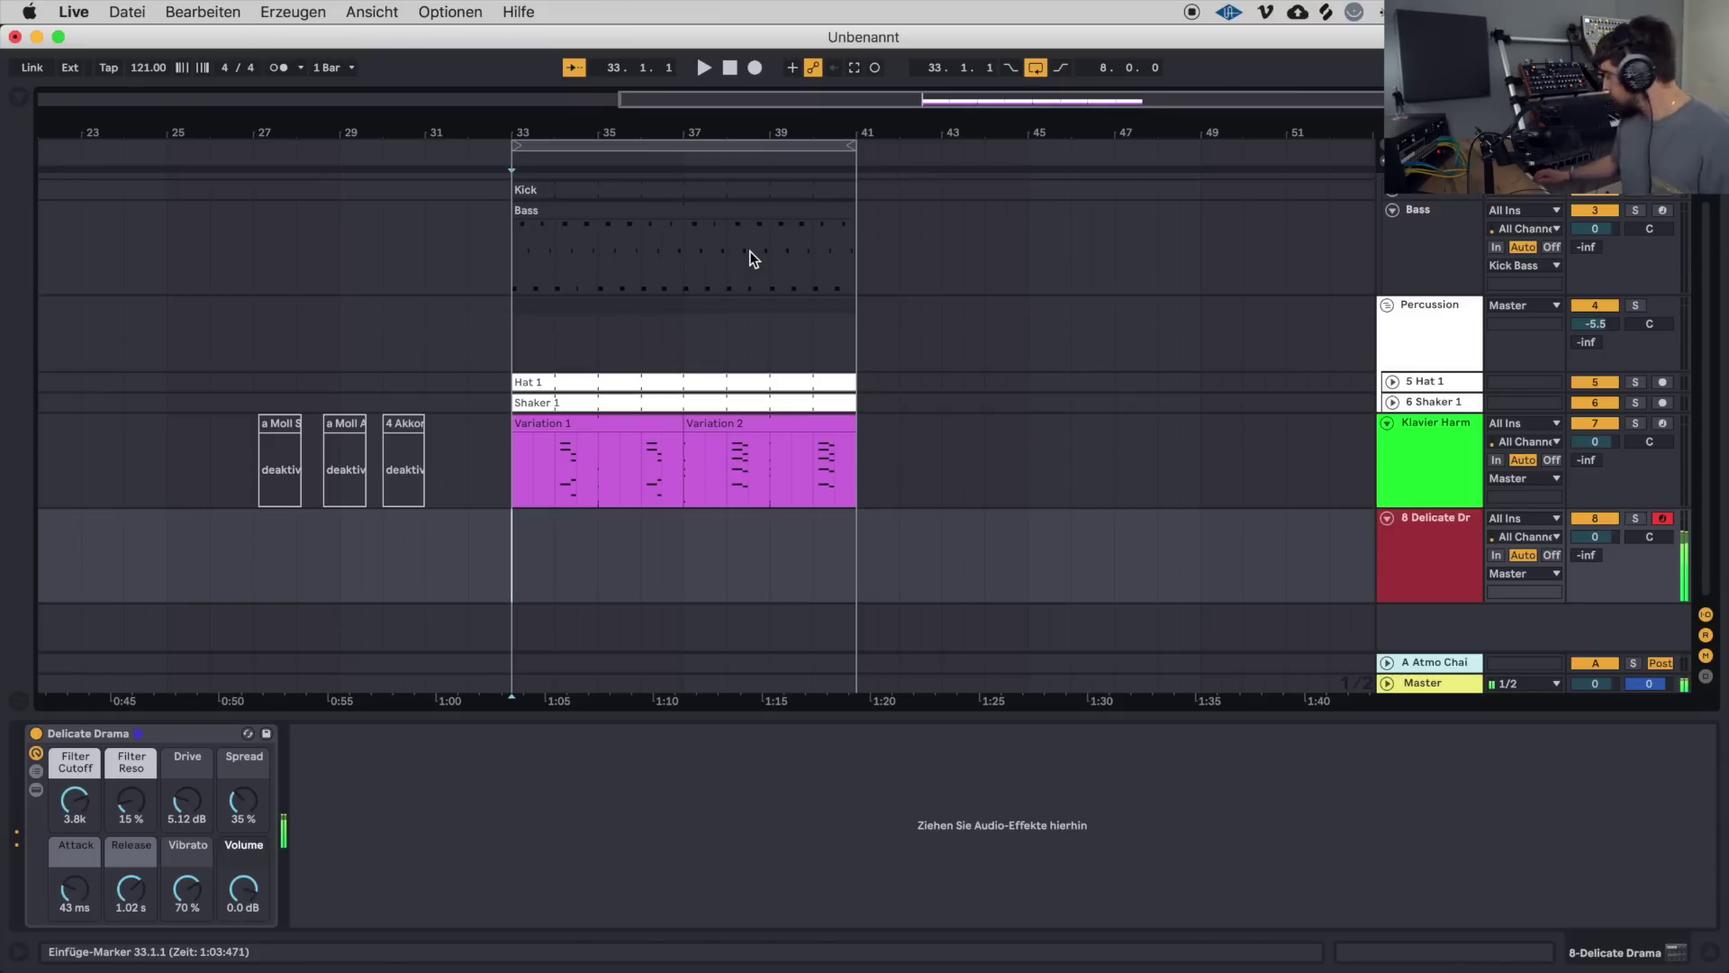
{"action": "key", "text": "super+l"}
{"action": "left_click", "coordinate": [757, 63]}
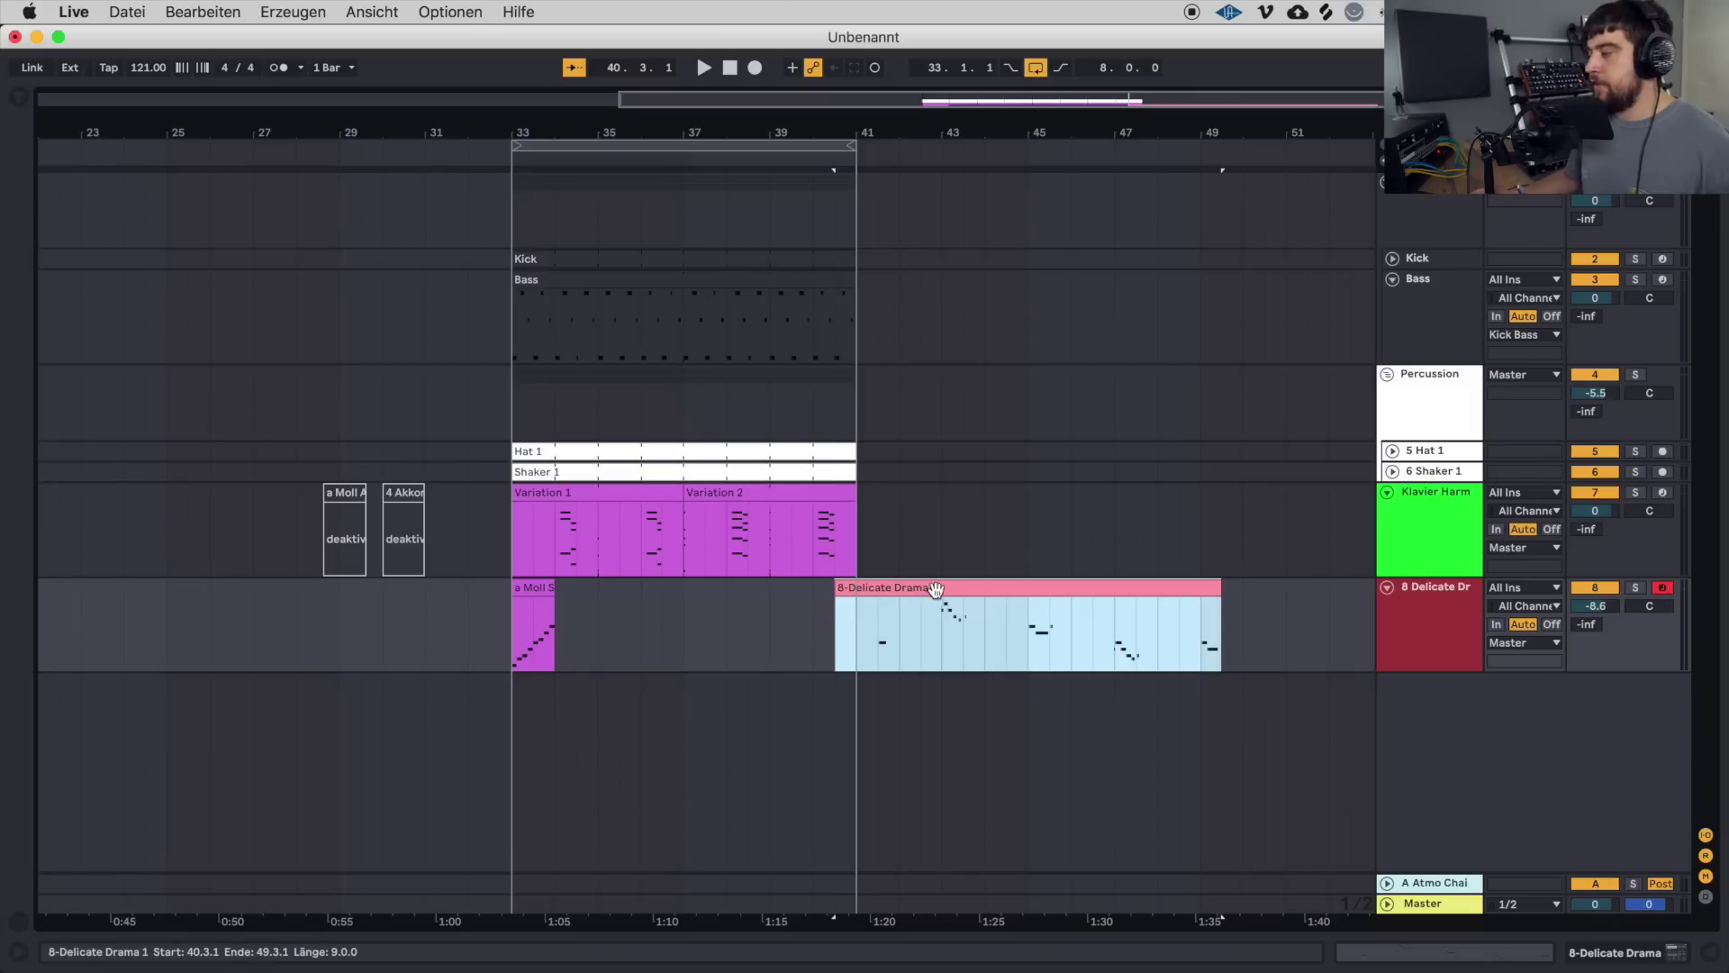
Move the recorded Delicate Drama clip to start at 43.3.1 and extend the a Moll Skala clip to bar 35.
{"action": "left_click_drag", "start_coordinate": [937, 589], "coordinate": [1065, 600]}
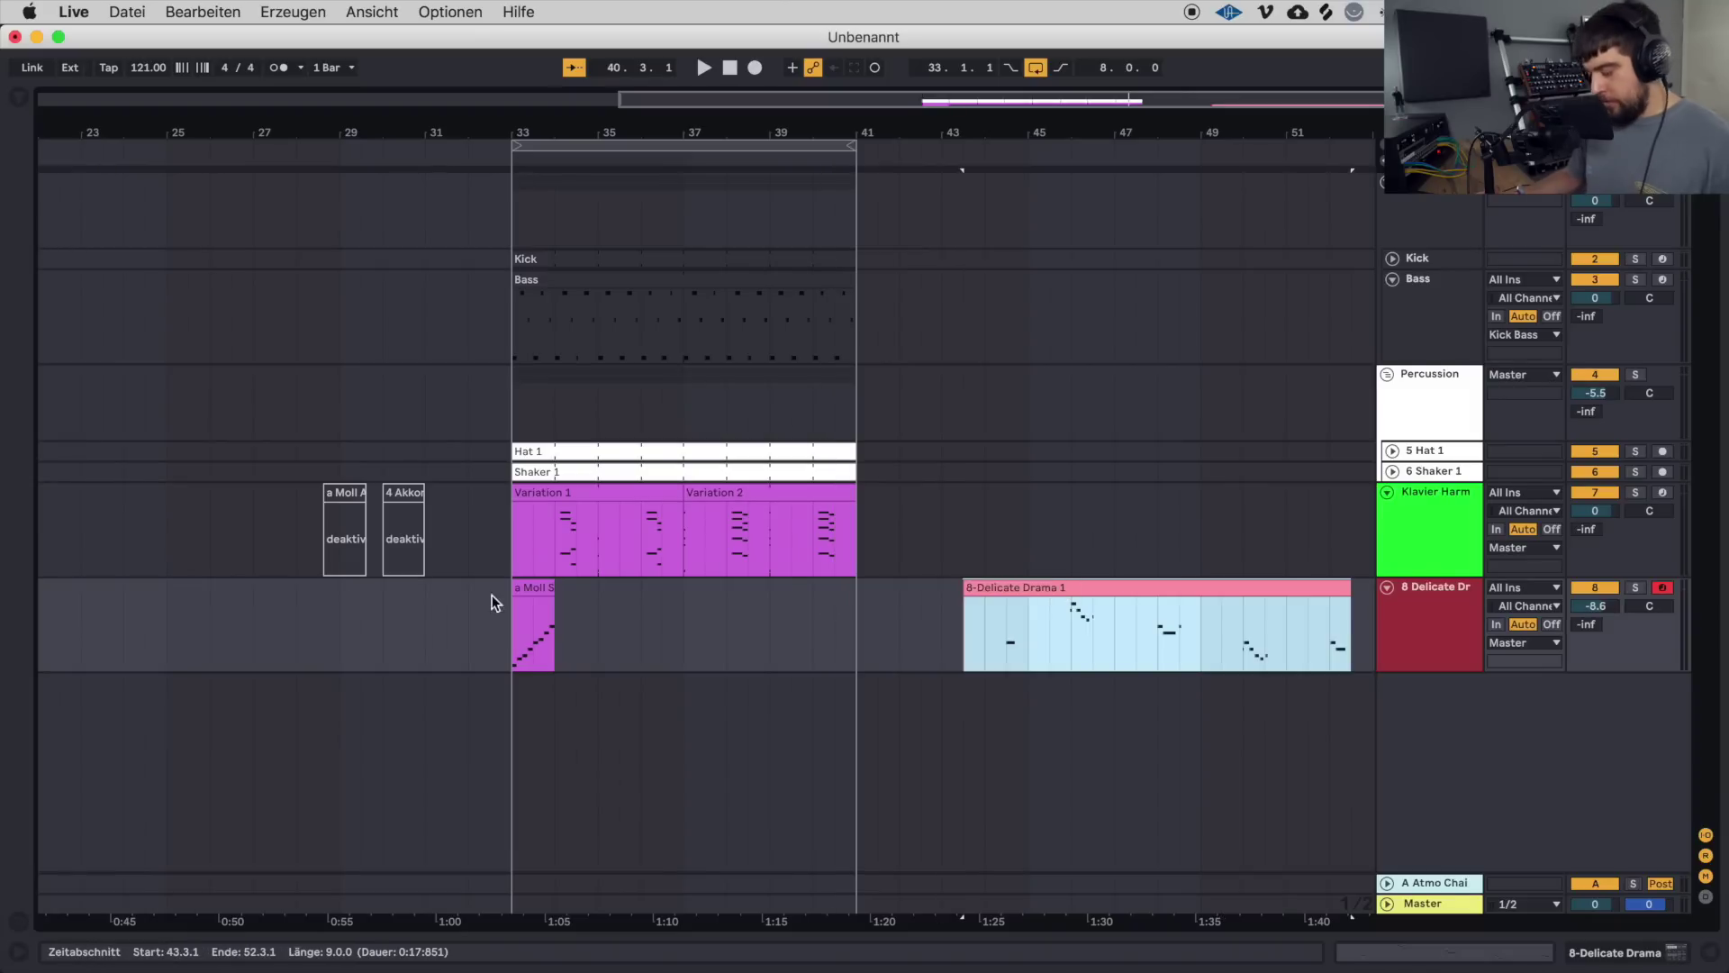
{"action": "left_click", "coordinate": [532, 592]}
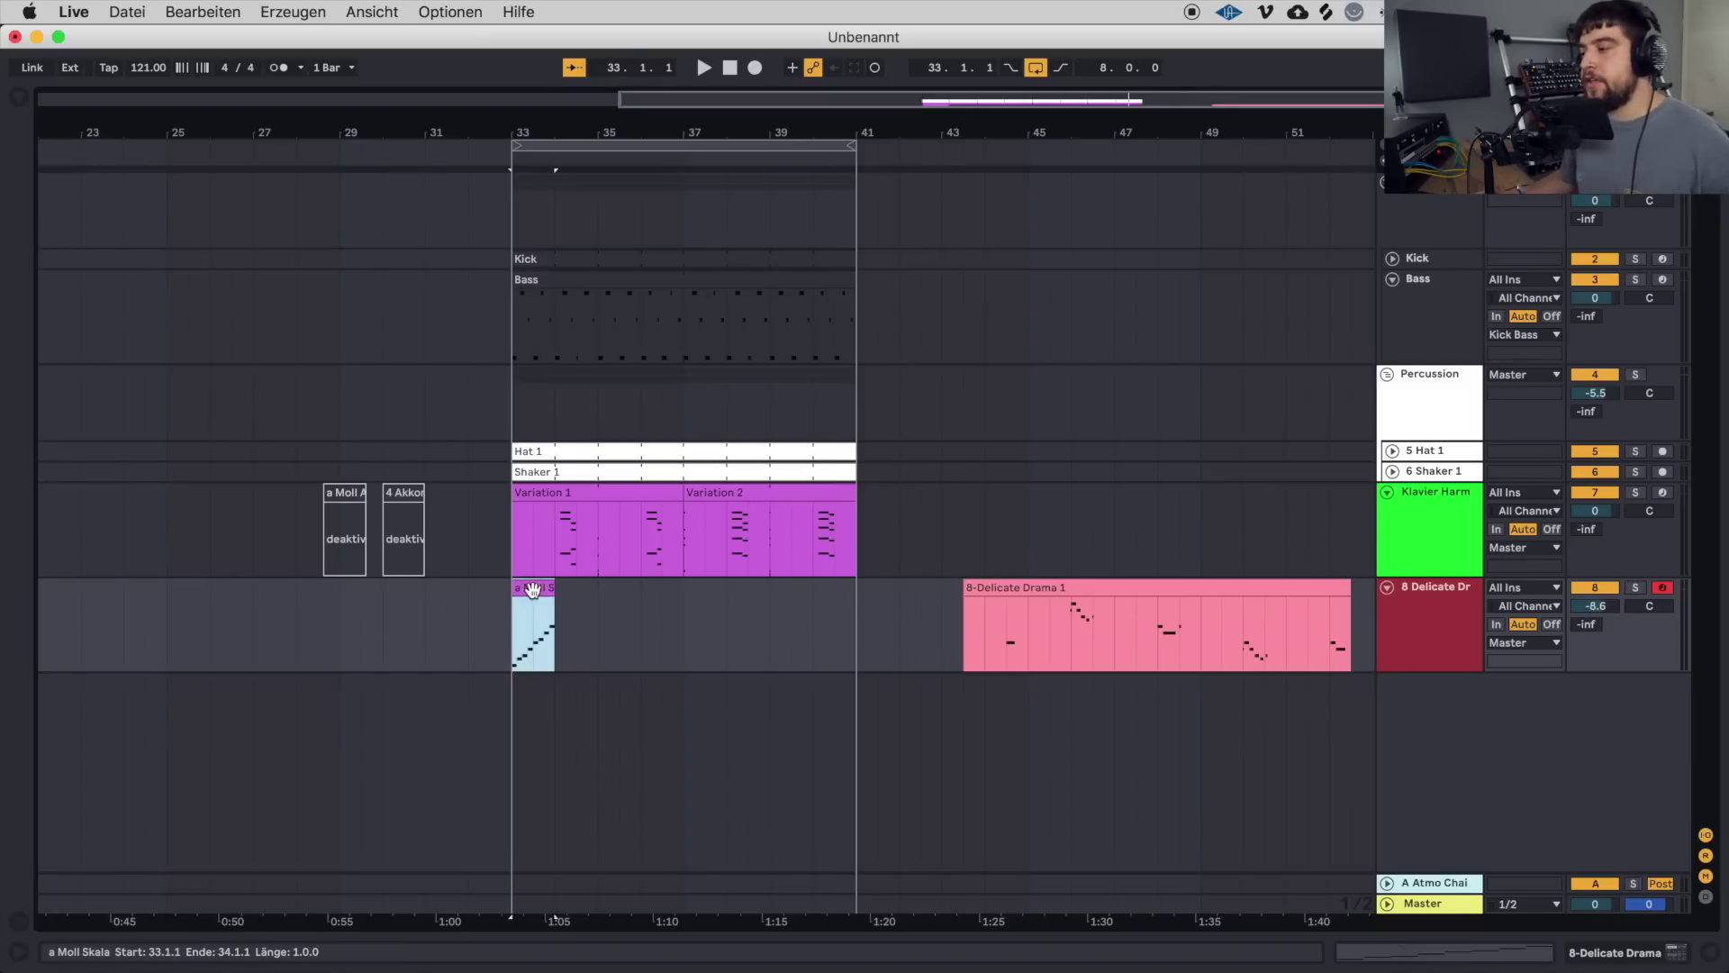
{"action": "left_click_drag", "start_coordinate": [554, 612], "coordinate": [599, 611]}
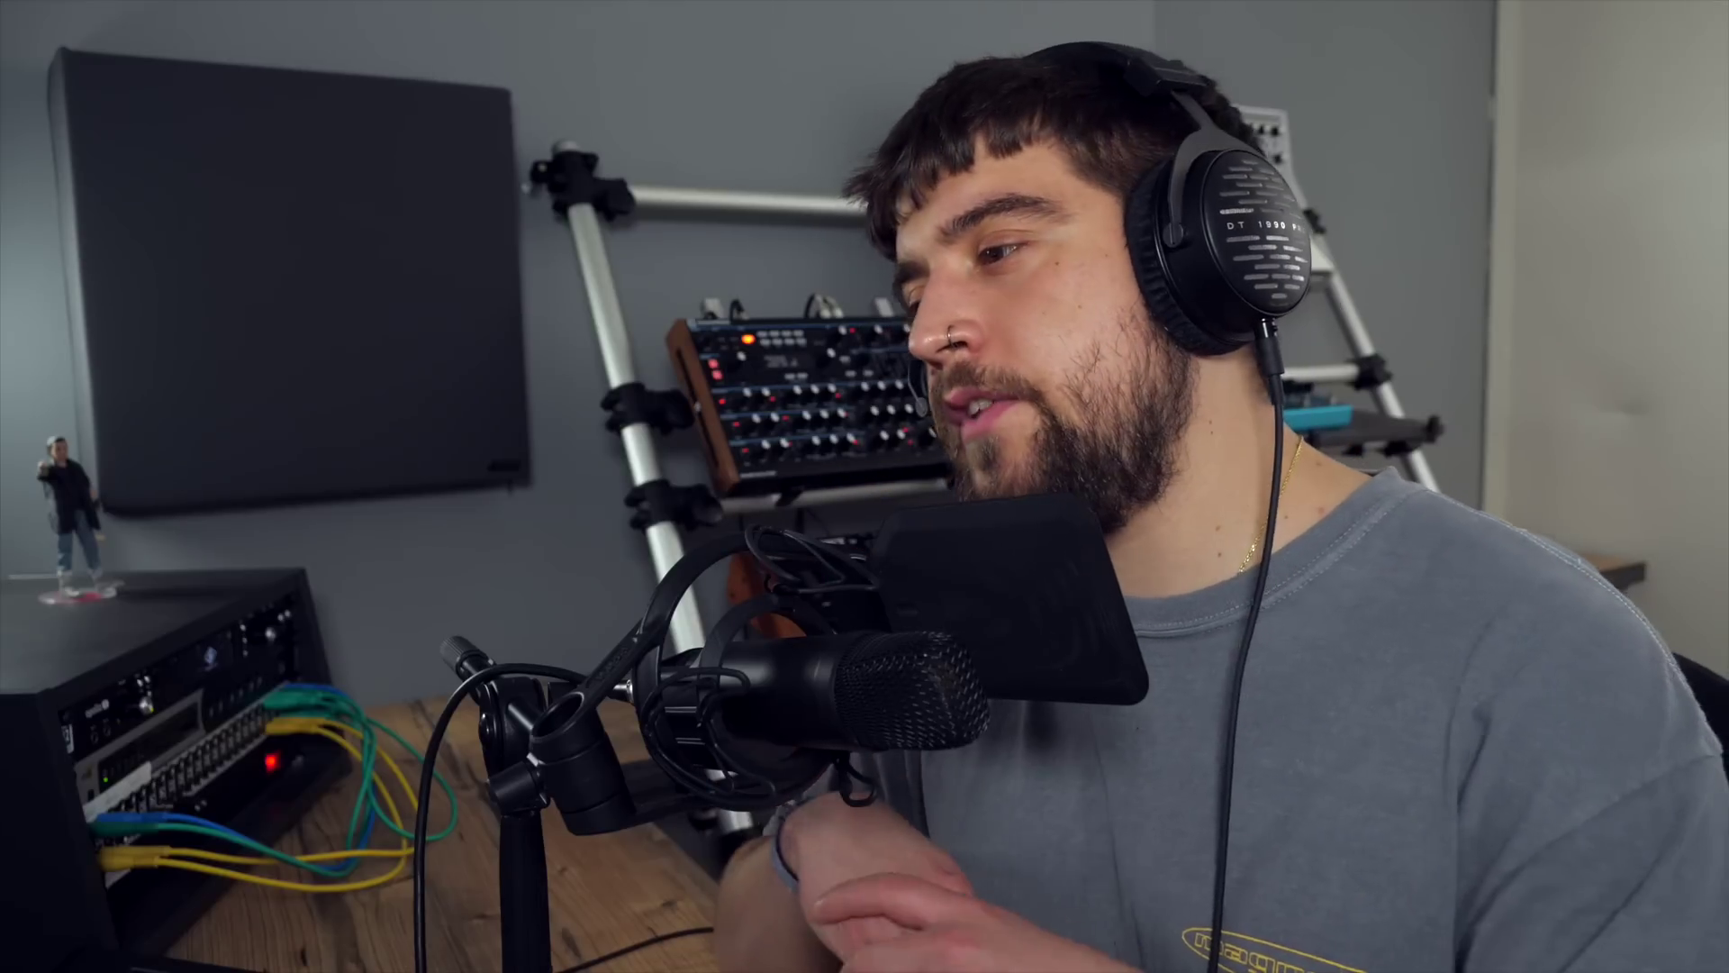